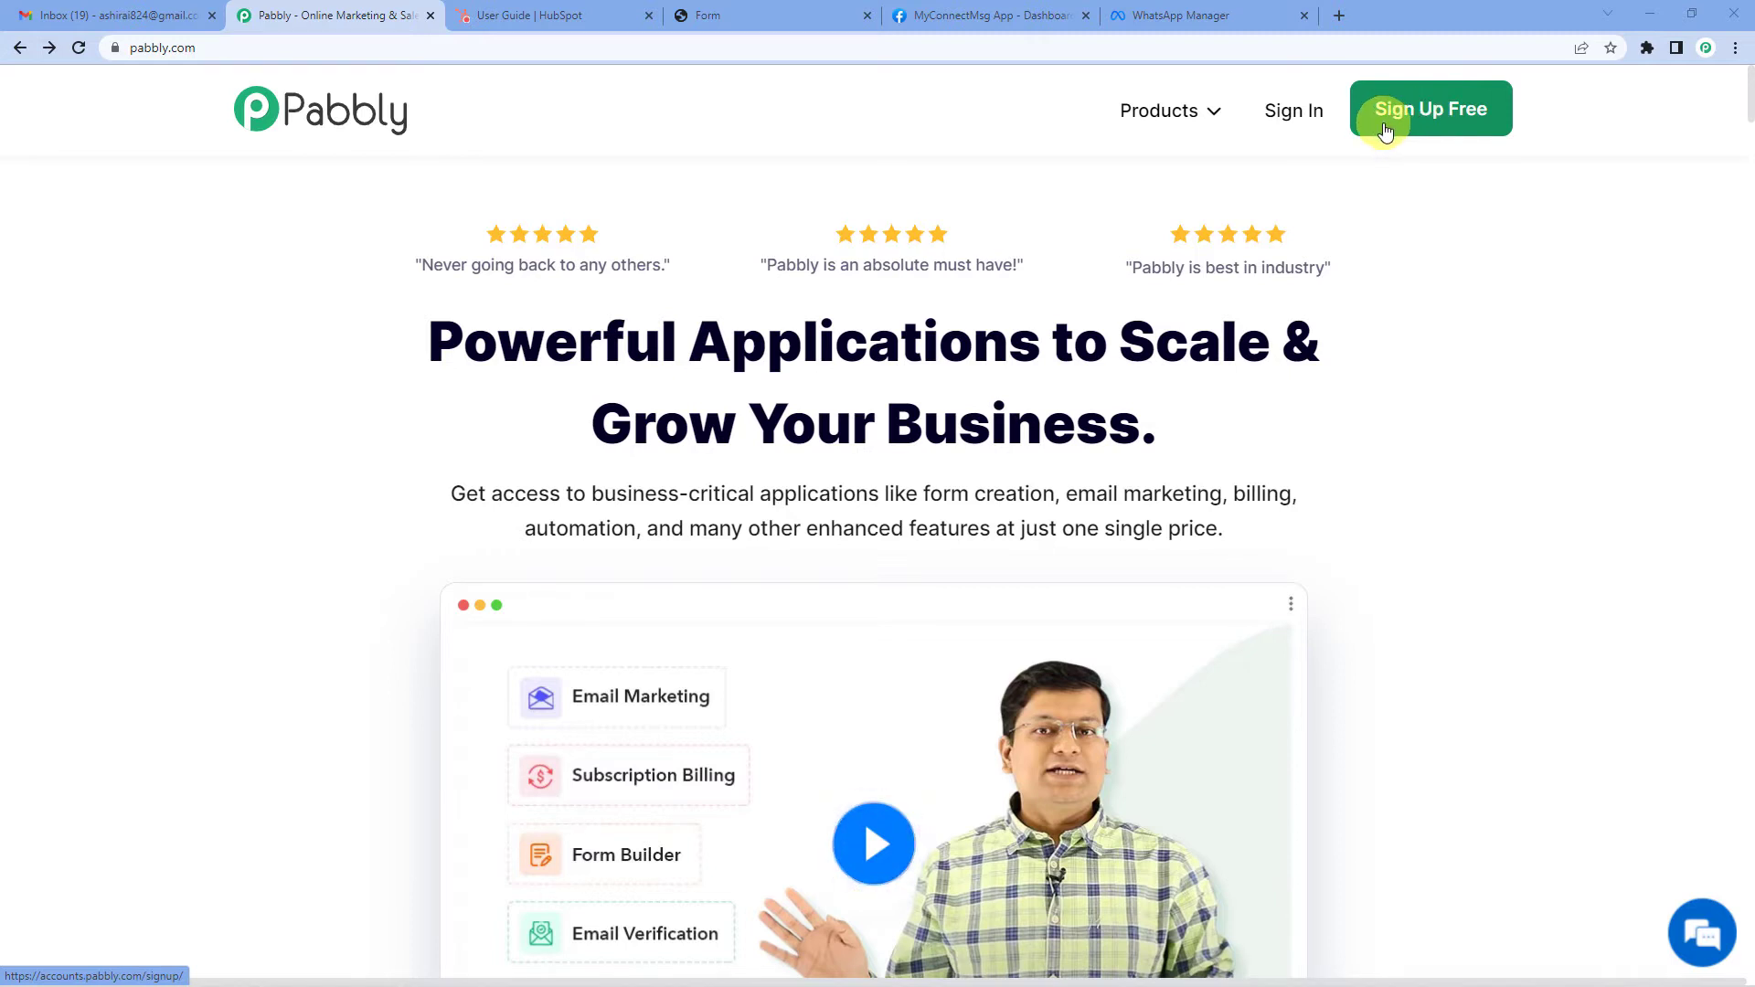
Step: Sign in, open Pabbly Connect, and create a workflow named 'HubSpot To WhatsApp'
{"action": "left_click", "coordinate": [1282, 125]}
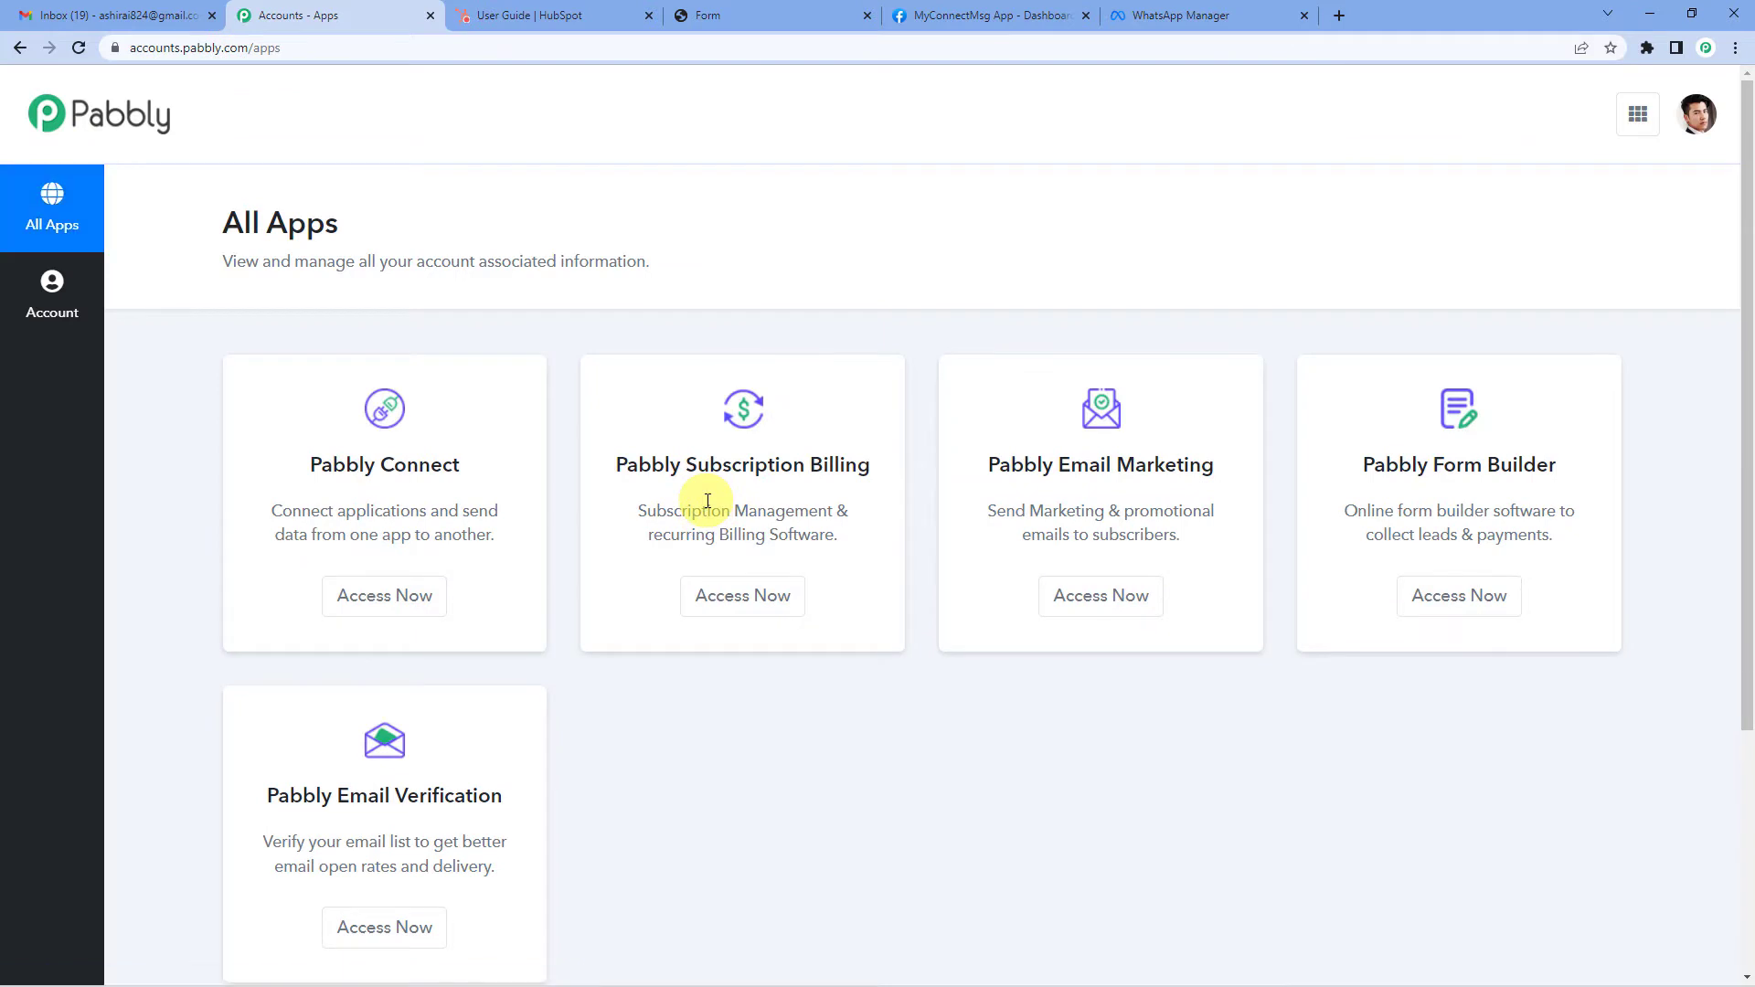
{"action": "left_click", "coordinate": [393, 607]}
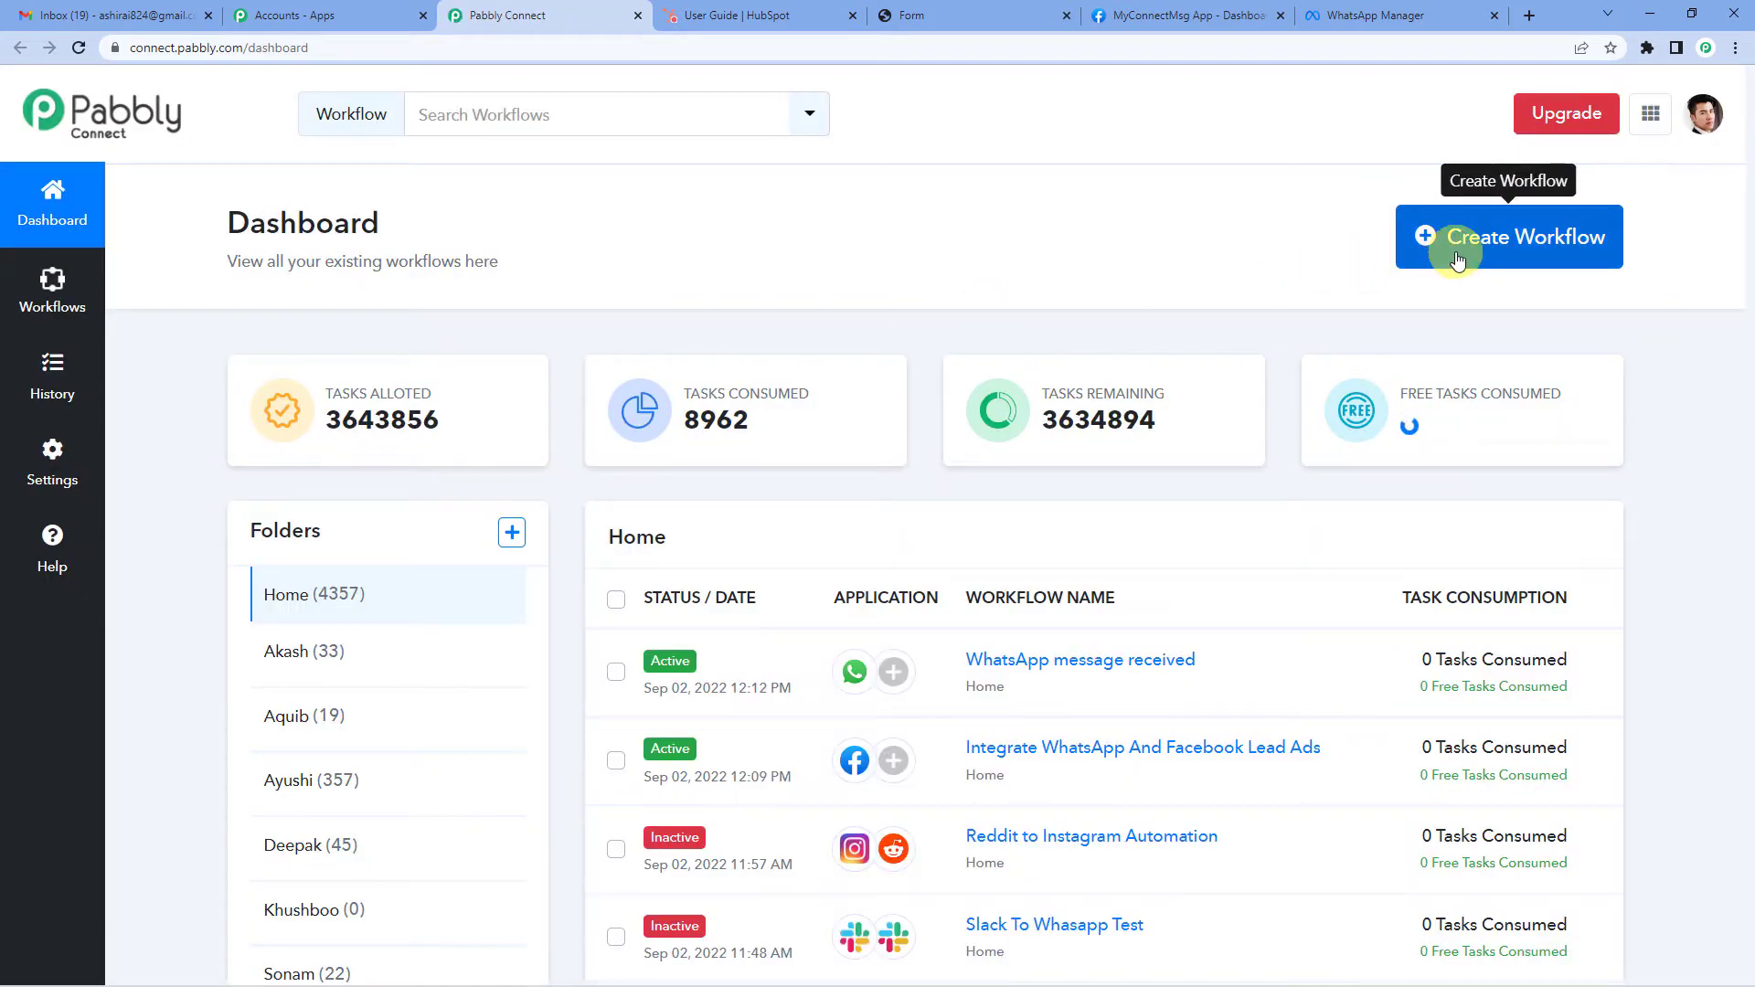
{"action": "left_click", "coordinate": [1458, 260]}
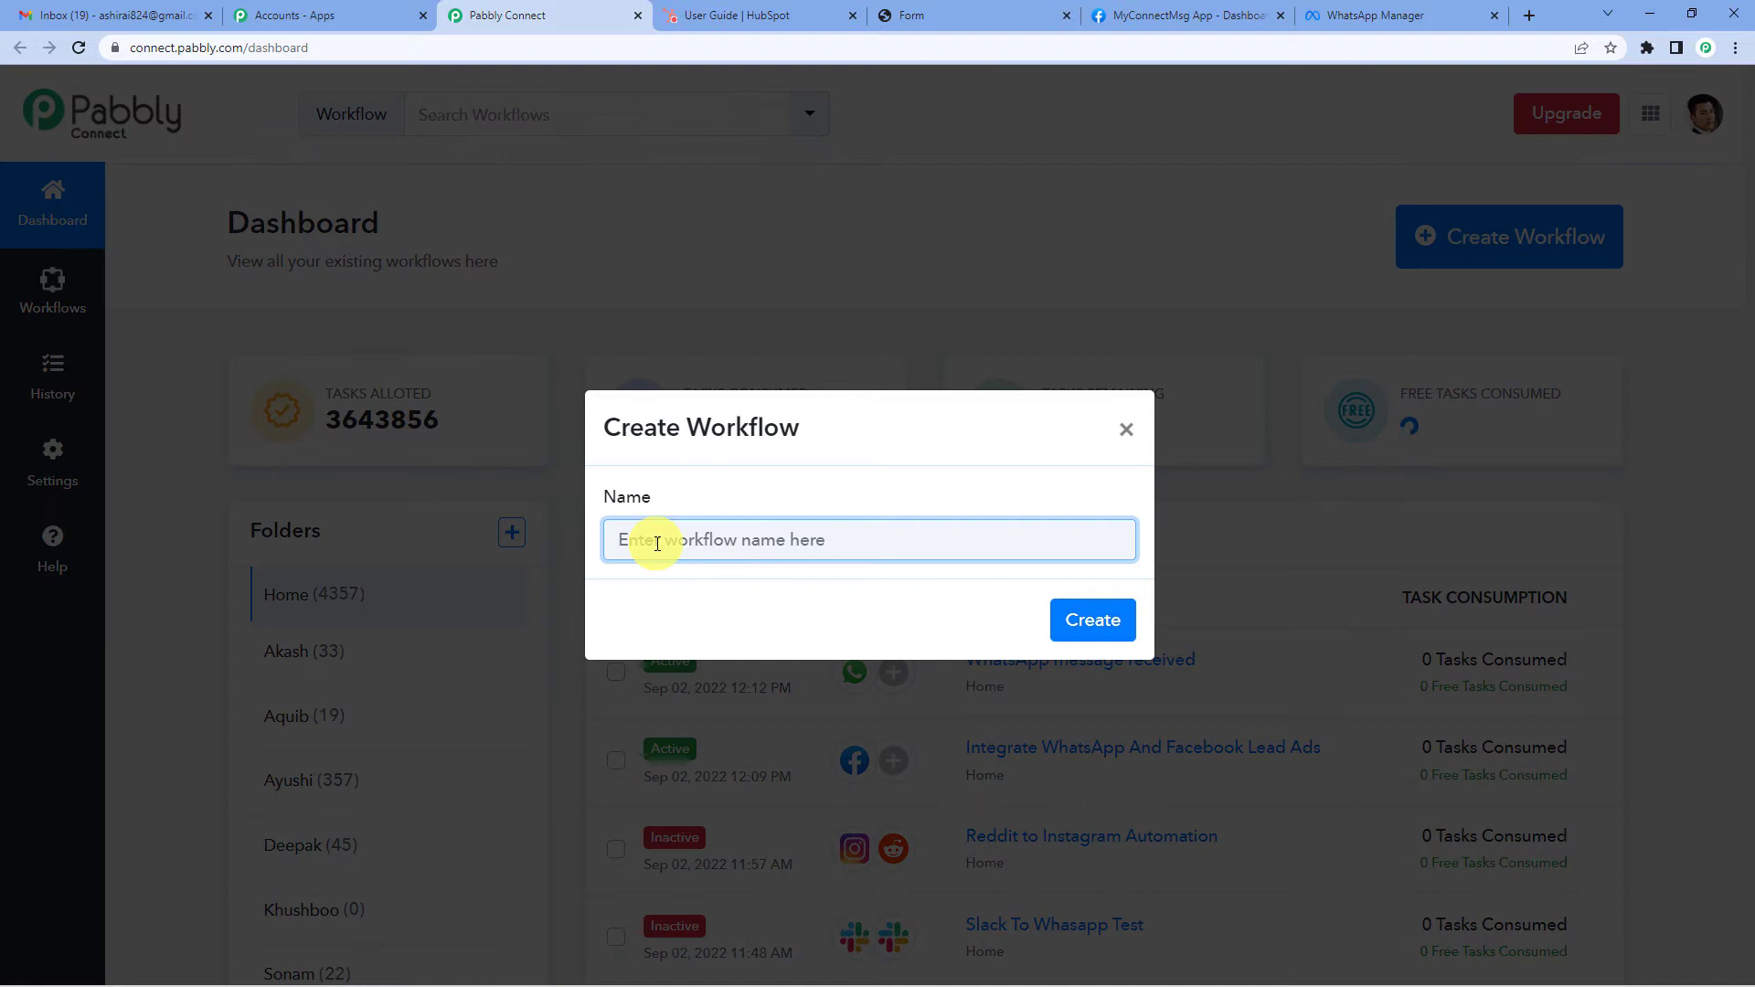
{"action": "type", "text": "HubSpot To WhatsApp"}
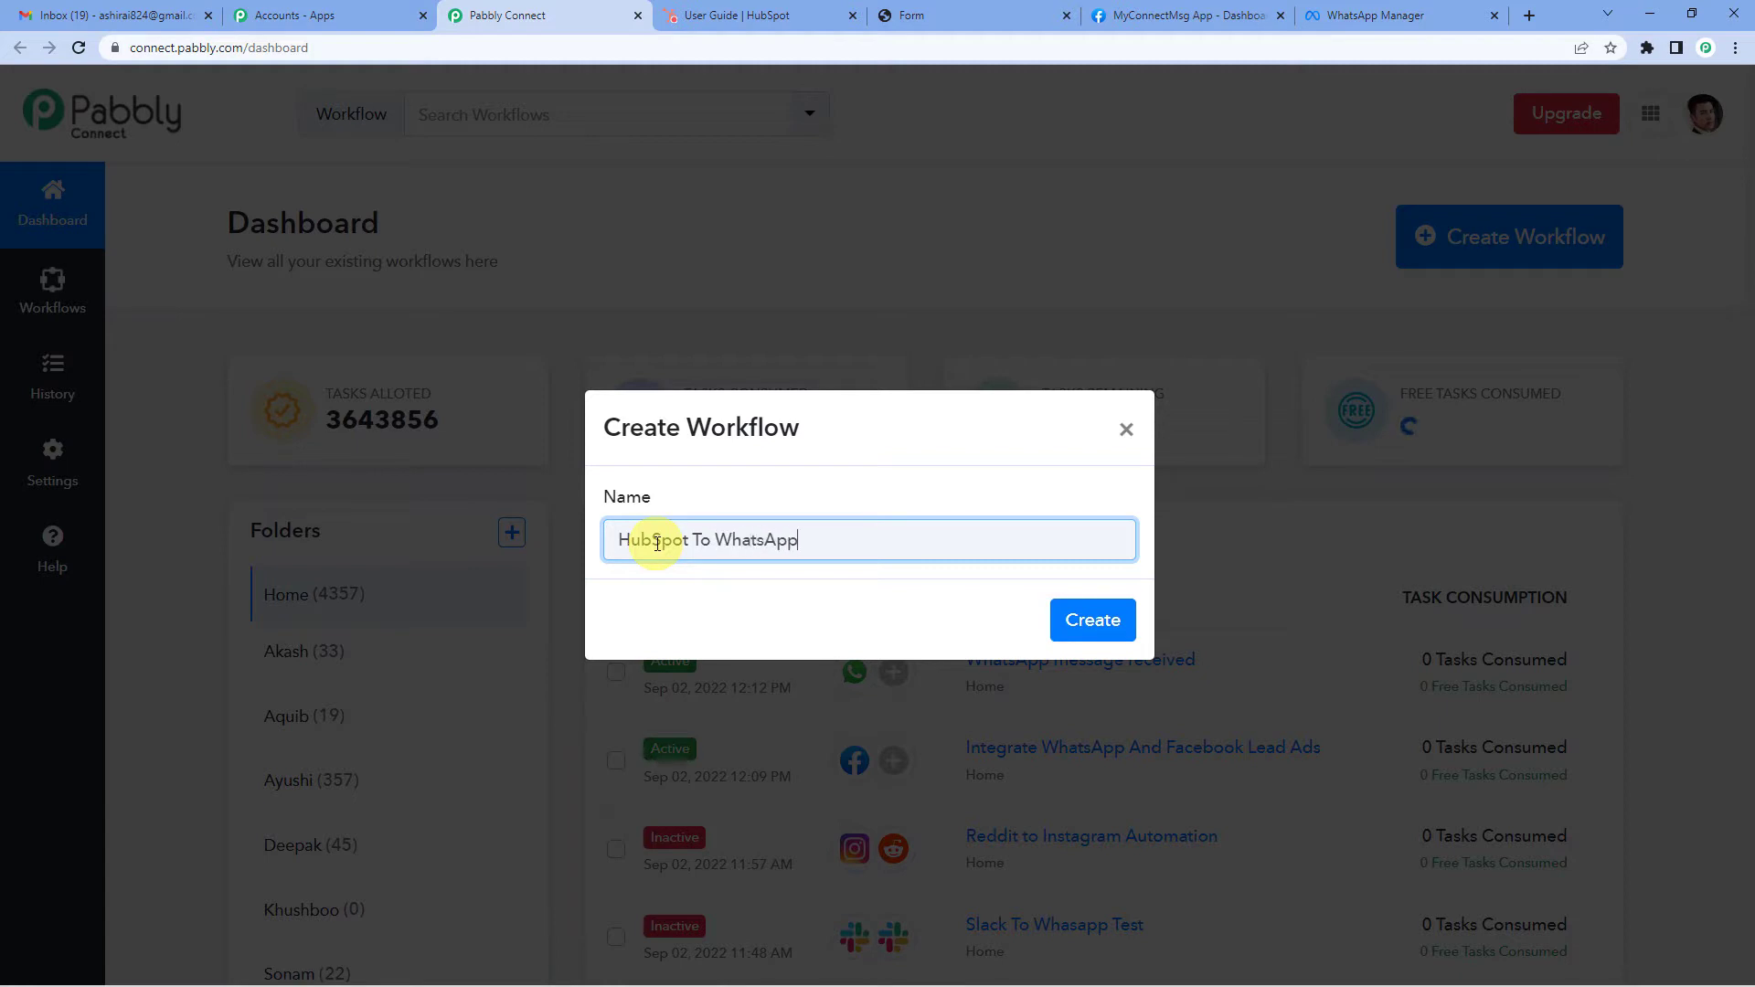
{"action": "left_click", "coordinate": [1103, 621]}
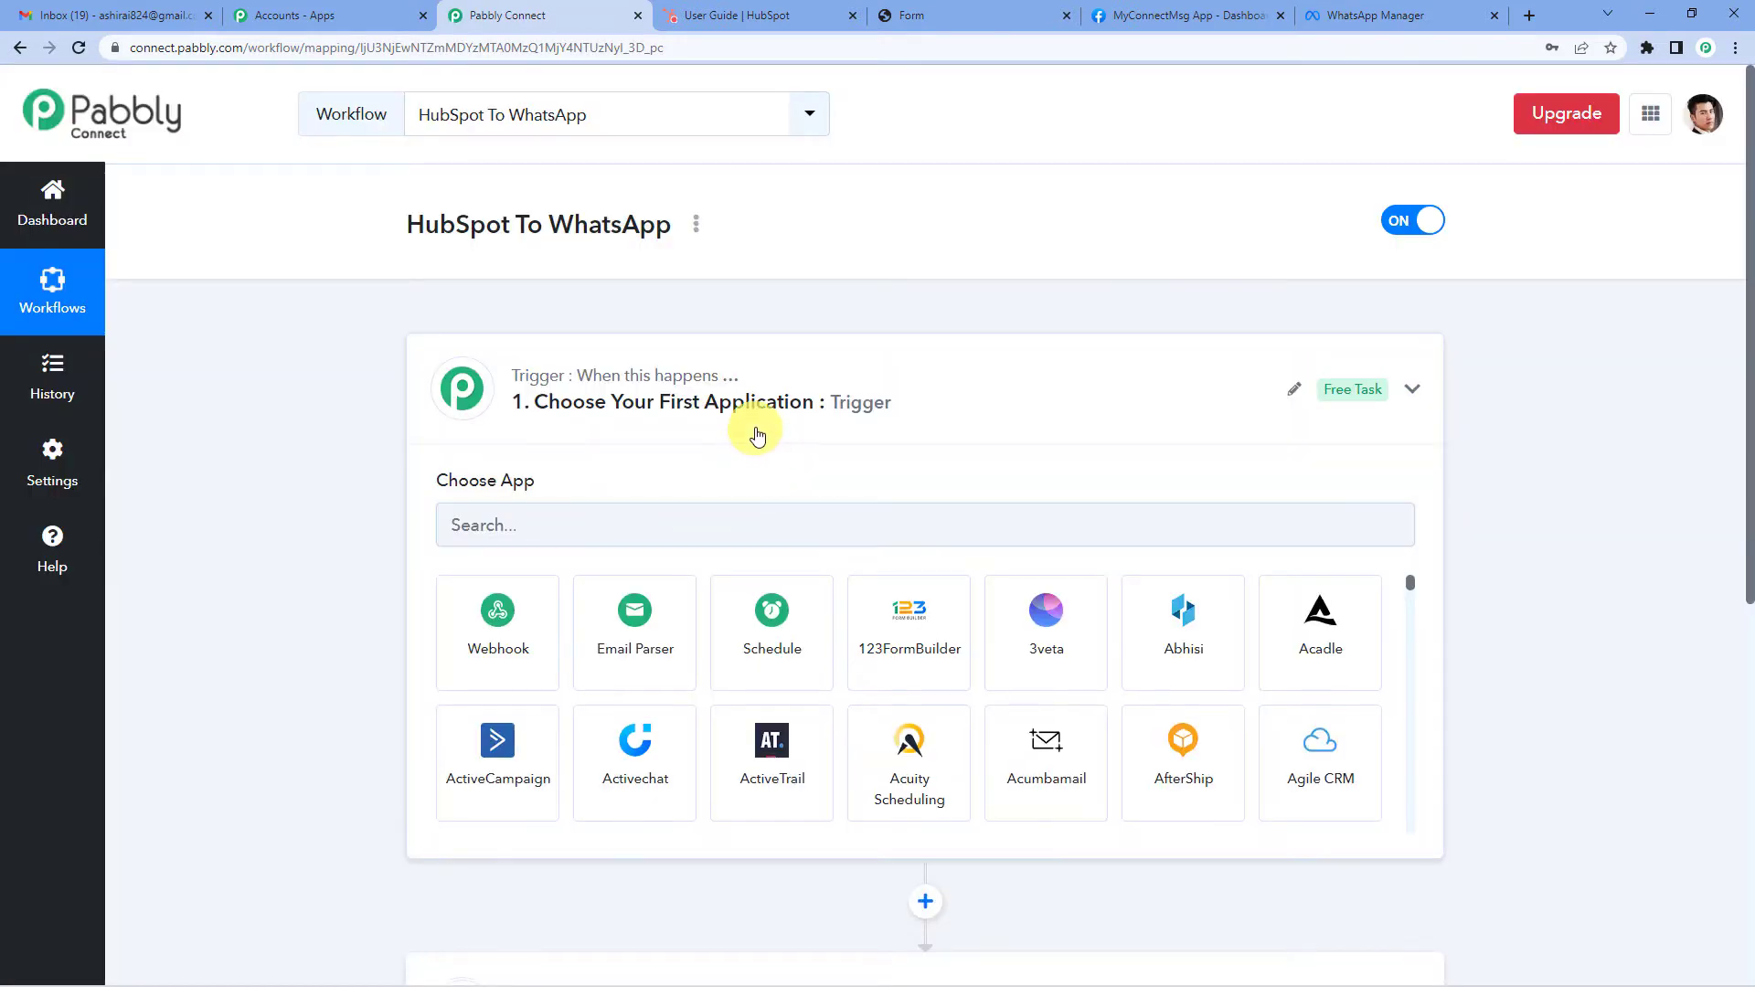
Step: Expand the '1. Choose Your First Application' trigger card to show its app list
{"action": "left_click", "coordinate": [755, 428]}
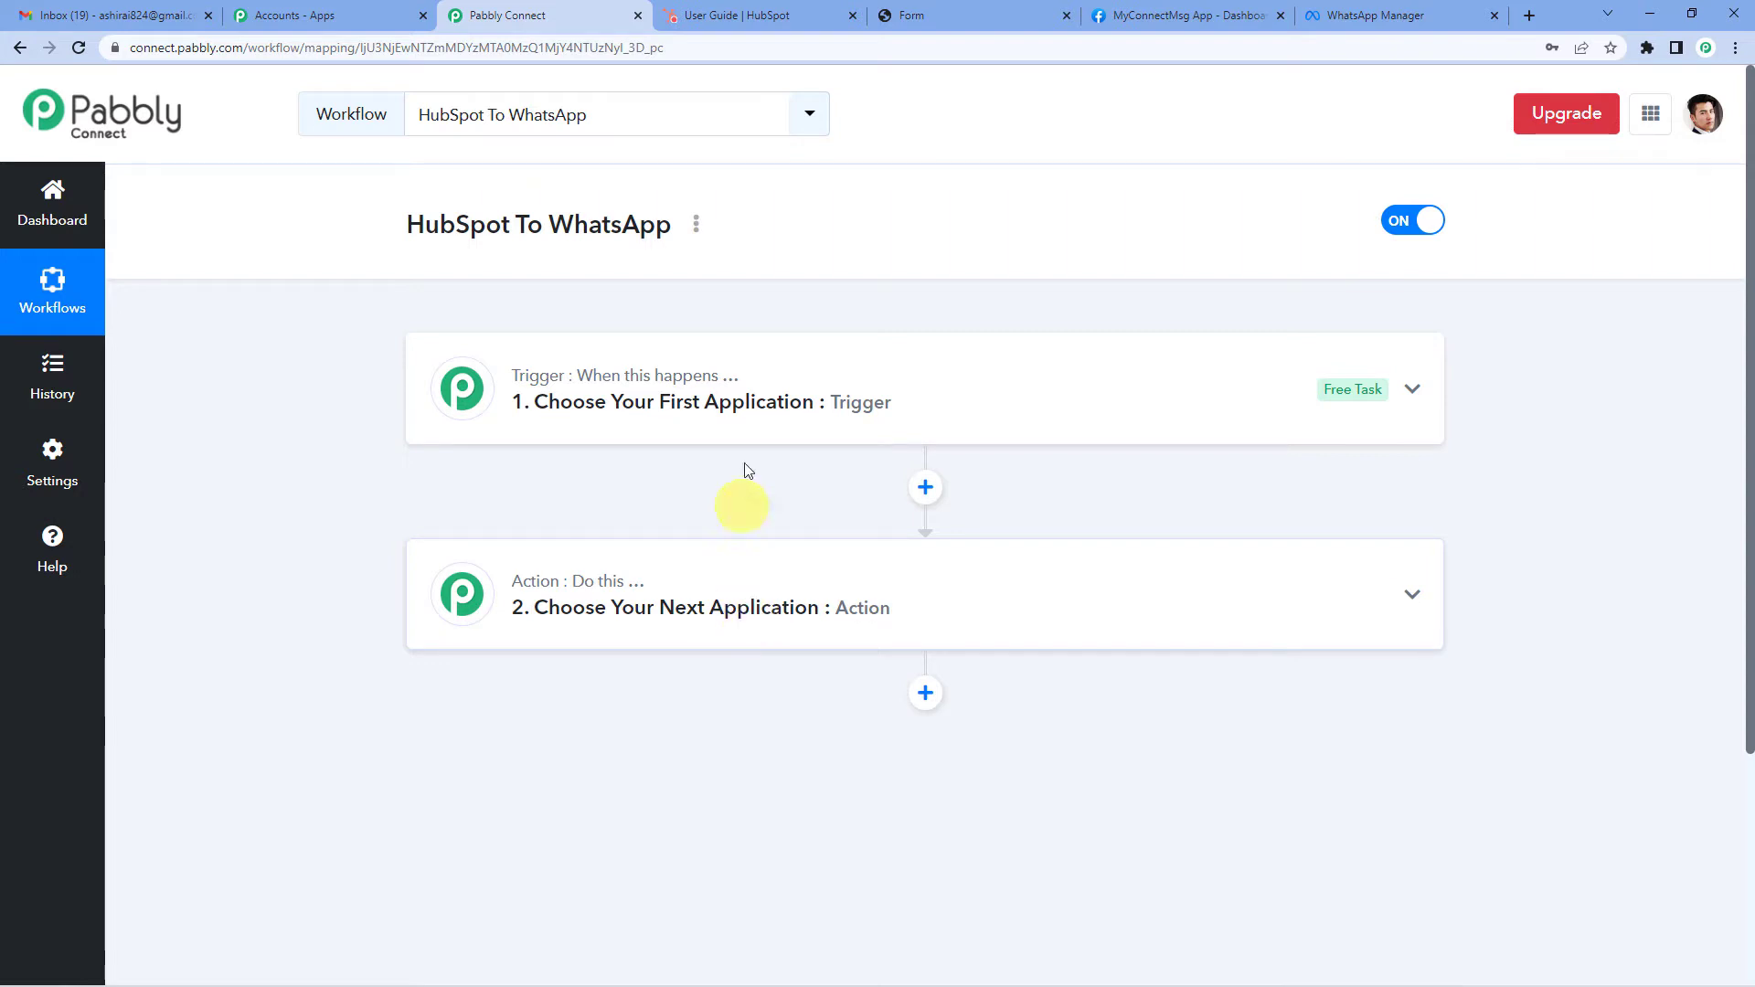
{"action": "left_click", "coordinate": [742, 407]}
Step: Search 'hubs', pick HubSpot CRM with the New Form Submission event, and copy the webhook URL
{"action": "left_click", "coordinate": [636, 528]}
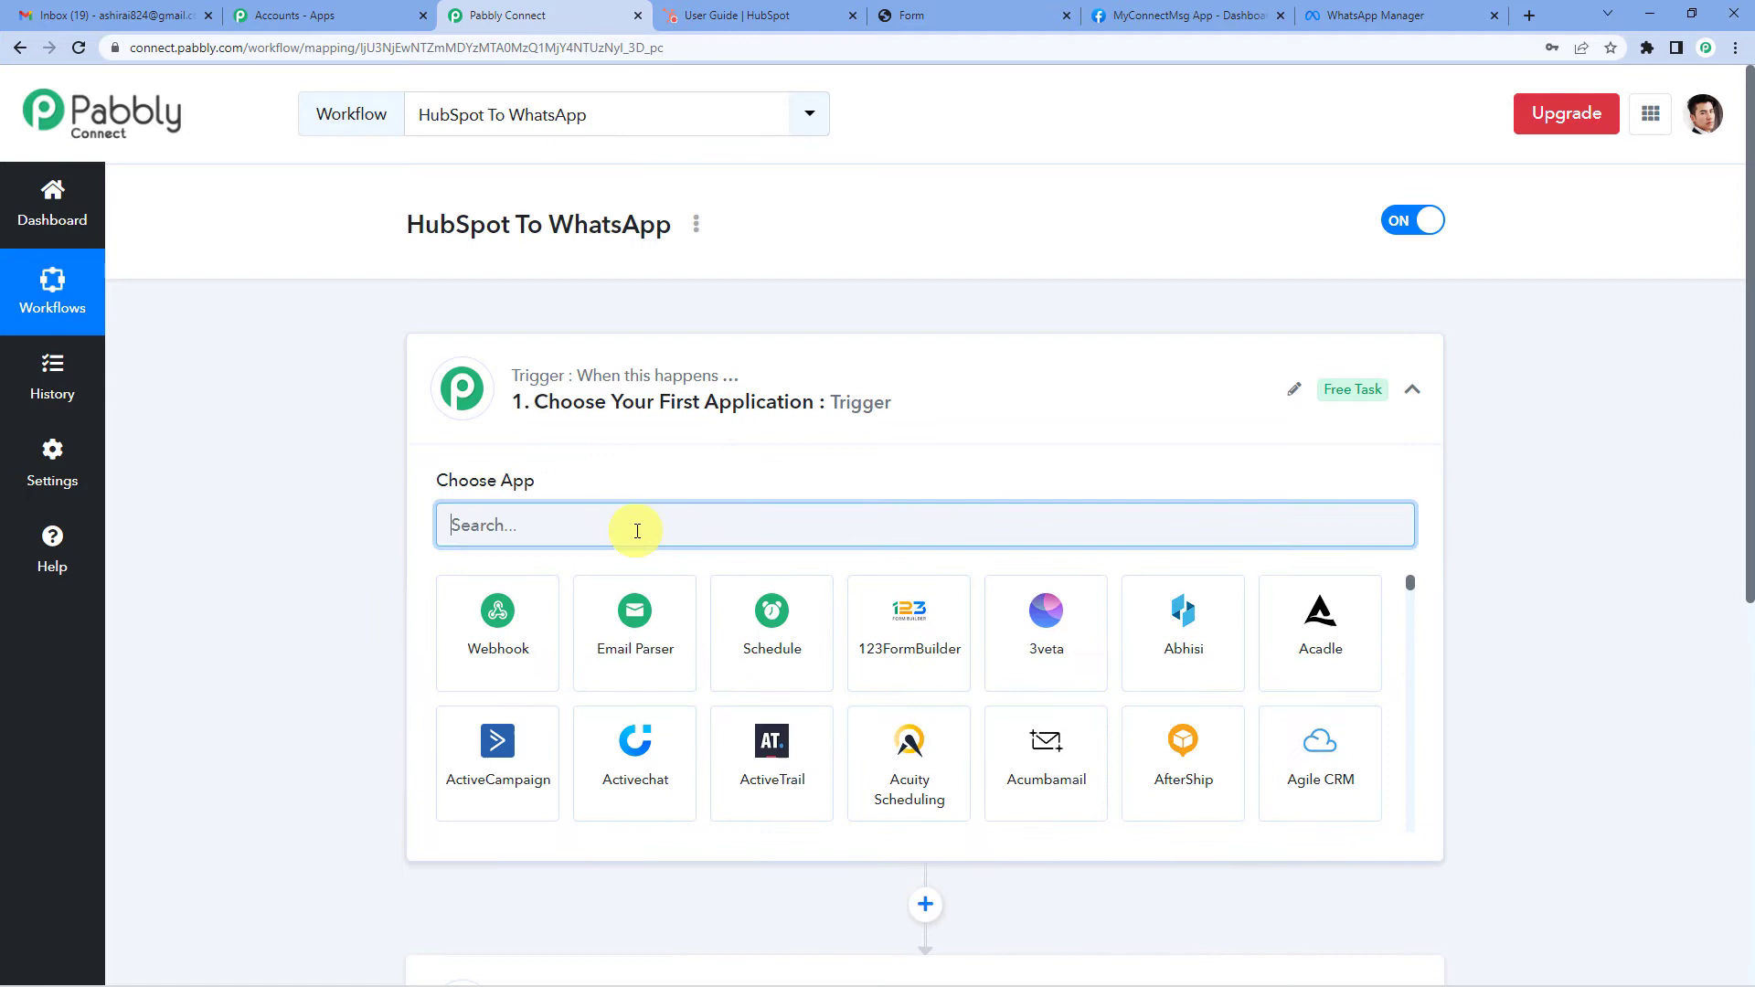
{"action": "type", "text": "hubs"}
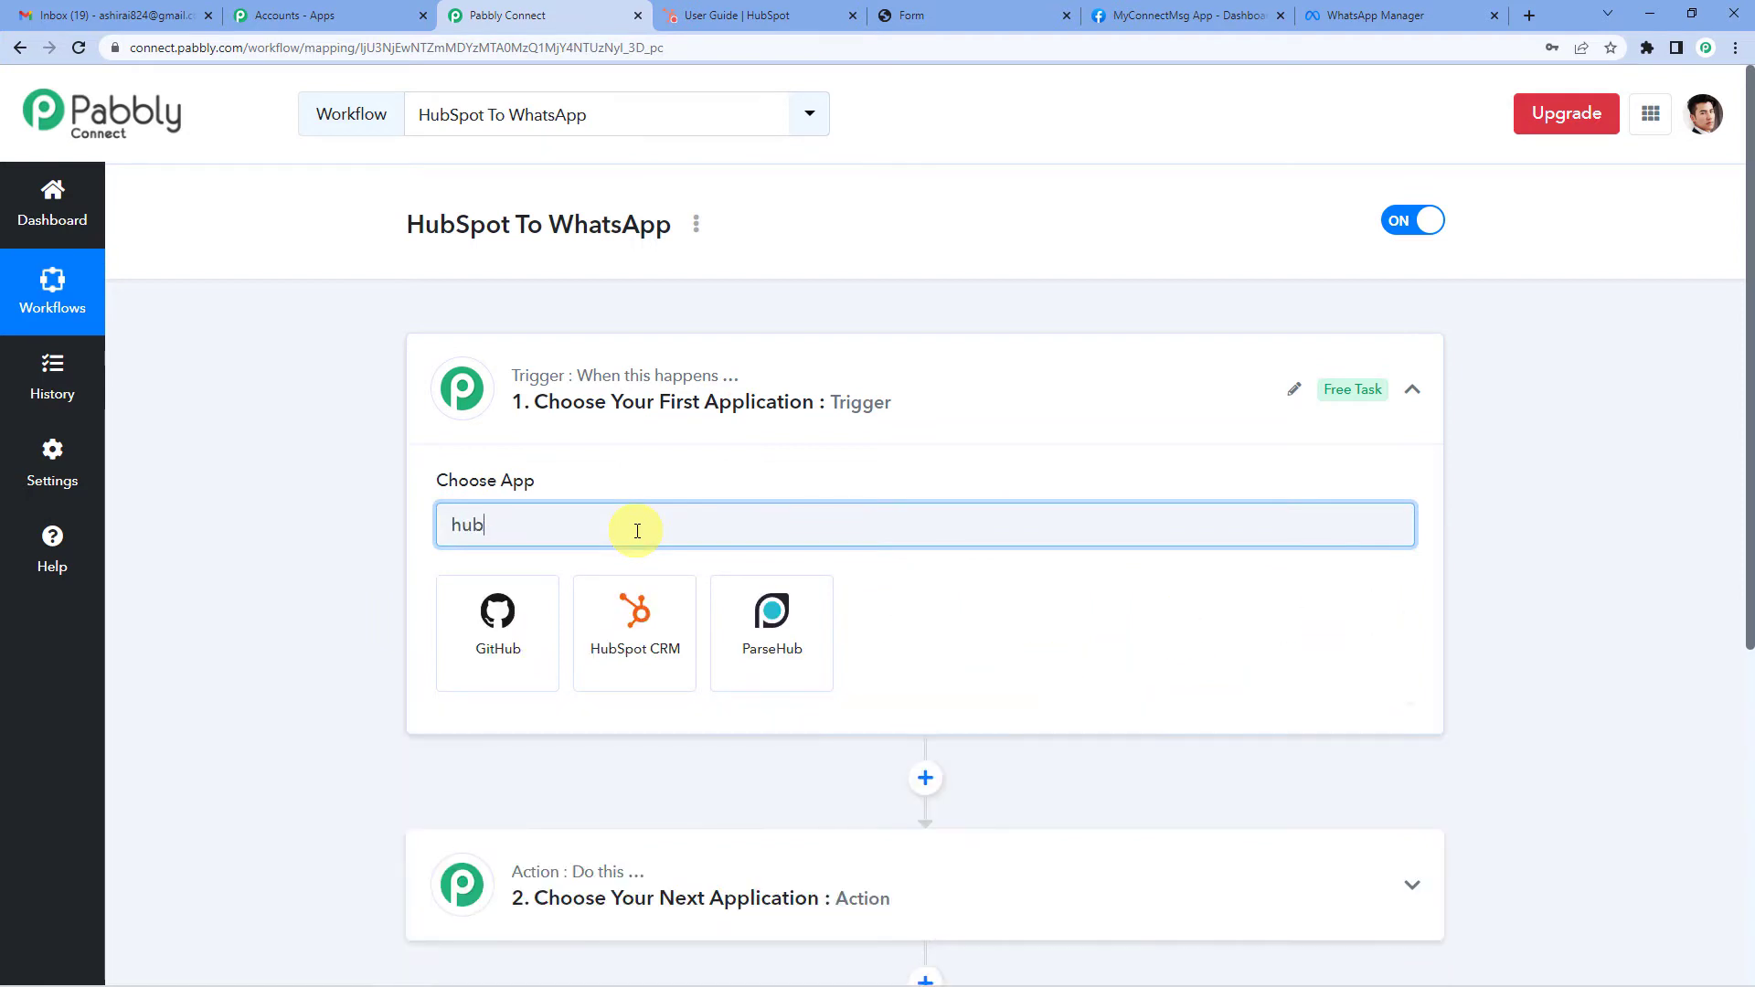
{"action": "left_click", "coordinate": [509, 604]}
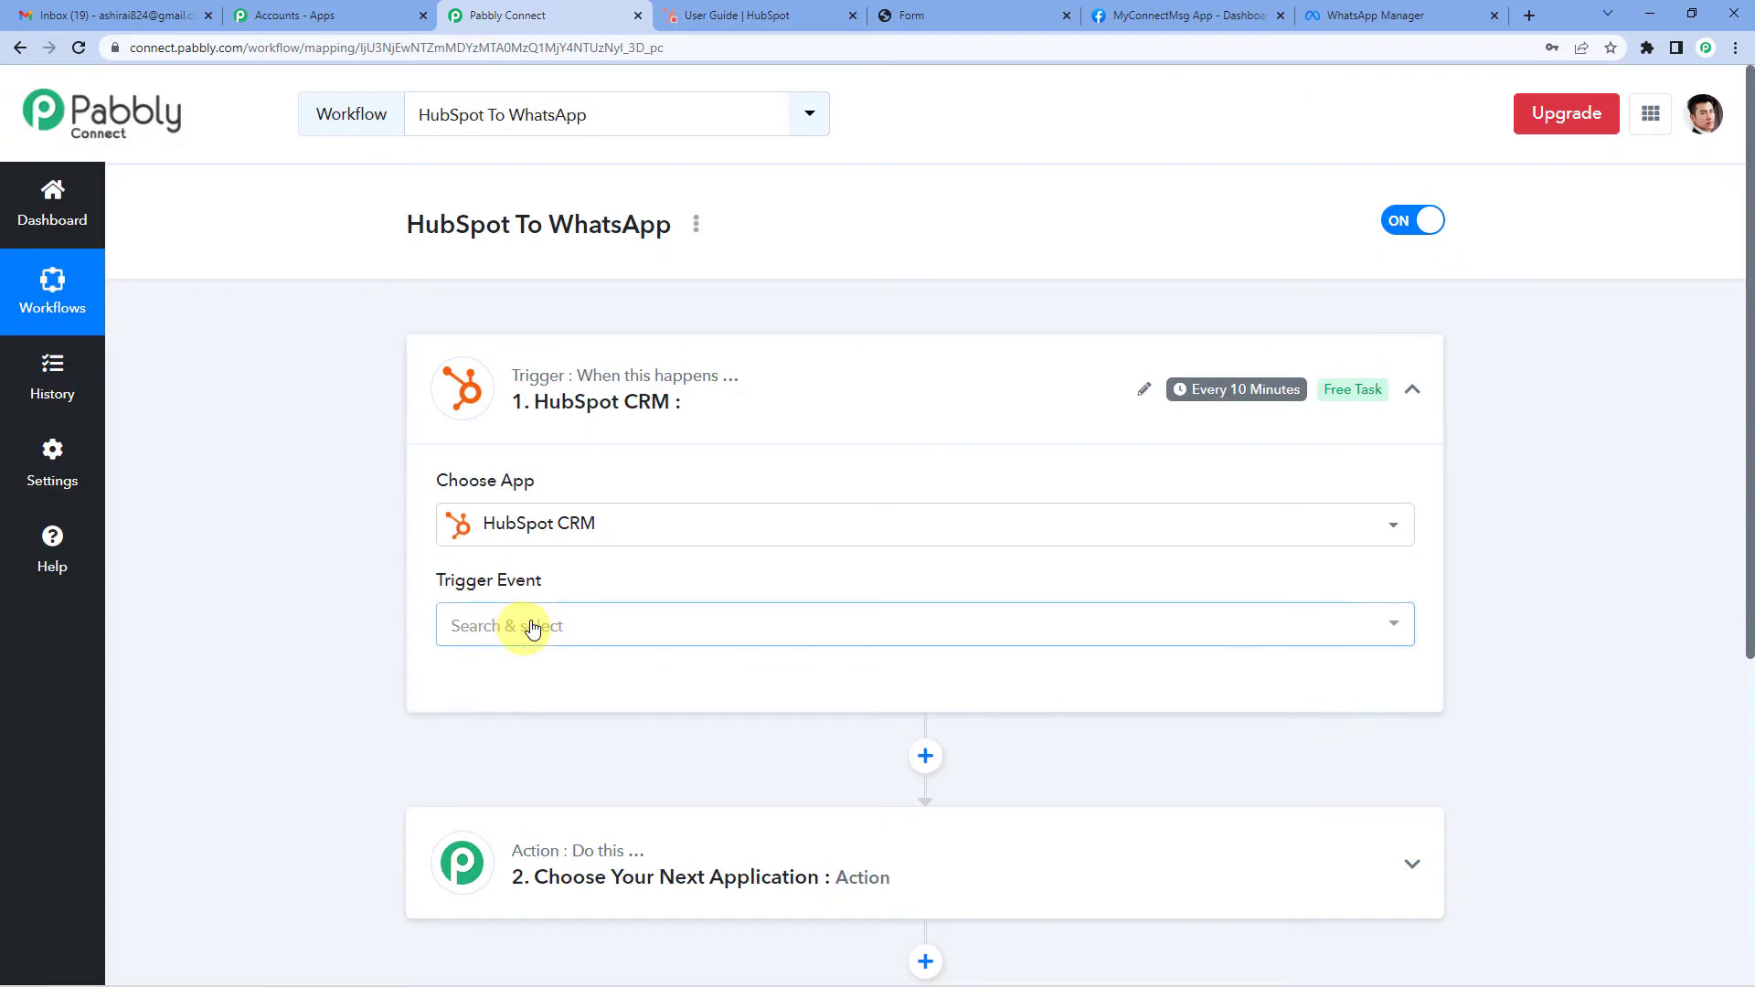
{"action": "left_click", "coordinate": [533, 625]}
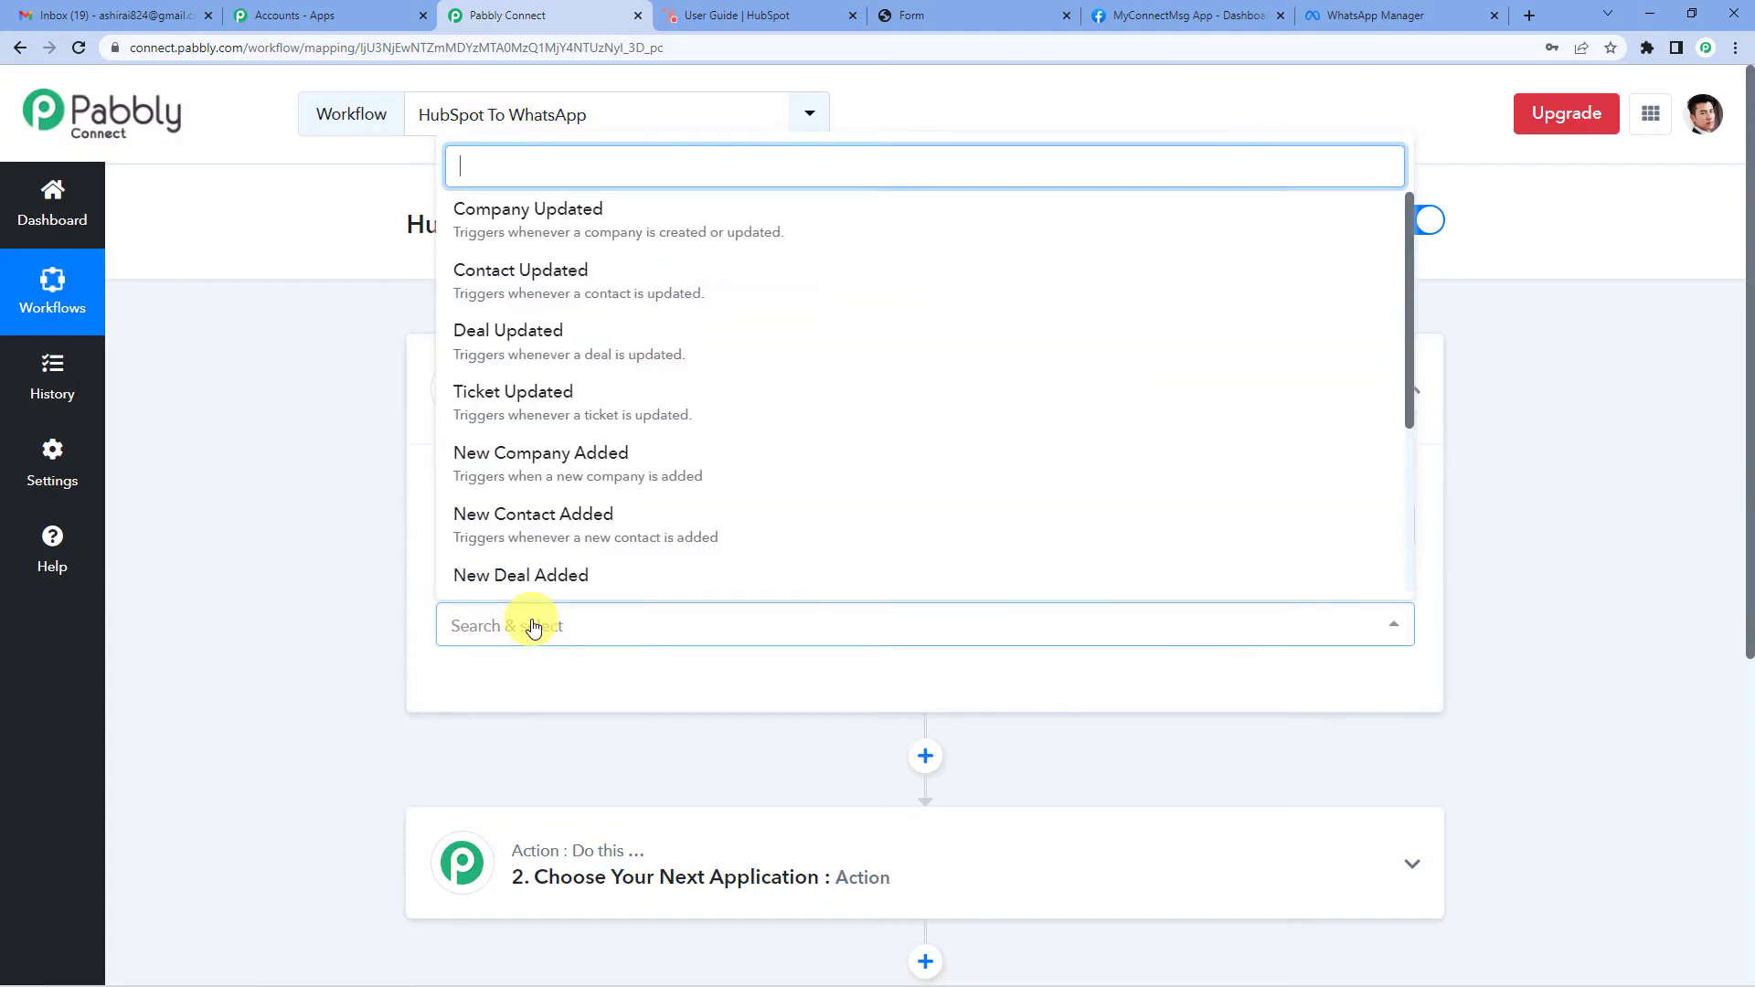
{"action": "scroll", "coordinate": [568, 411], "scroll_direction": "down", "scroll_amount": 5}
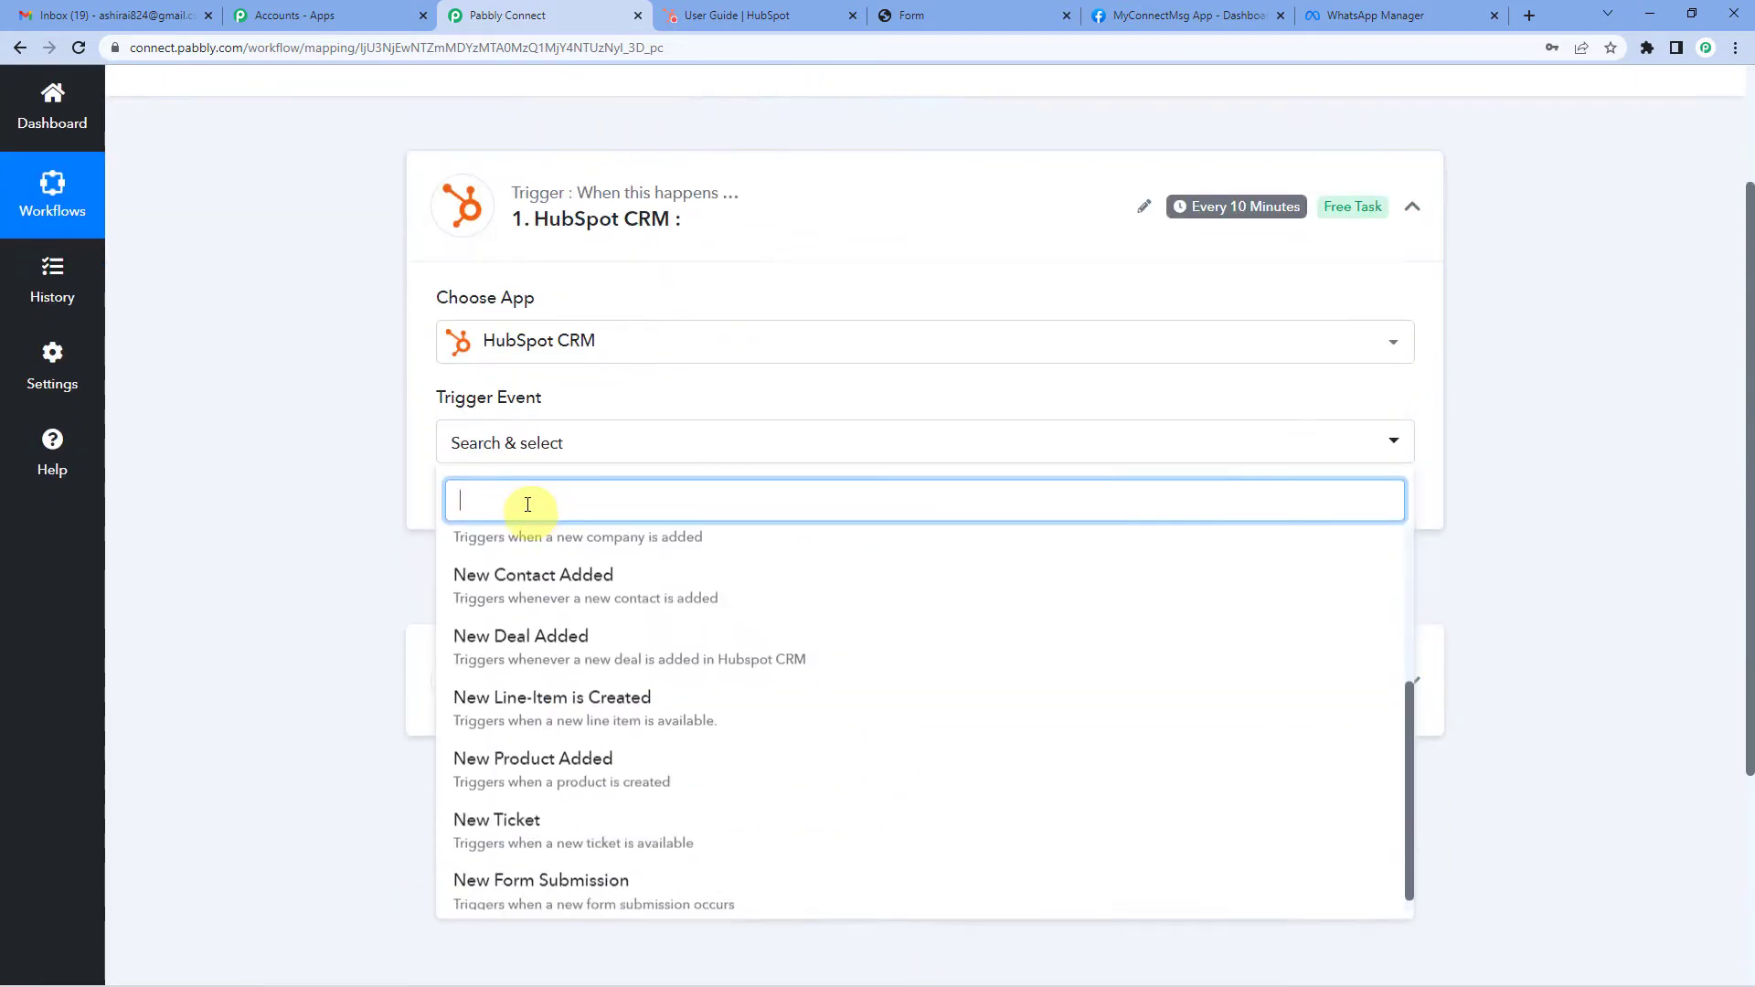
{"action": "left_click", "coordinate": [640, 900]}
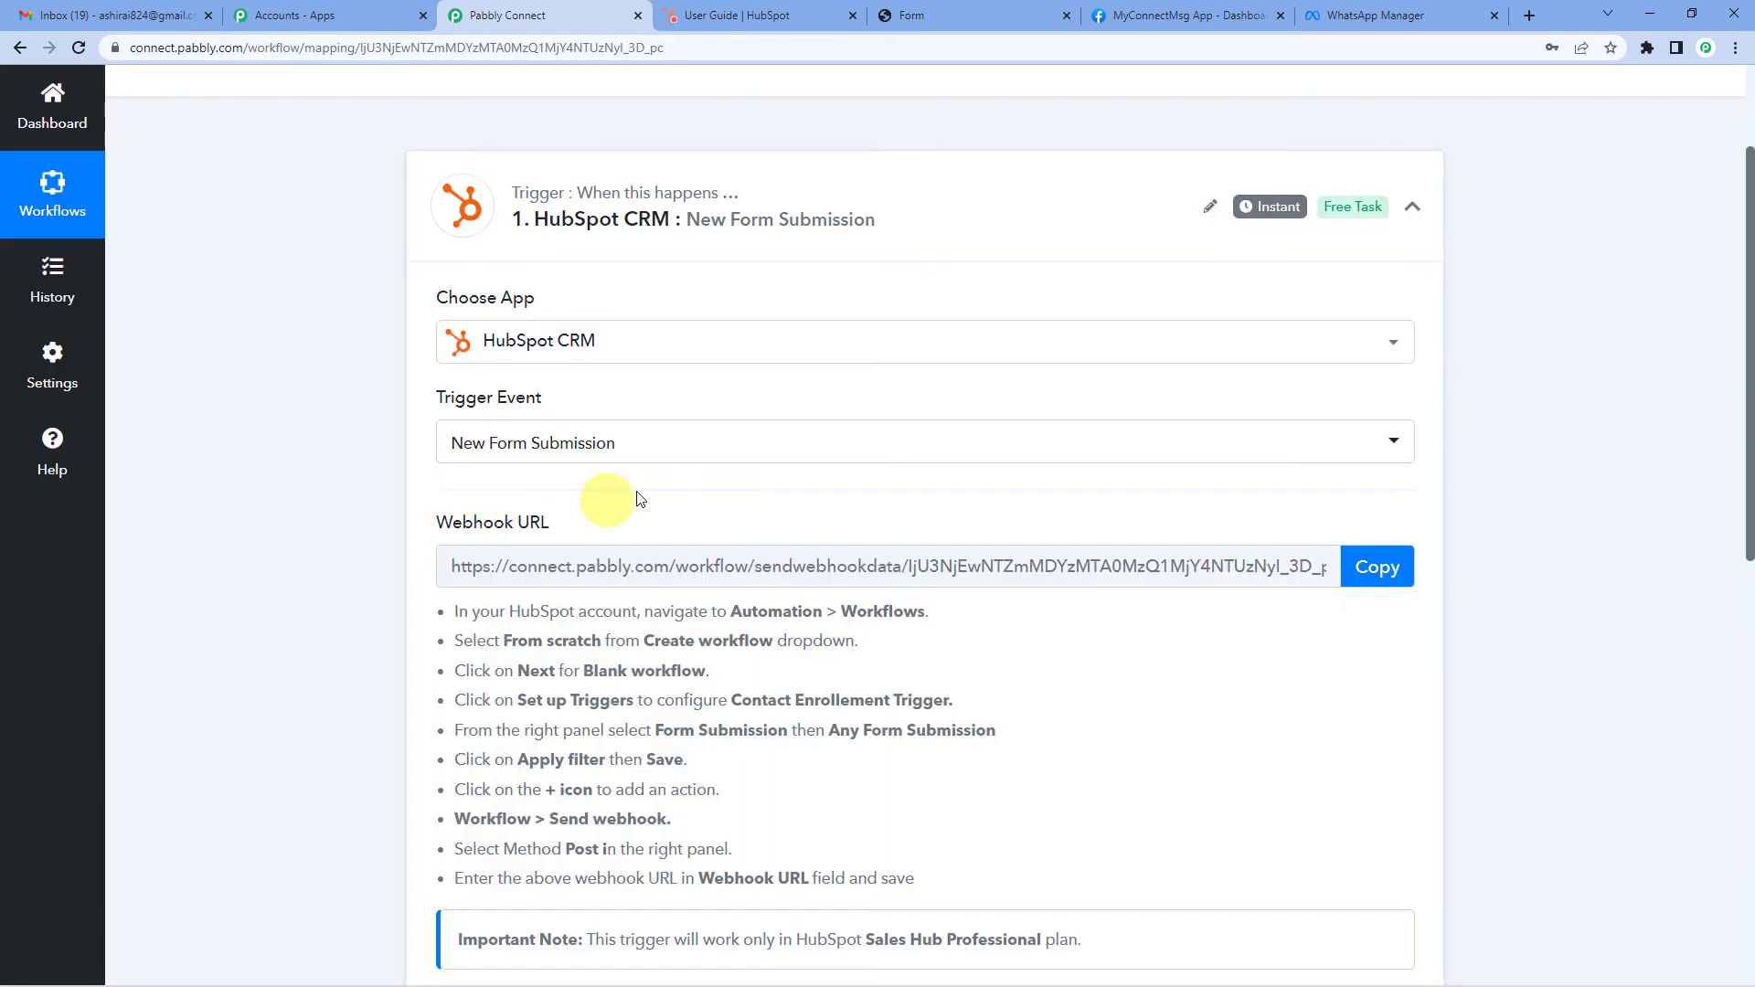
{"action": "scroll", "coordinate": [645, 489], "scroll_direction": "down", "scroll_amount": 1}
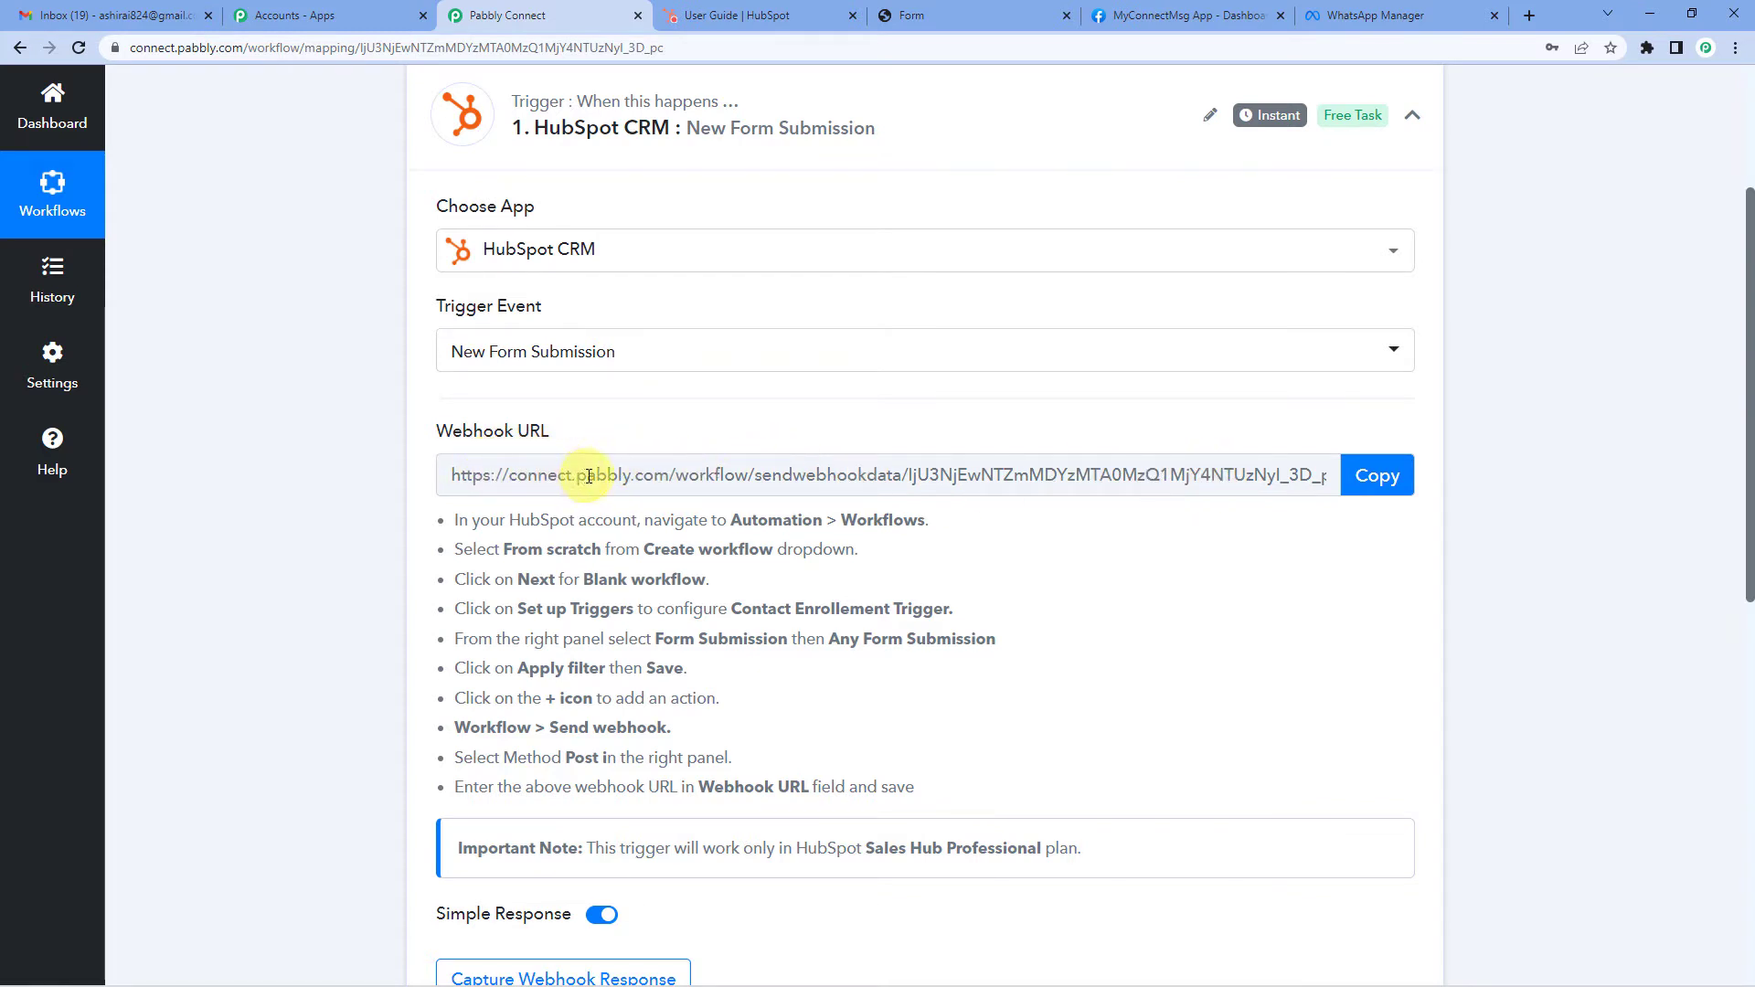
{"action": "left_click", "coordinate": [1361, 485]}
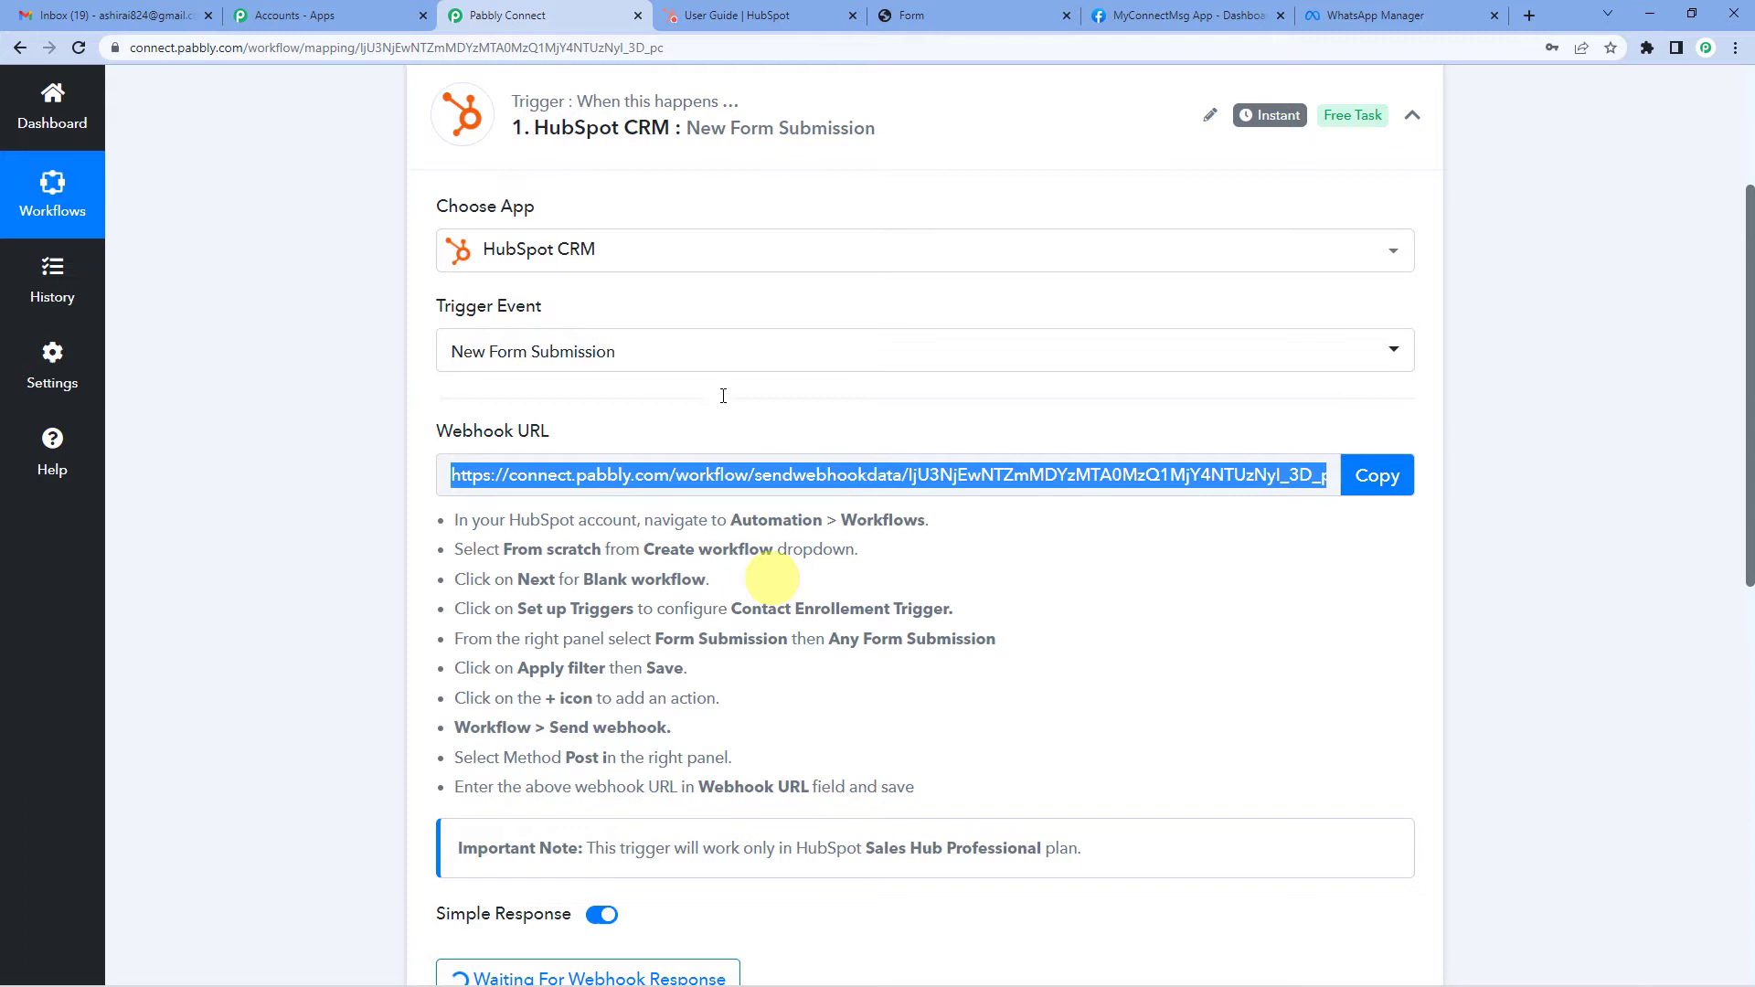
{"action": "left_click", "coordinate": [722, 15]}
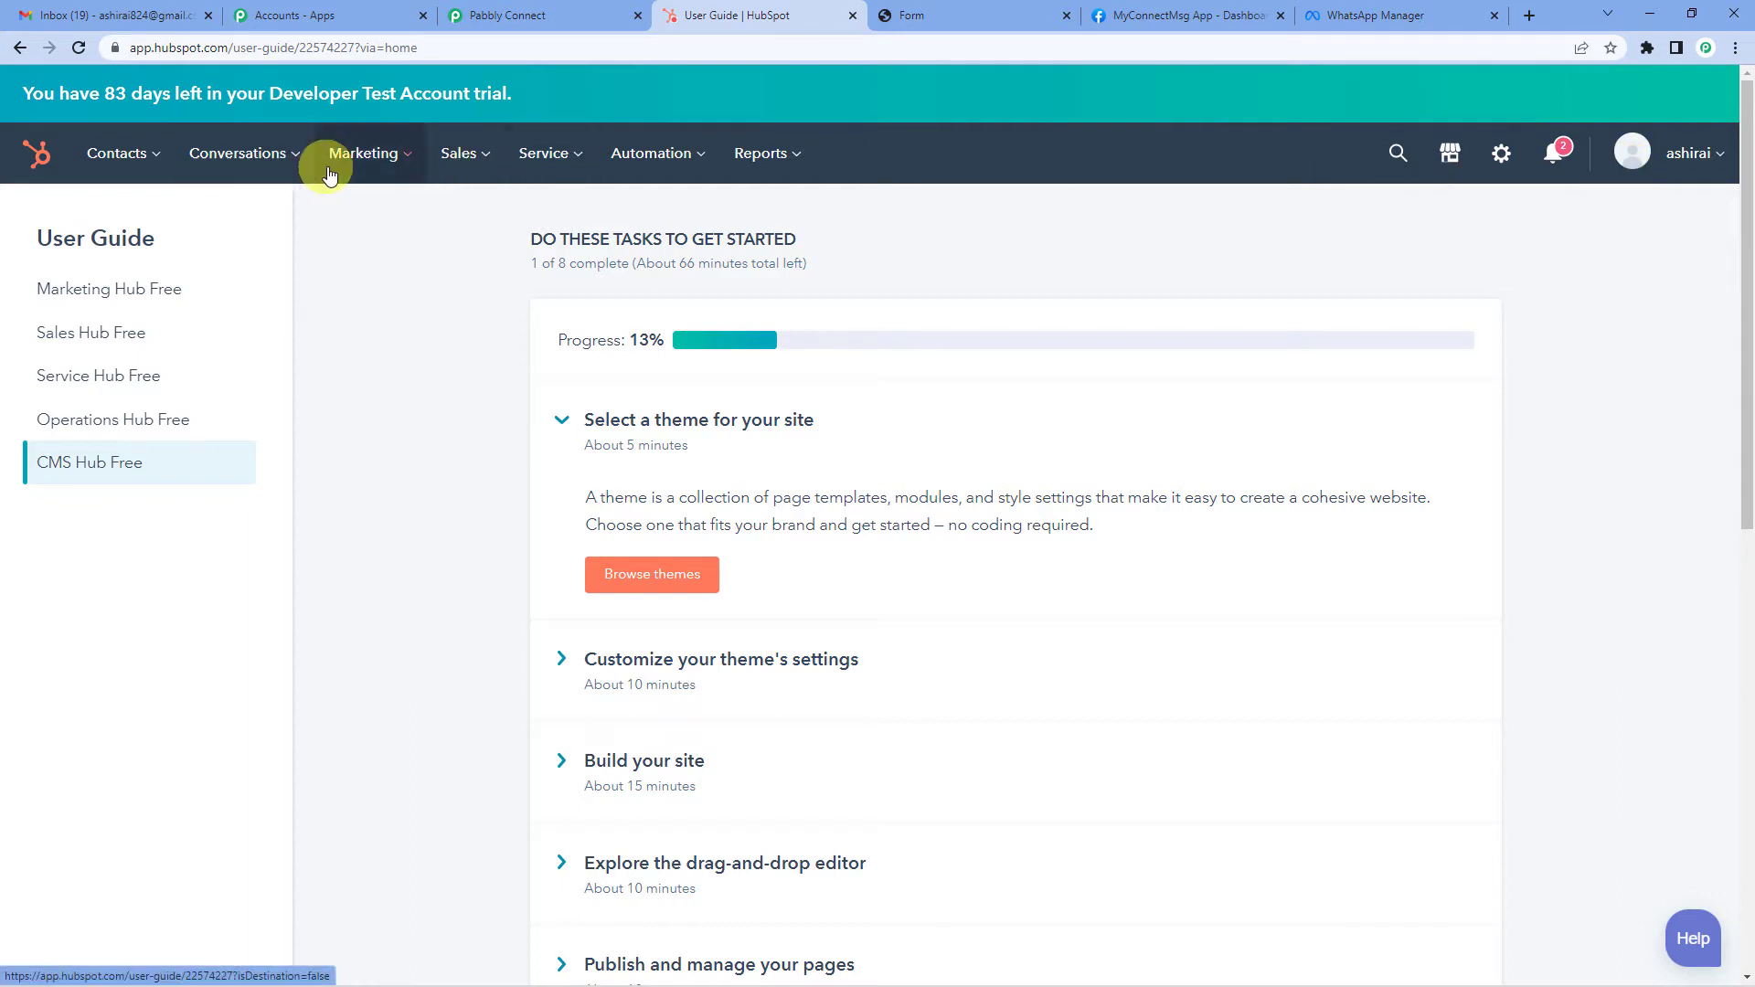
Step: Create a blank contact-based HubSpot workflow from scratch under Automation > Workflows
{"action": "left_click", "coordinate": [615, 153]}
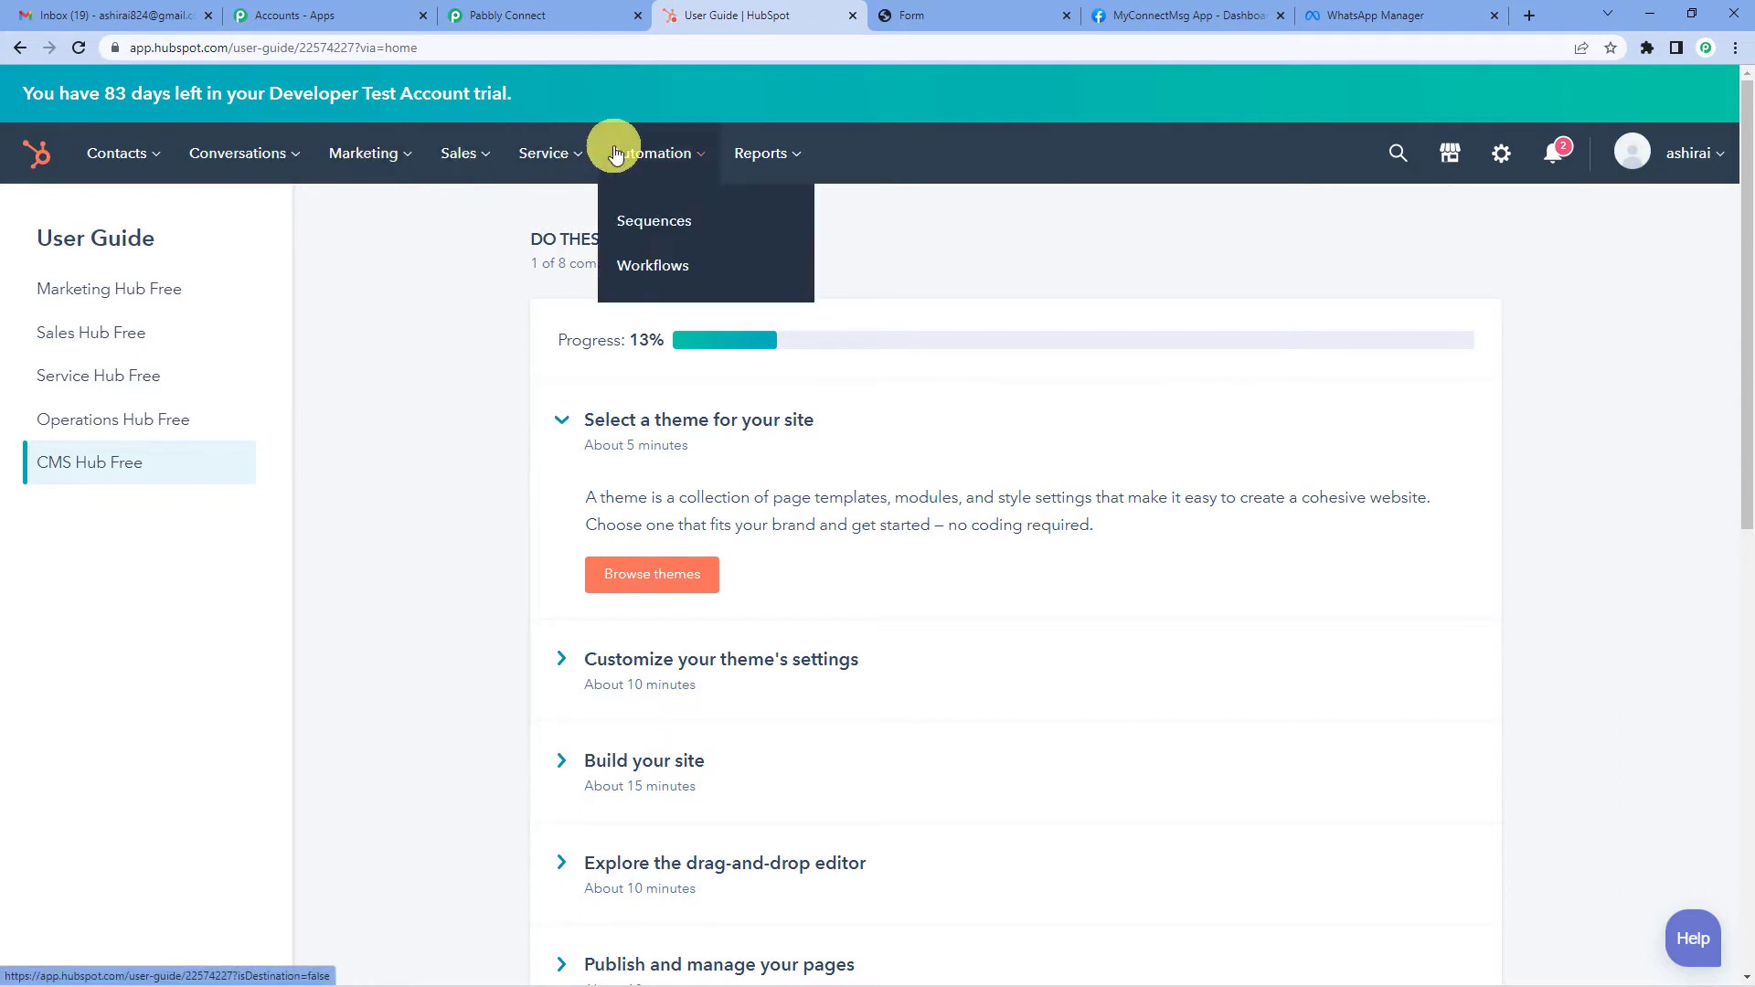
{"action": "left_click", "coordinate": [627, 275]}
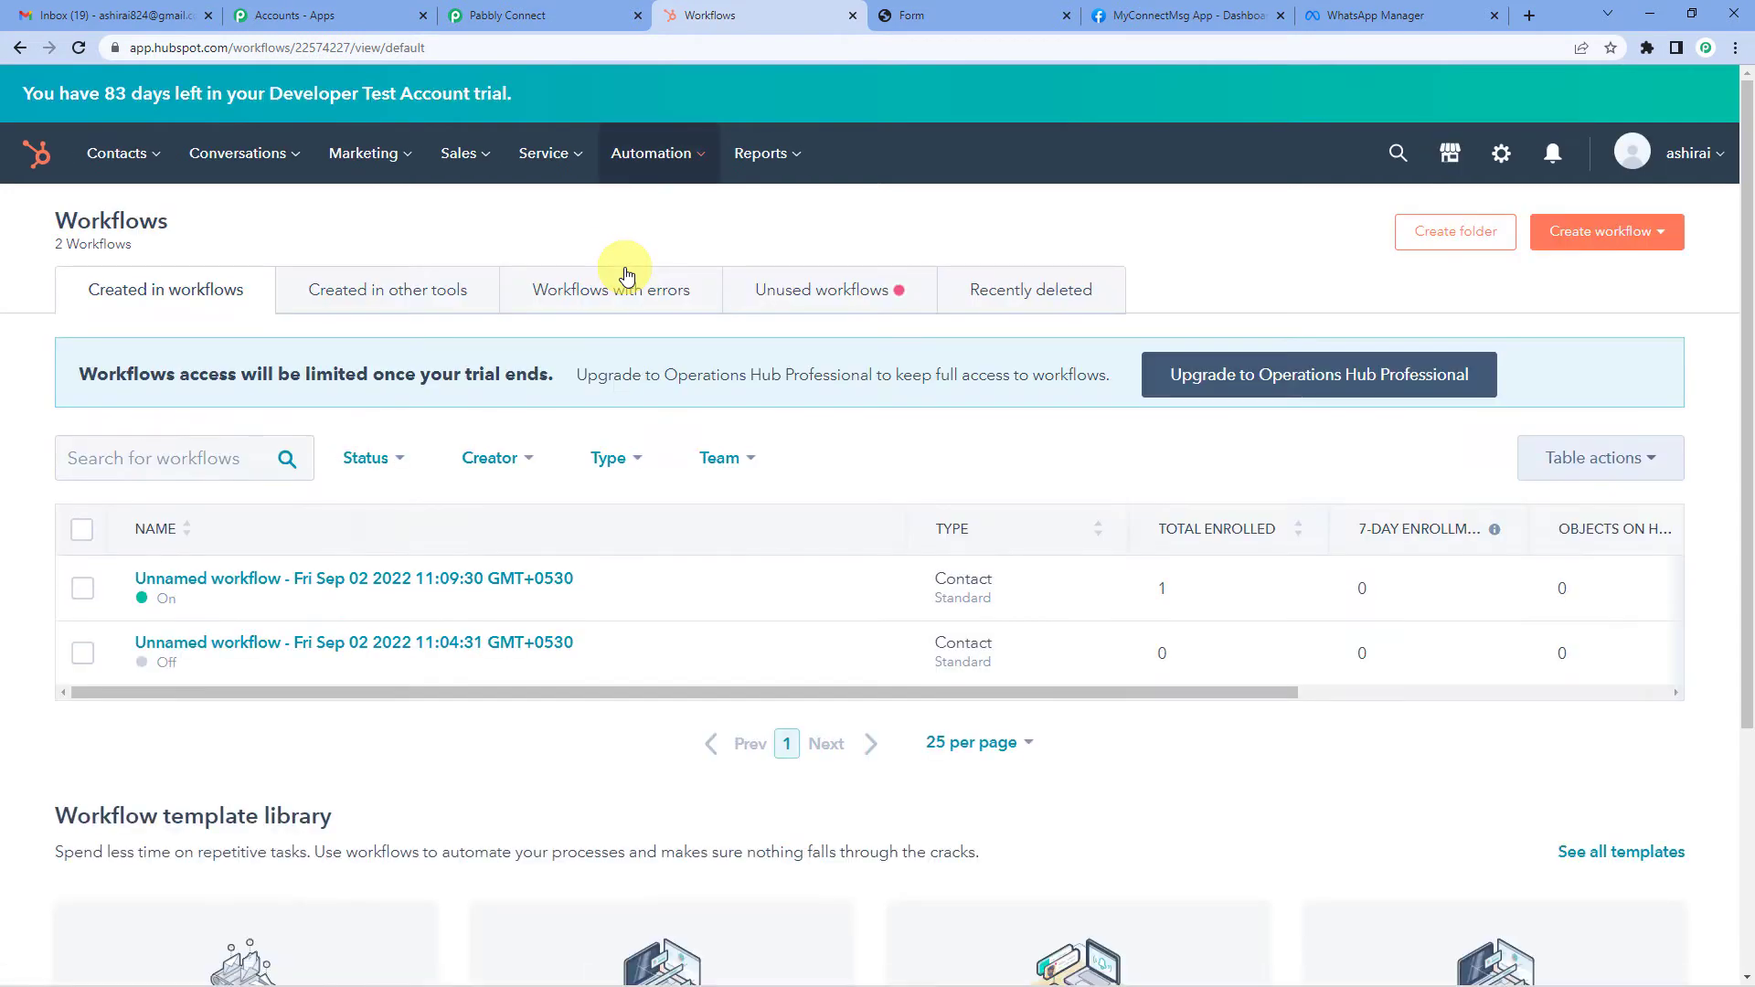
{"action": "left_click", "coordinate": [1615, 235]}
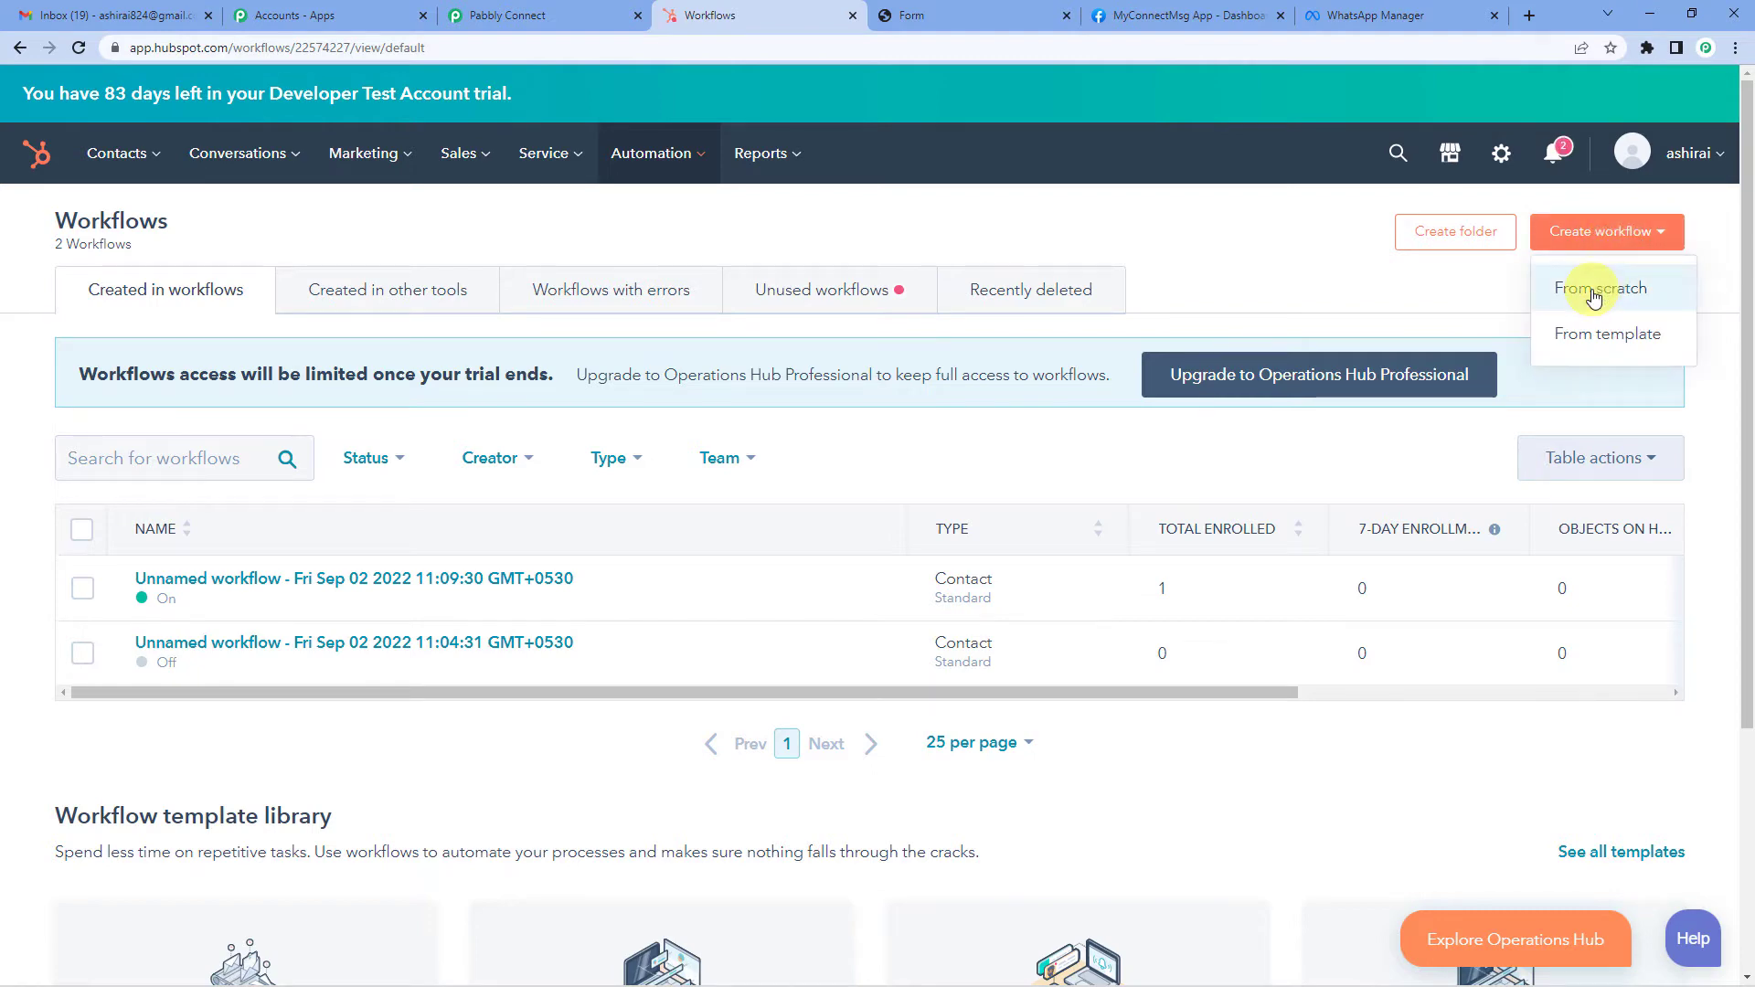
{"action": "left_click", "coordinate": [1593, 295]}
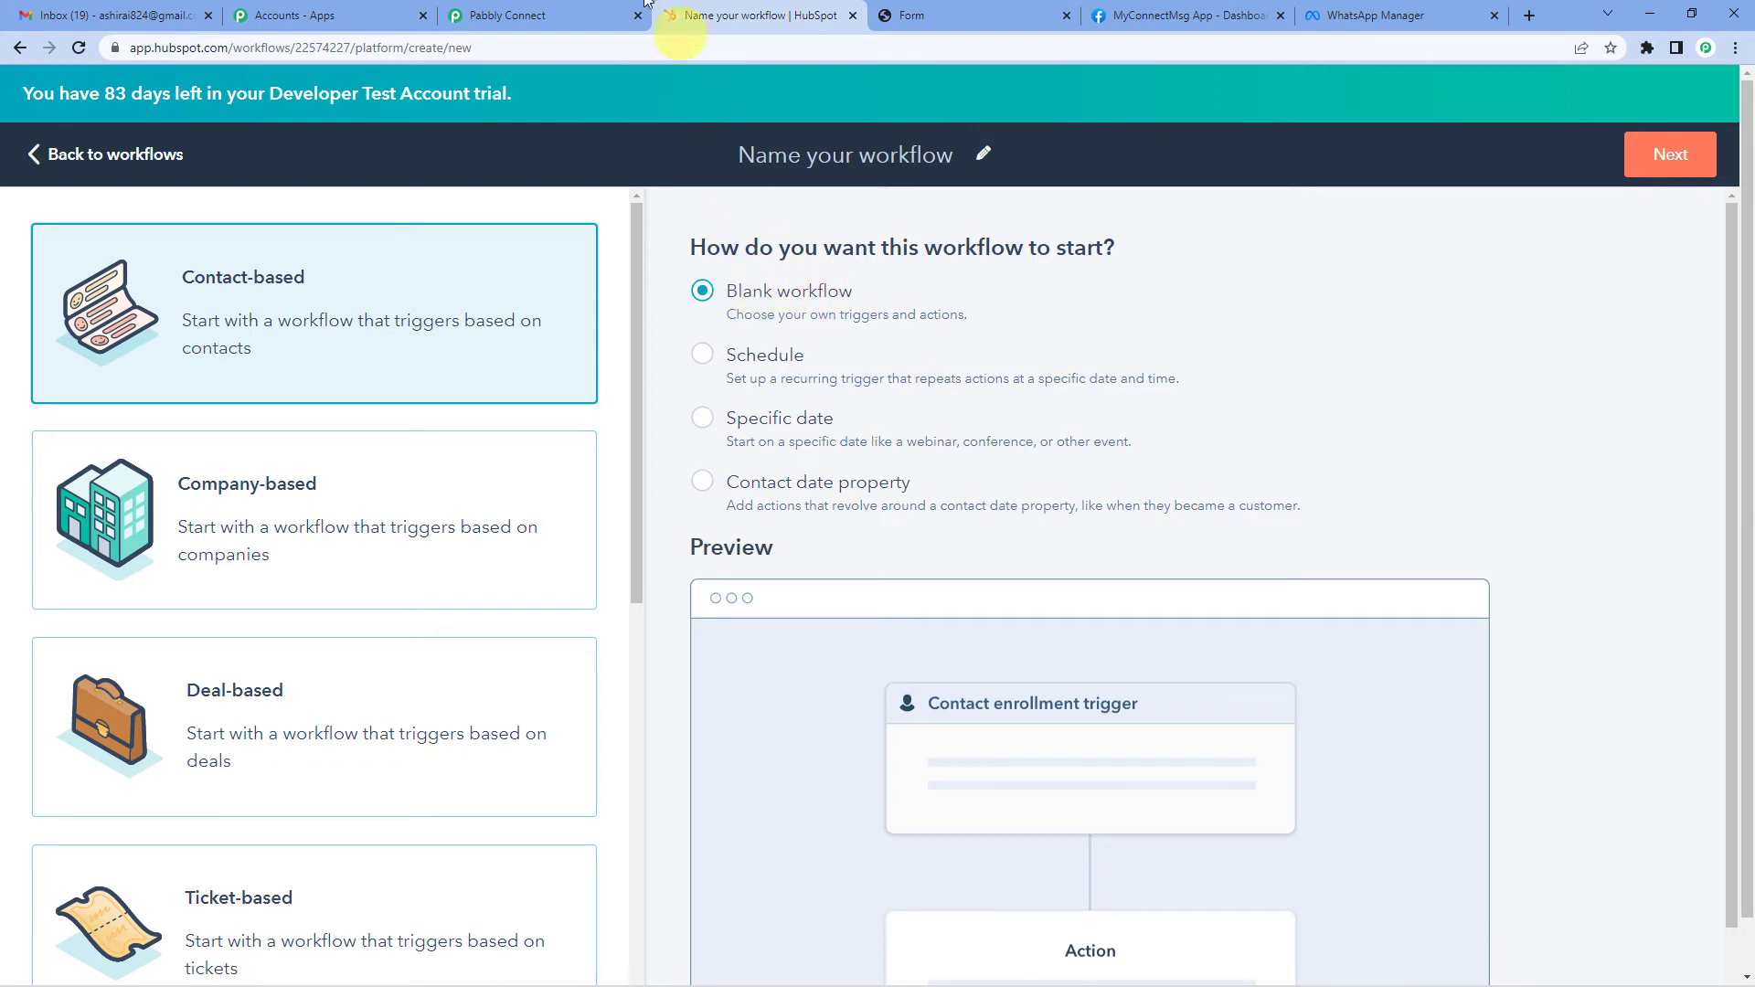
{"action": "left_click", "coordinate": [566, 14]}
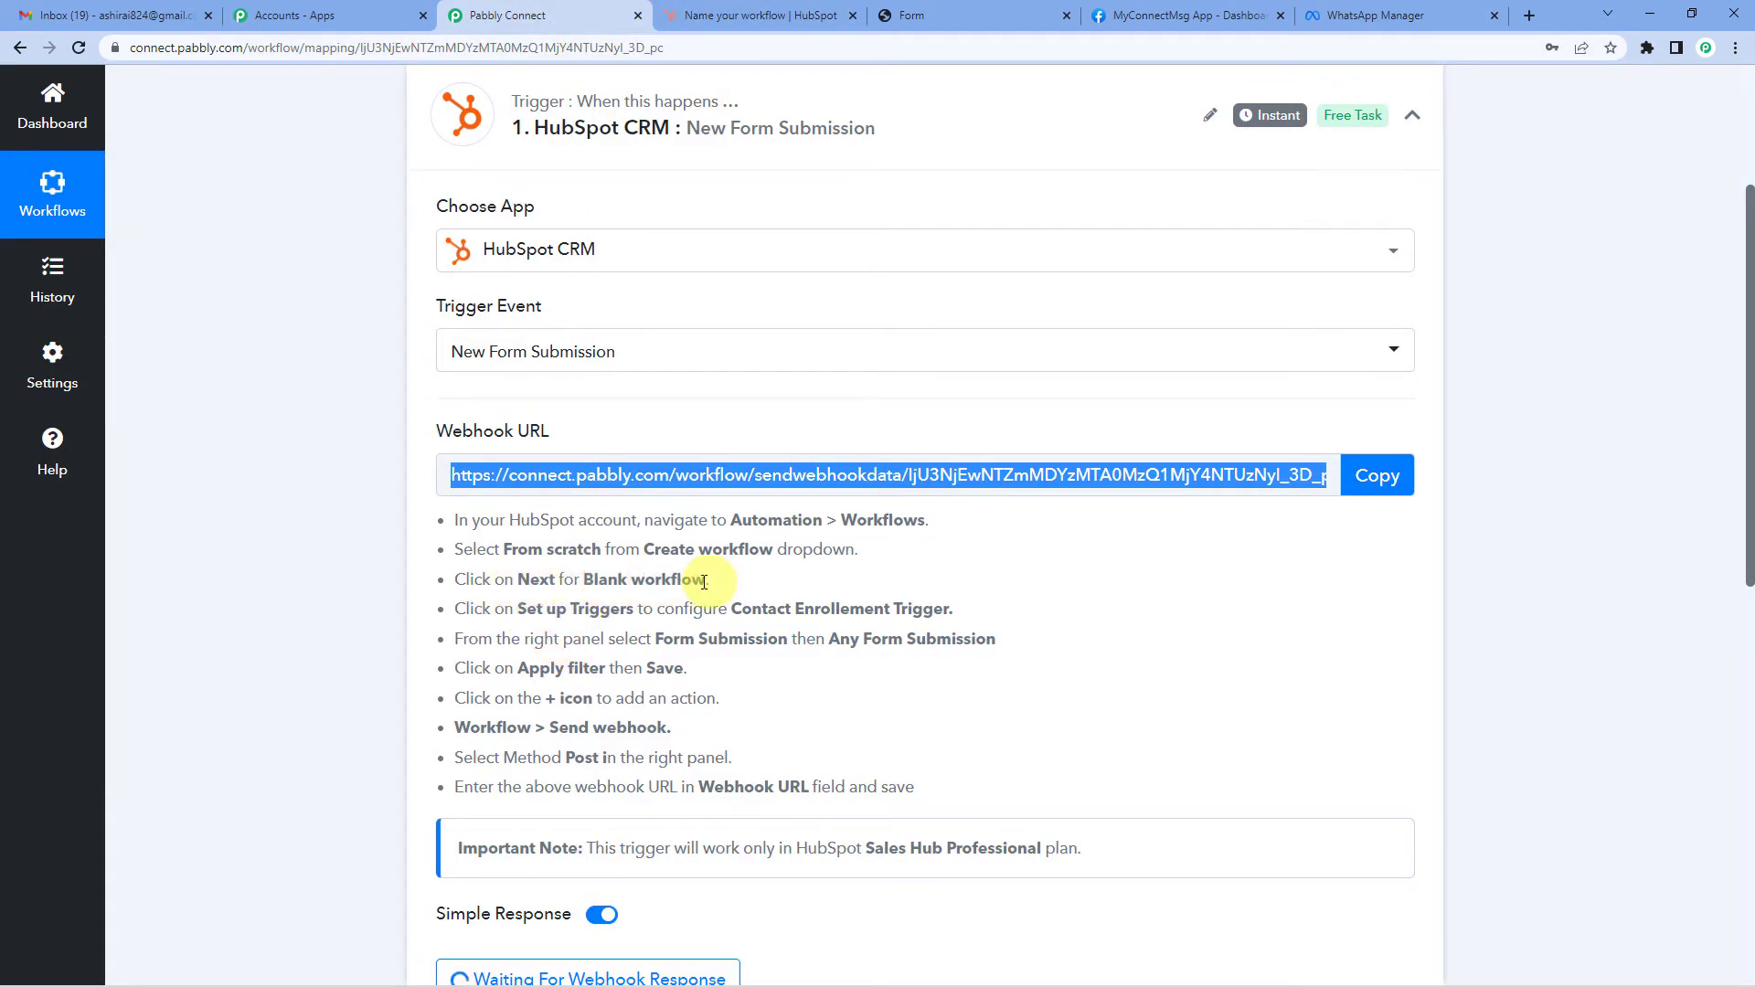
{"action": "left_click", "coordinate": [731, 15]}
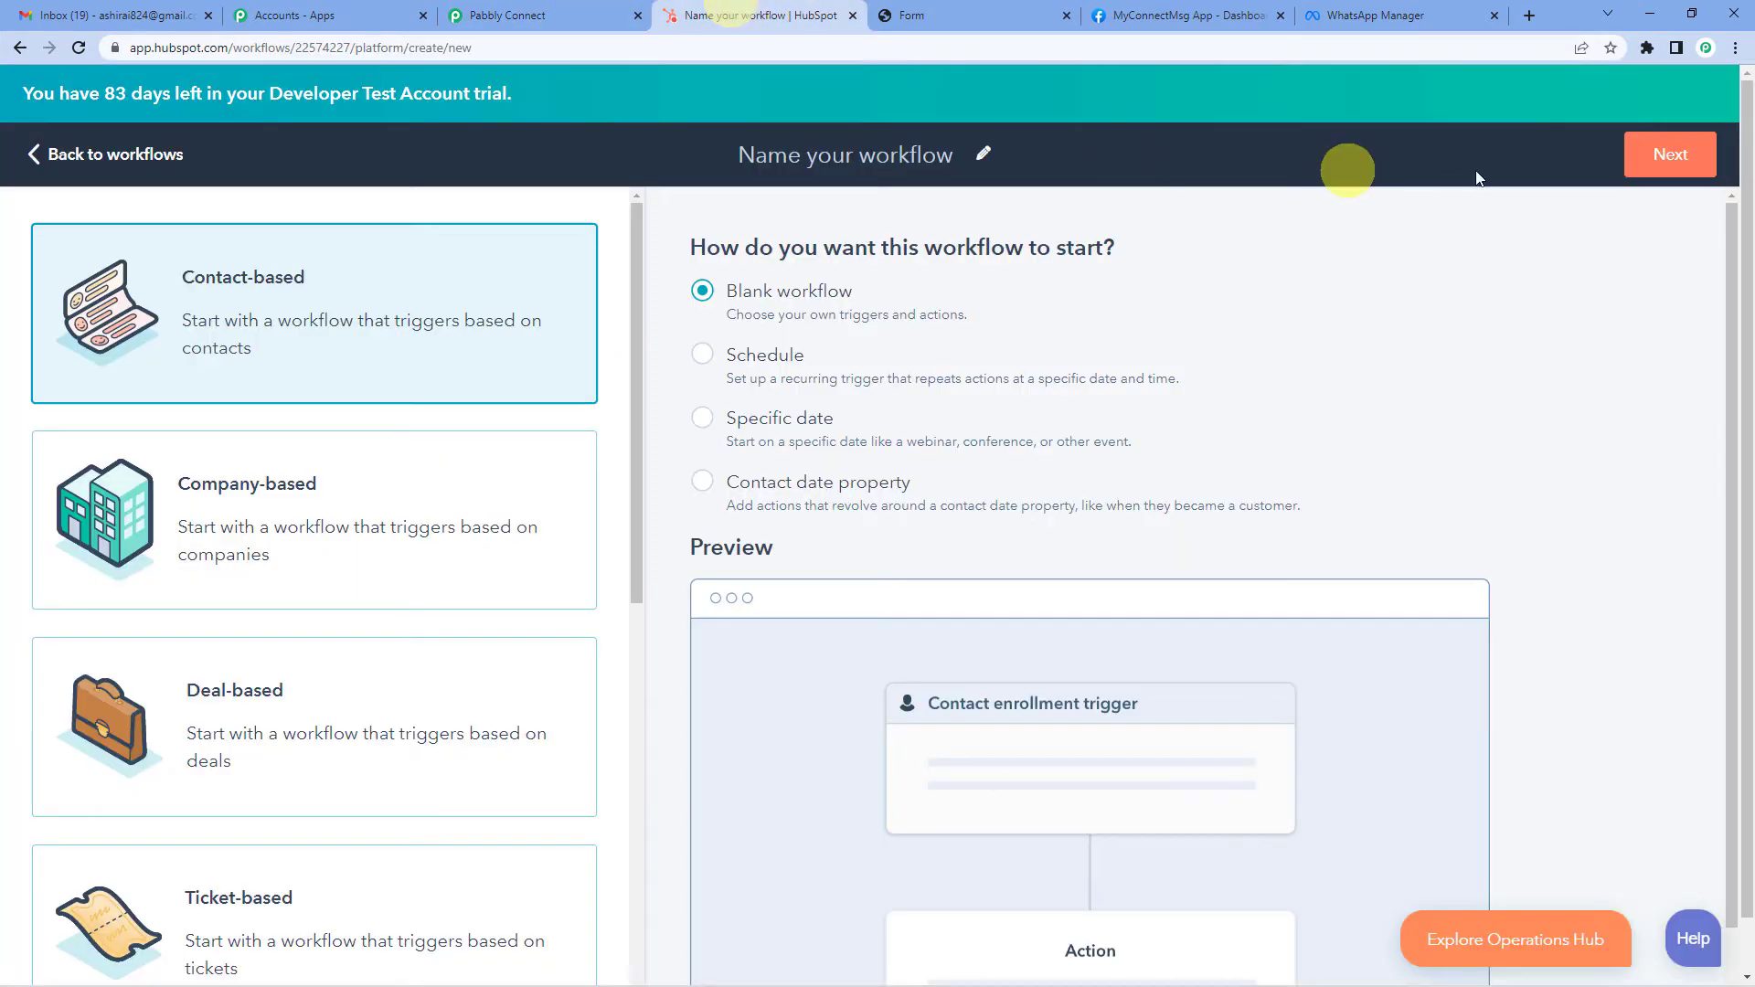
{"action": "left_click", "coordinate": [1655, 166]}
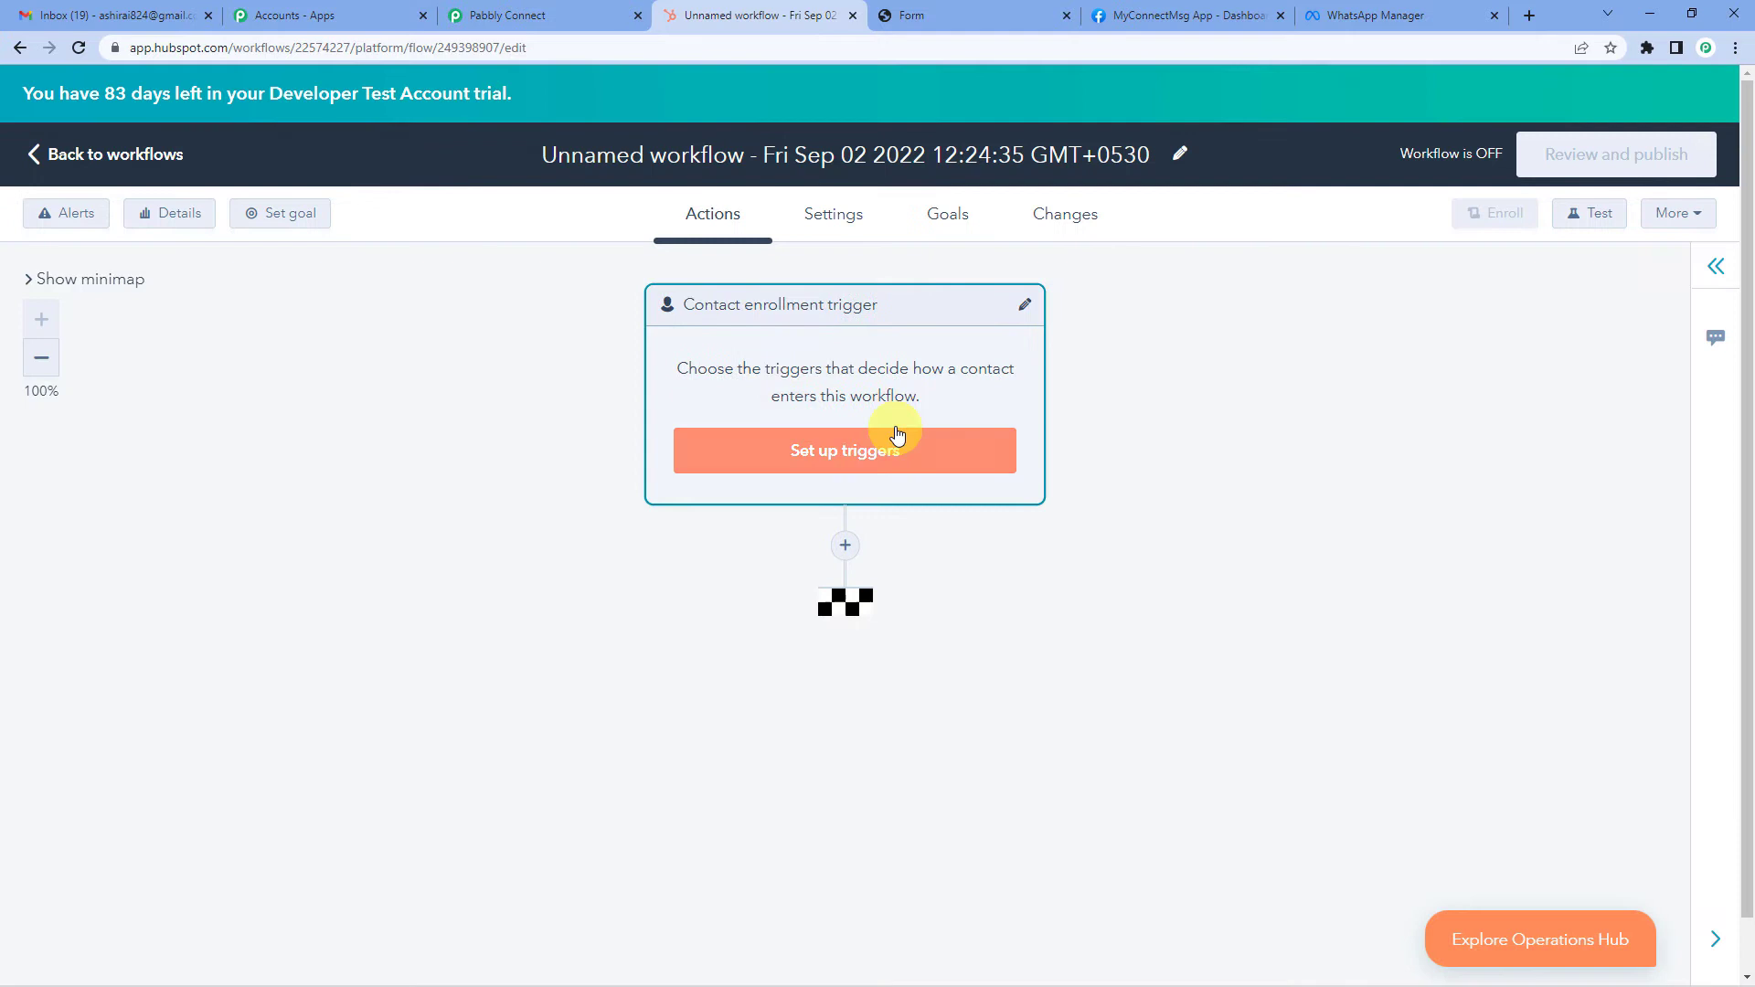
Step: Set the enrollment trigger to Form submission > Any form submission and save it
{"action": "left_click", "coordinate": [860, 462]}
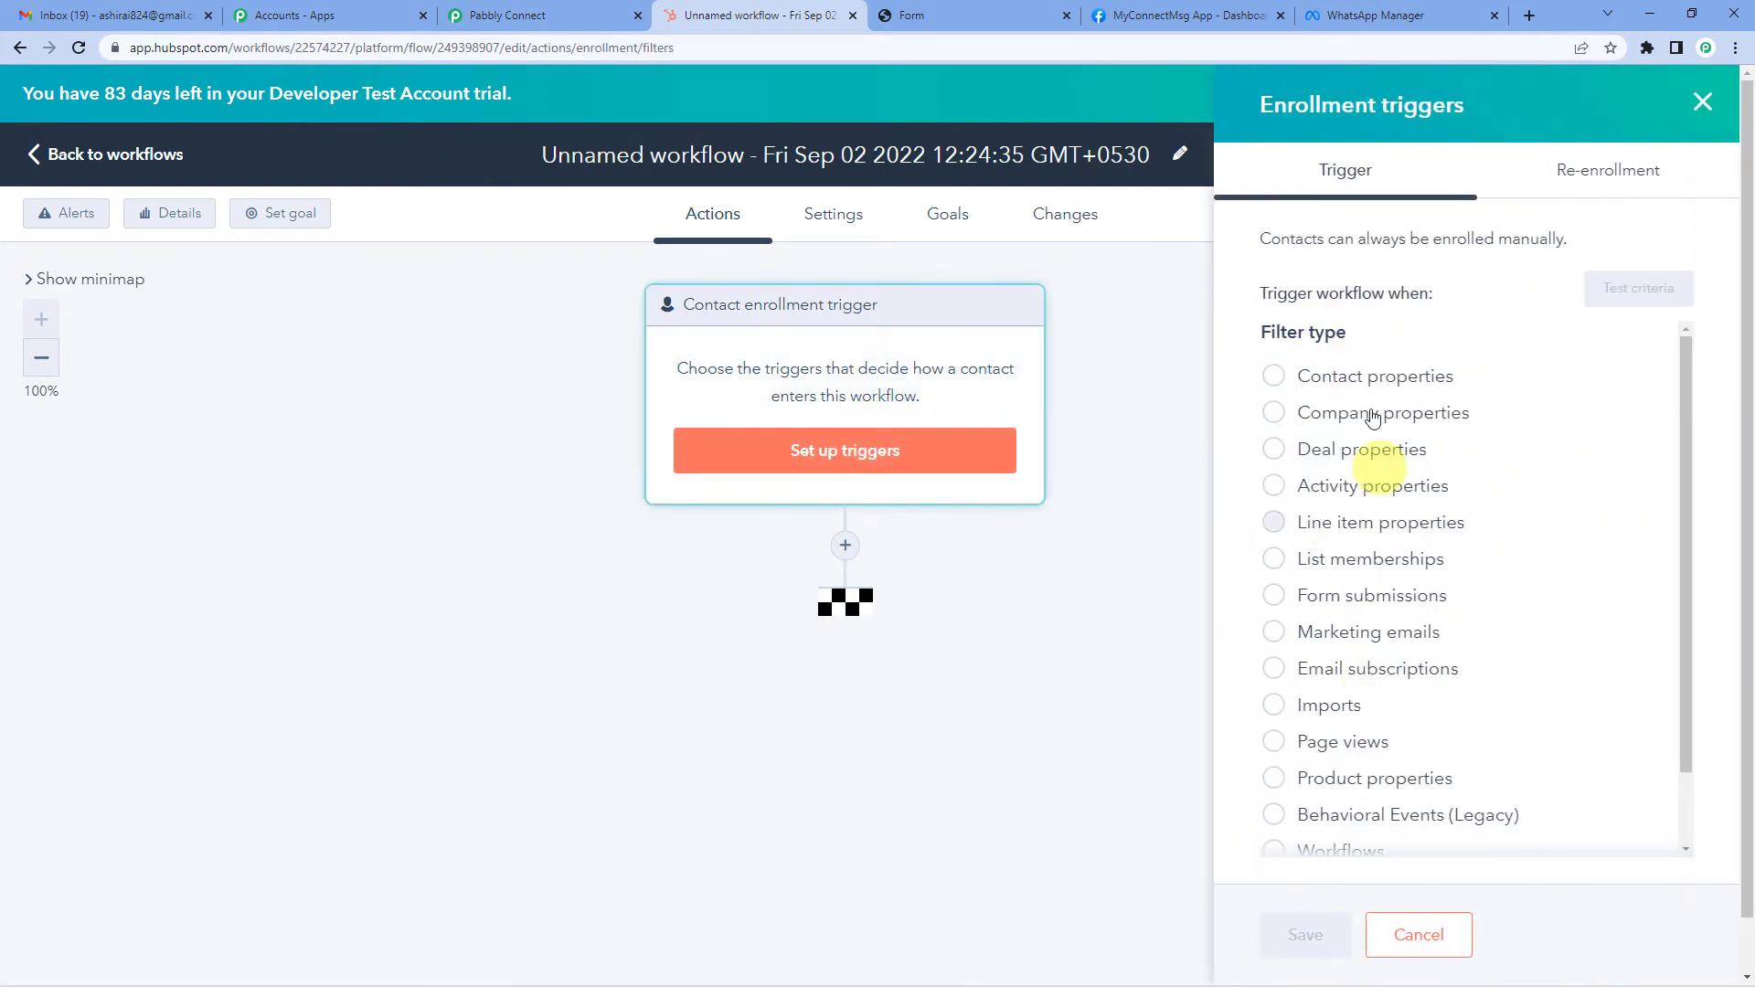
{"action": "left_click", "coordinate": [1280, 603]}
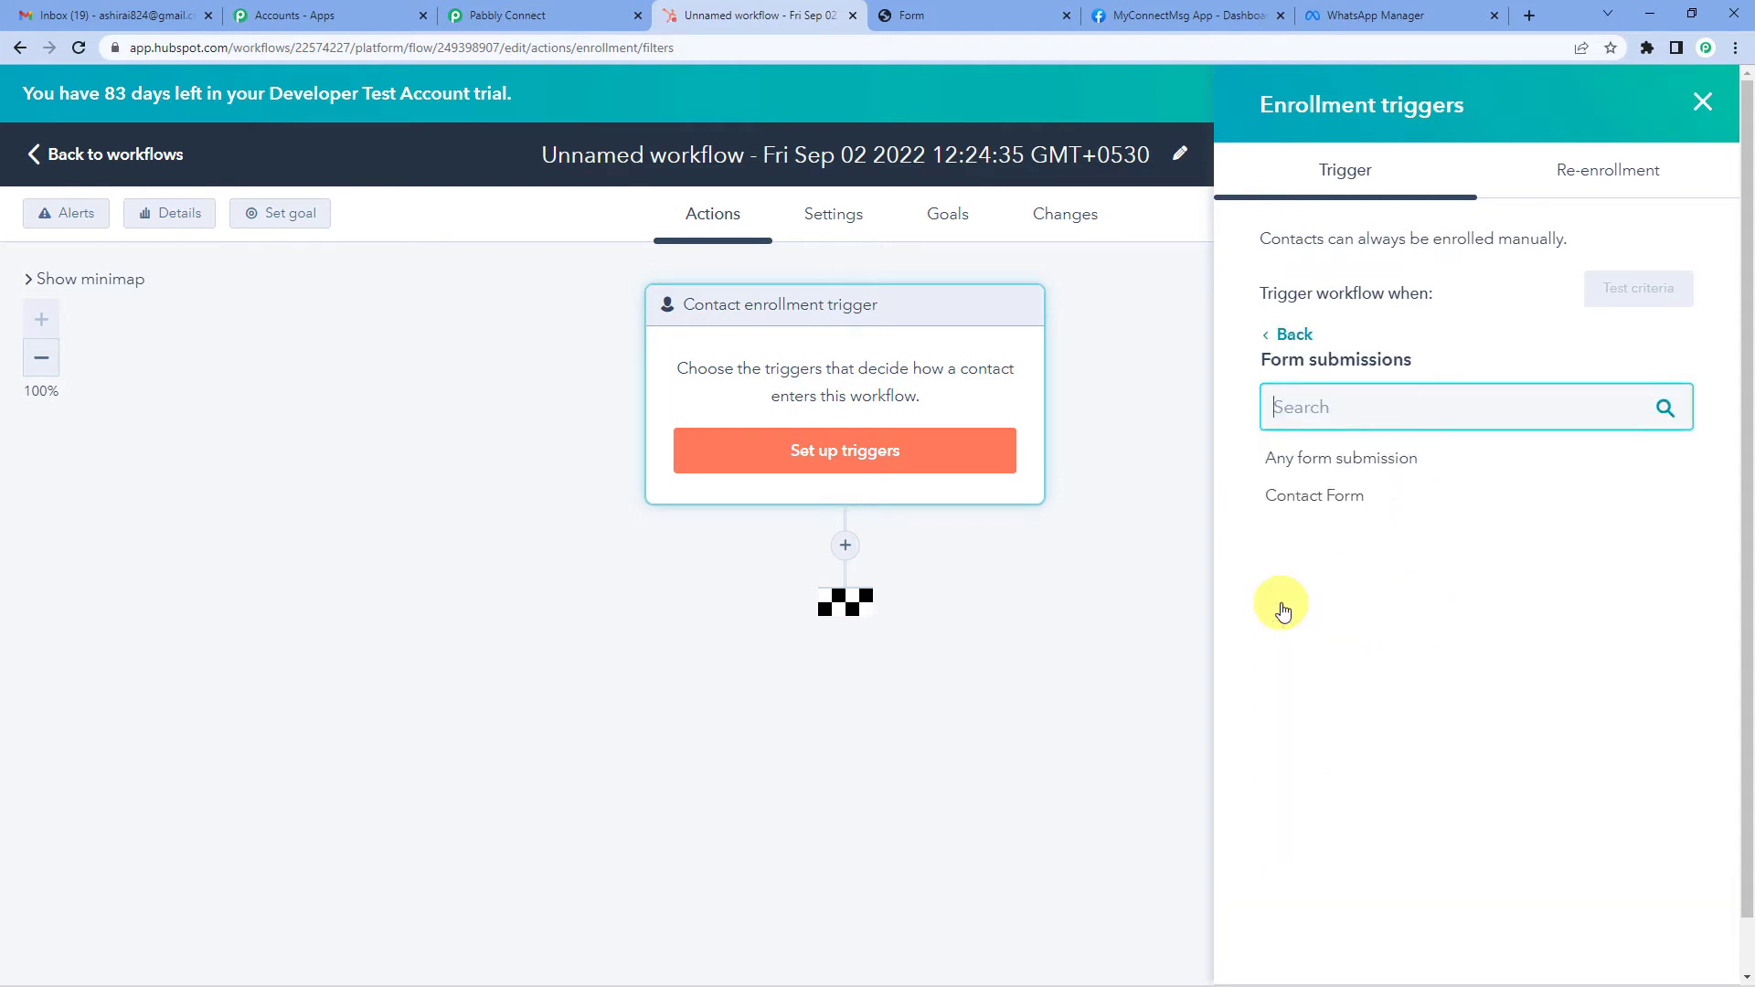
{"action": "left_click", "coordinate": [1311, 462]}
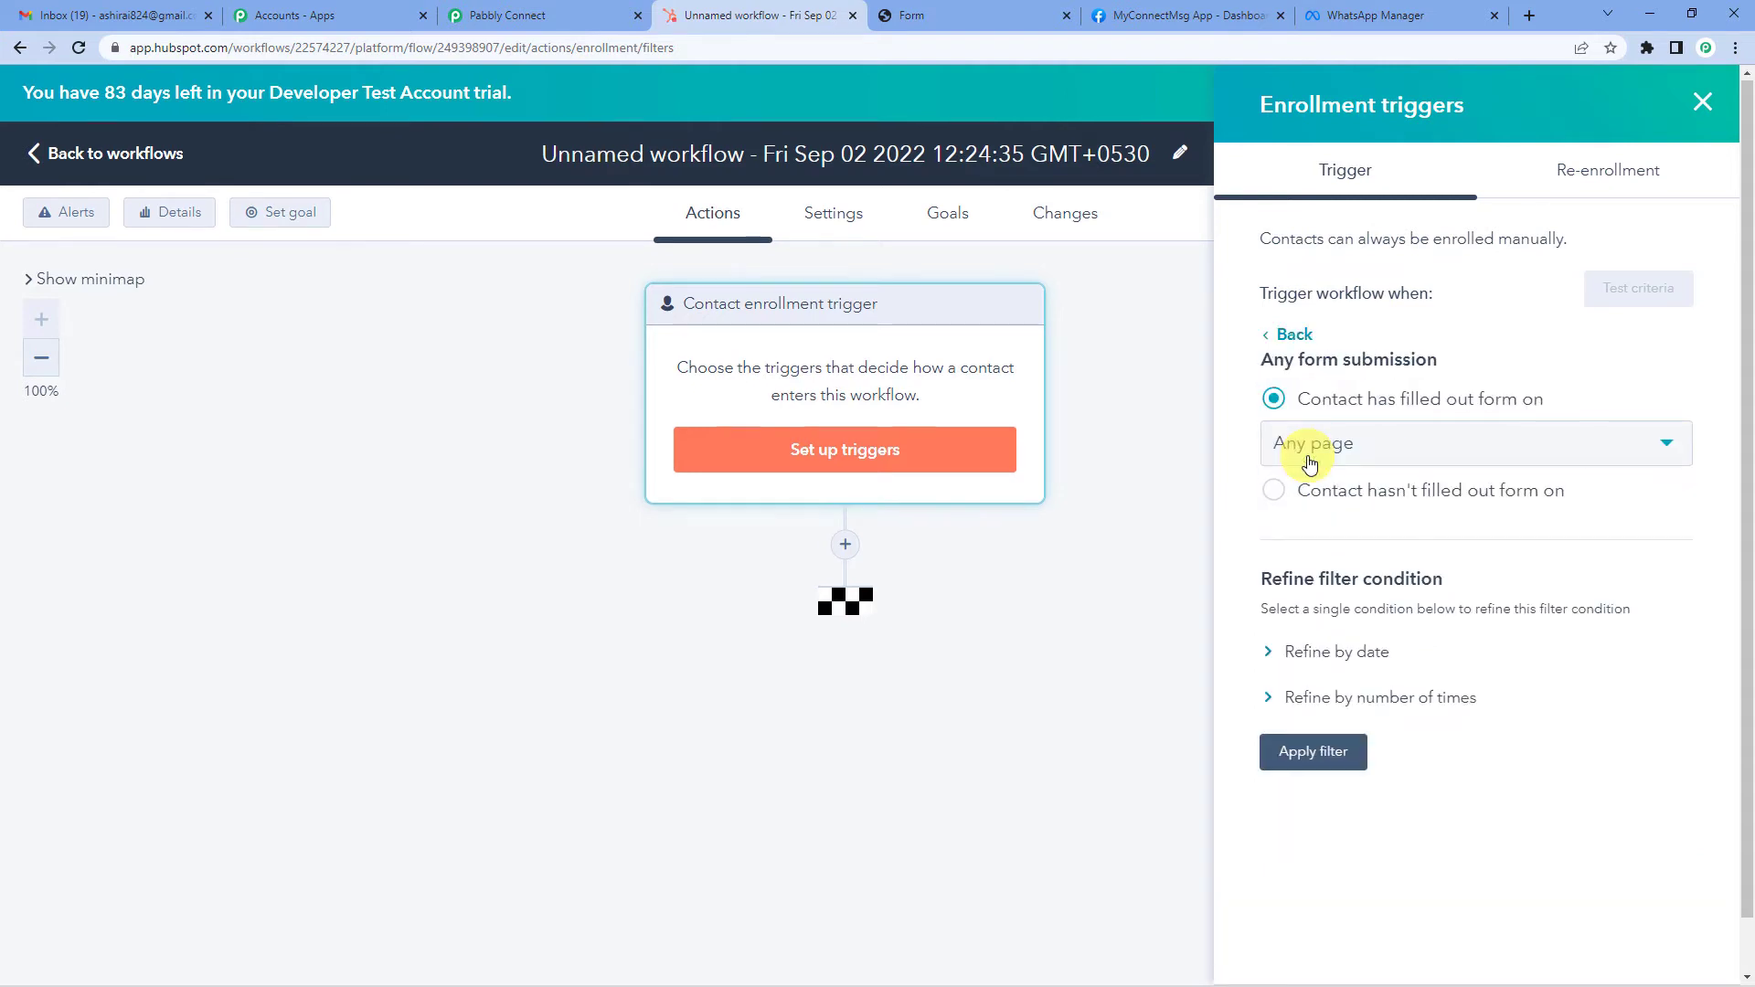
{"action": "scroll", "coordinate": [1307, 467], "scroll_direction": "down", "scroll_amount": 1}
{"action": "left_click", "coordinate": [593, 15]}
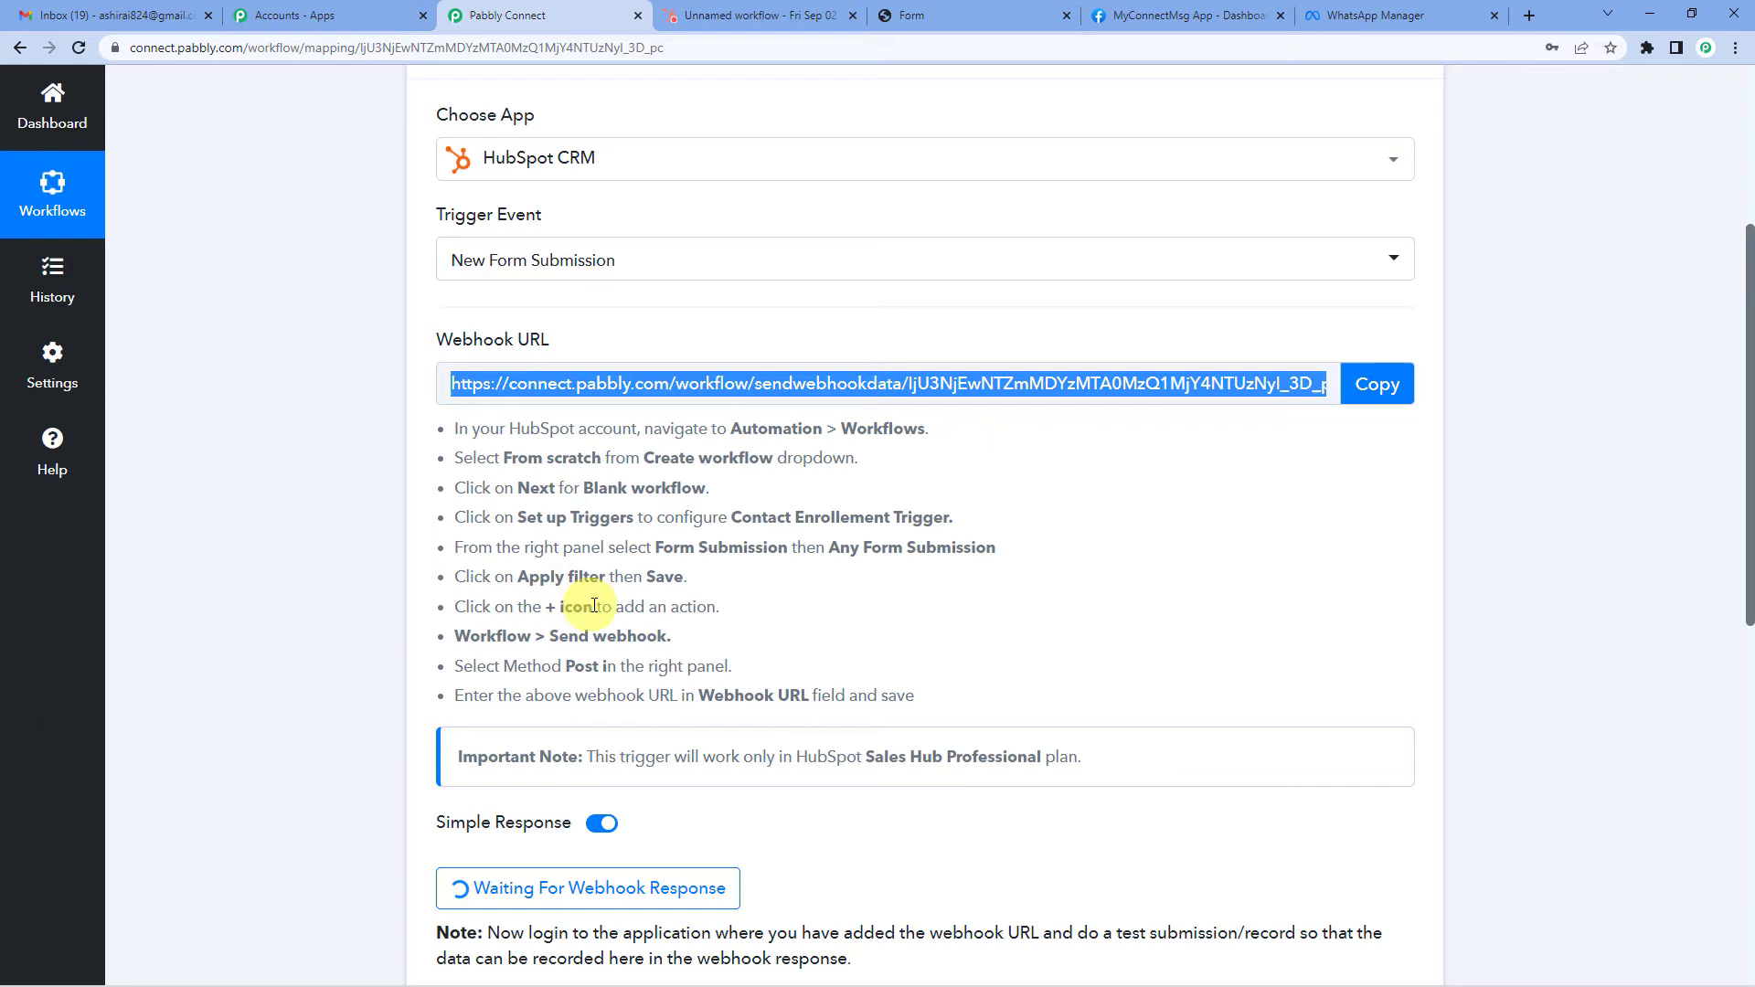
{"action": "left_click", "coordinate": [755, 14]}
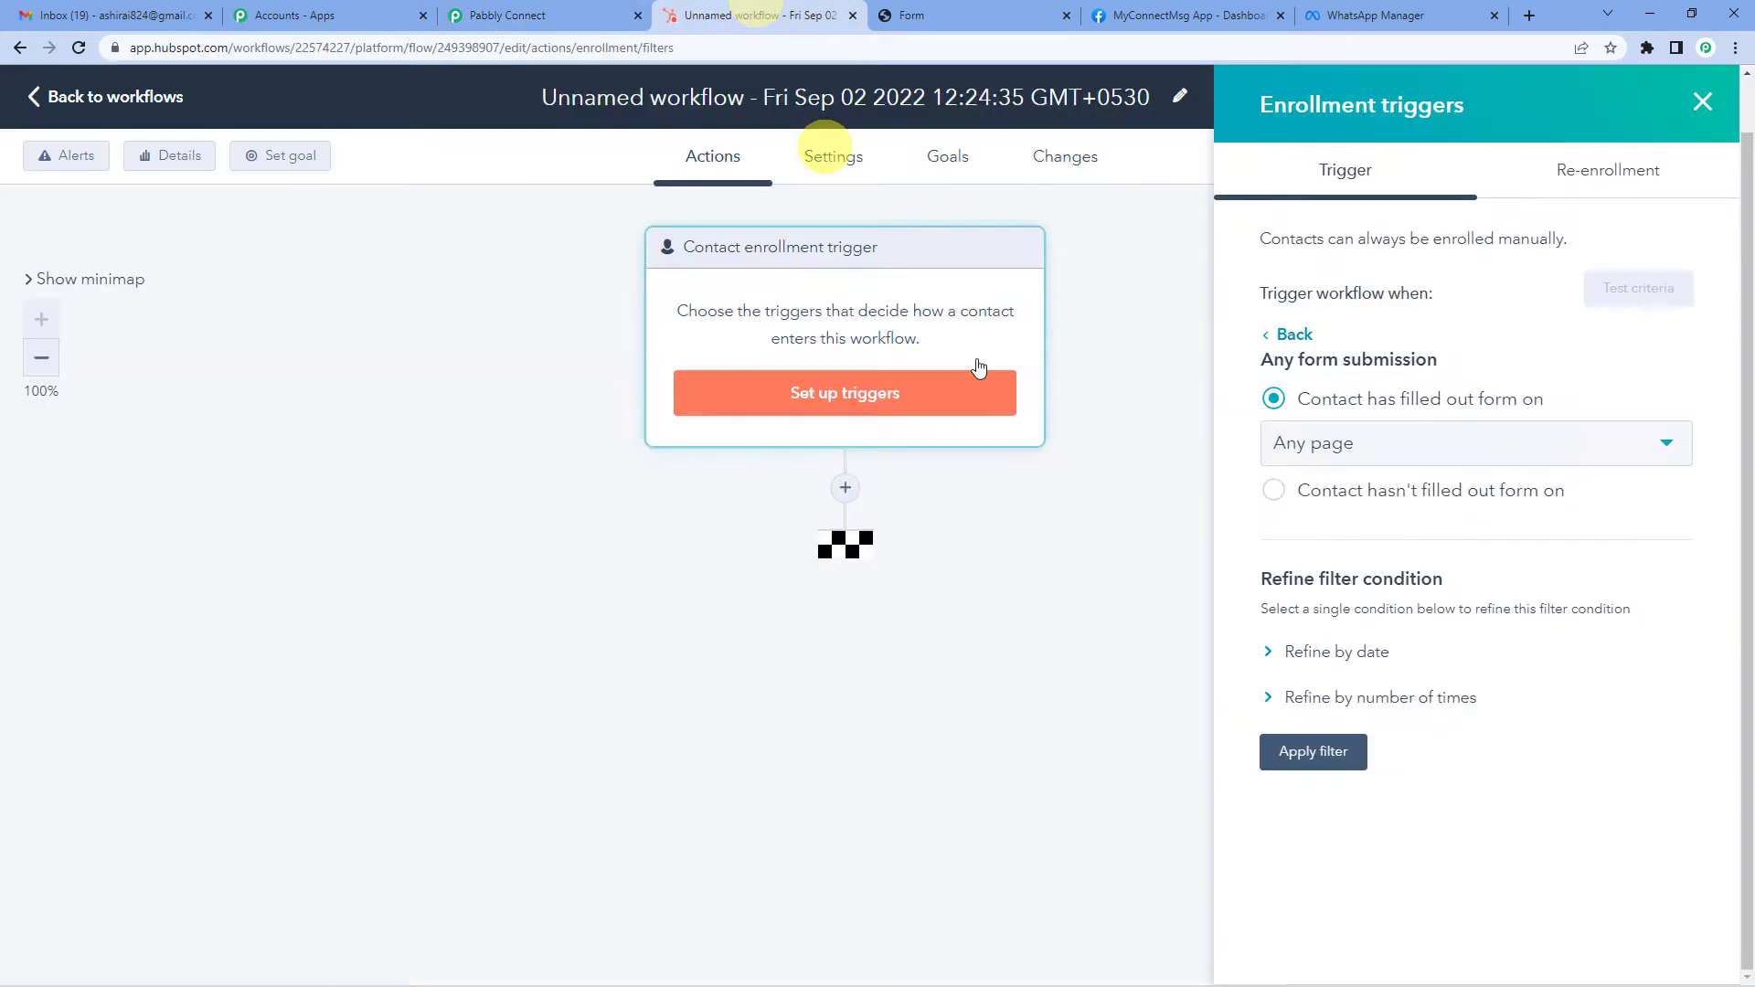
{"action": "left_click", "coordinate": [1306, 761]}
{"action": "left_click", "coordinate": [1277, 940]}
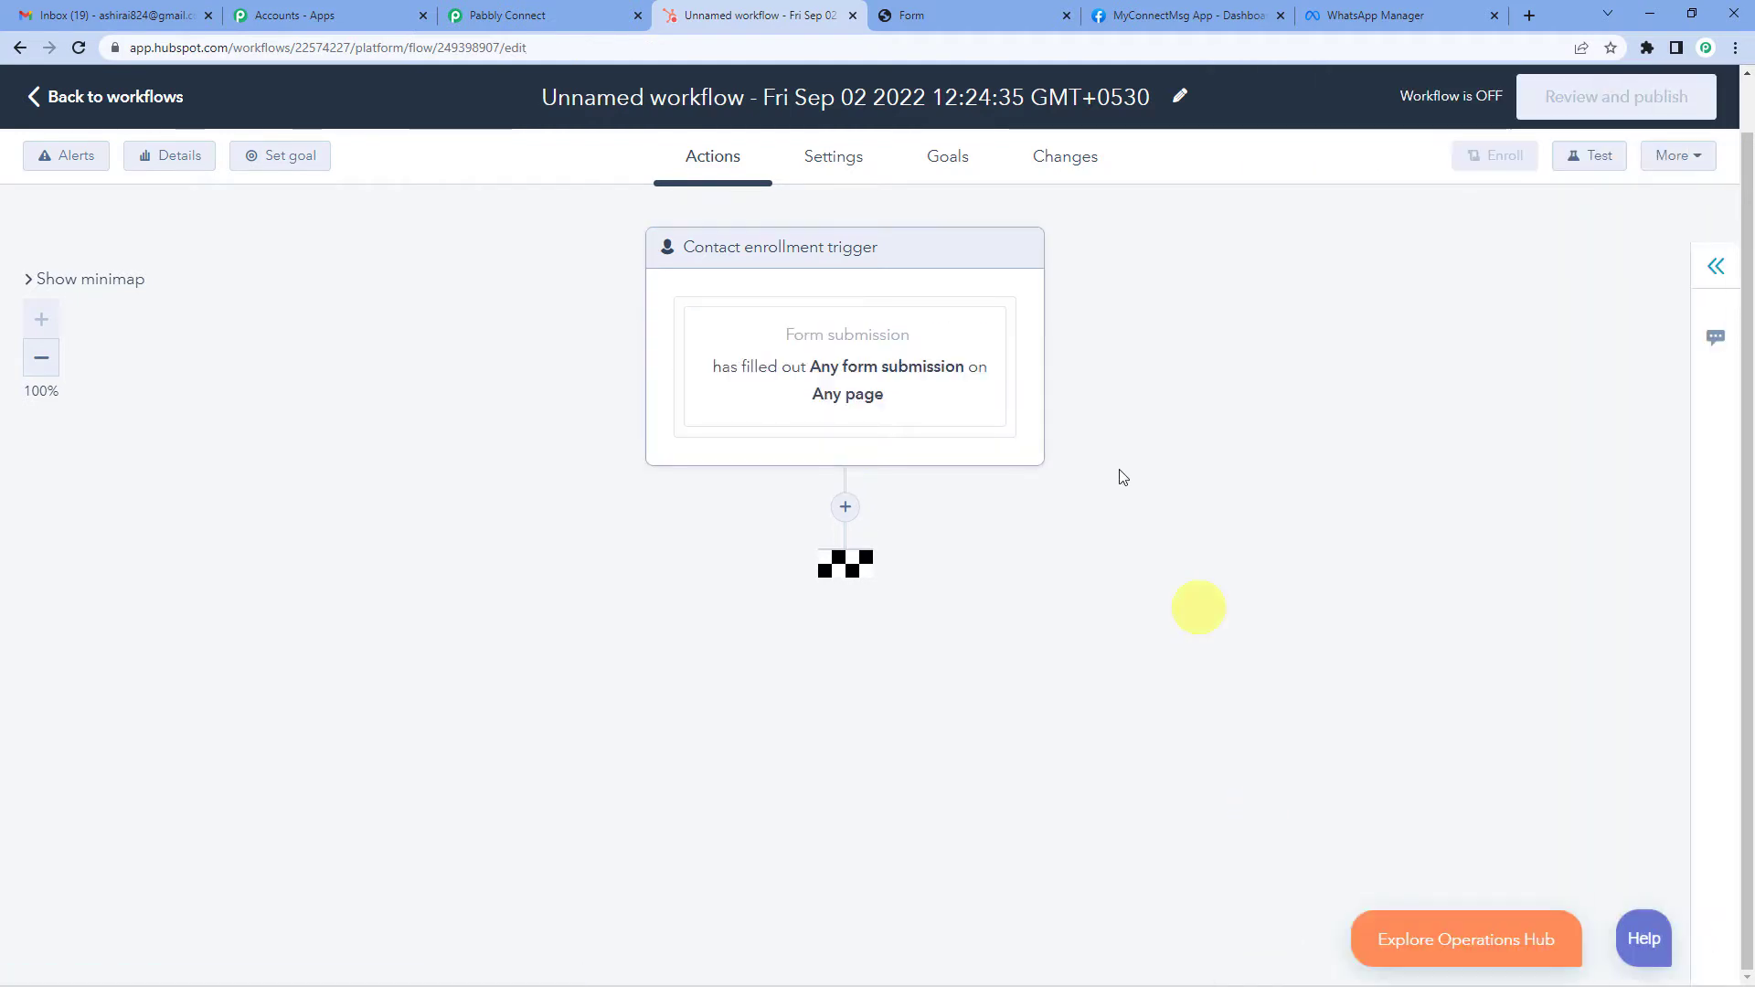
Step: Add a POST Send a webhook action pointing to the copied Pabbly Connect webhook URL and save it
{"action": "left_click", "coordinate": [846, 510]}
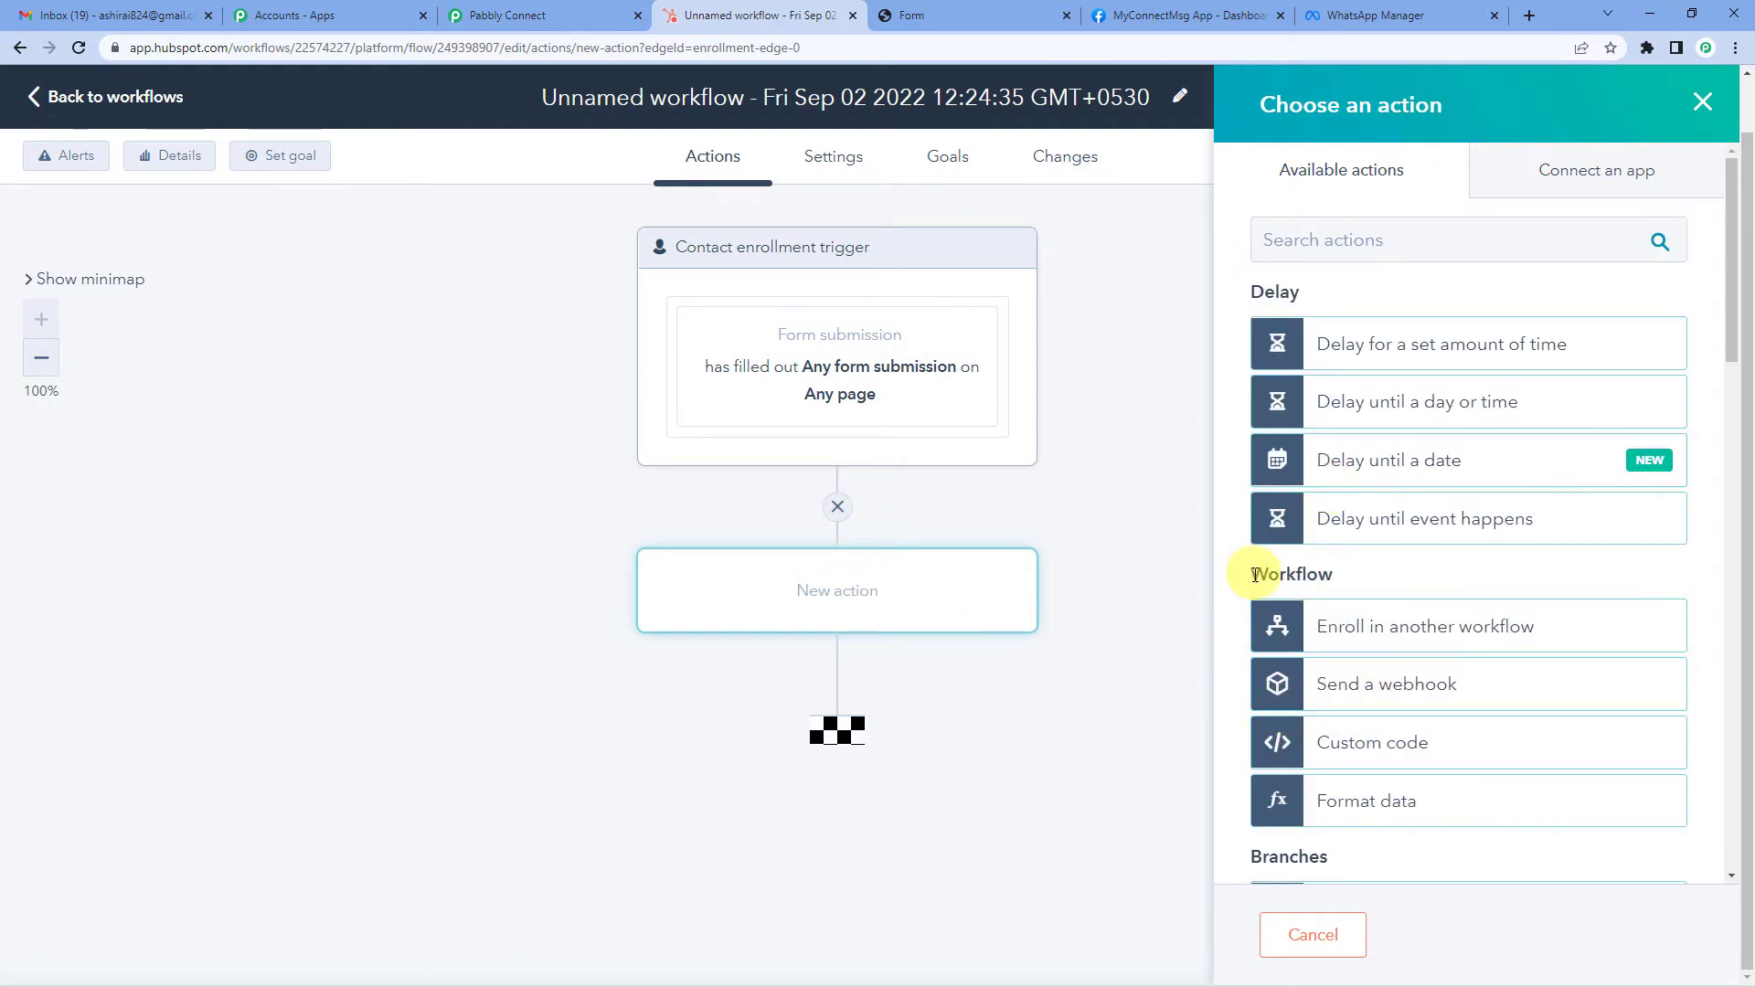
{"action": "left_click", "coordinate": [1367, 696]}
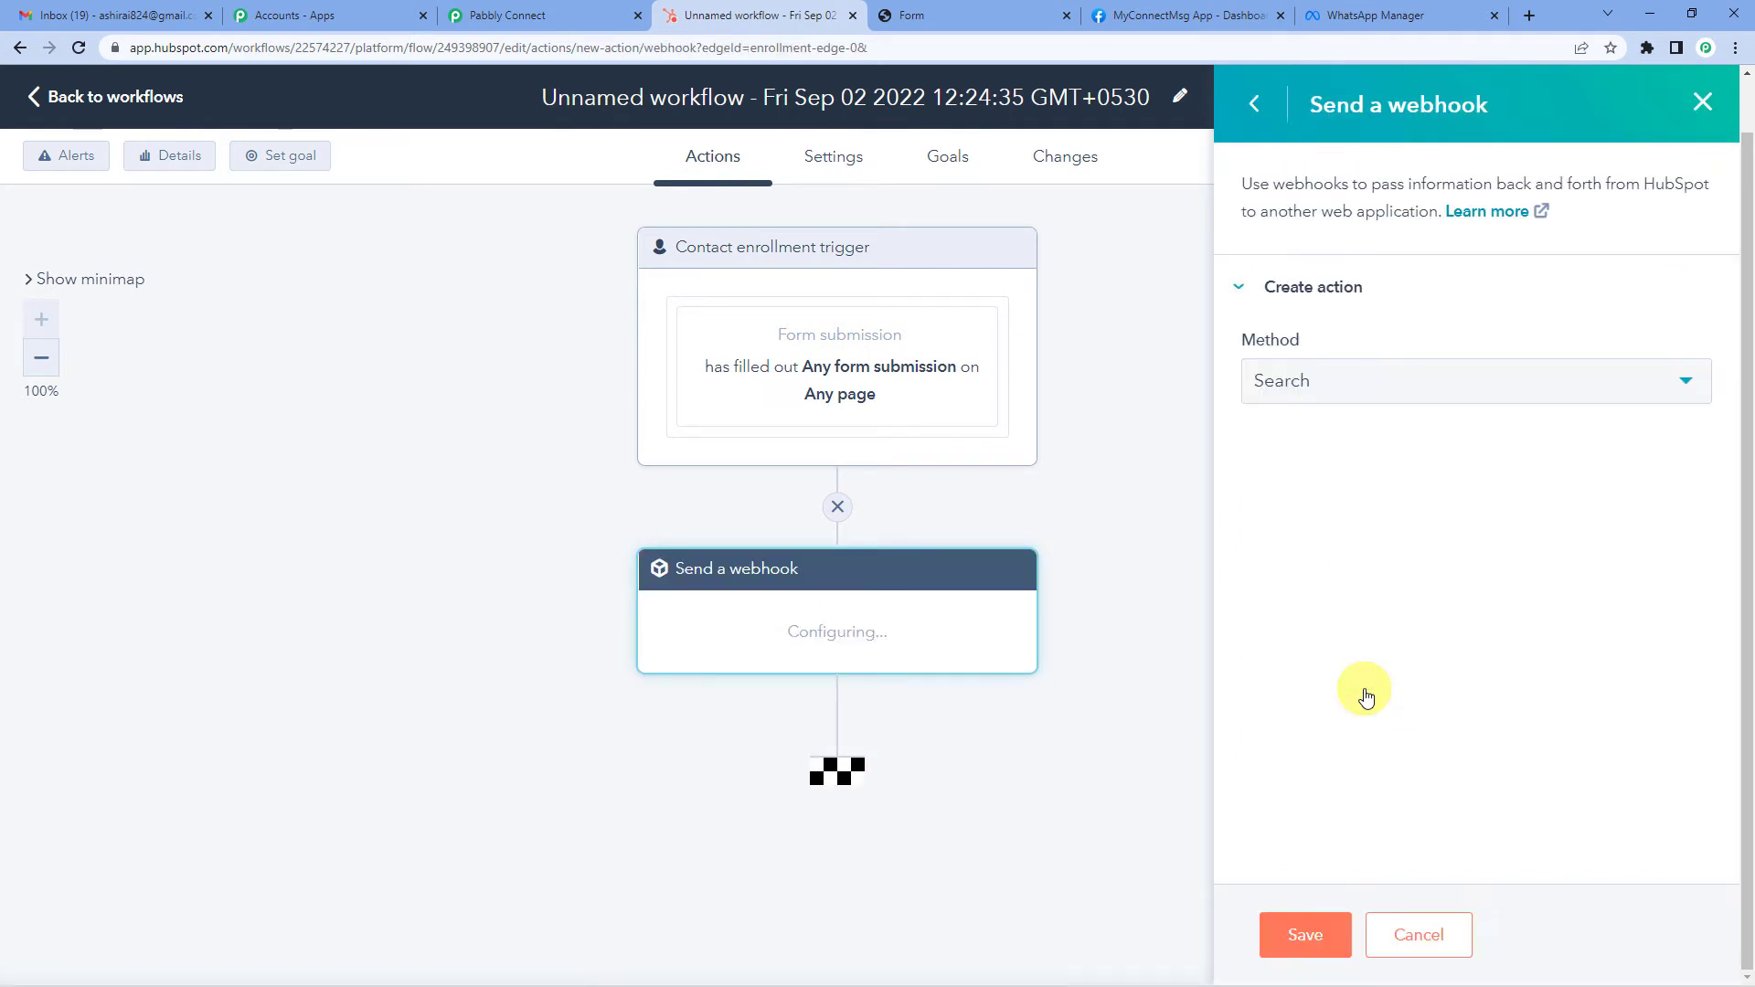
{"action": "left_click", "coordinate": [1359, 384]}
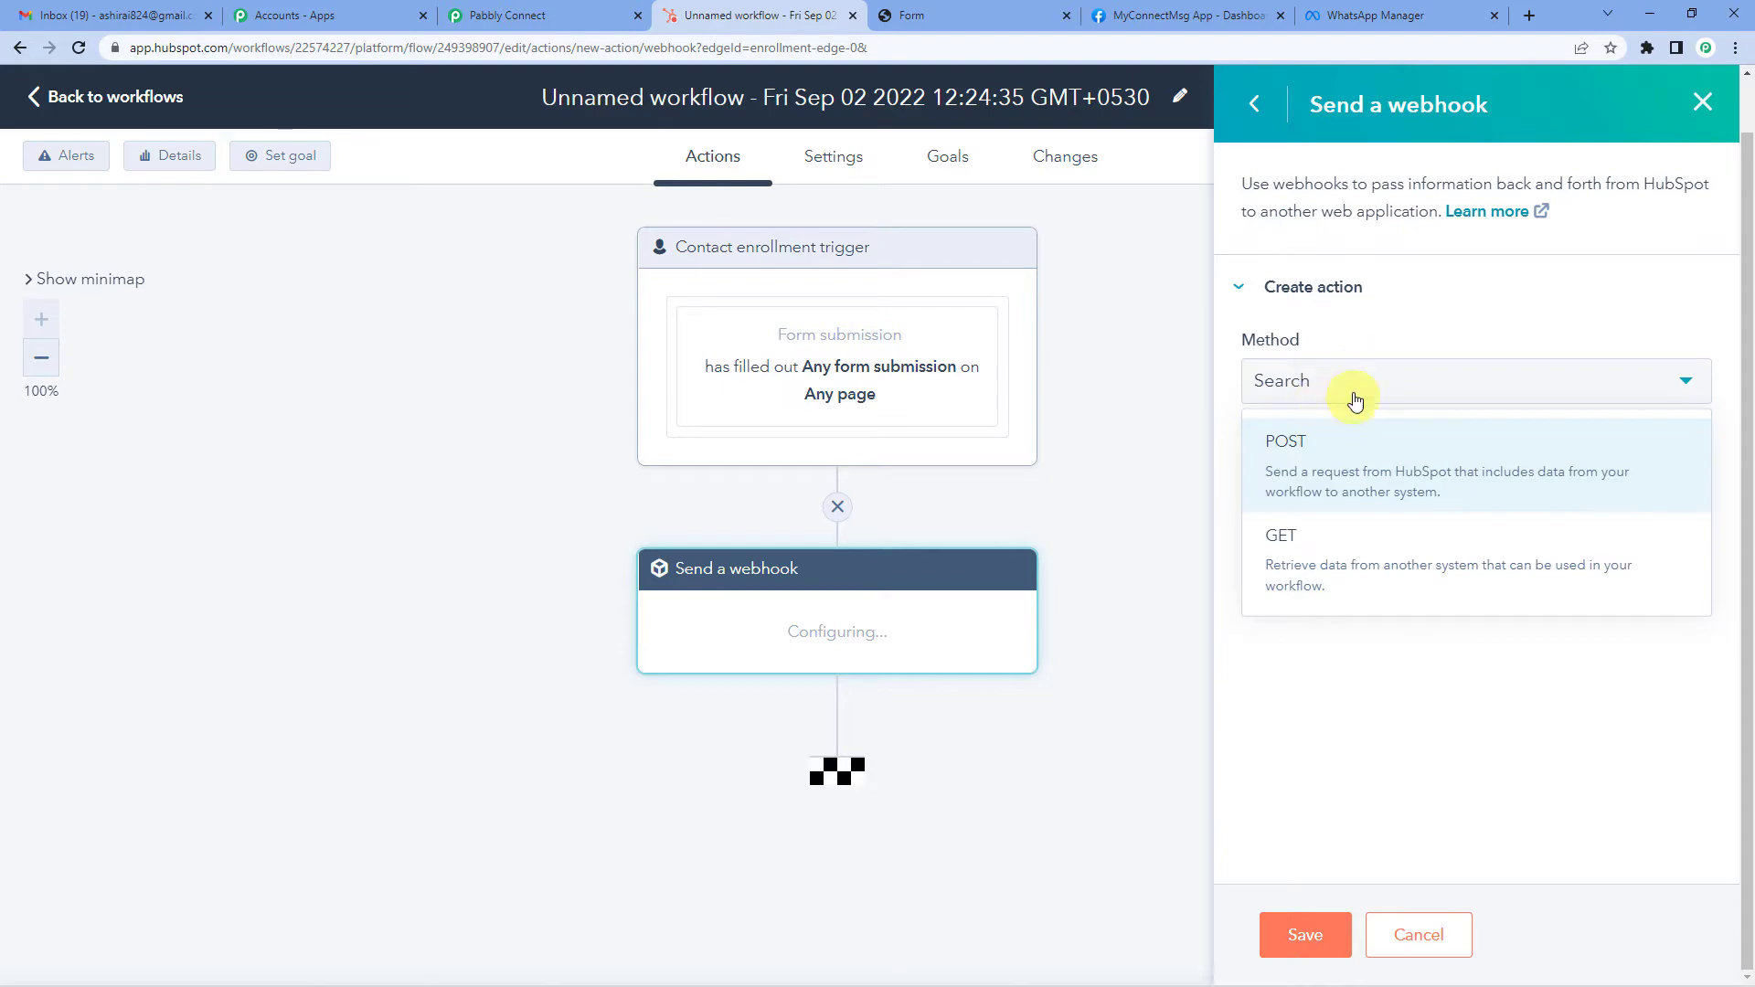
{"action": "left_click", "coordinate": [1302, 471]}
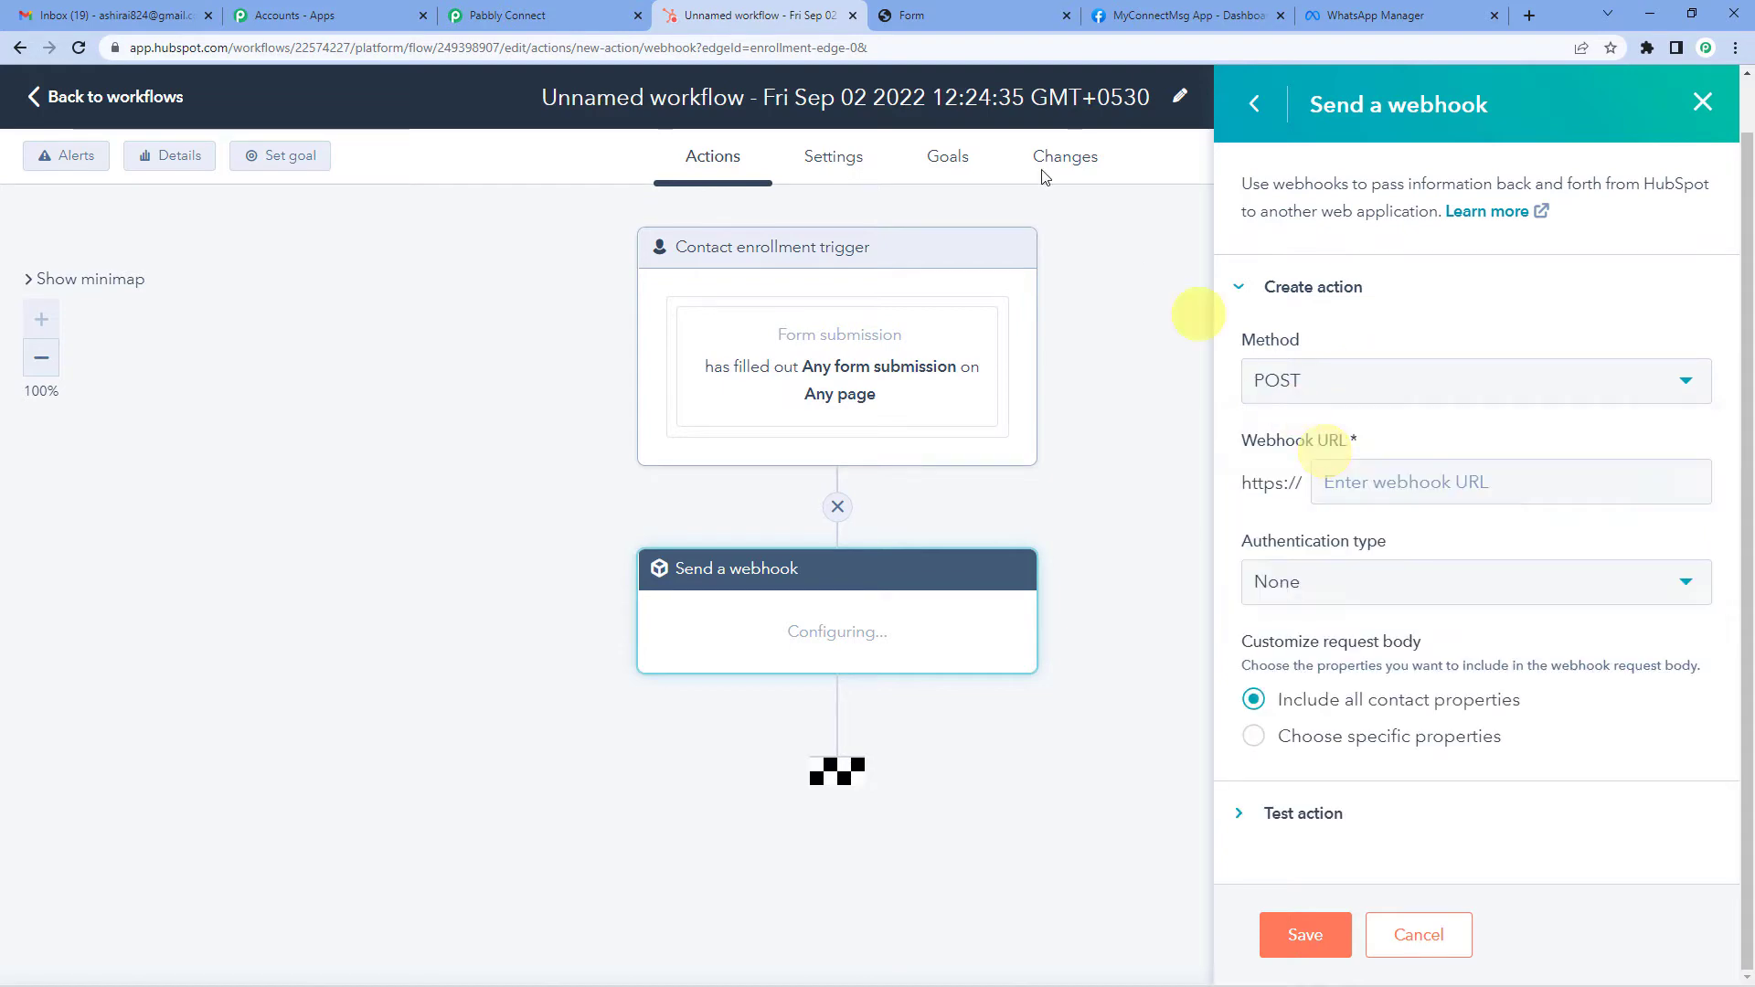
{"action": "left_click", "coordinate": [499, 16]}
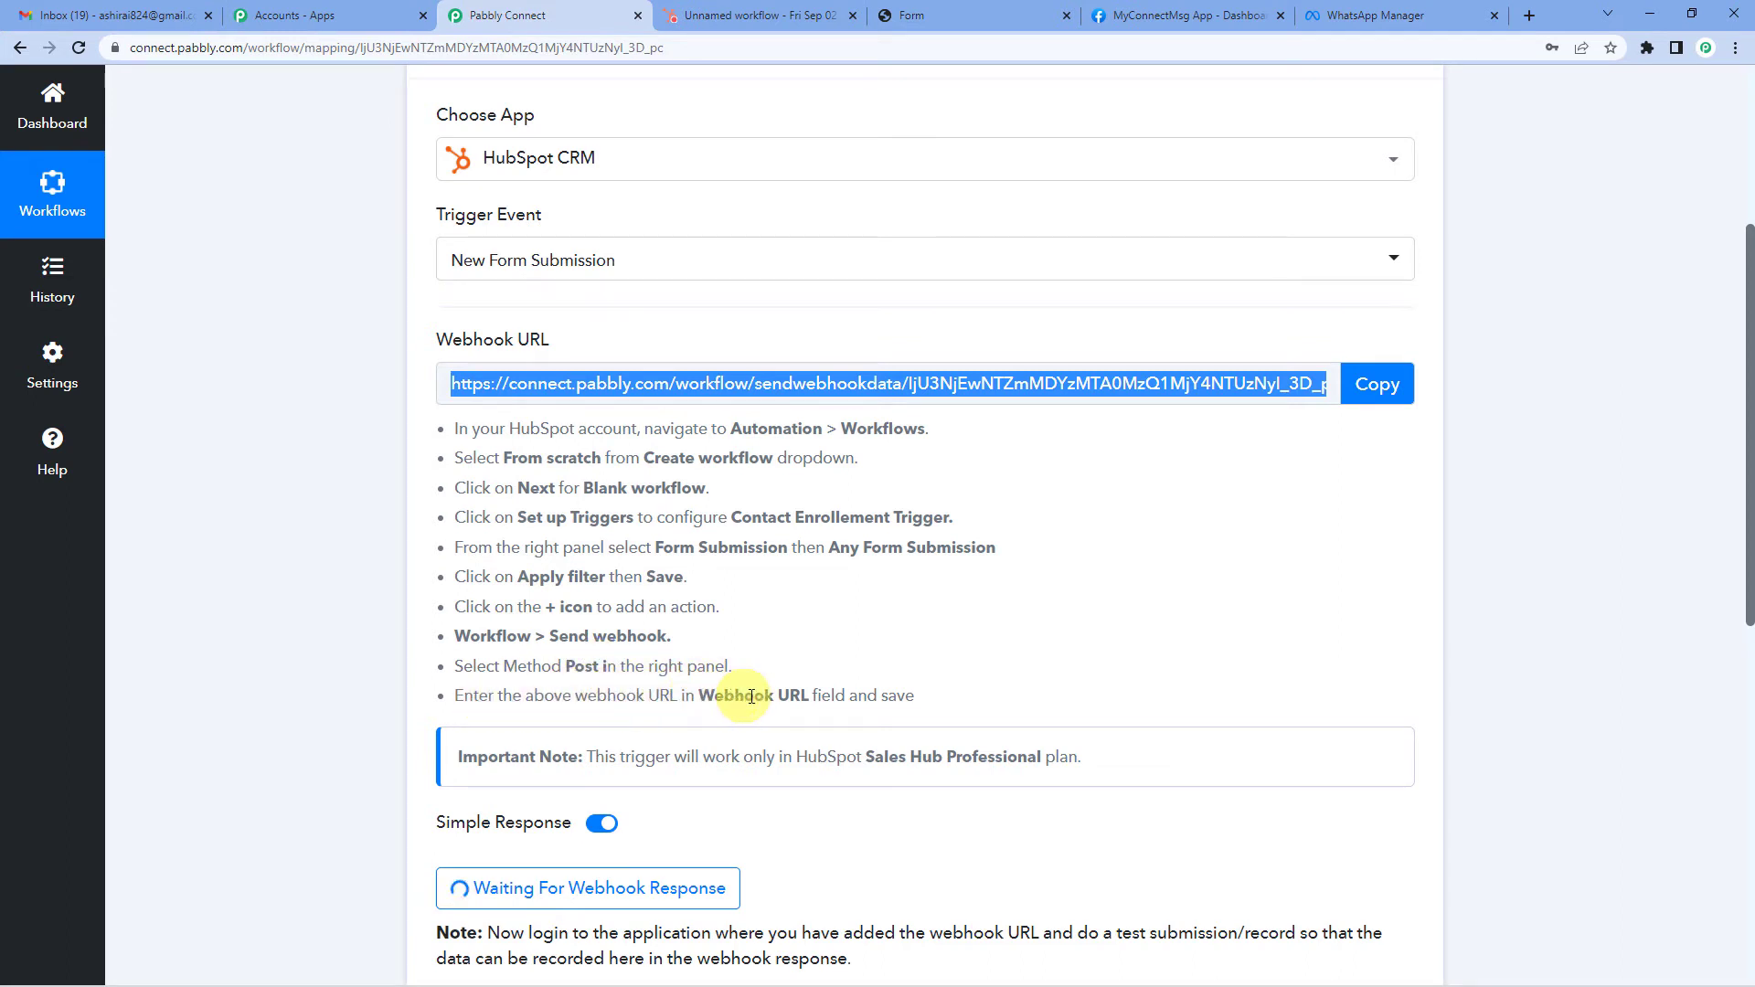
{"action": "left_click", "coordinate": [1351, 384]}
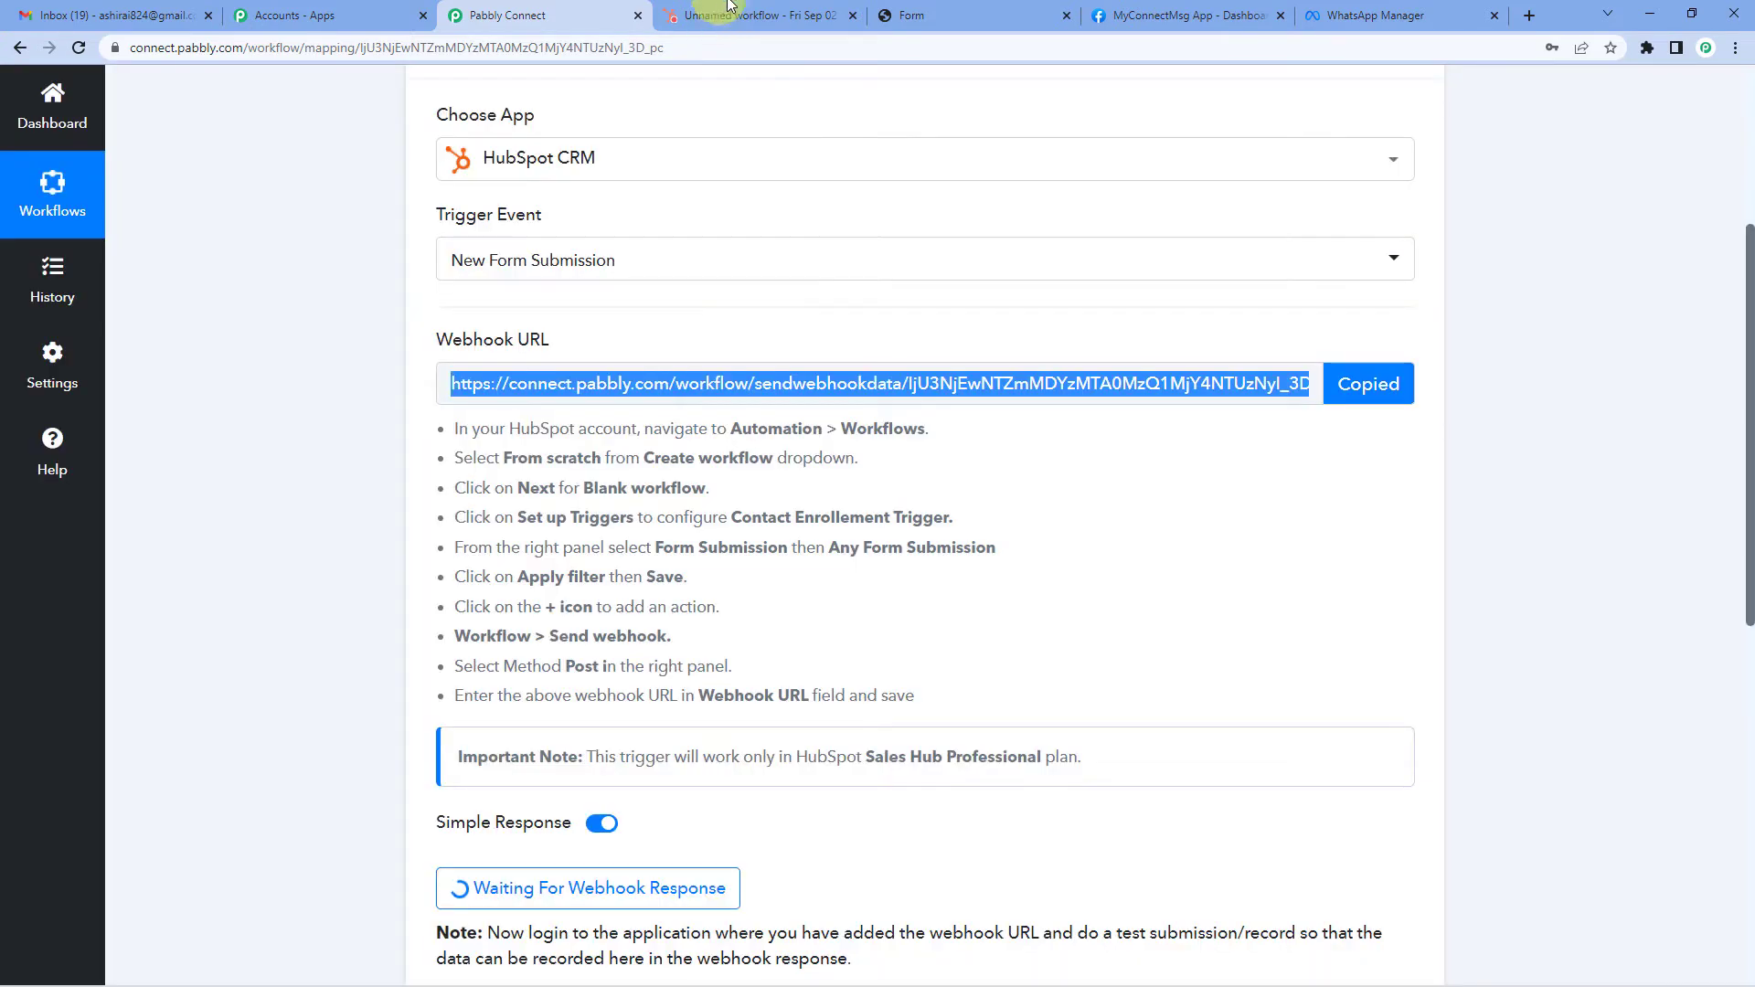
{"action": "left_click", "coordinate": [749, 15]}
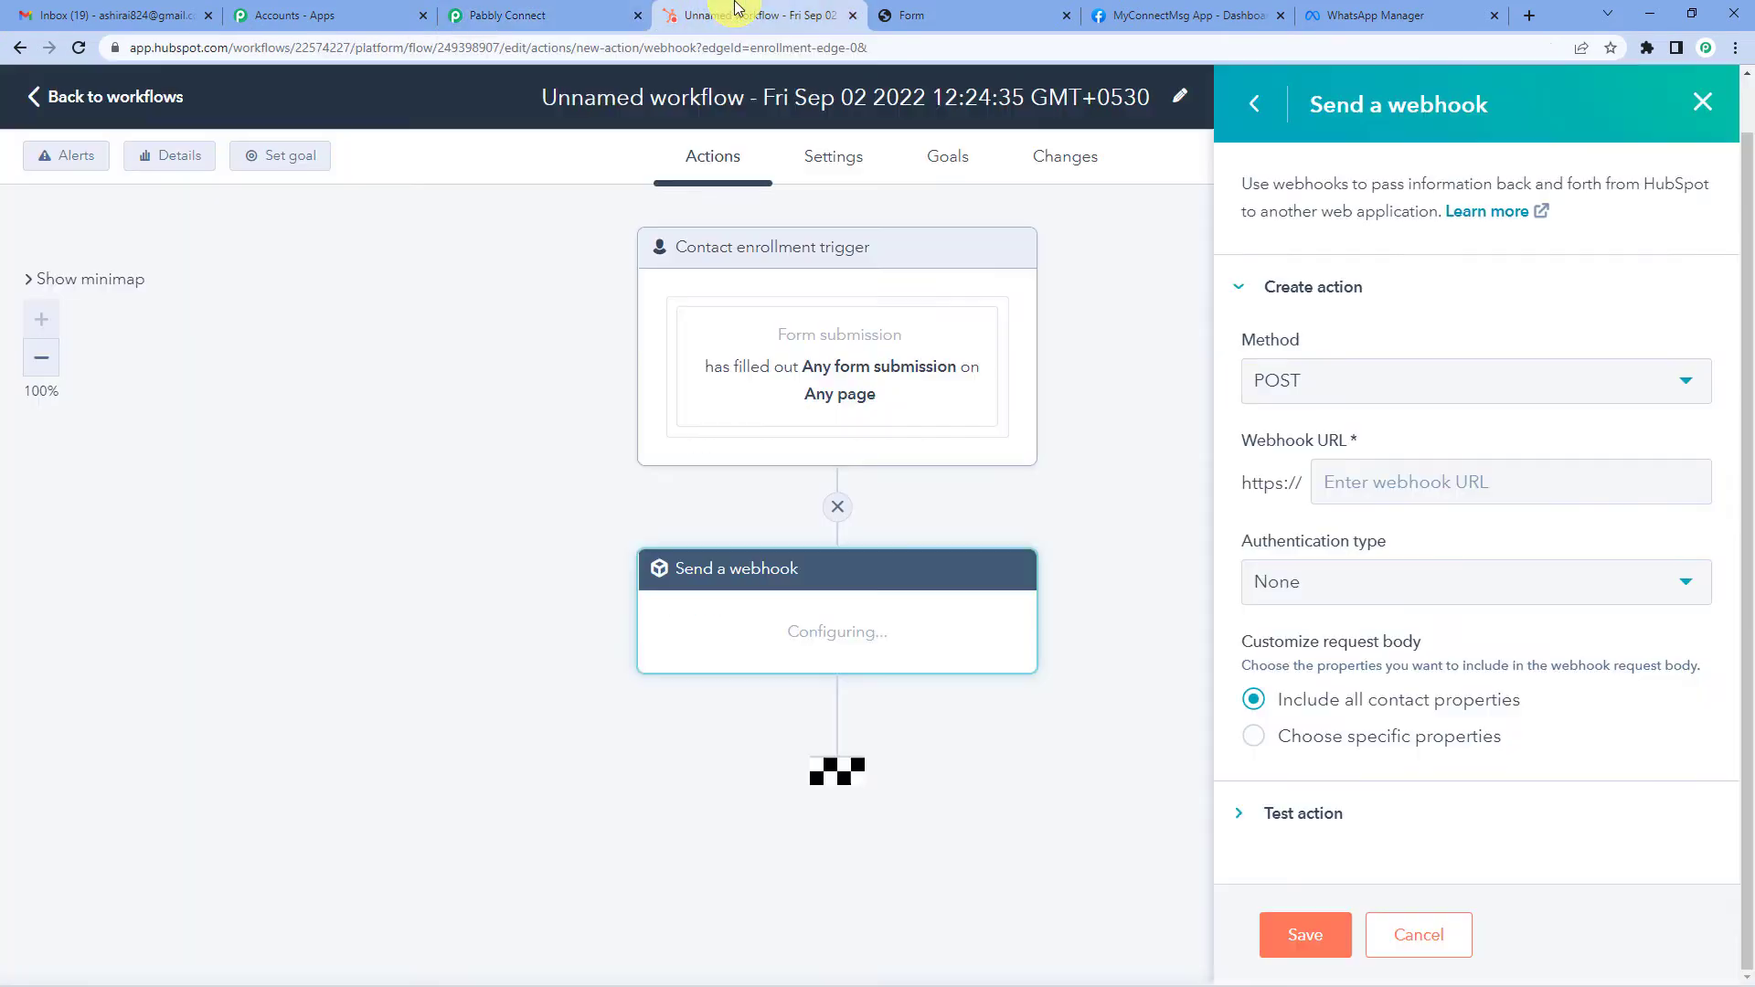
{"action": "left_click", "coordinate": [1366, 486]}
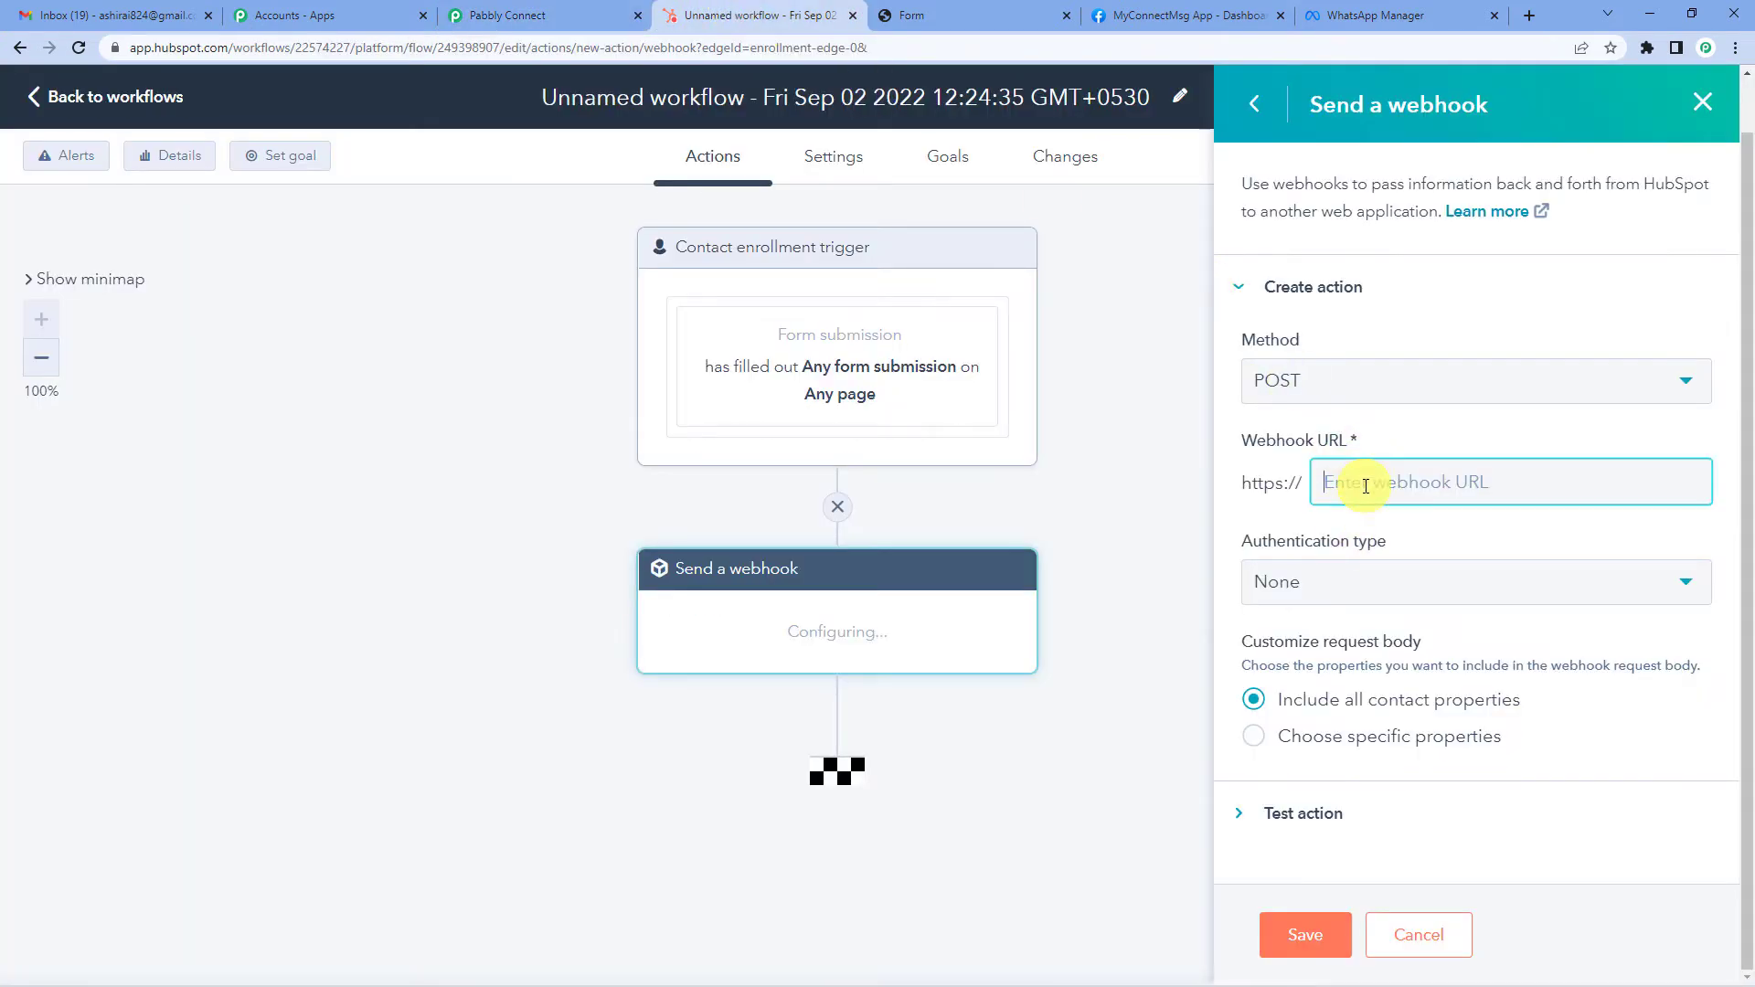
{"action": "key", "text": "ctrl+v"}
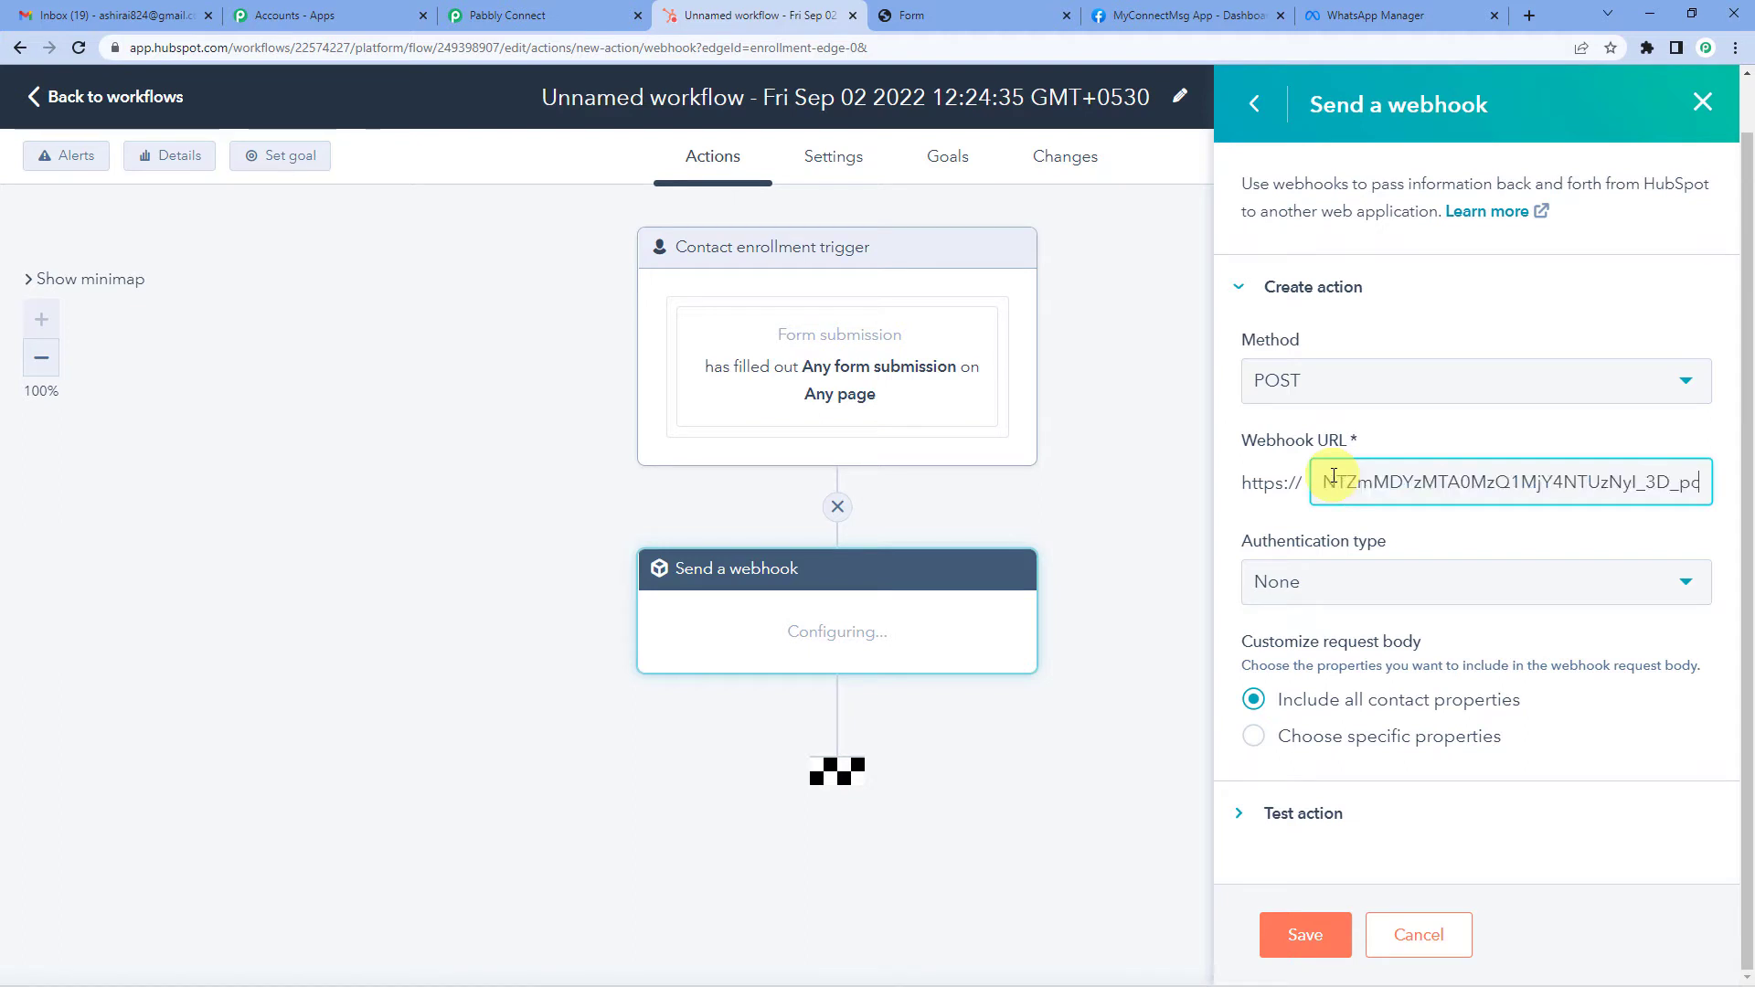
{"action": "left_click", "coordinate": [1307, 932]}
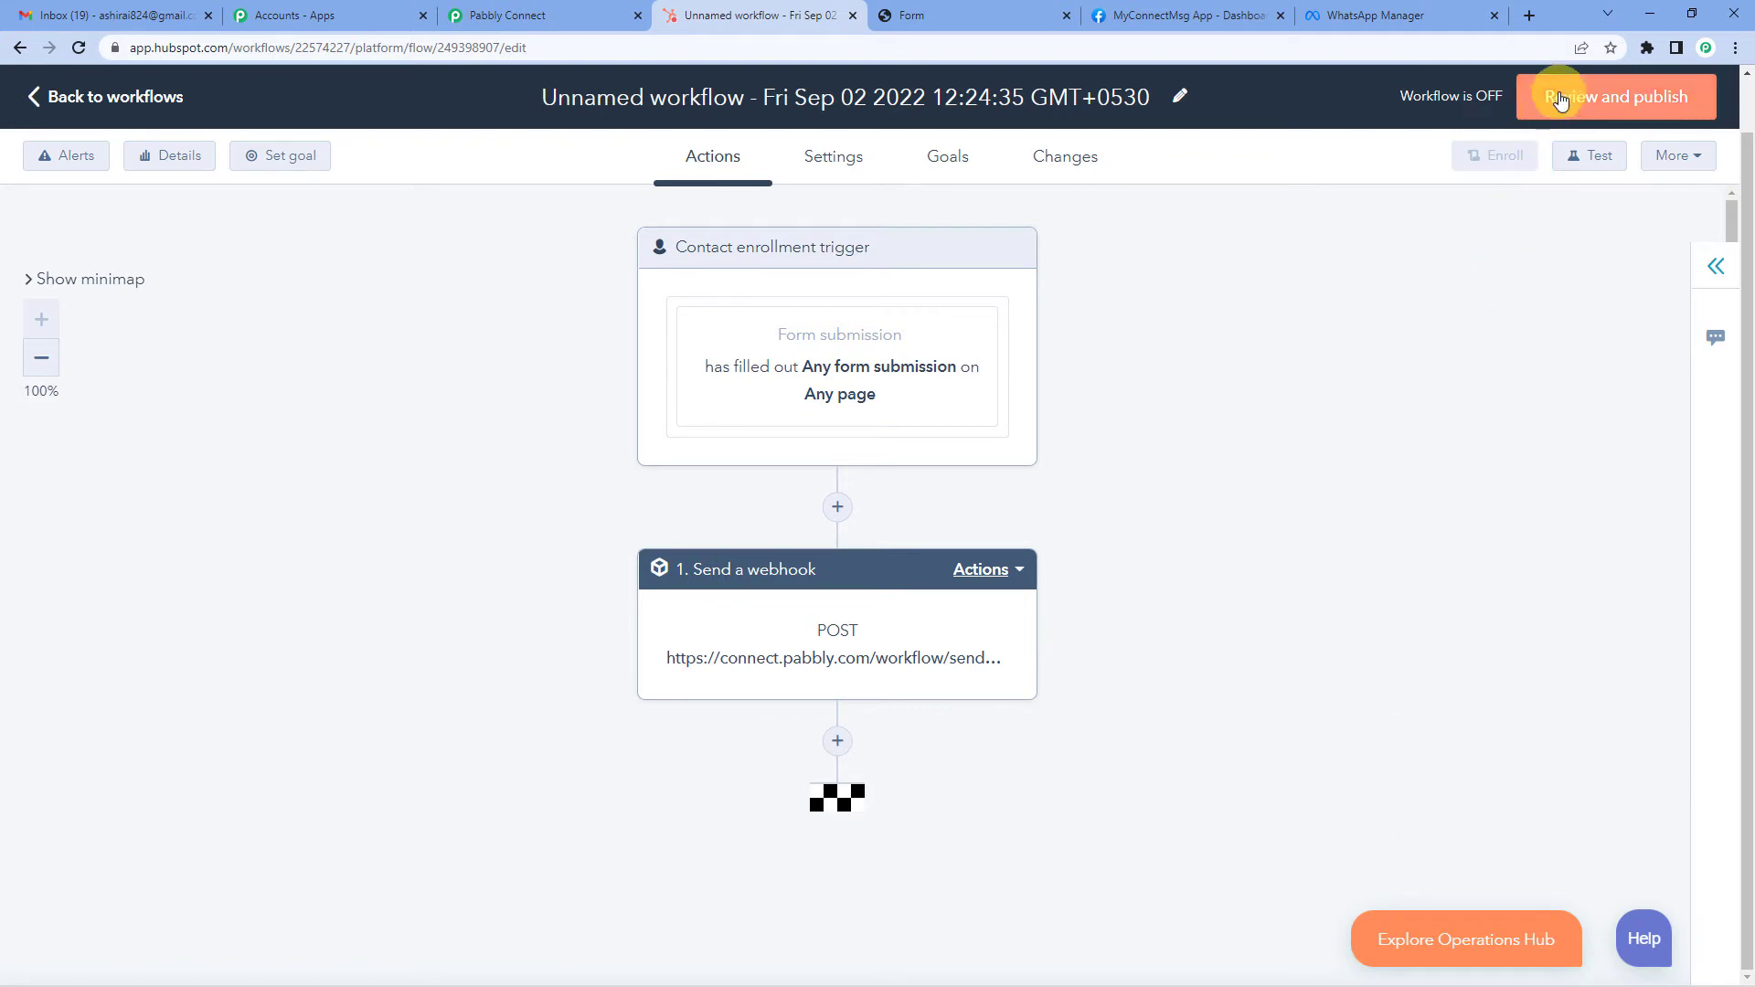
Step: Review and turn on the workflow, enrolling only contacts who meet the trigger after activation
{"action": "left_click", "coordinate": [1627, 113]}
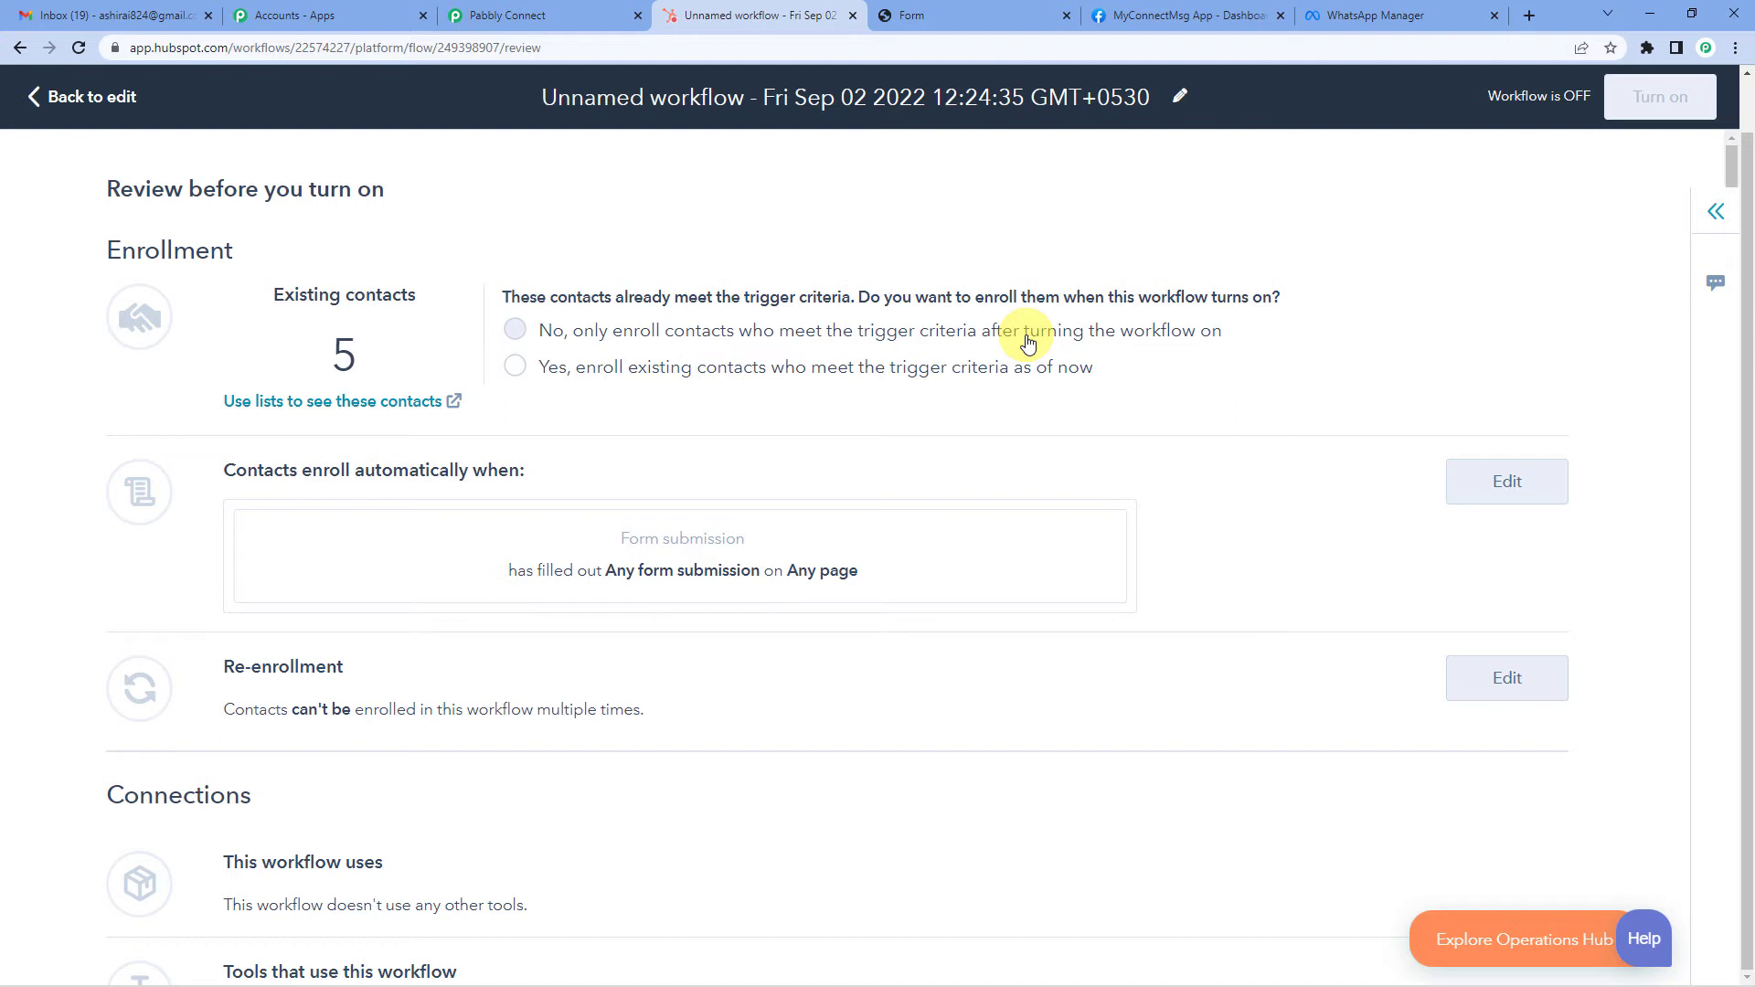
{"action": "left_click", "coordinate": [517, 333]}
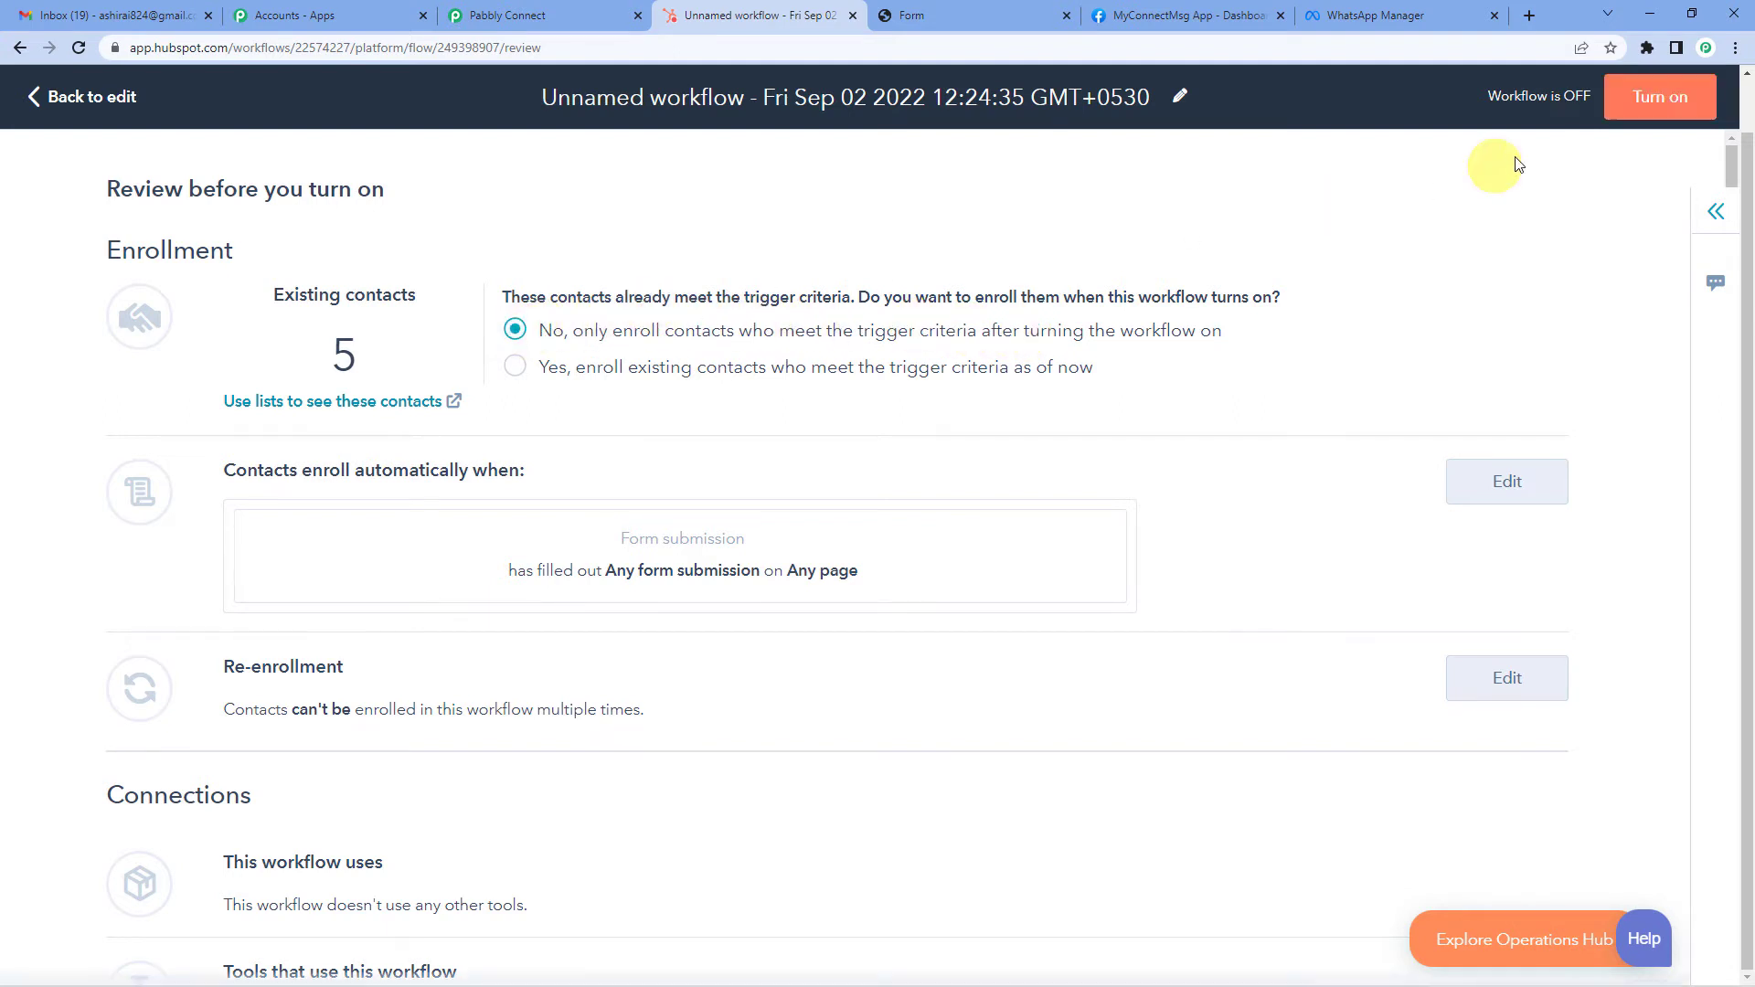
{"action": "left_click", "coordinate": [1643, 120]}
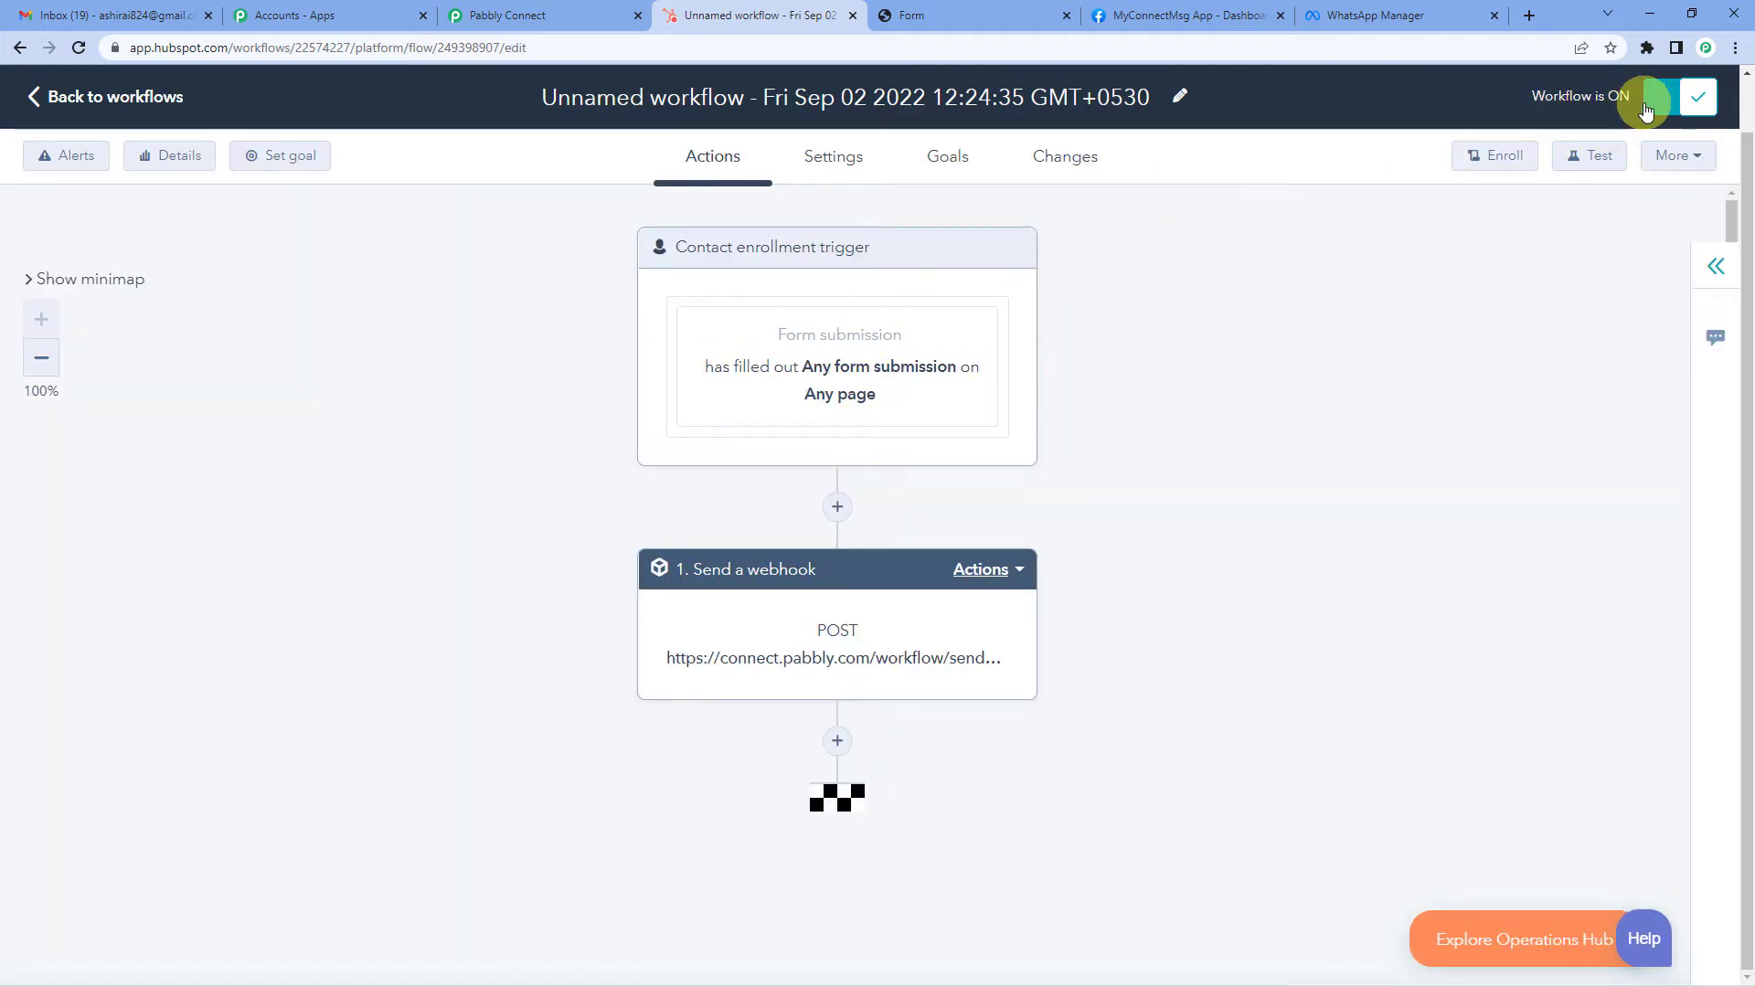
Step: Check the trigger's Webhook URL section in Pabbly Connect, then go to the HubSpot form page
{"action": "left_click", "coordinate": [493, 15]}
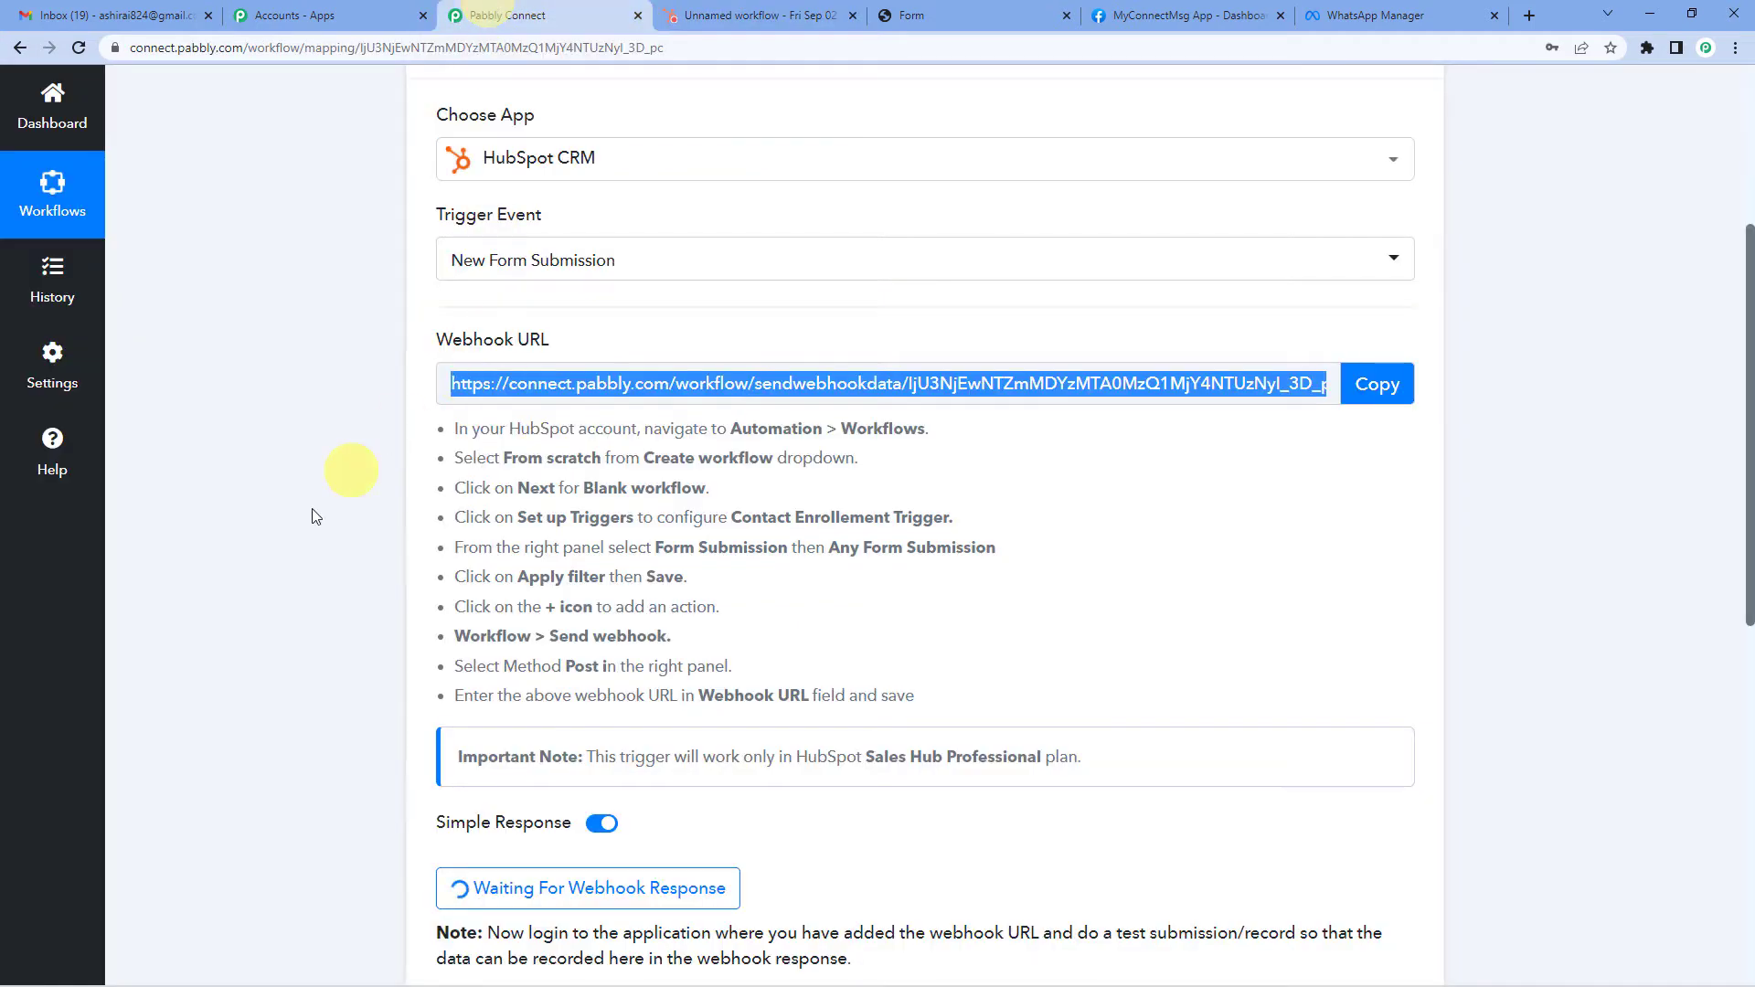
{"action": "scroll", "coordinate": [312, 516], "scroll_direction": "down", "scroll_amount": 3}
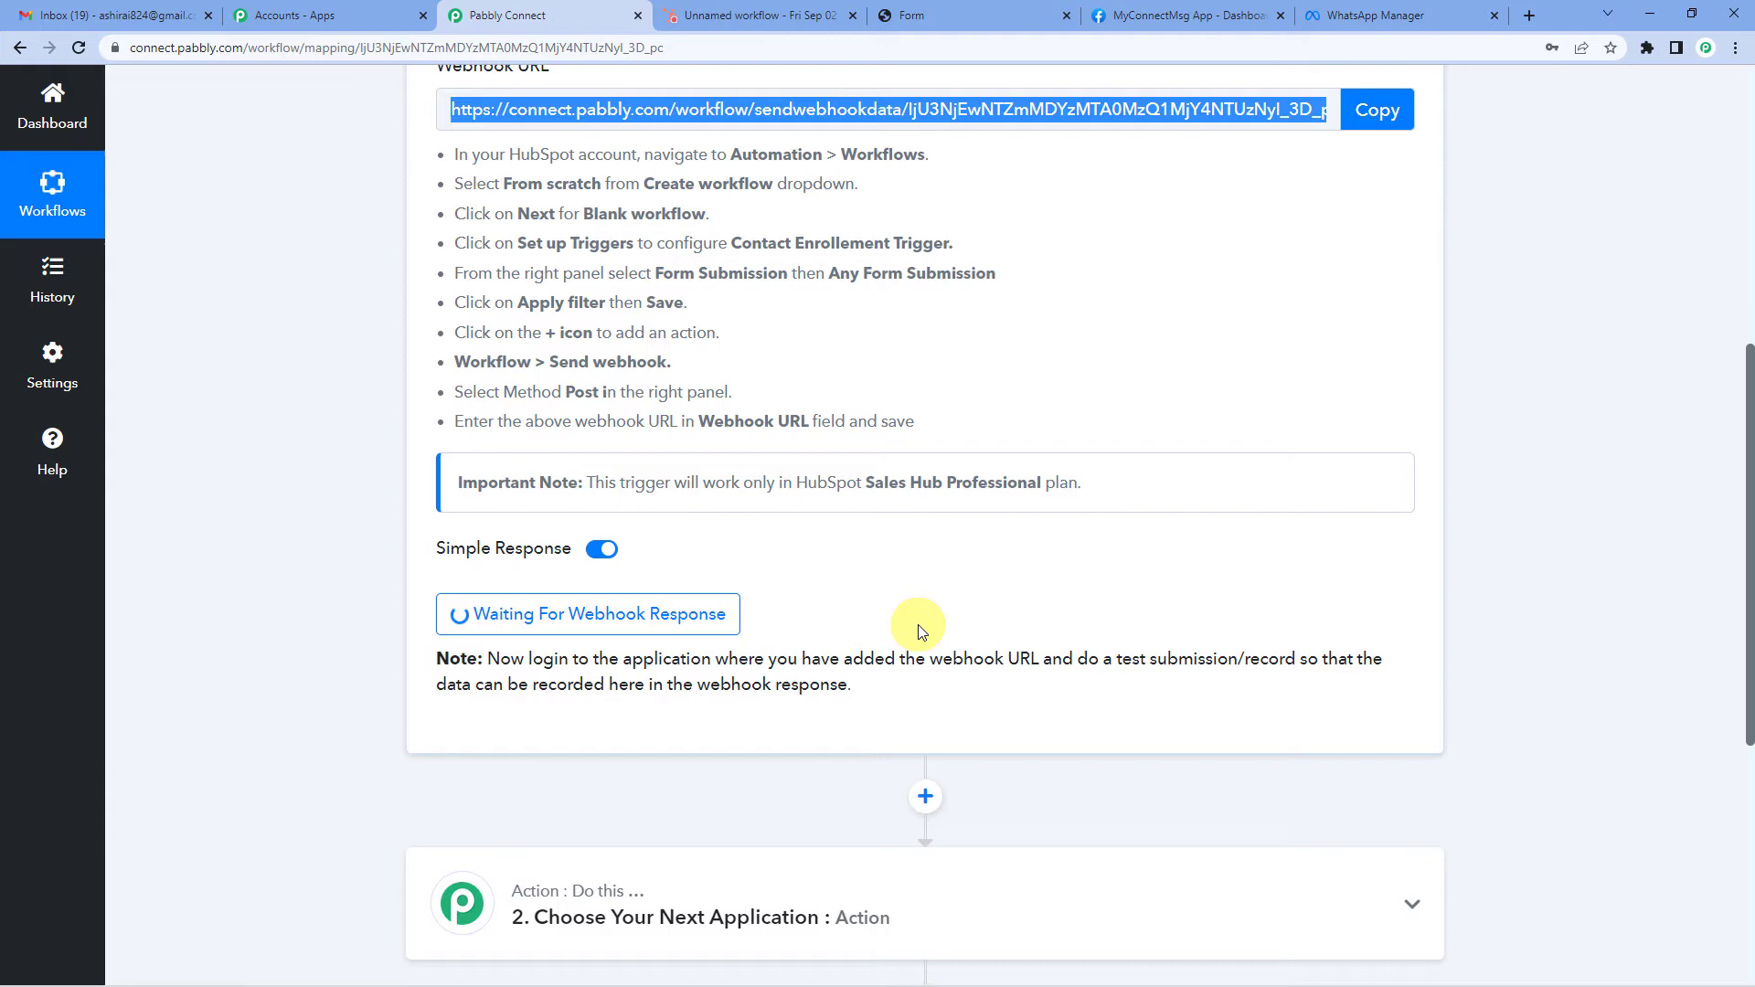
{"action": "scroll", "coordinate": [919, 631], "scroll_direction": "up", "scroll_amount": 3}
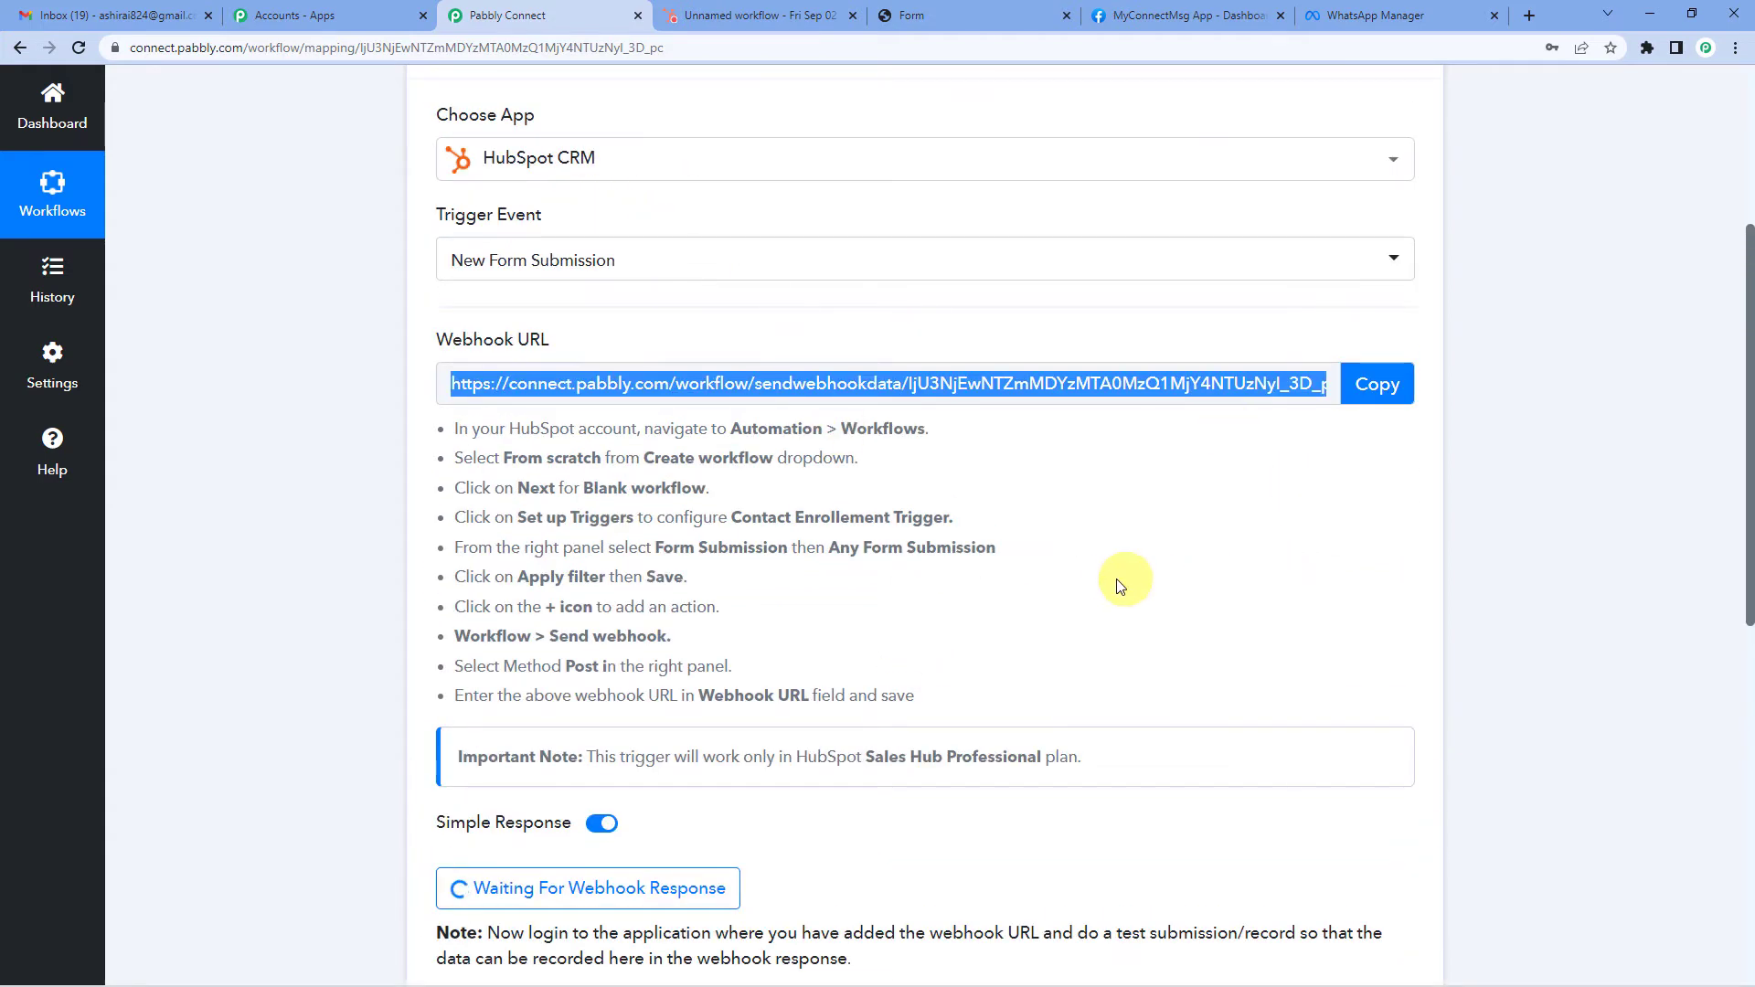
{"action": "scroll", "coordinate": [1111, 583], "scroll_direction": "down", "scroll_amount": 2}
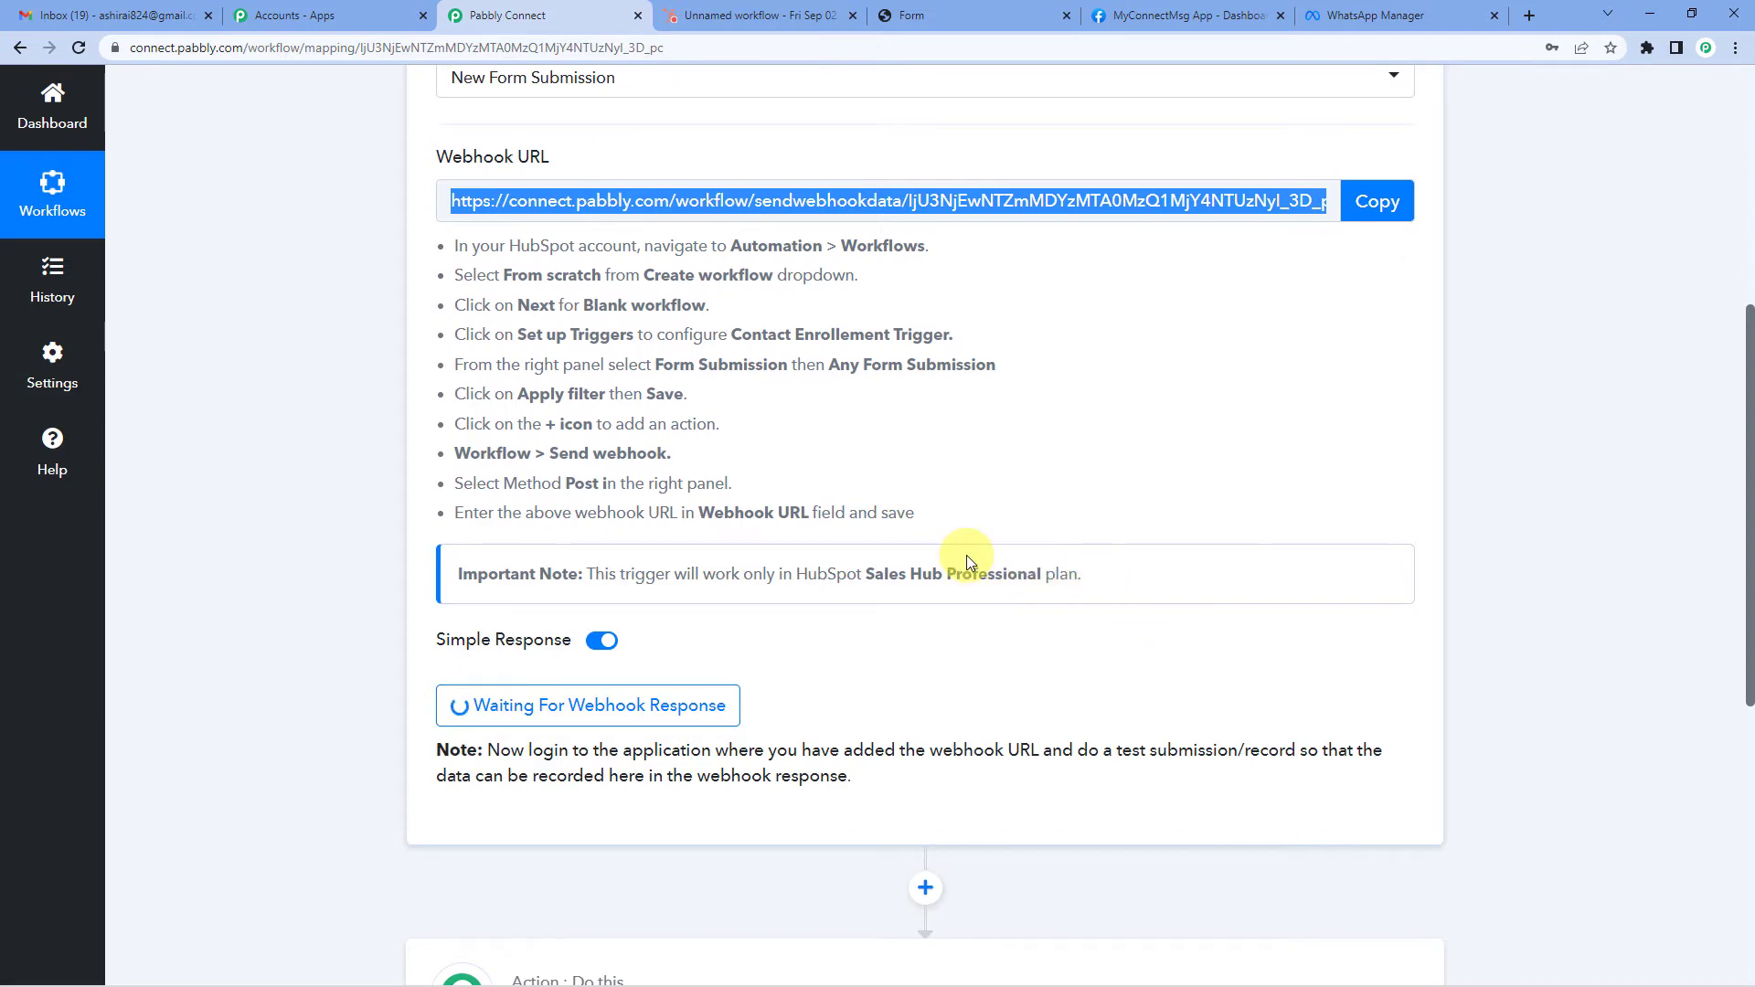
{"action": "scroll", "coordinate": [968, 557], "scroll_direction": "up", "scroll_amount": 3}
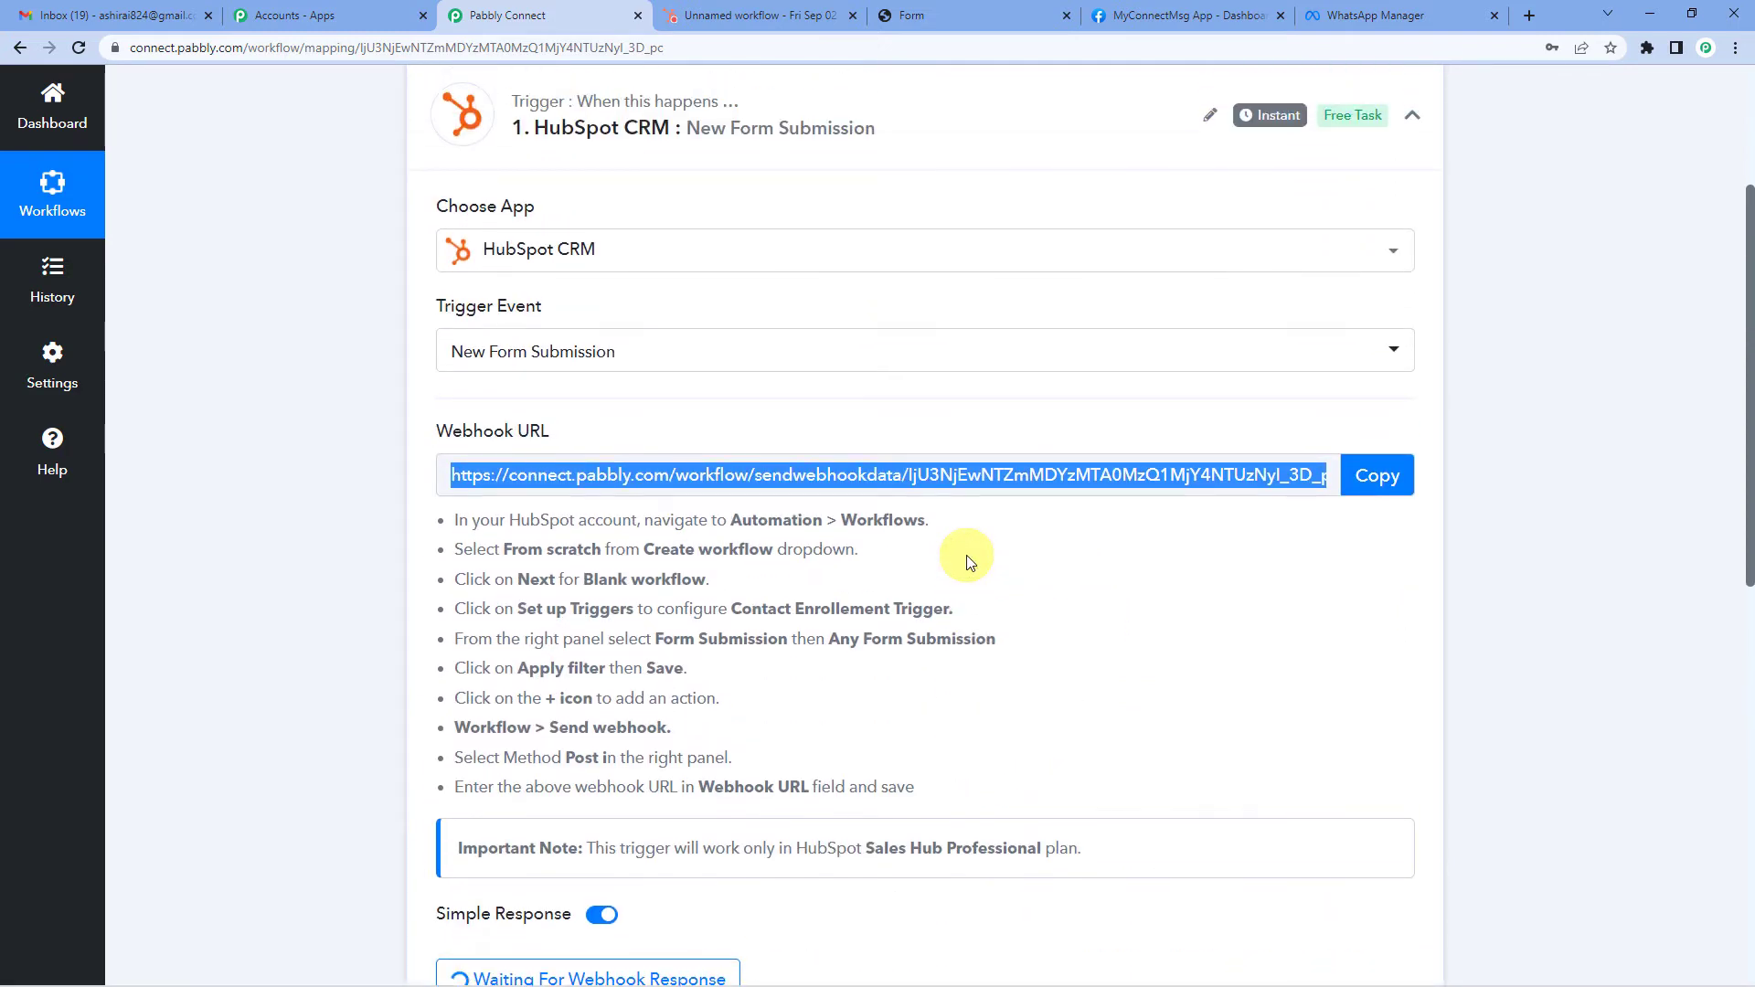
{"action": "left_click", "coordinate": [931, 14]}
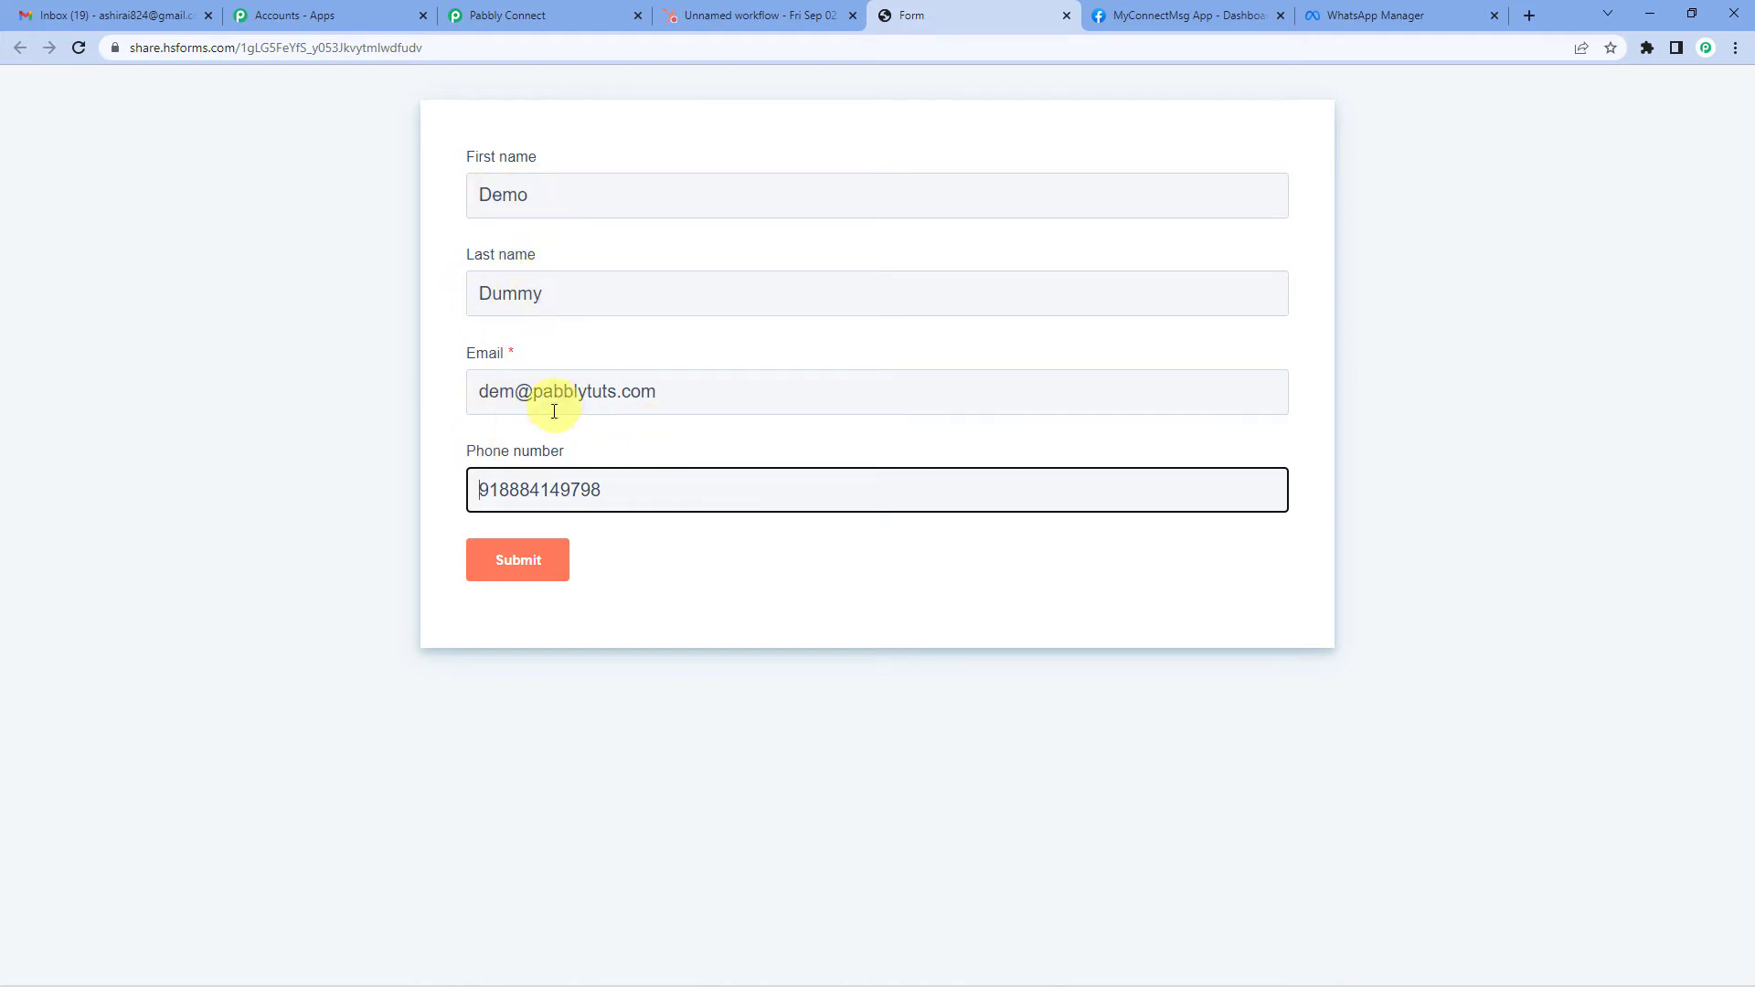
Step: Submit the HubSpot form with the test lead's name, e-mail and phone number
{"action": "left_click", "coordinate": [532, 568]}
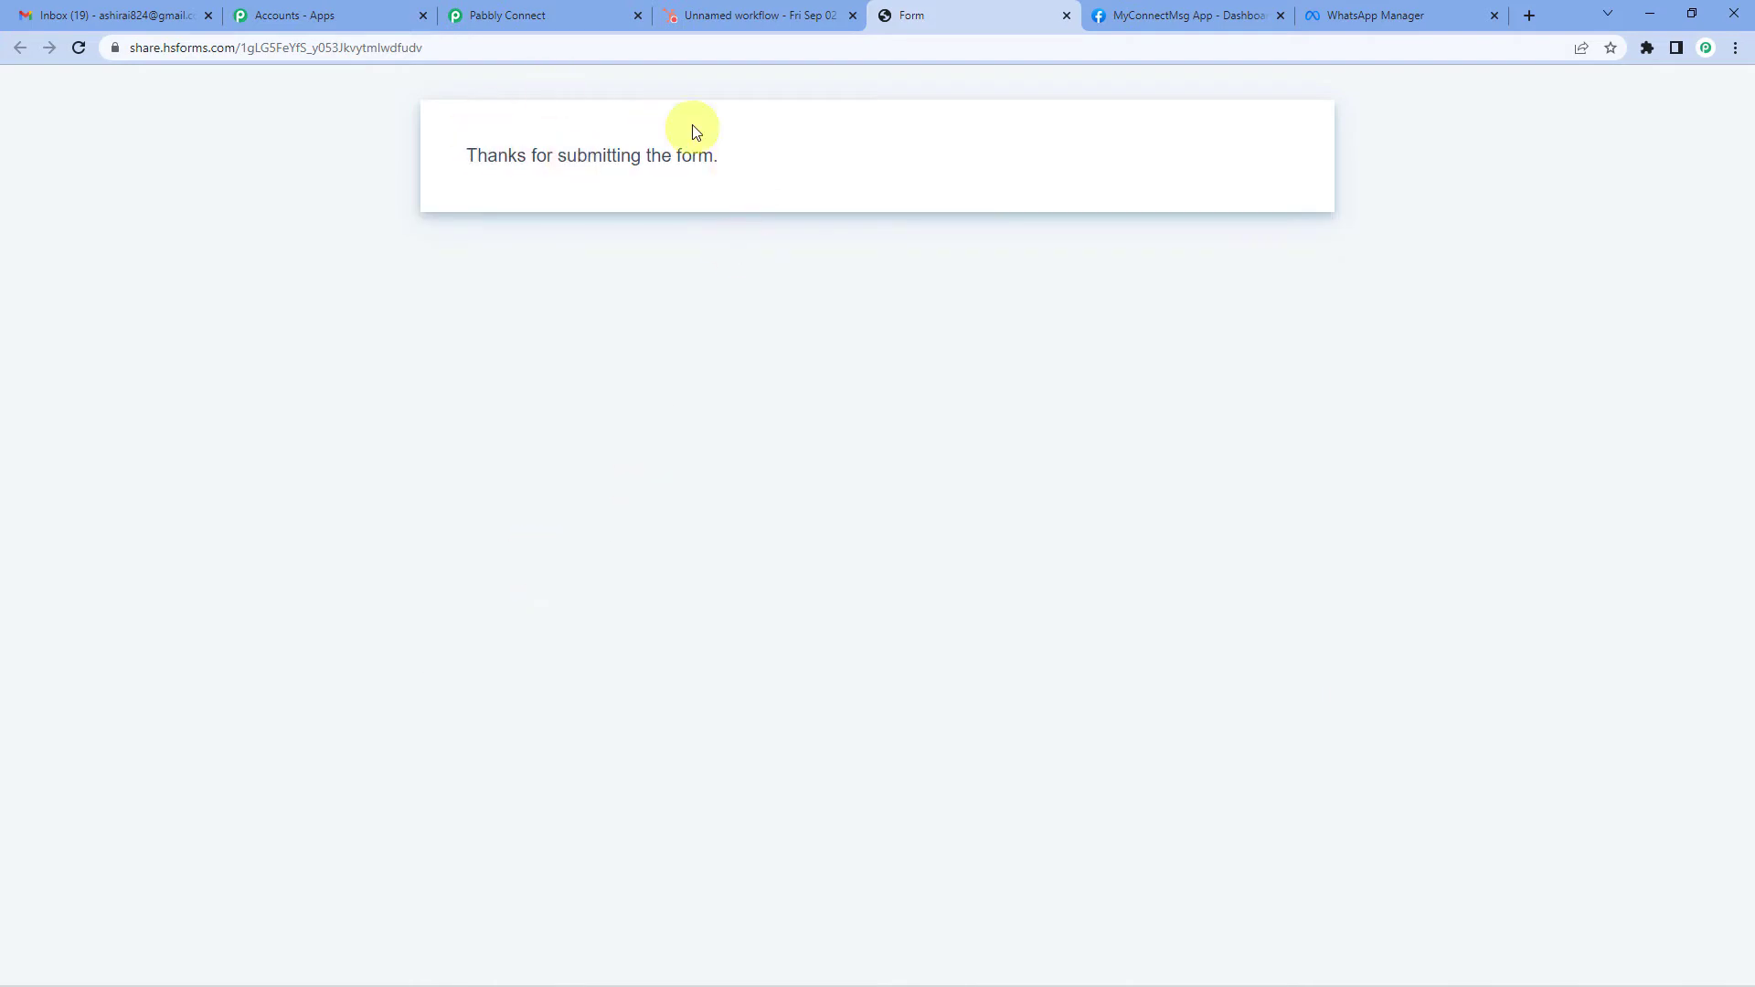
Step: In Pabbly Connect, review the captured response fields down to the '2. Choose Your Next Application' step
{"action": "left_click", "coordinate": [557, 9]}
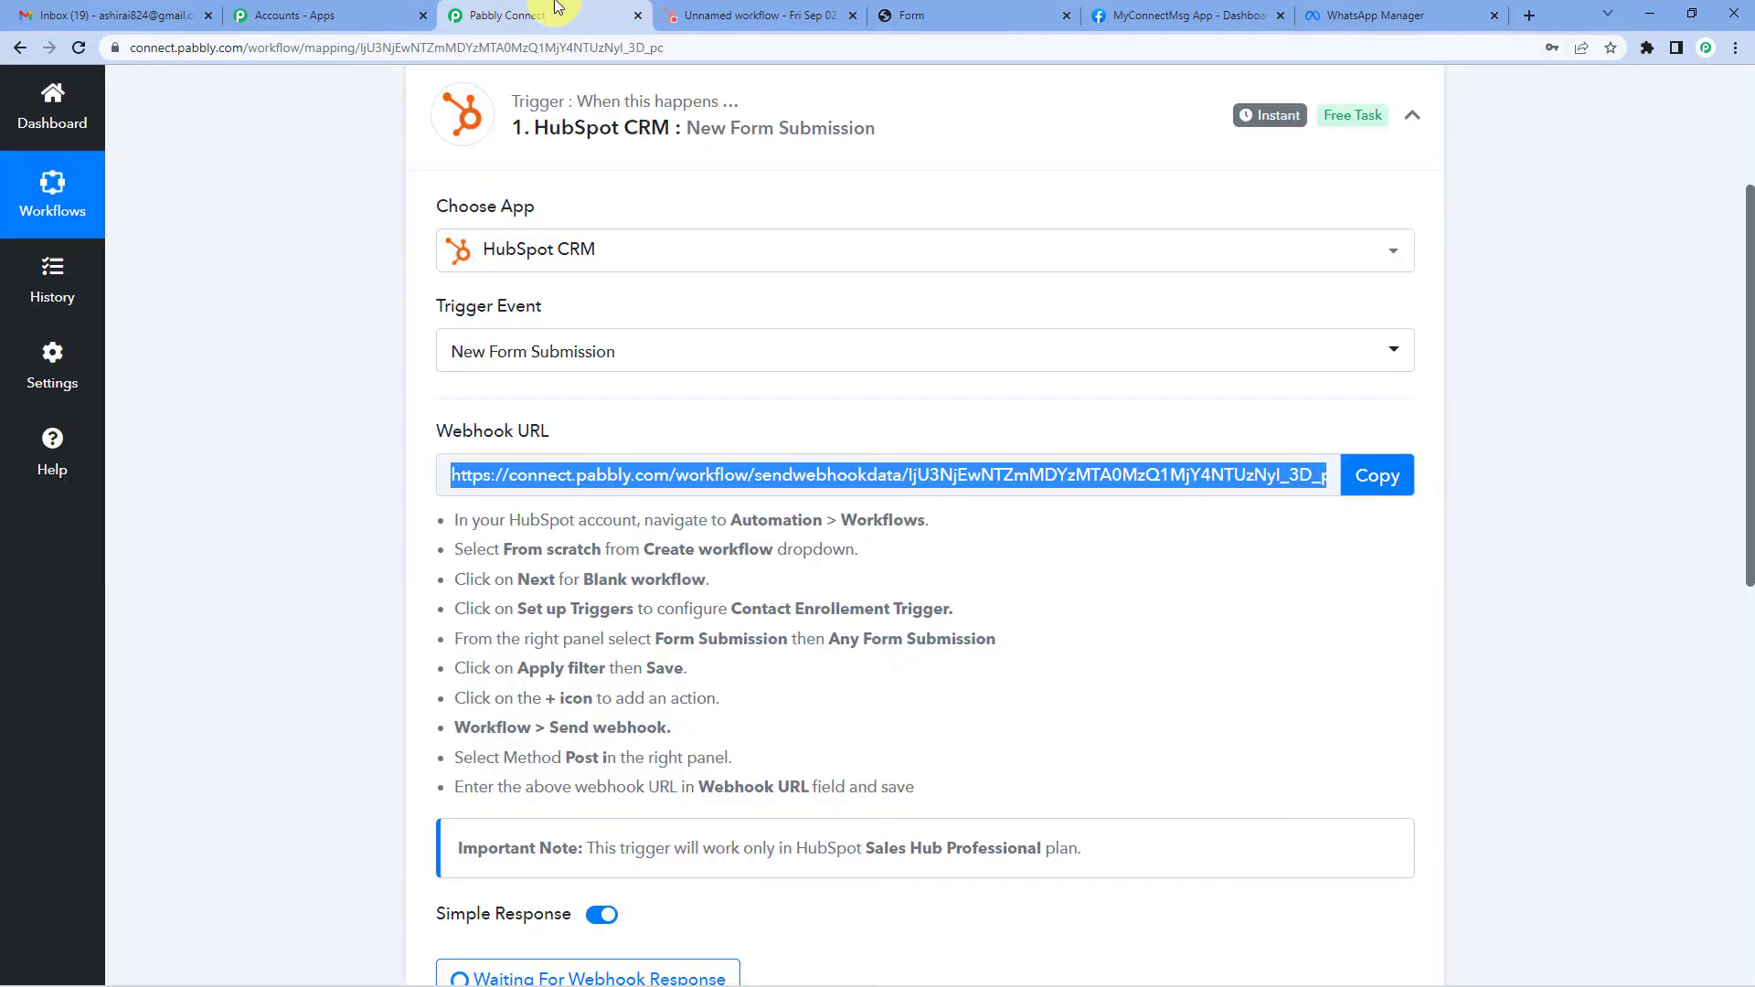
{"action": "scroll", "coordinate": [354, 502], "scroll_direction": "down", "scroll_amount": 4}
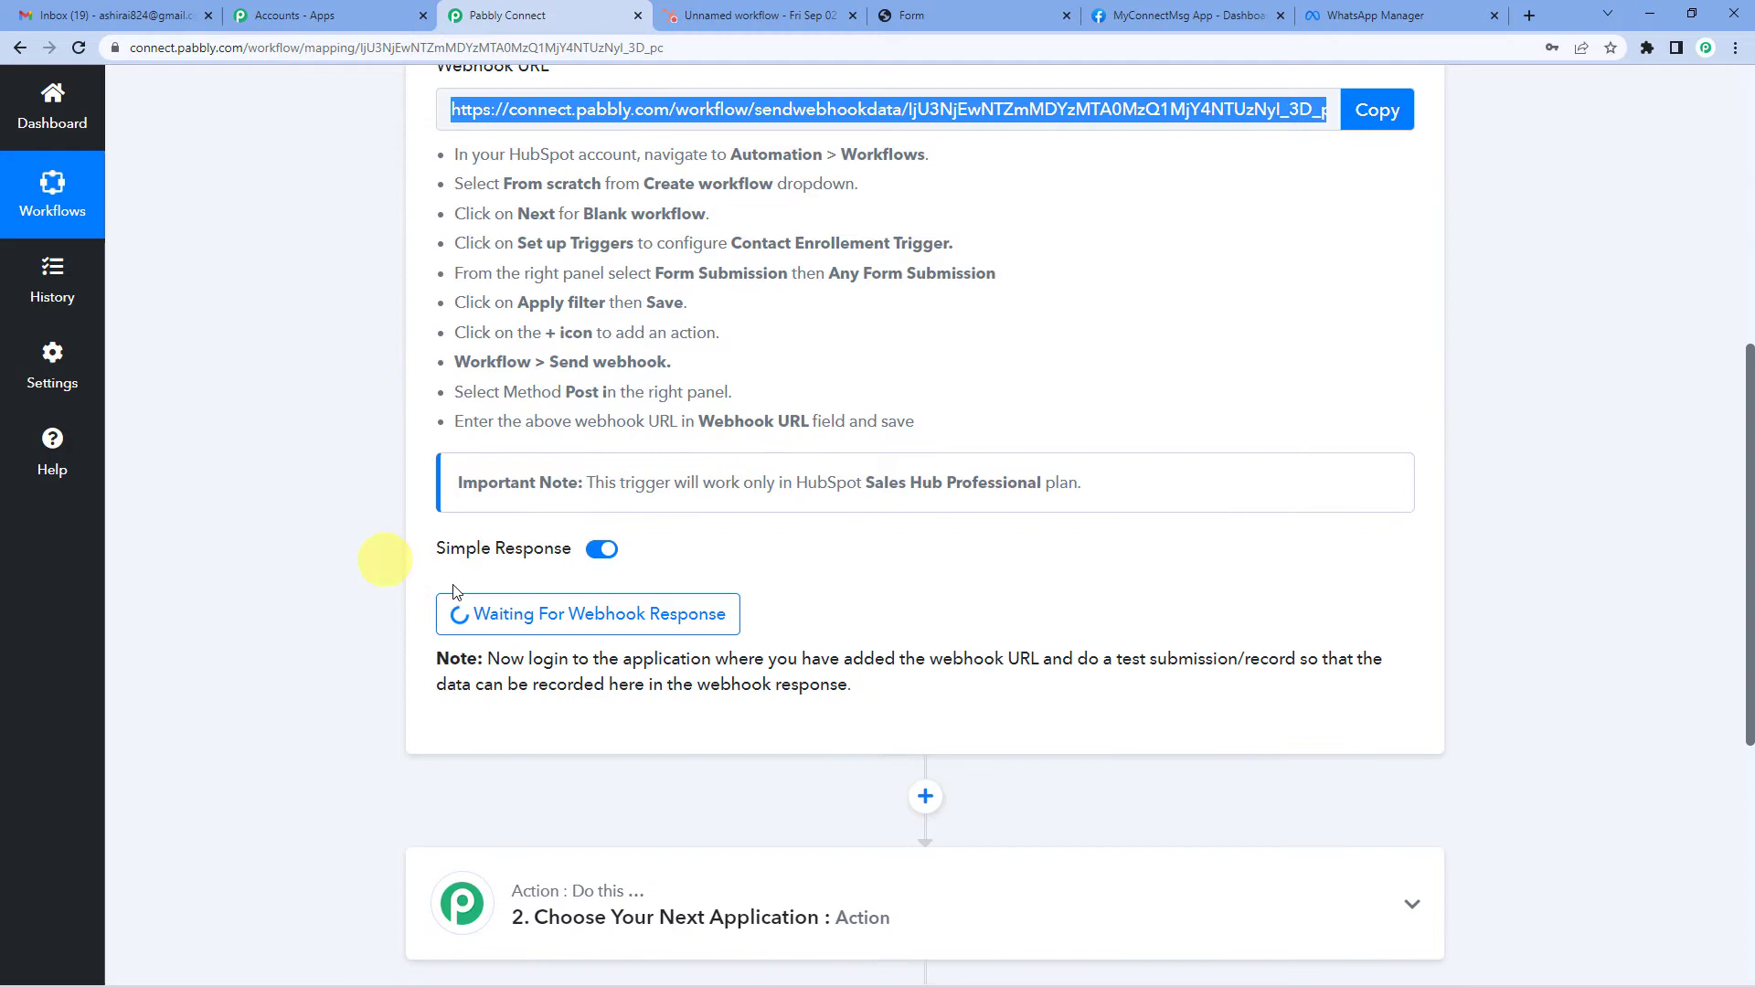
{"action": "scroll", "coordinate": [693, 496], "scroll_direction": "up", "scroll_amount": 2}
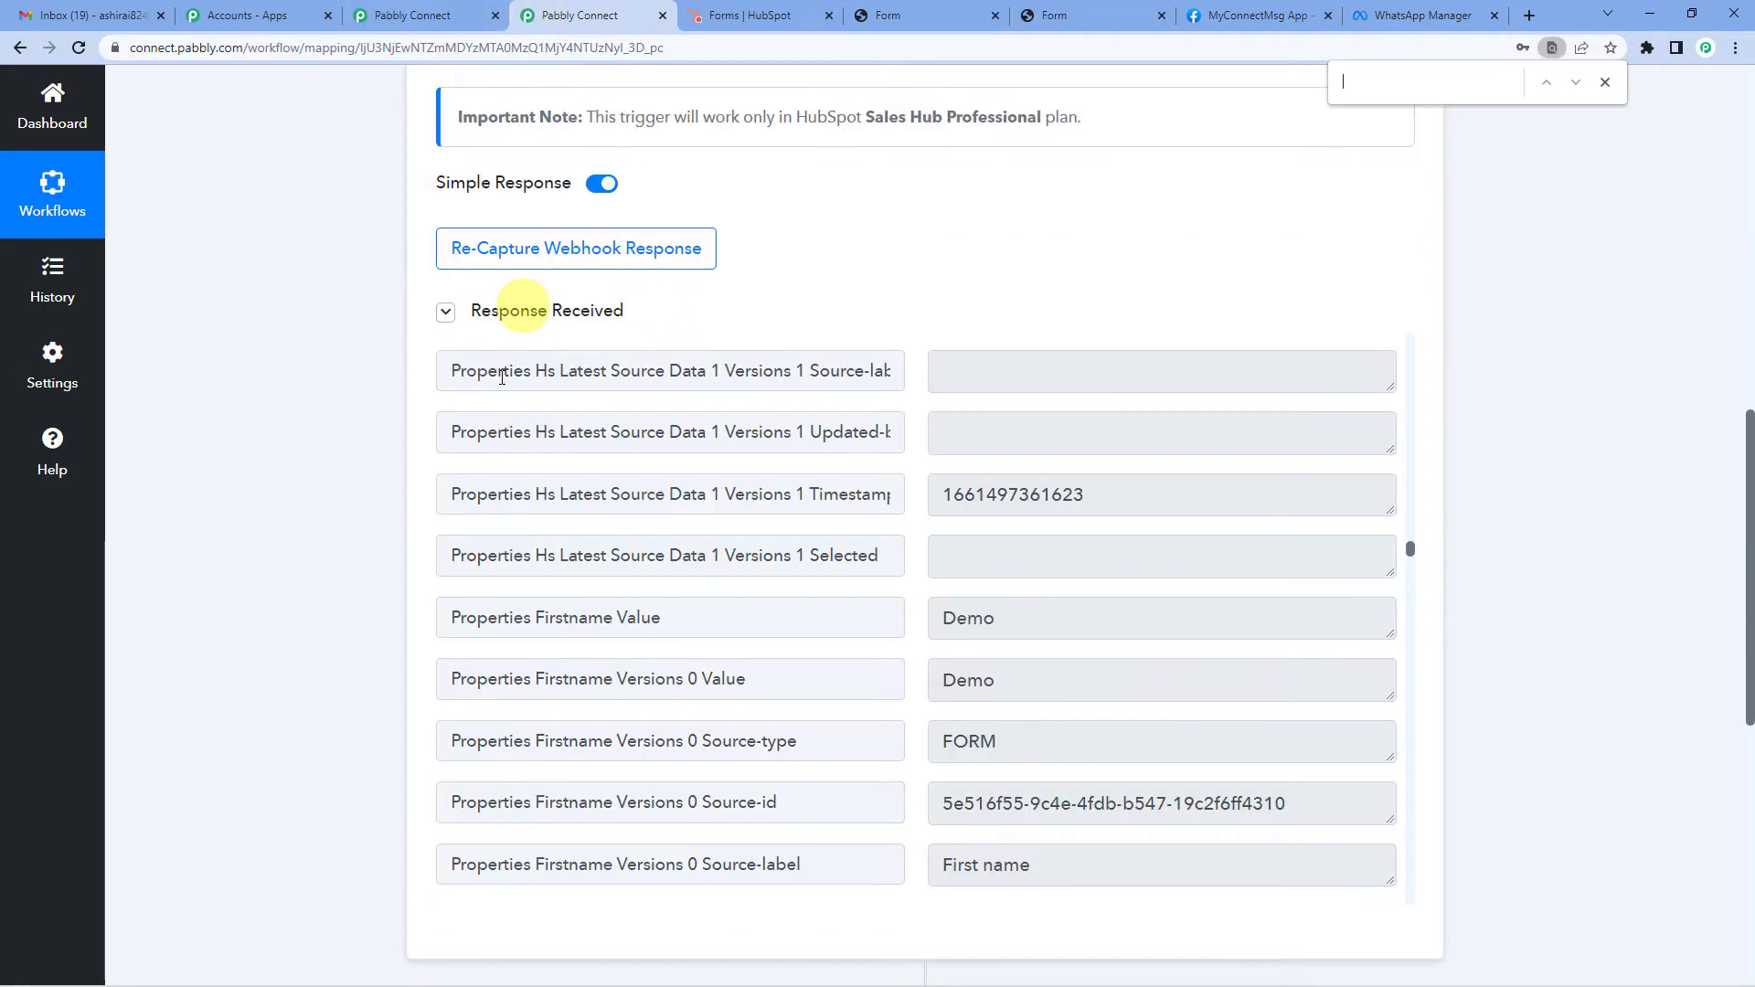
{"action": "scroll", "coordinate": [548, 384], "scroll_direction": "up", "scroll_amount": 3}
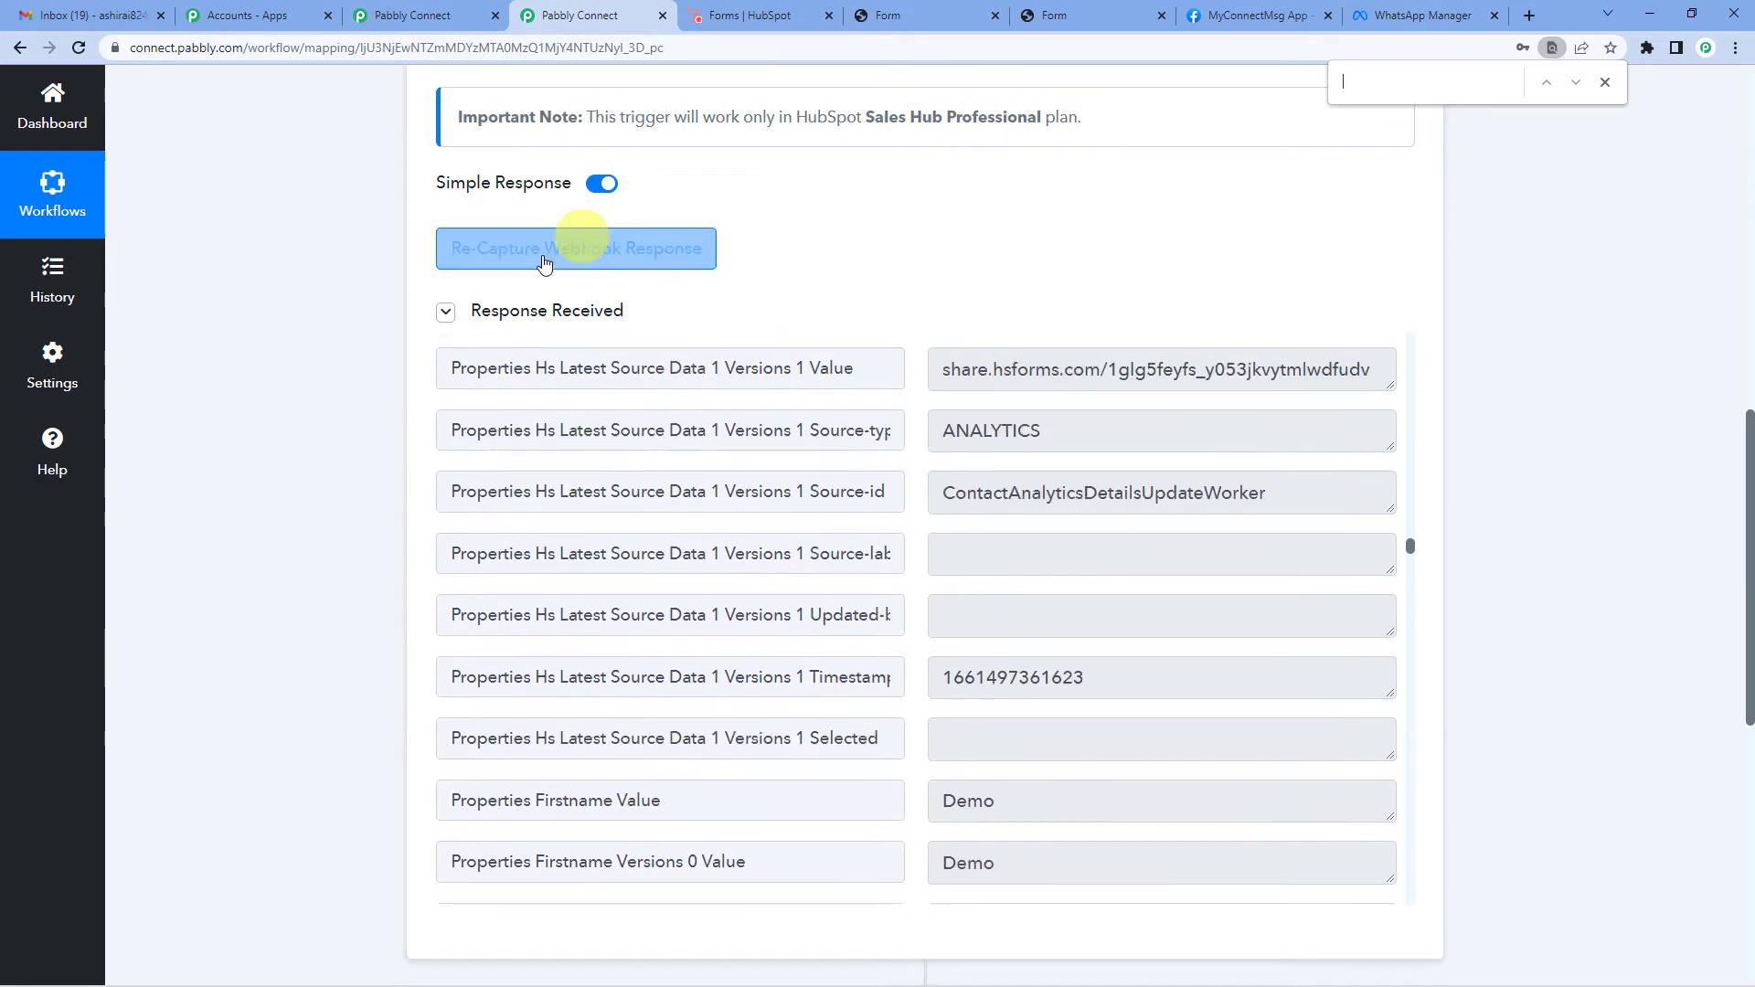
{"action": "scroll", "coordinate": [941, 489], "scroll_direction": "down", "scroll_amount": 3}
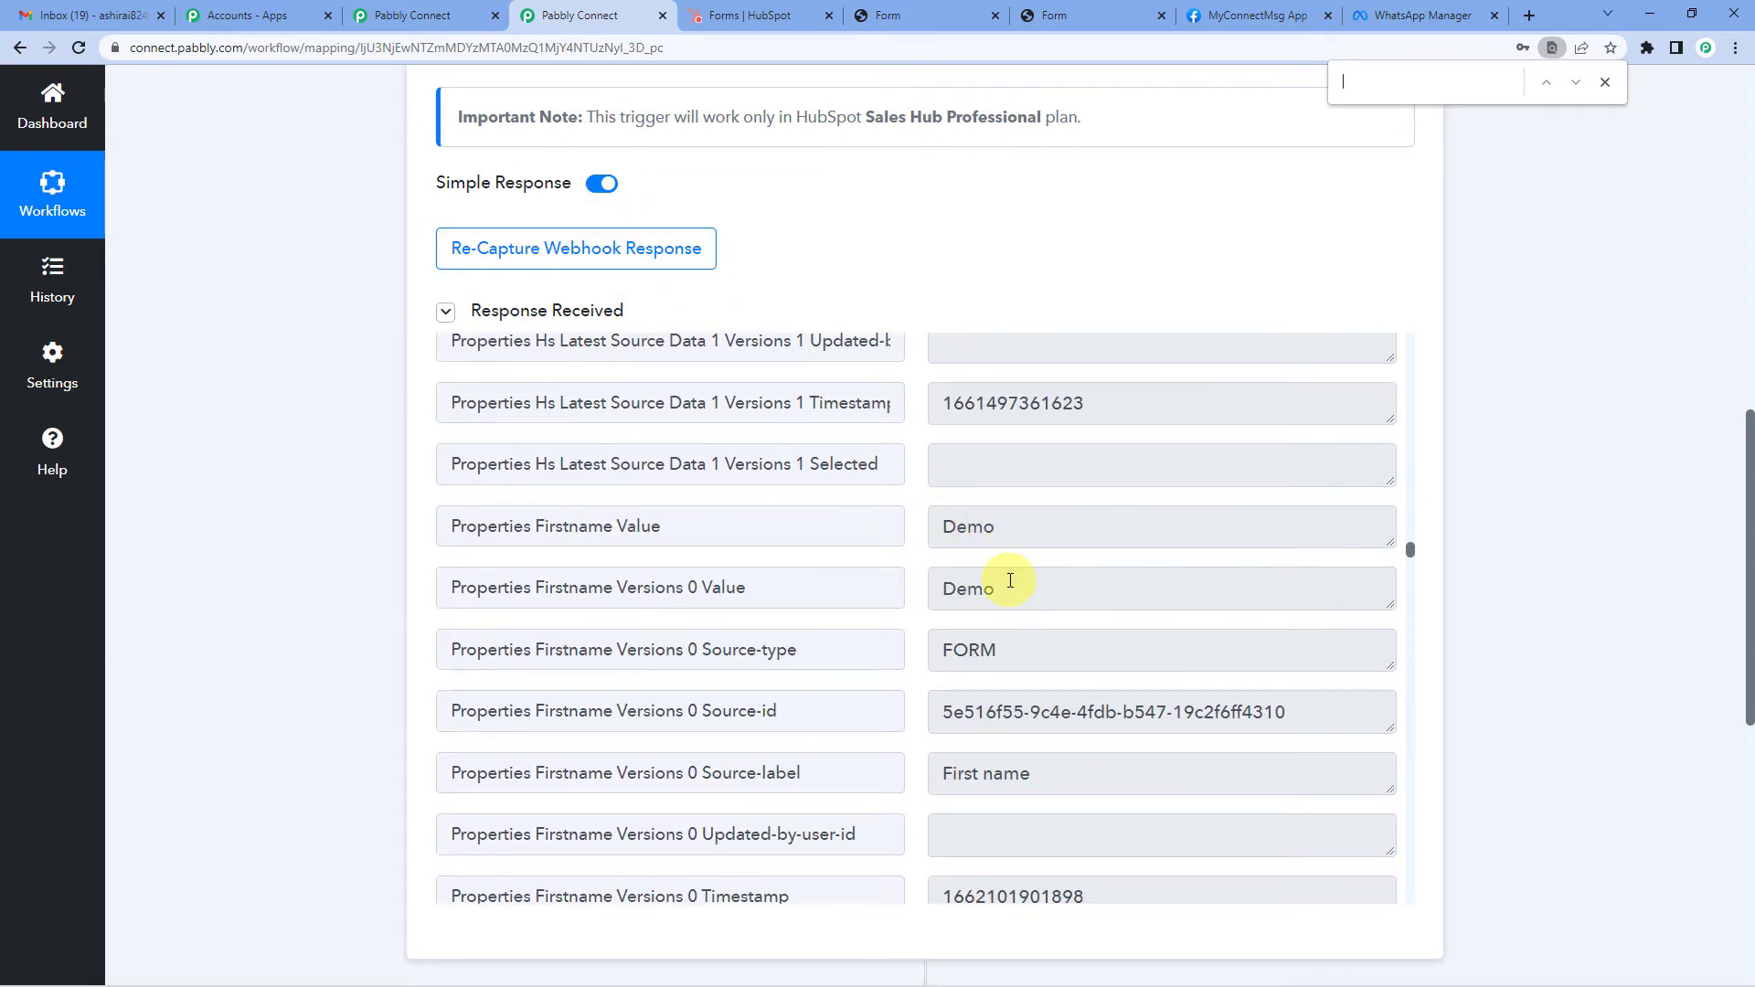
{"action": "scroll", "coordinate": [1011, 580], "scroll_direction": "down", "scroll_amount": 15}
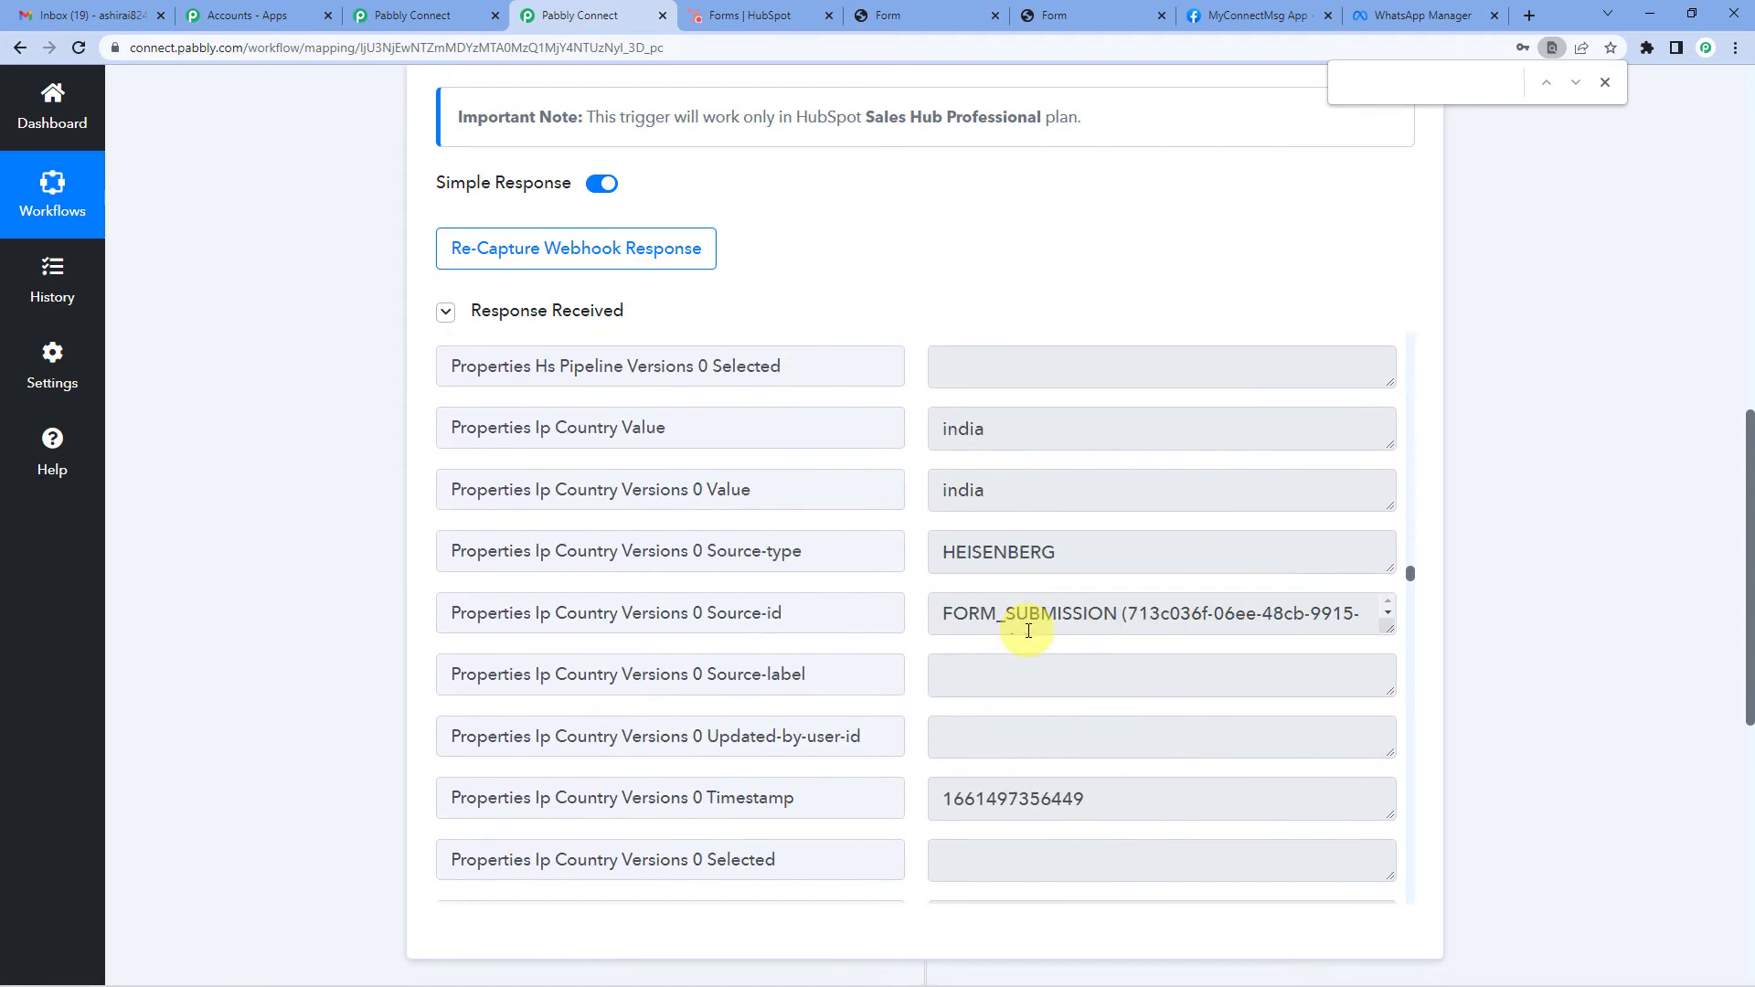
{"action": "scroll", "coordinate": [1028, 631], "scroll_direction": "down", "scroll_amount": 10}
{"action": "key", "text": "Escape"}
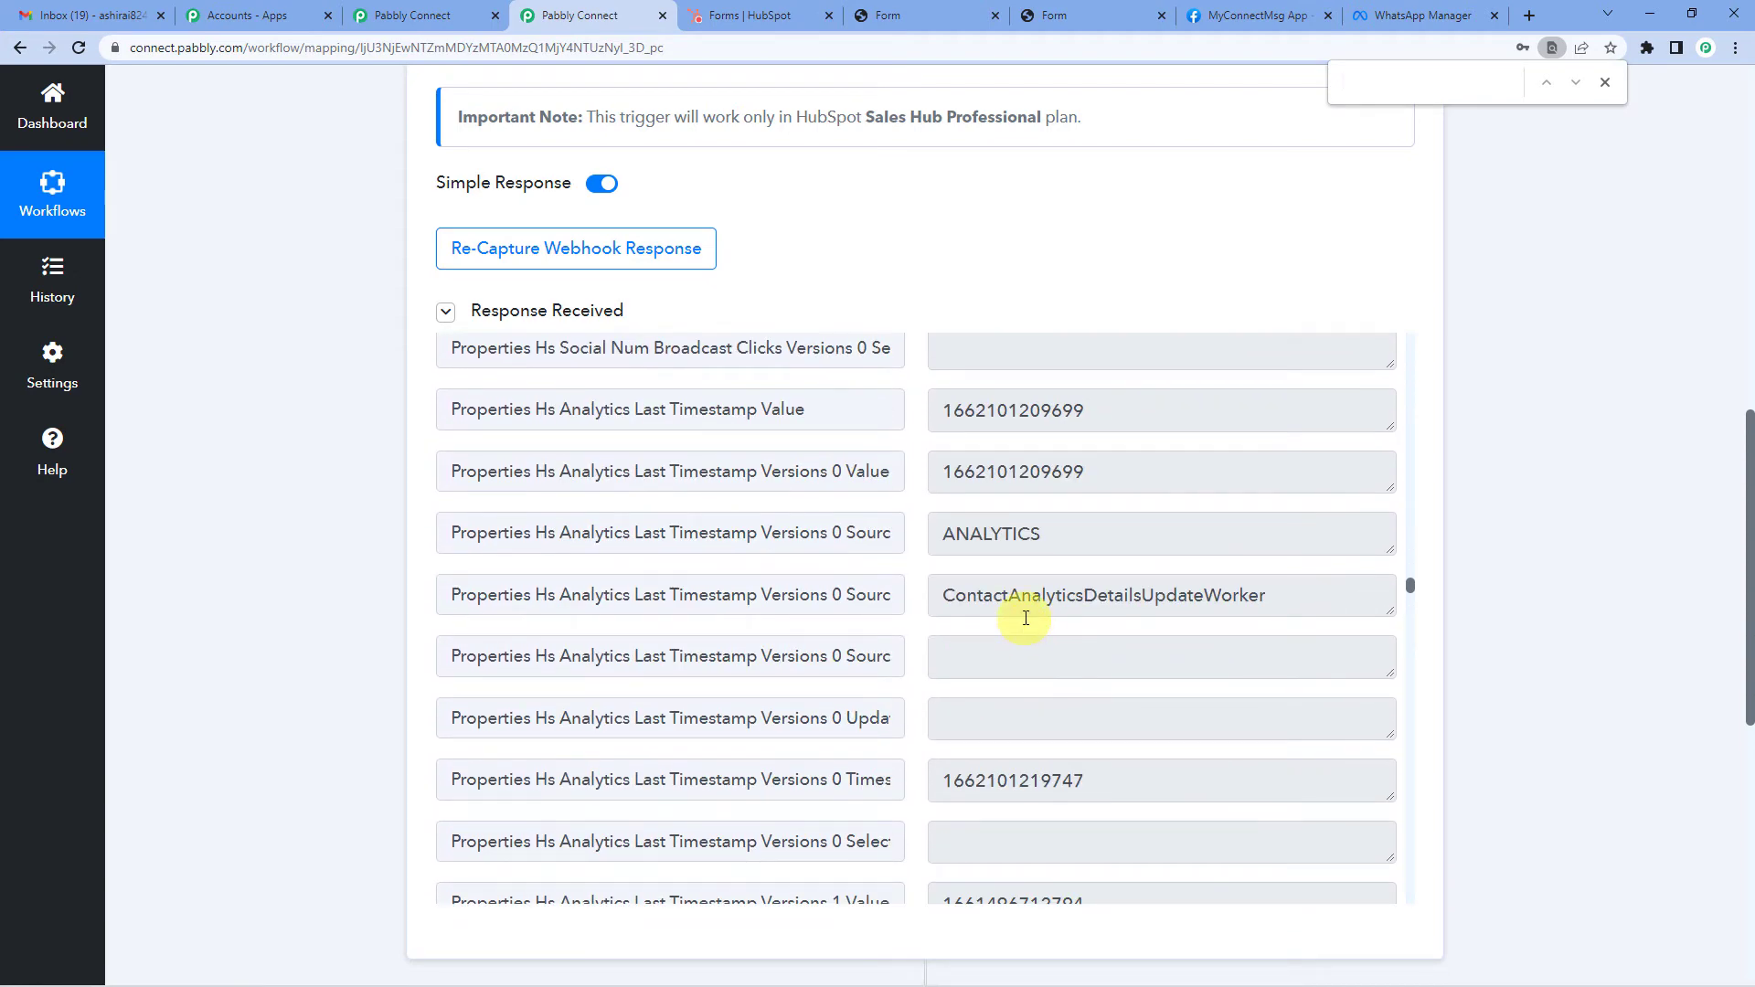
{"action": "scroll", "coordinate": [1033, 548], "scroll_direction": "down", "scroll_amount": 10}
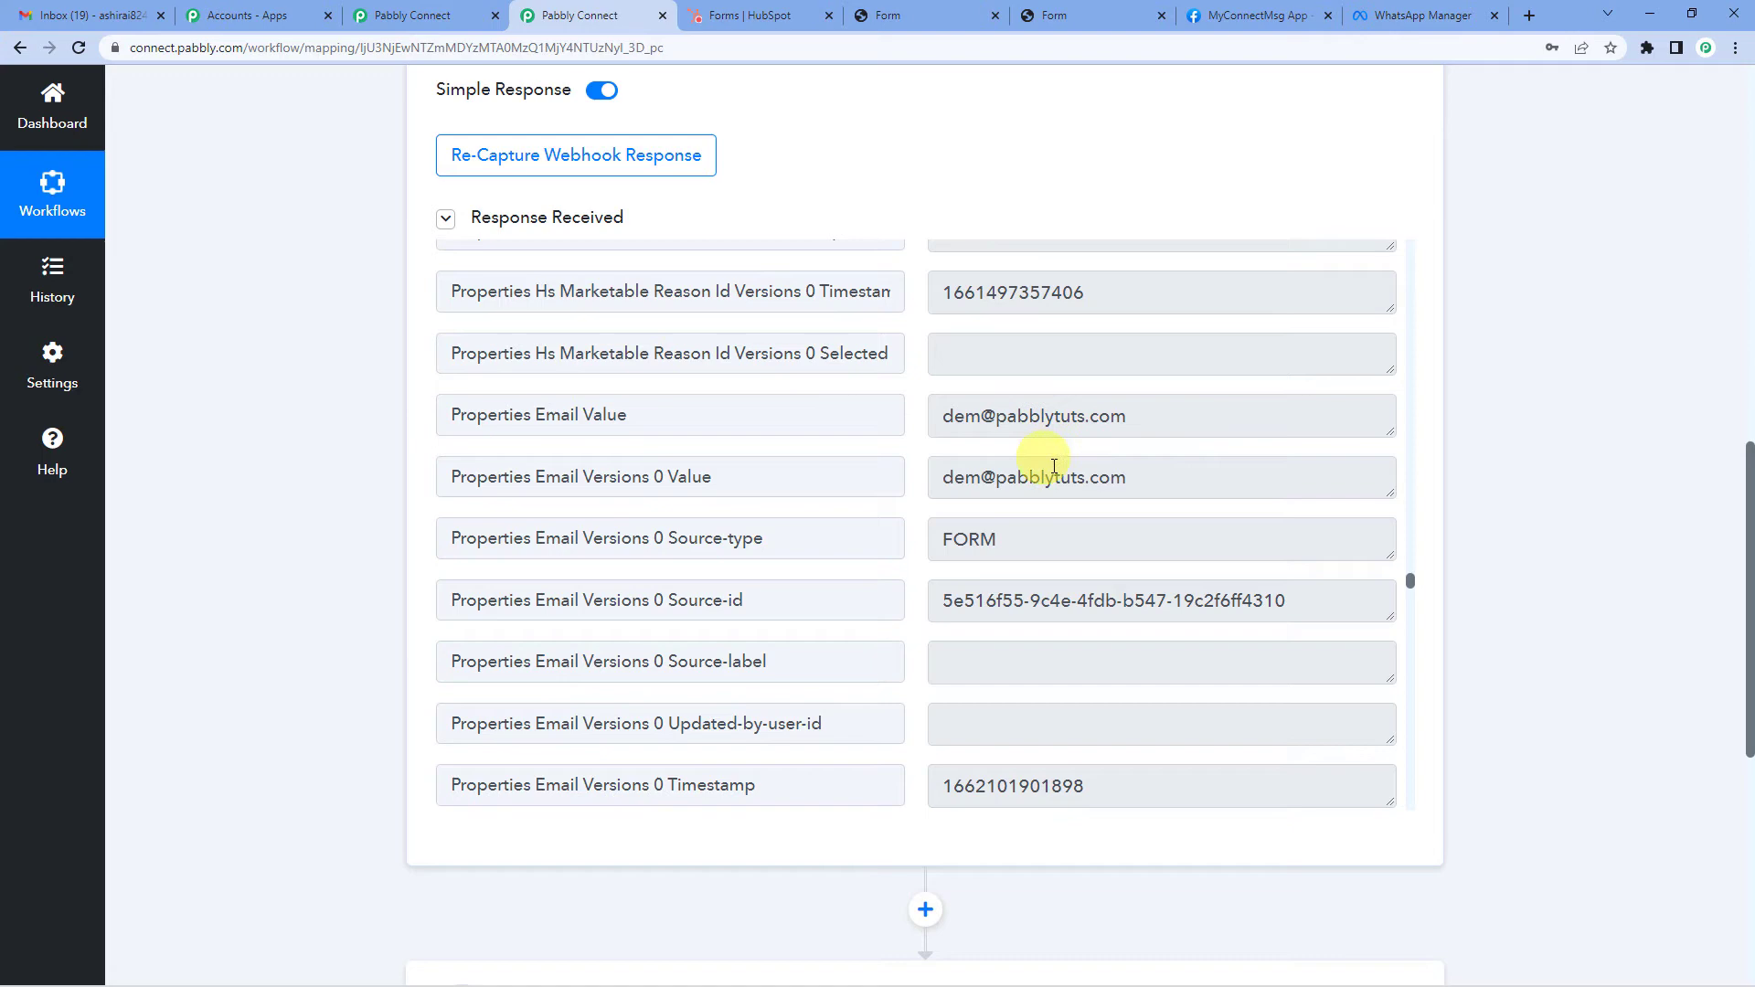
{"action": "scroll", "coordinate": [1059, 493], "scroll_direction": "down", "scroll_amount": 2}
{"action": "scroll", "coordinate": [1045, 516], "scroll_direction": "up", "scroll_amount": 2}
{"action": "scroll", "coordinate": [334, 512], "scroll_direction": "up", "scroll_amount": 8}
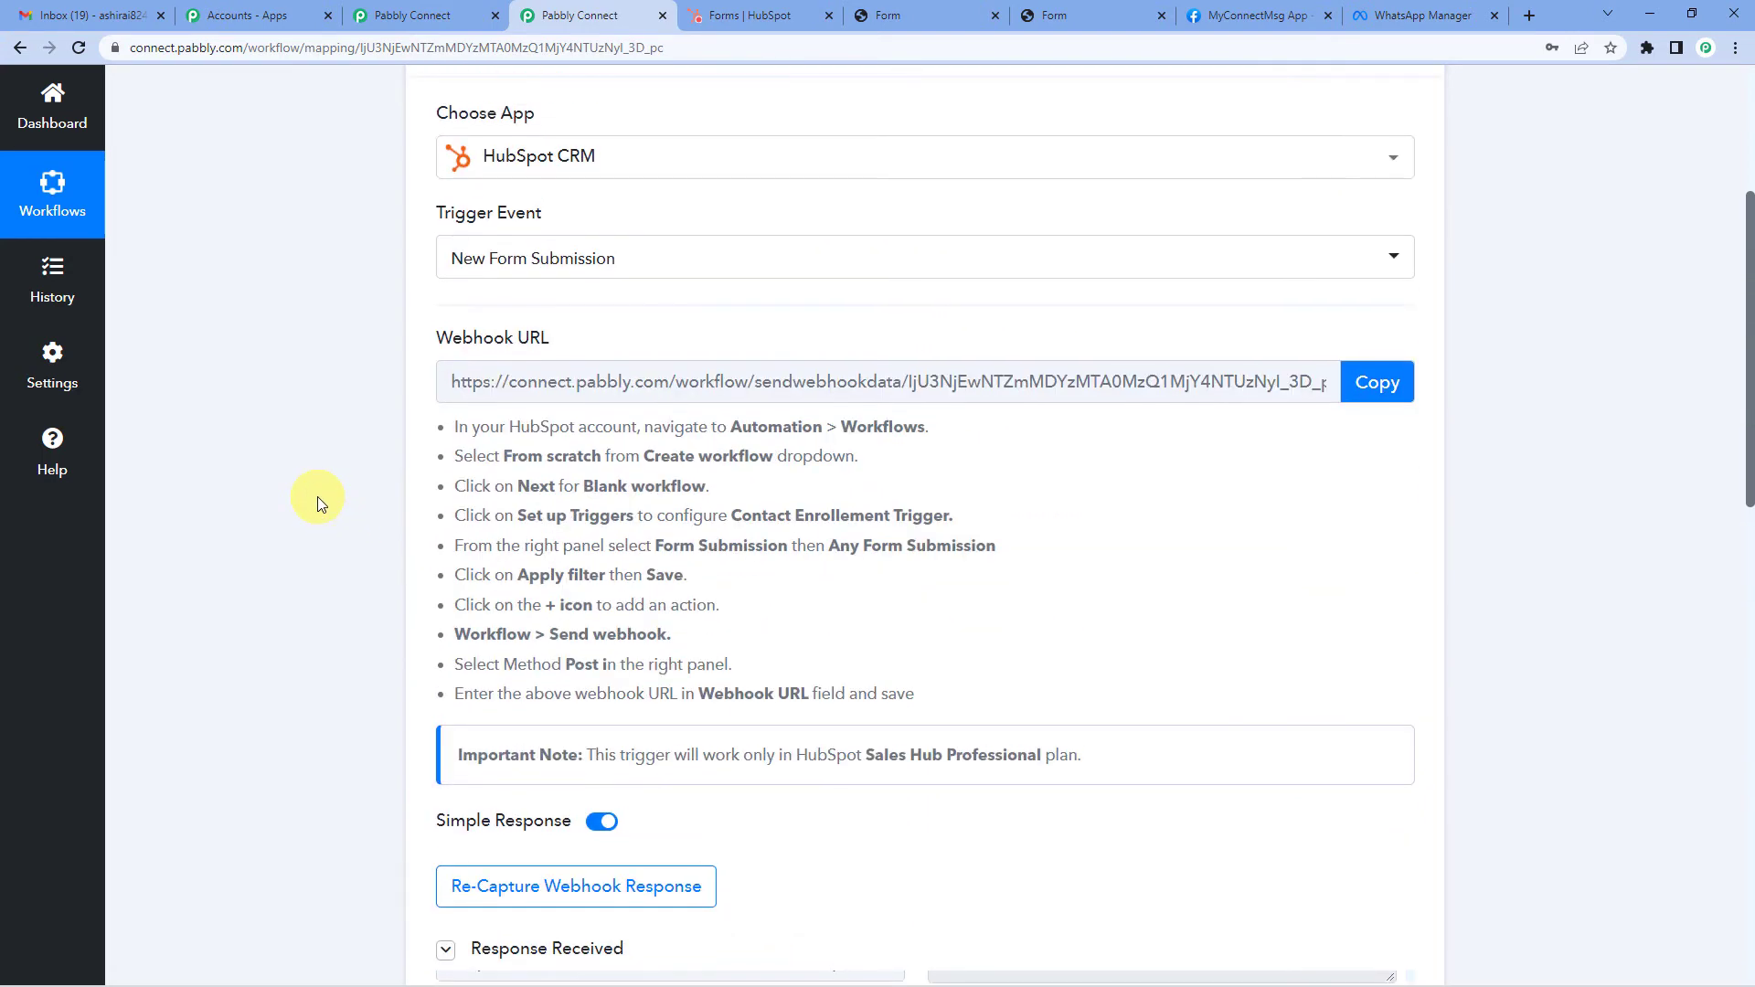
{"action": "scroll", "coordinate": [317, 496], "scroll_direction": "up", "scroll_amount": 2}
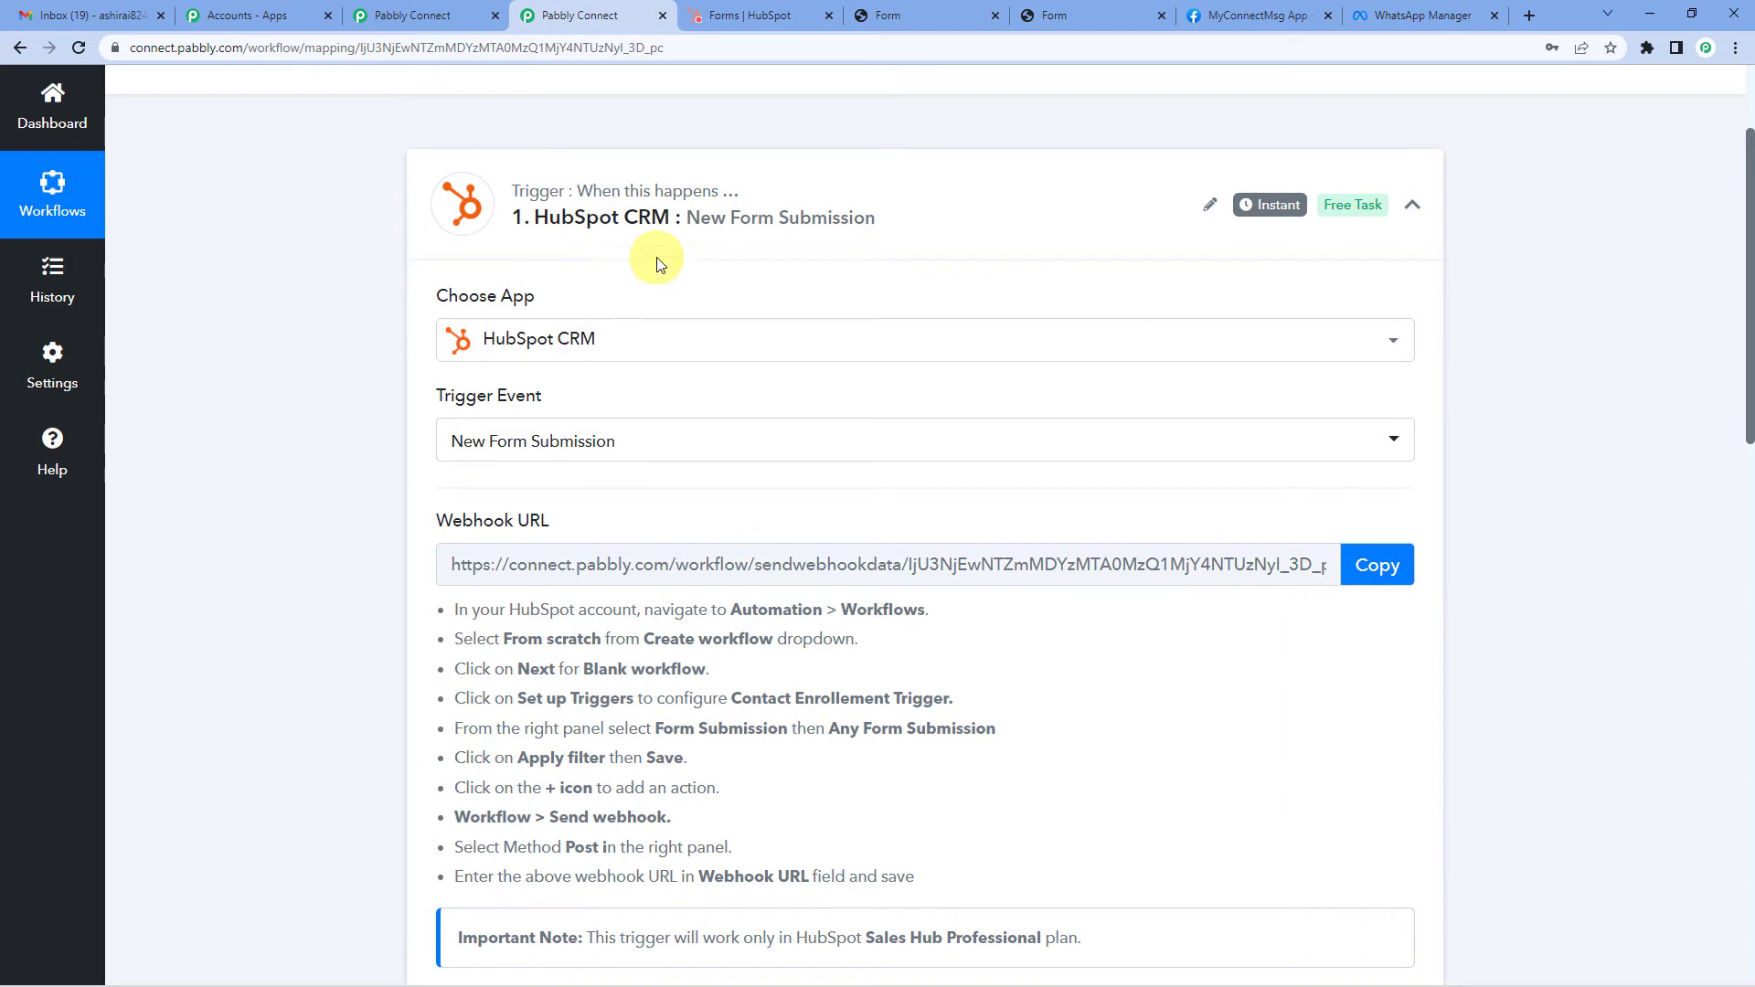
{"action": "scroll", "coordinate": [337, 475], "scroll_direction": "down", "scroll_amount": 15}
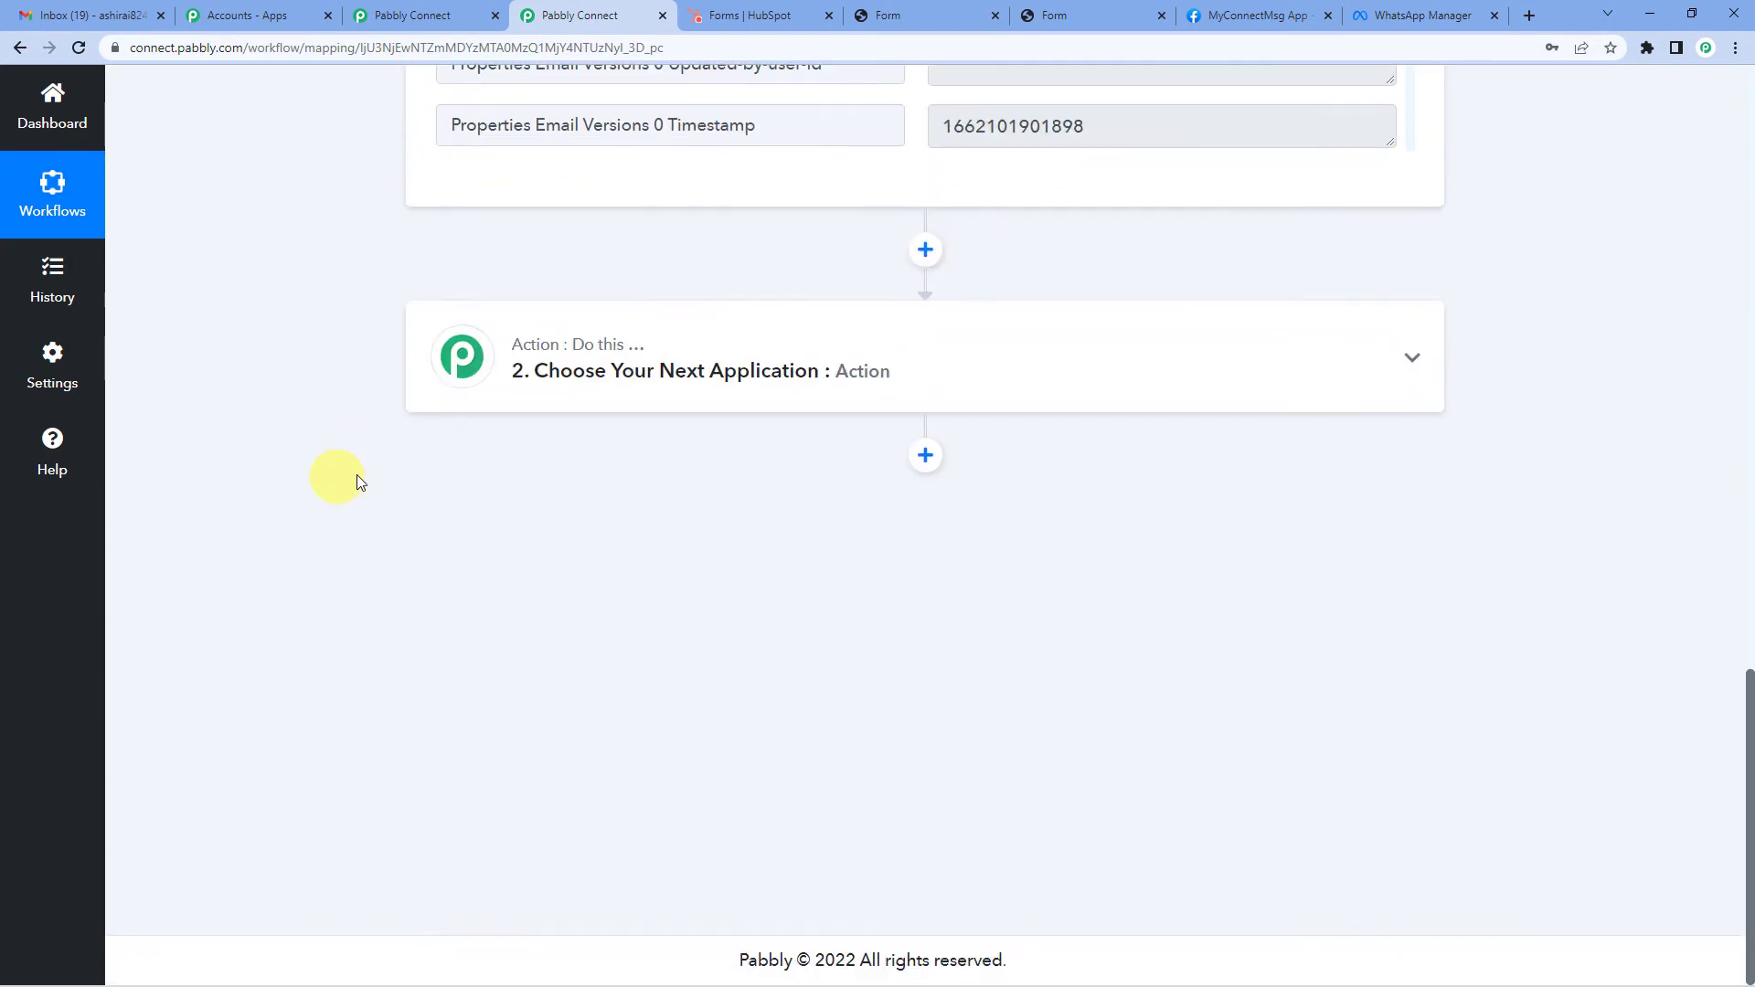
Step: Set step 2 to WhatsApp Cloud API with the Send Template Message action event
{"action": "left_click", "coordinate": [737, 379]}
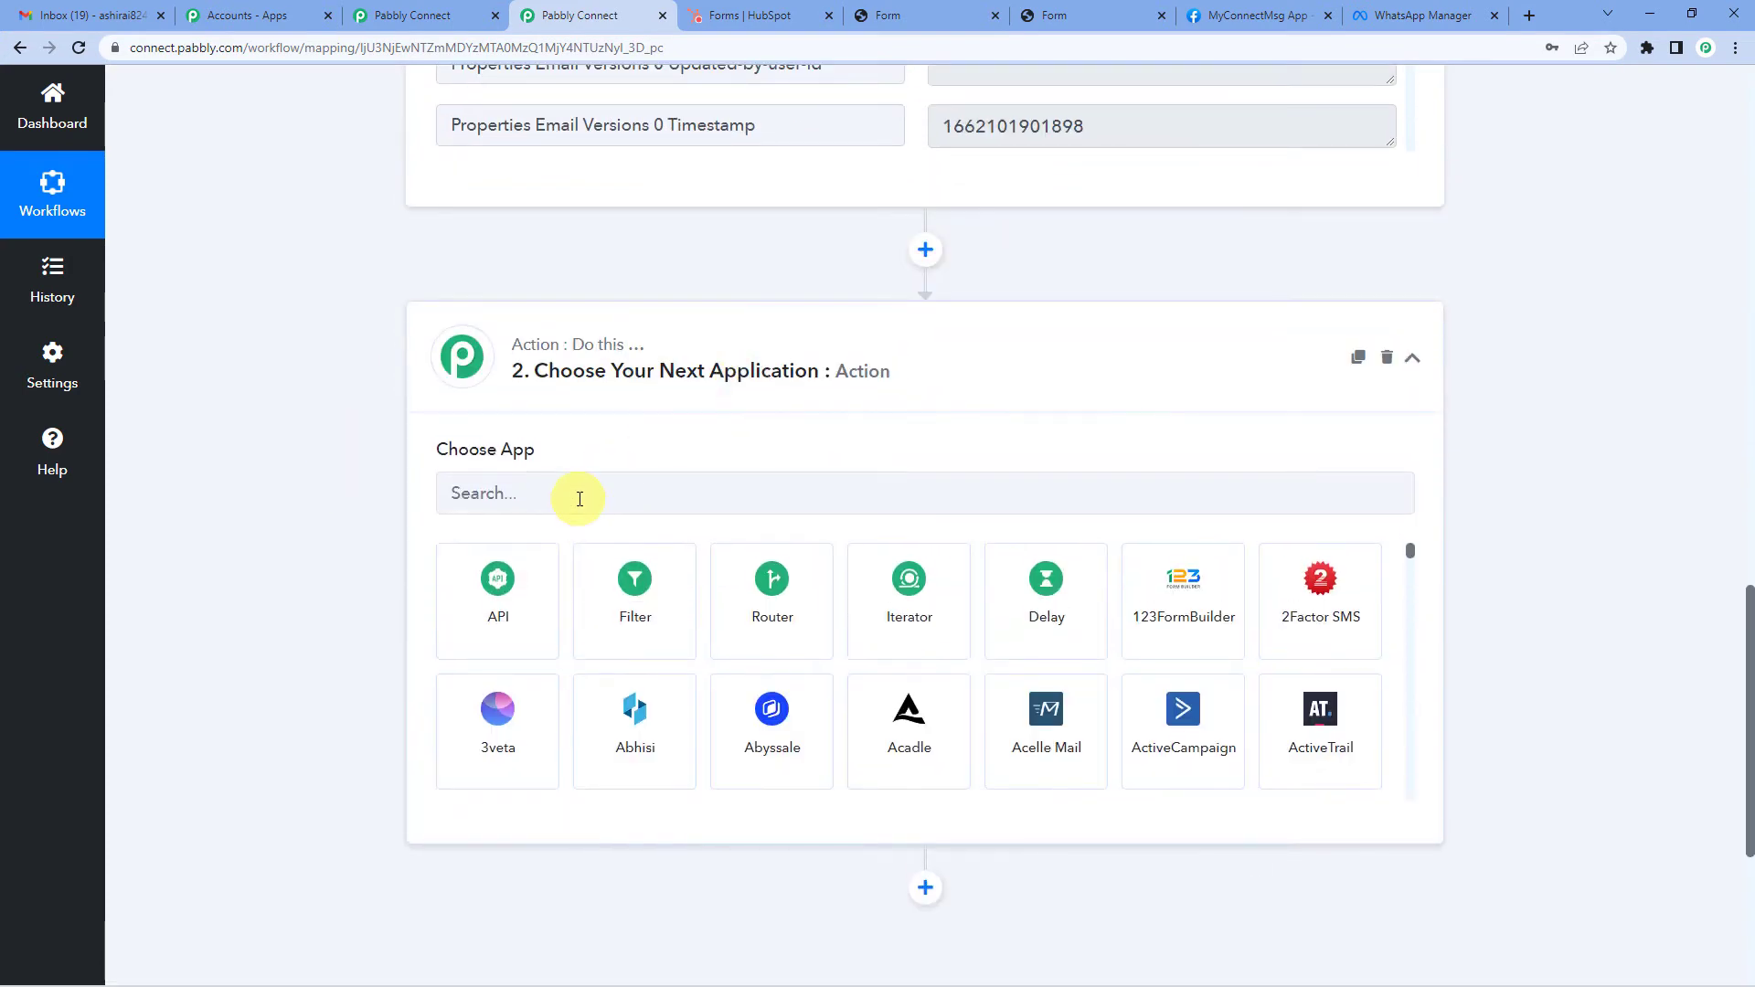
{"action": "left_click", "coordinate": [579, 496]}
{"action": "type", "text": "what"}
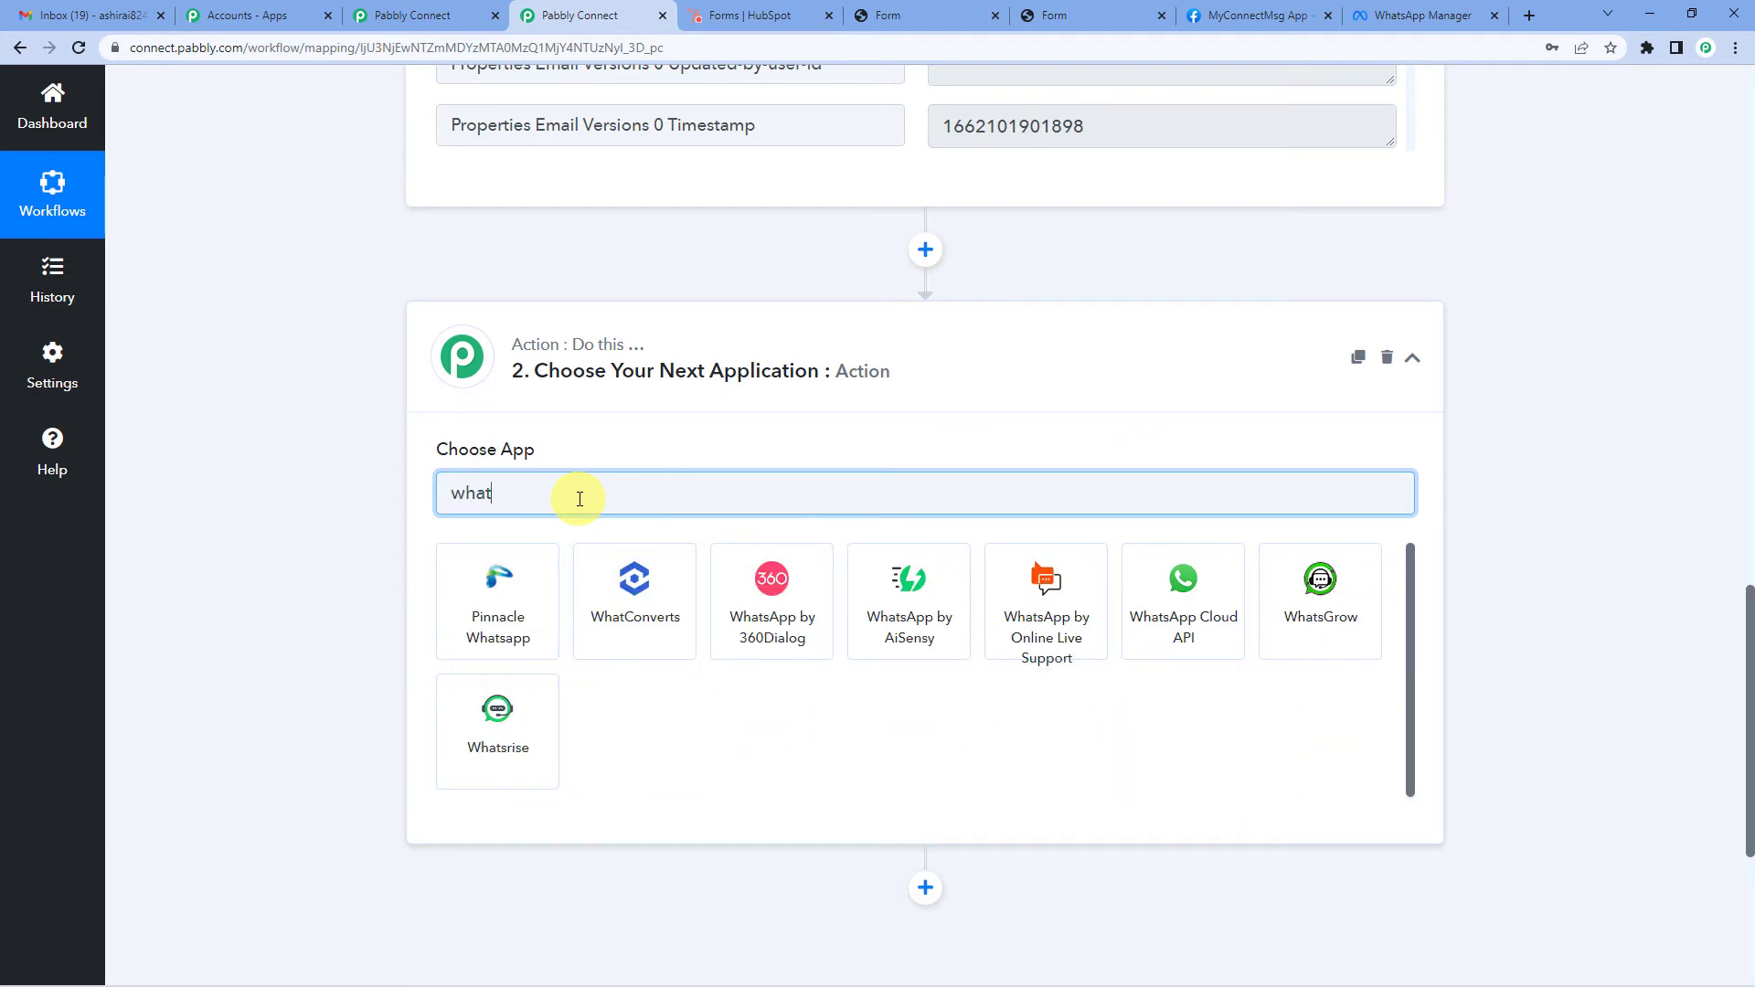
{"action": "type", "text": "s"}
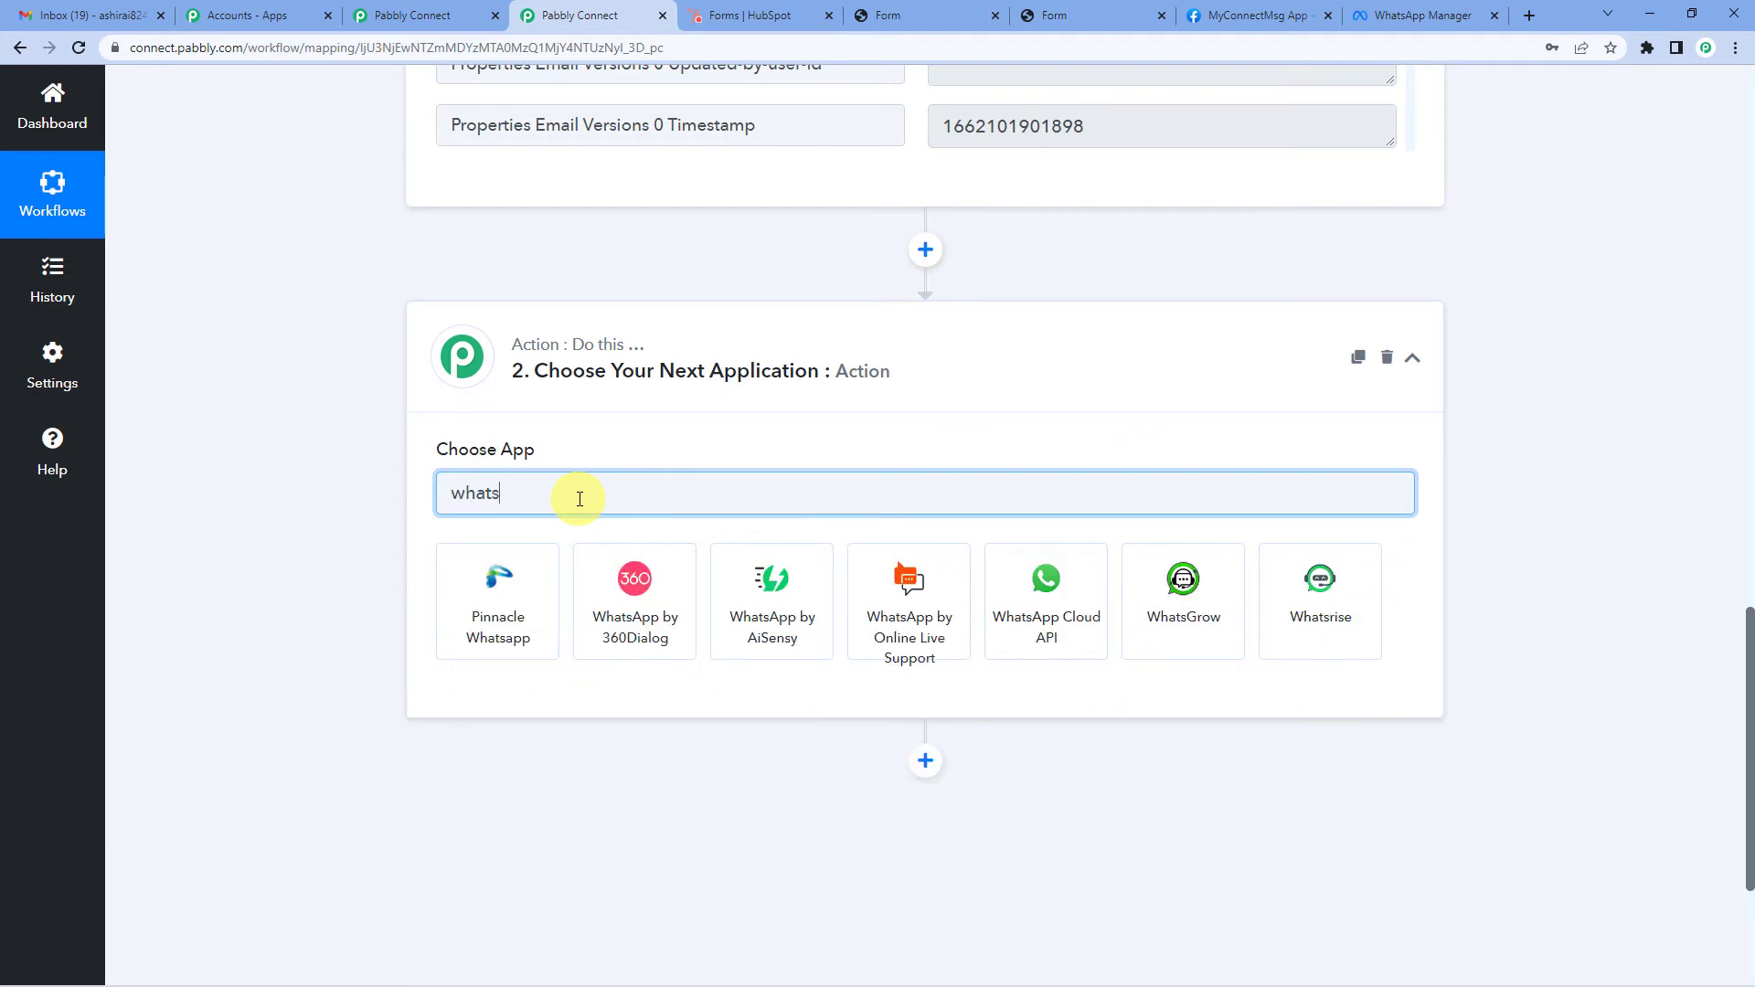
{"action": "left_click", "coordinate": [1008, 614]}
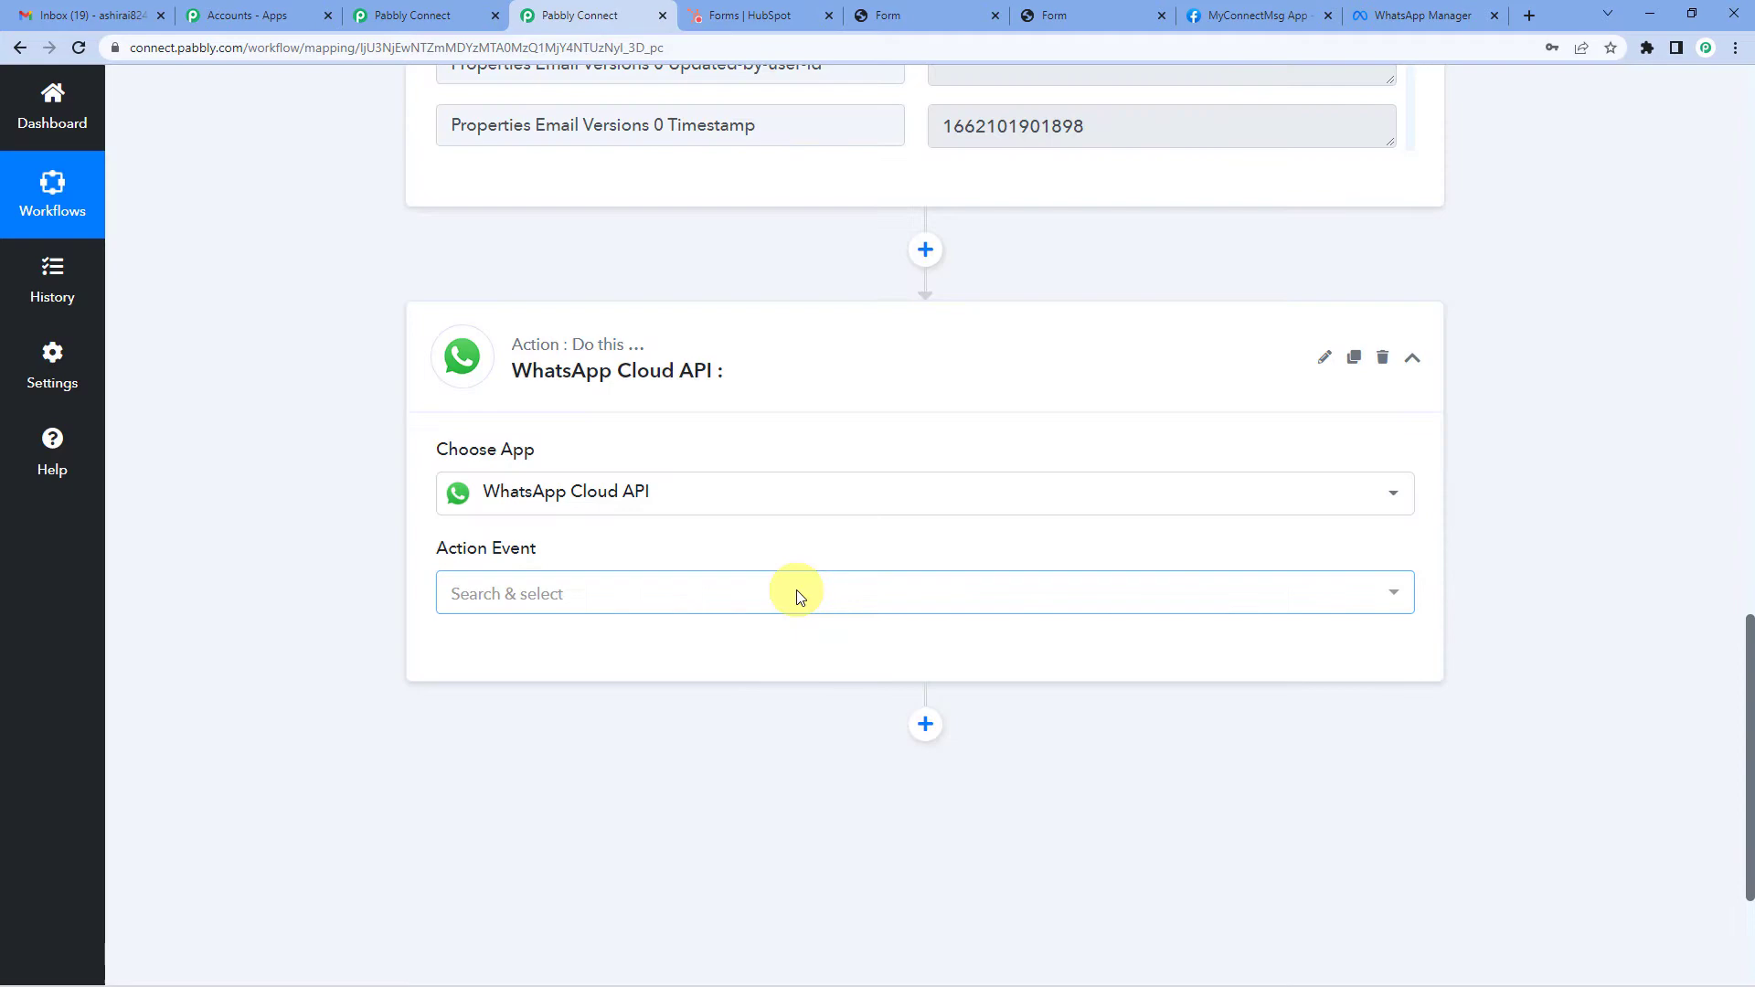
{"action": "left_click", "coordinate": [585, 599]}
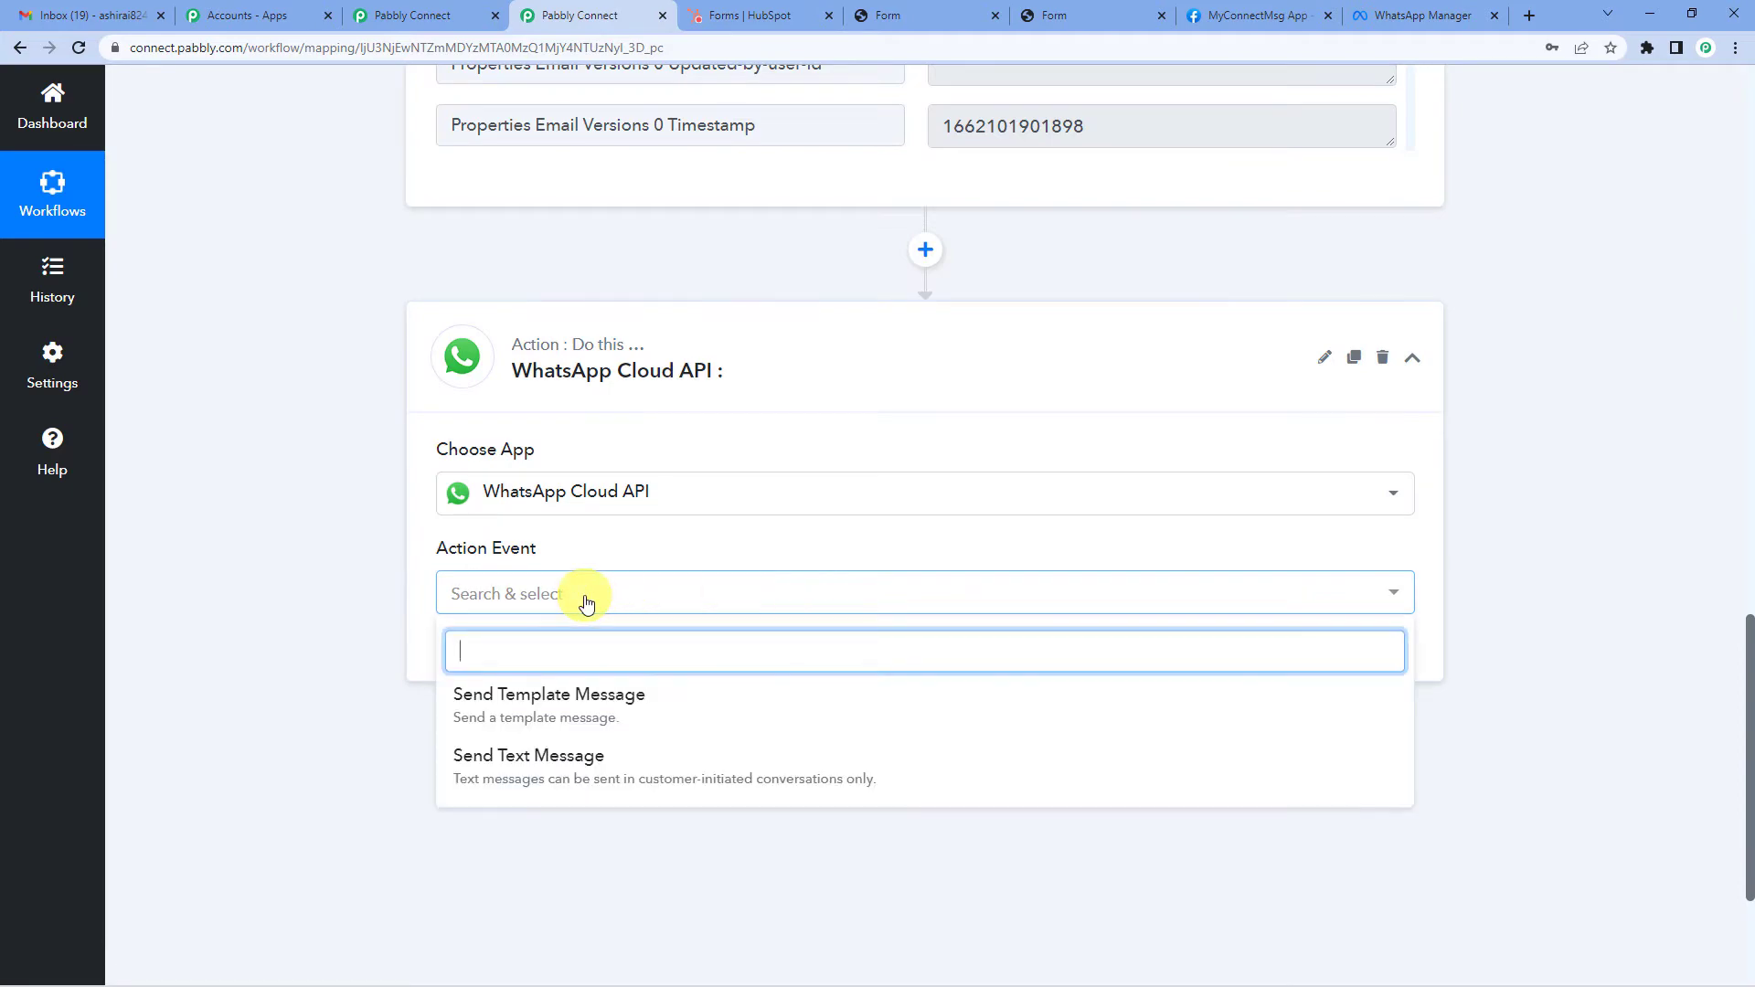
{"action": "left_click", "coordinate": [574, 695]}
Step: Begin adding a new WhatsApp Cloud API connection, then go to the Meta developer app
{"action": "scroll", "coordinate": [752, 521], "scroll_direction": "down", "scroll_amount": 2}
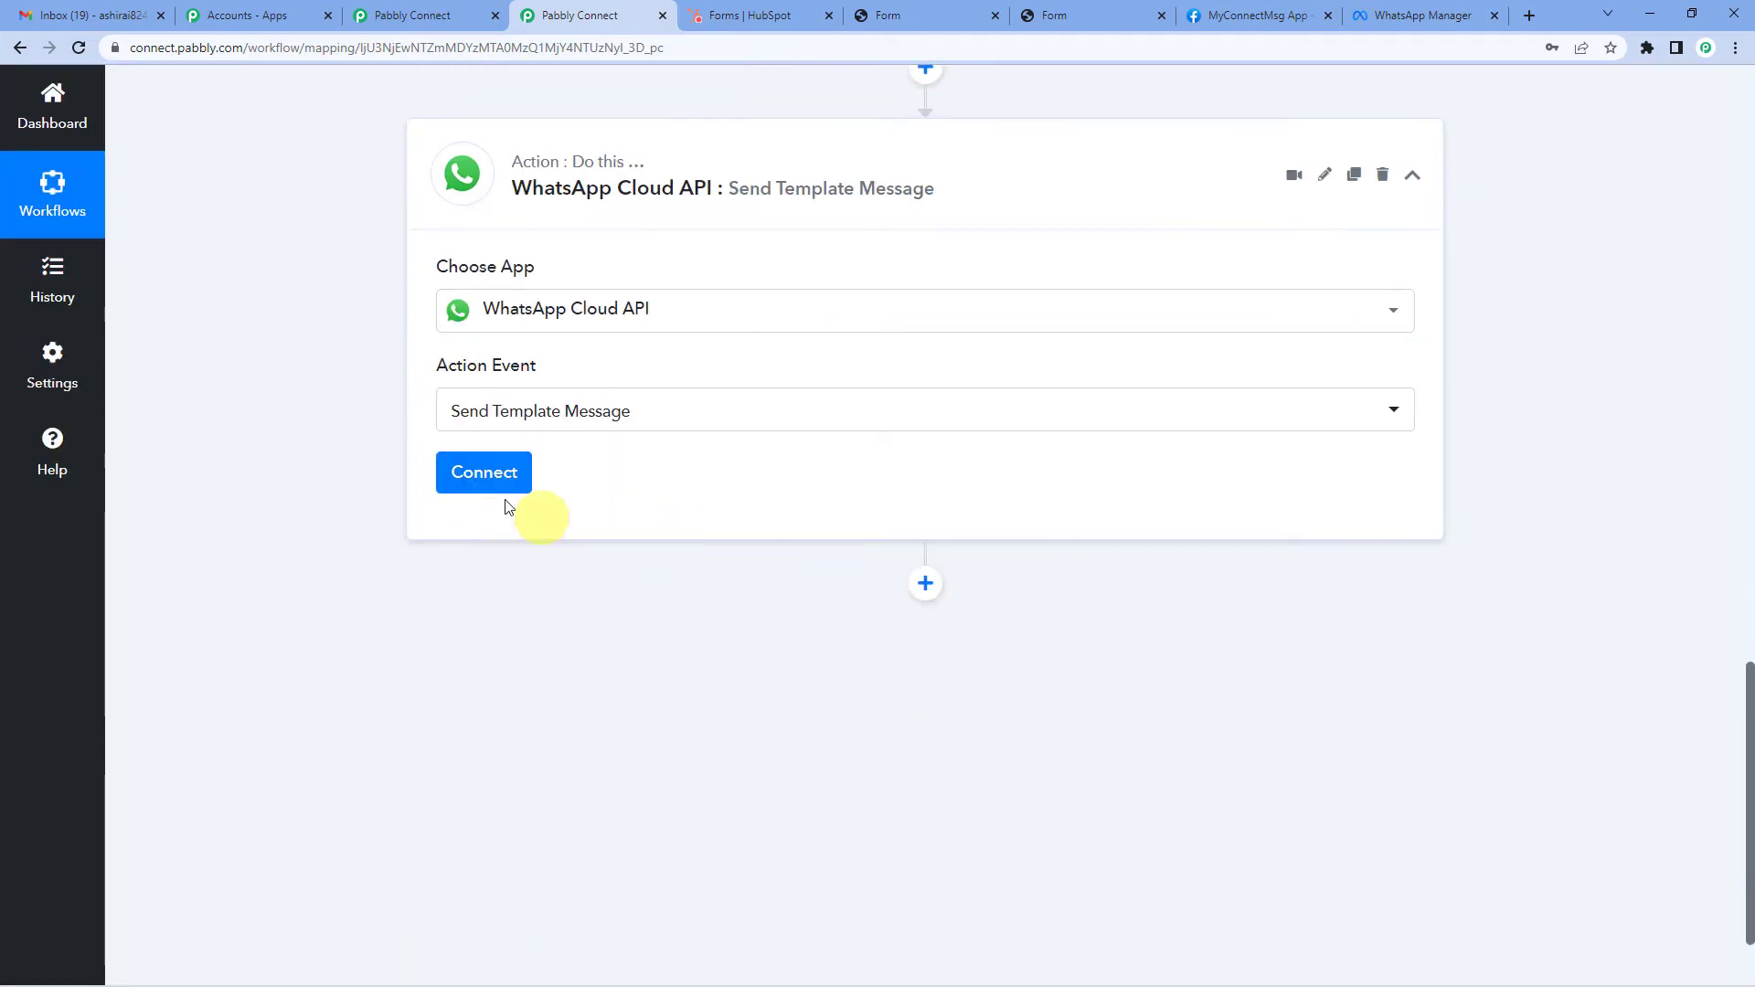
{"action": "left_click", "coordinate": [491, 487]}
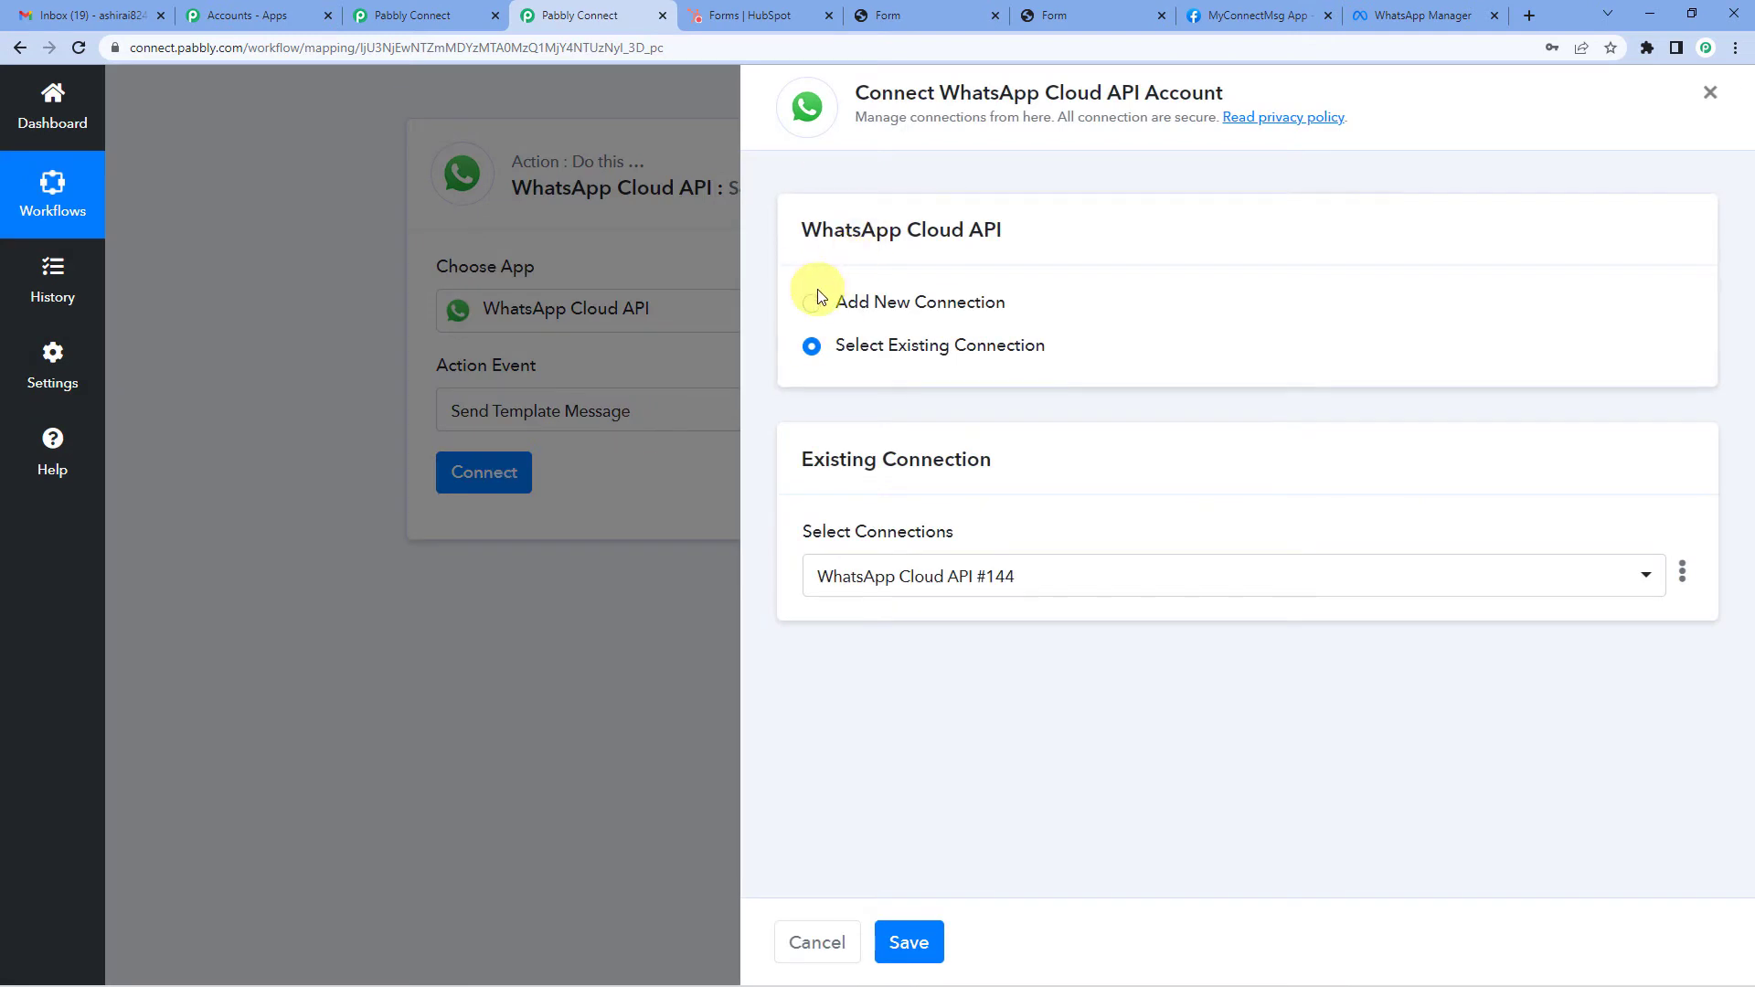
{"action": "left_click", "coordinate": [815, 303]}
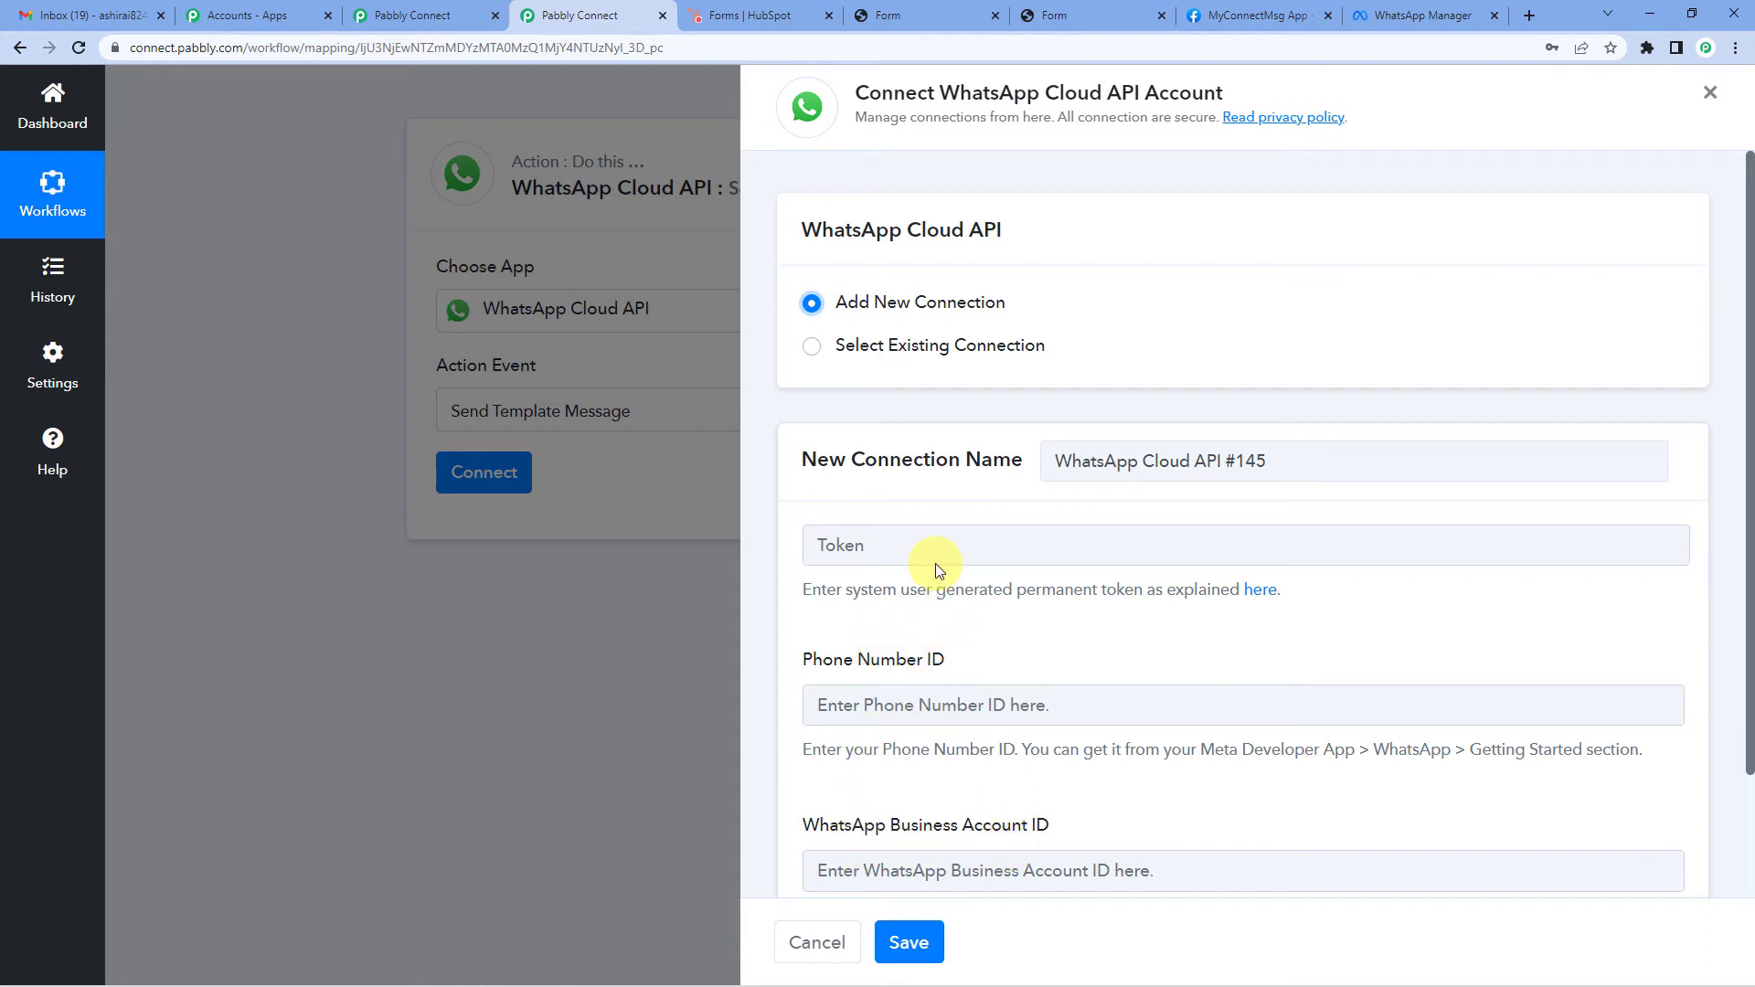
{"action": "left_click", "coordinate": [1257, 15]}
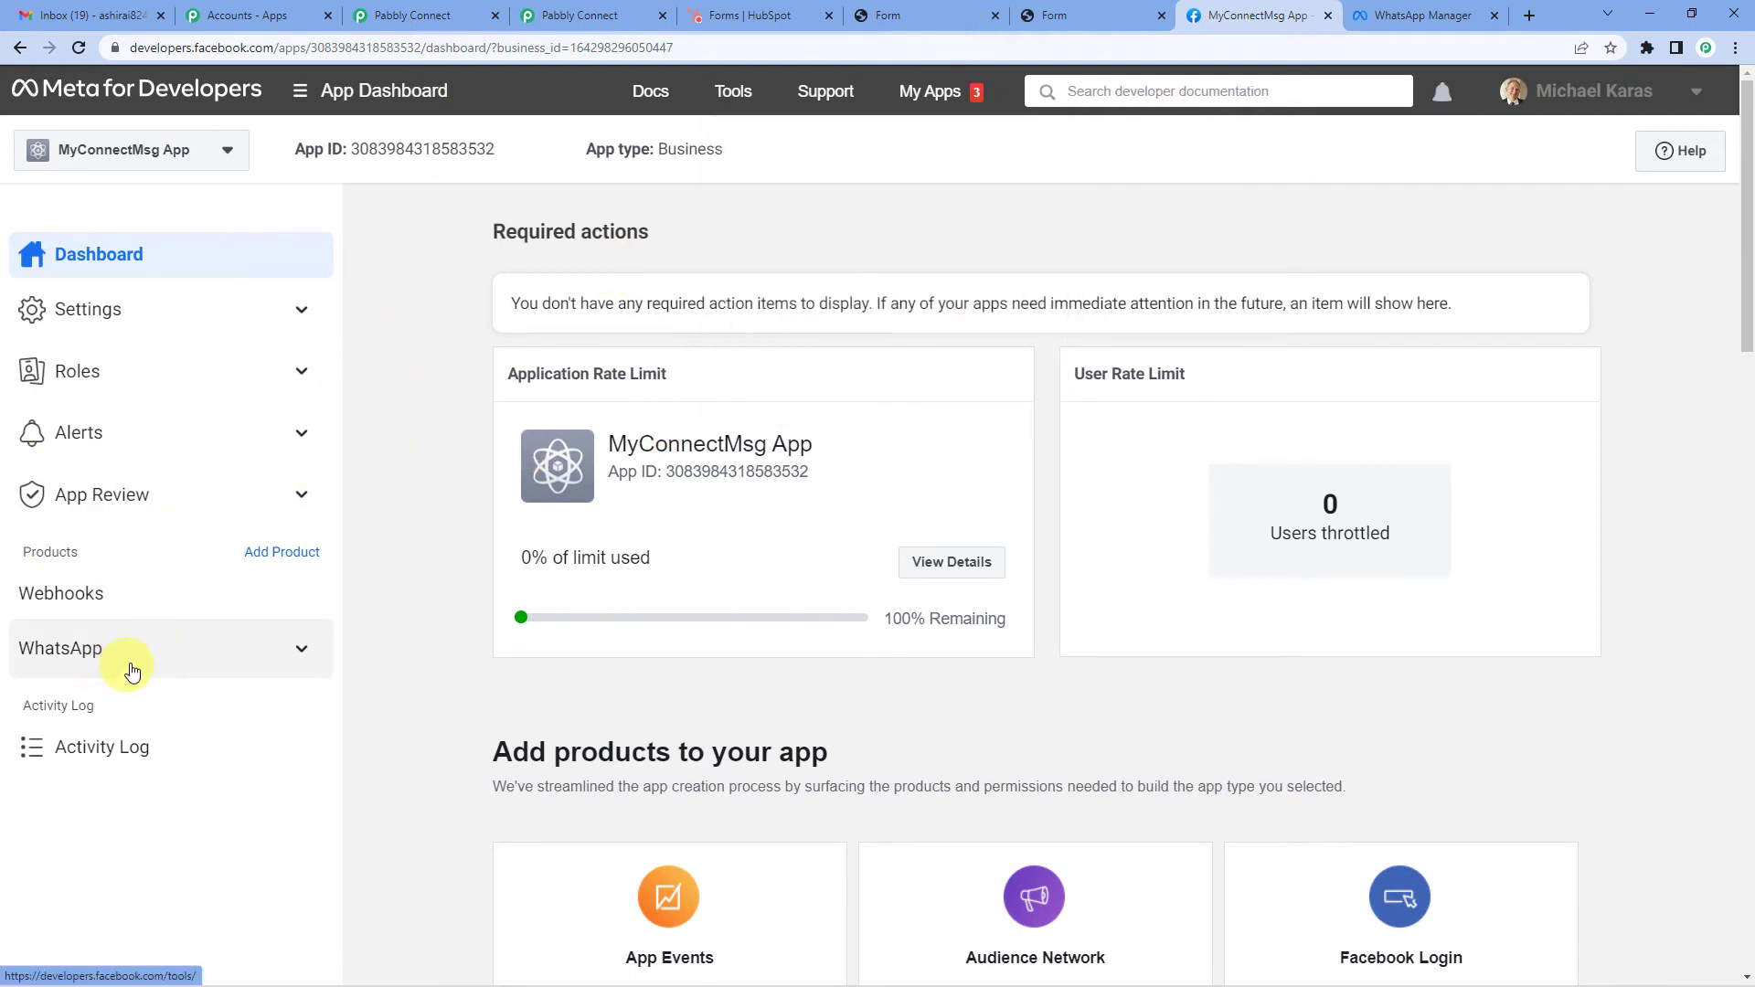
Step: Copy the temporary access token from WhatsApp Getting Started into Pabbly's Token field
{"action": "left_click", "coordinate": [293, 656]}
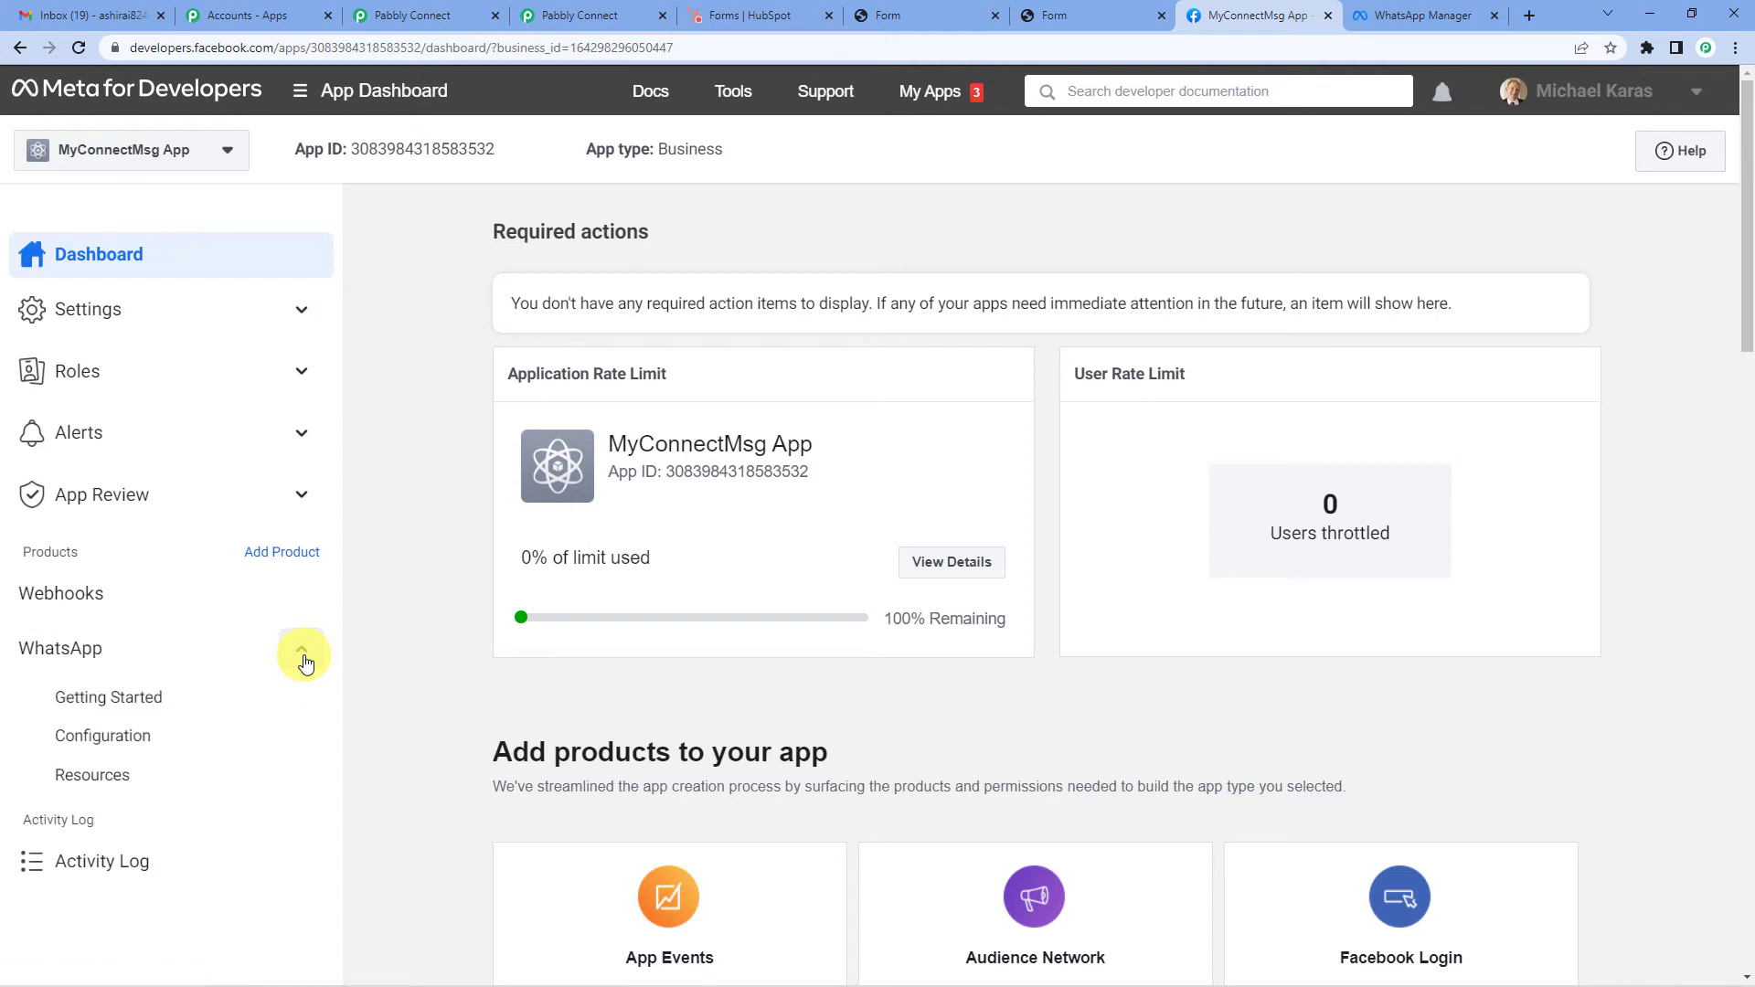
{"action": "left_click", "coordinate": [146, 700]}
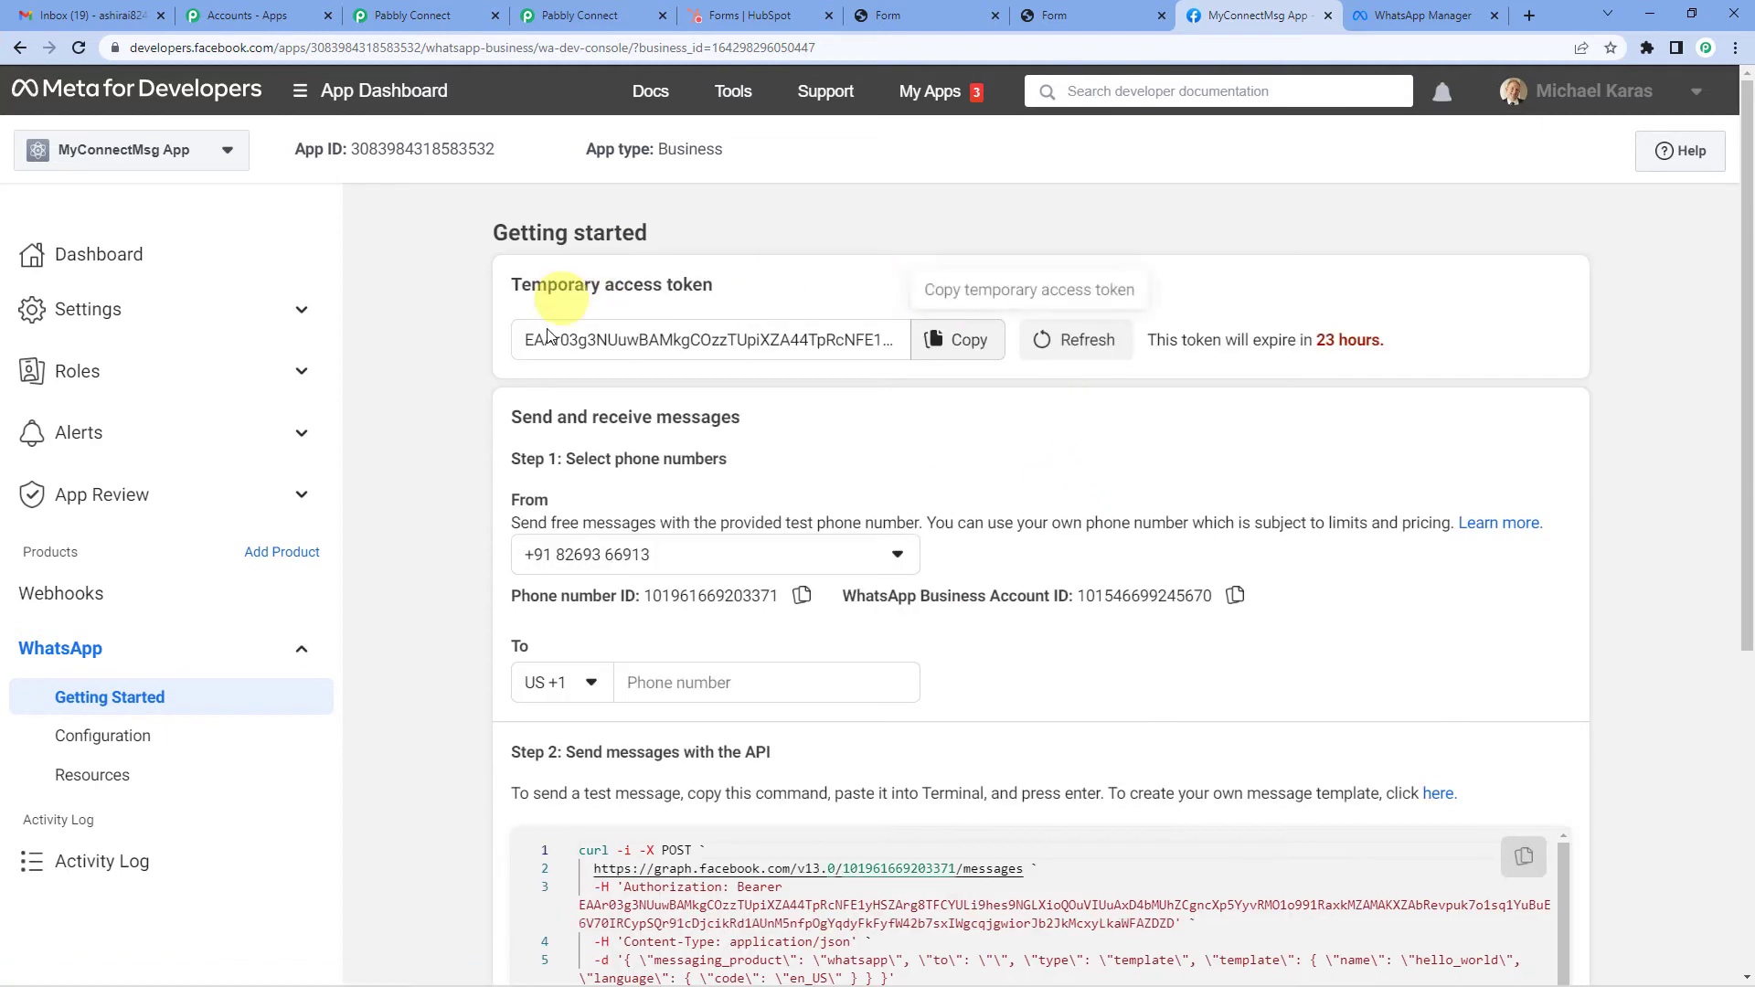
{"action": "left_click", "coordinate": [939, 344]}
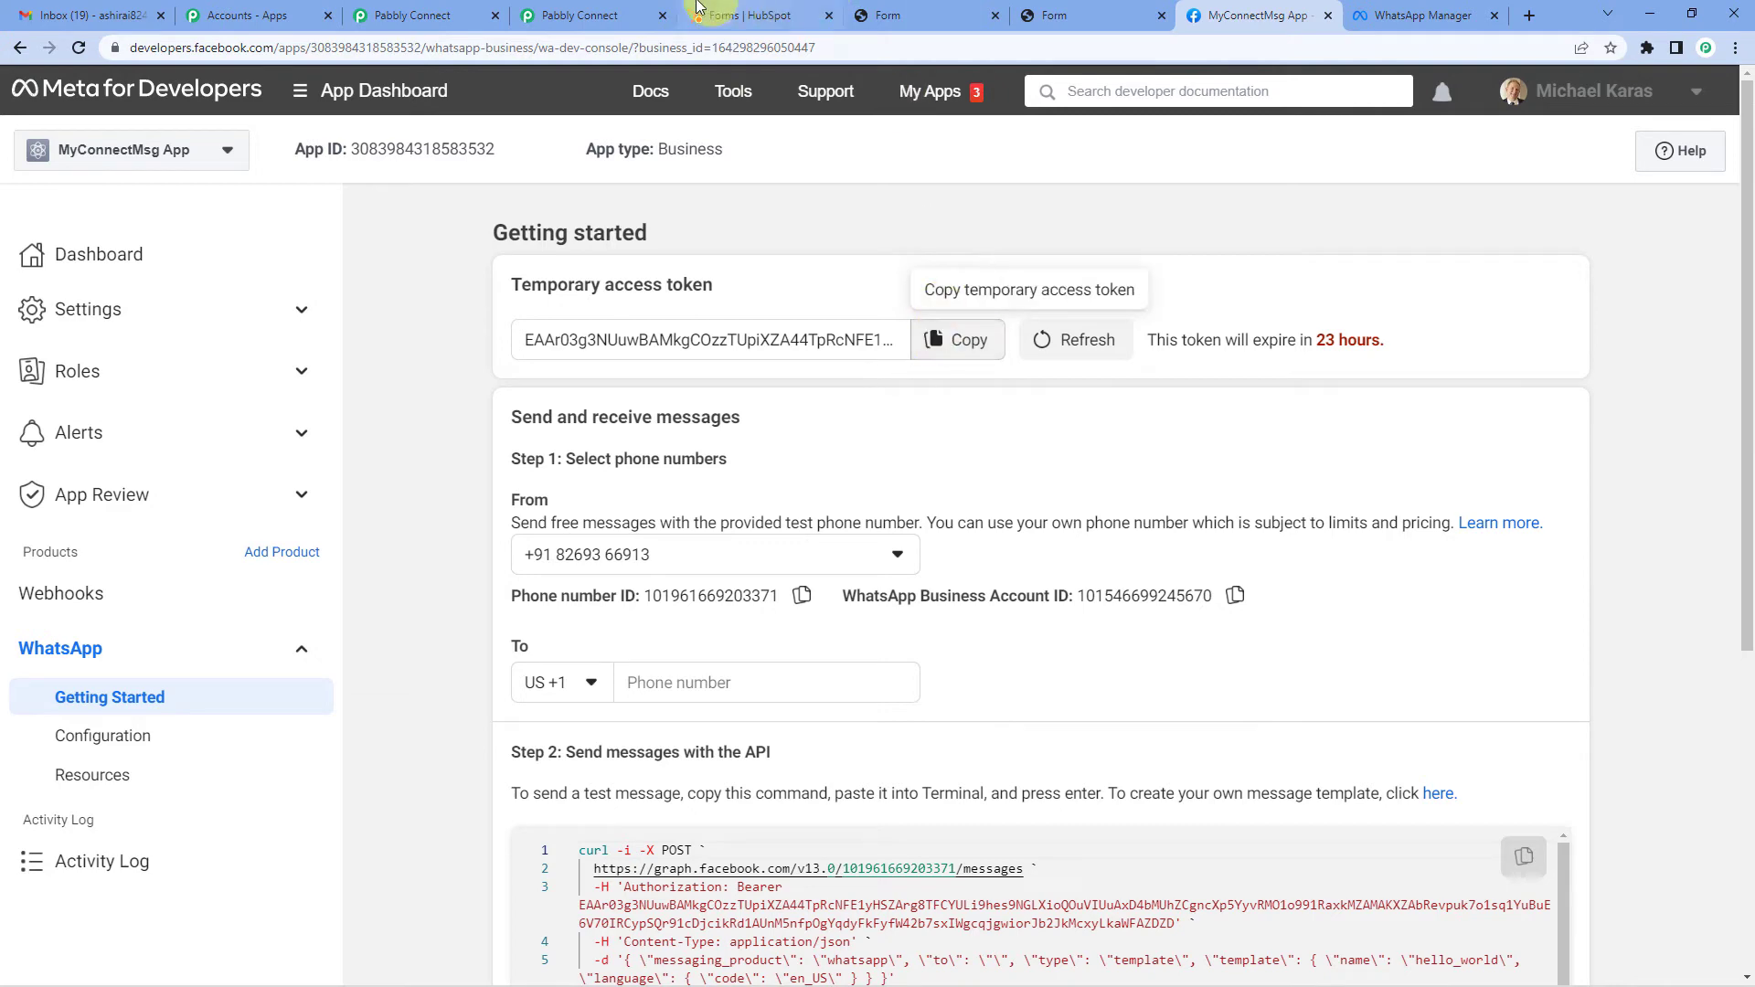
{"action": "left_click", "coordinate": [628, 9]}
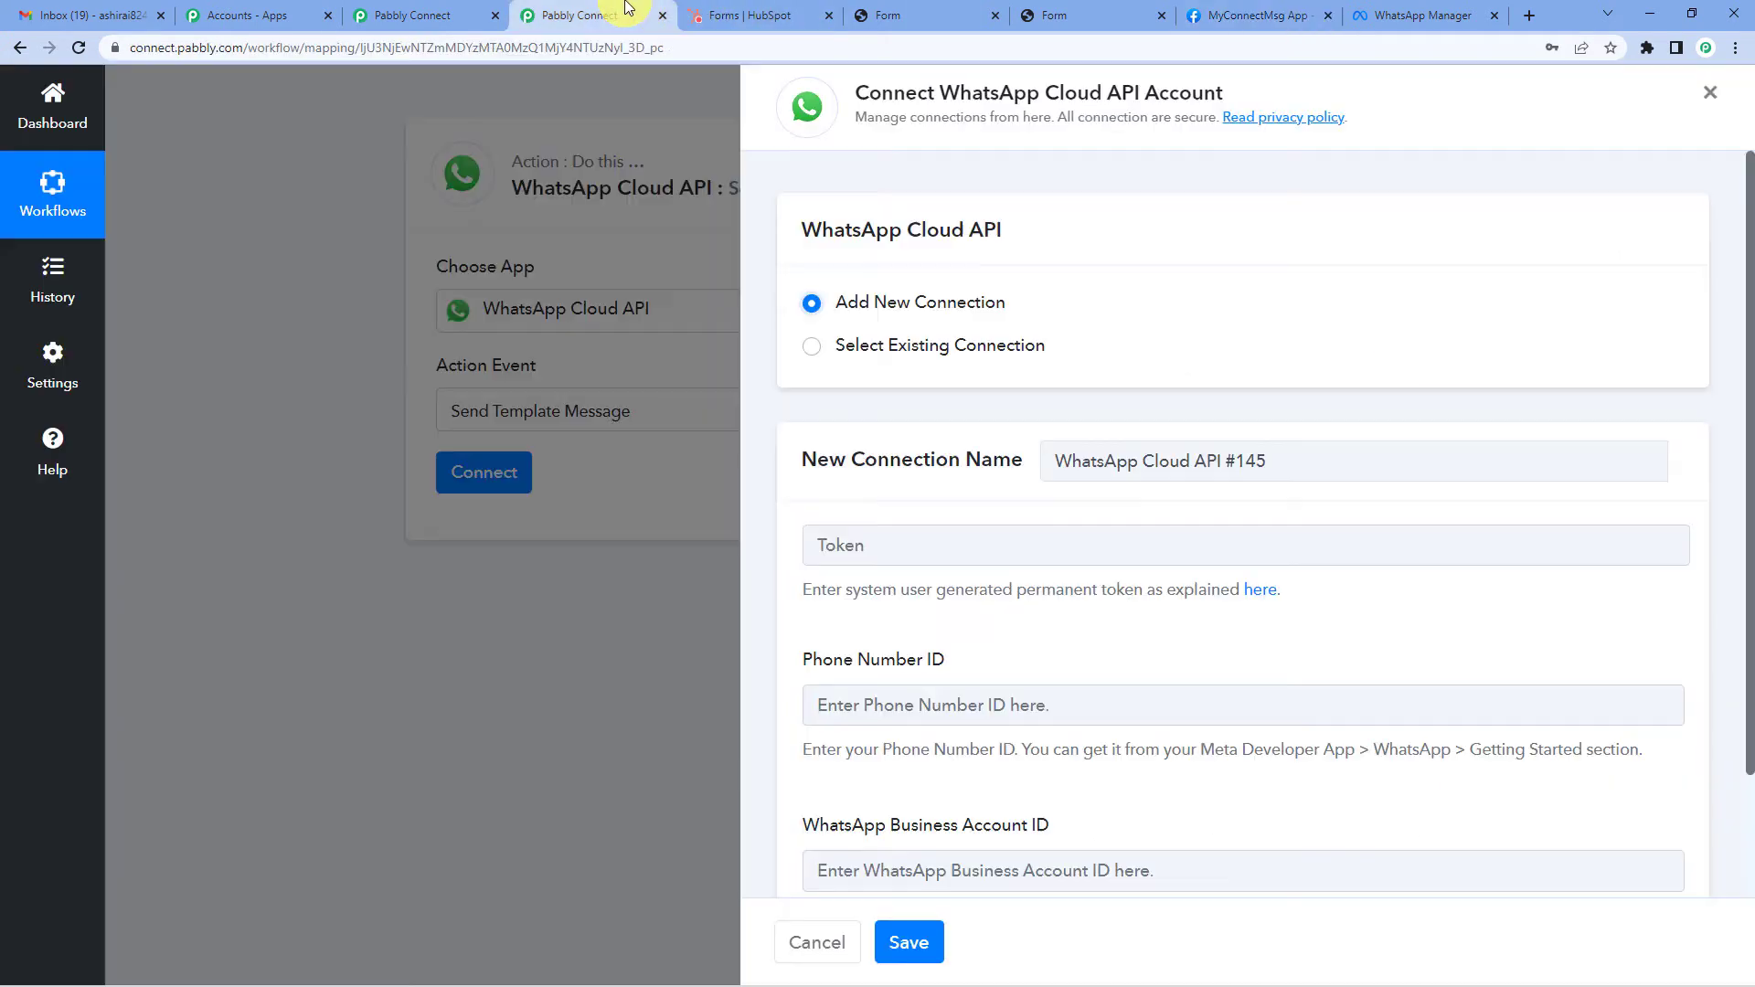
{"action": "left_click", "coordinate": [839, 539]}
{"action": "key", "text": "ctrl+v"}
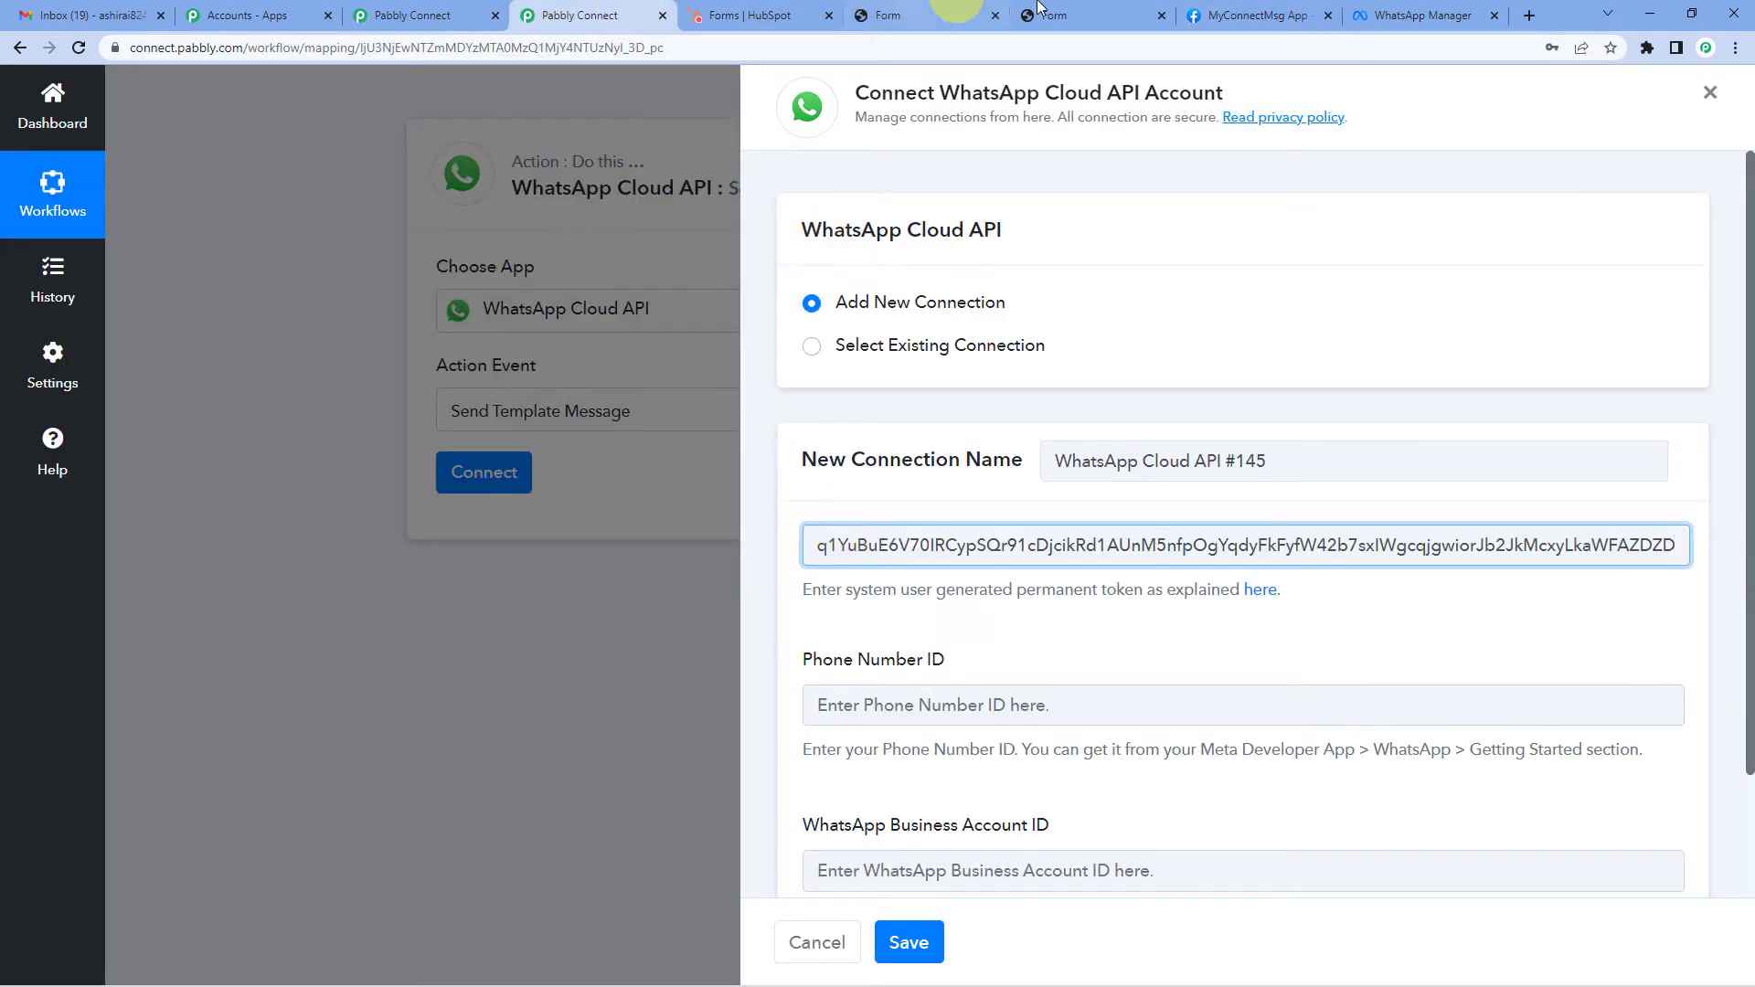
Step: Point out the token's expiry notice and the Temporary access token heading on Meta's page
{"action": "left_click", "coordinate": [1225, 15]}
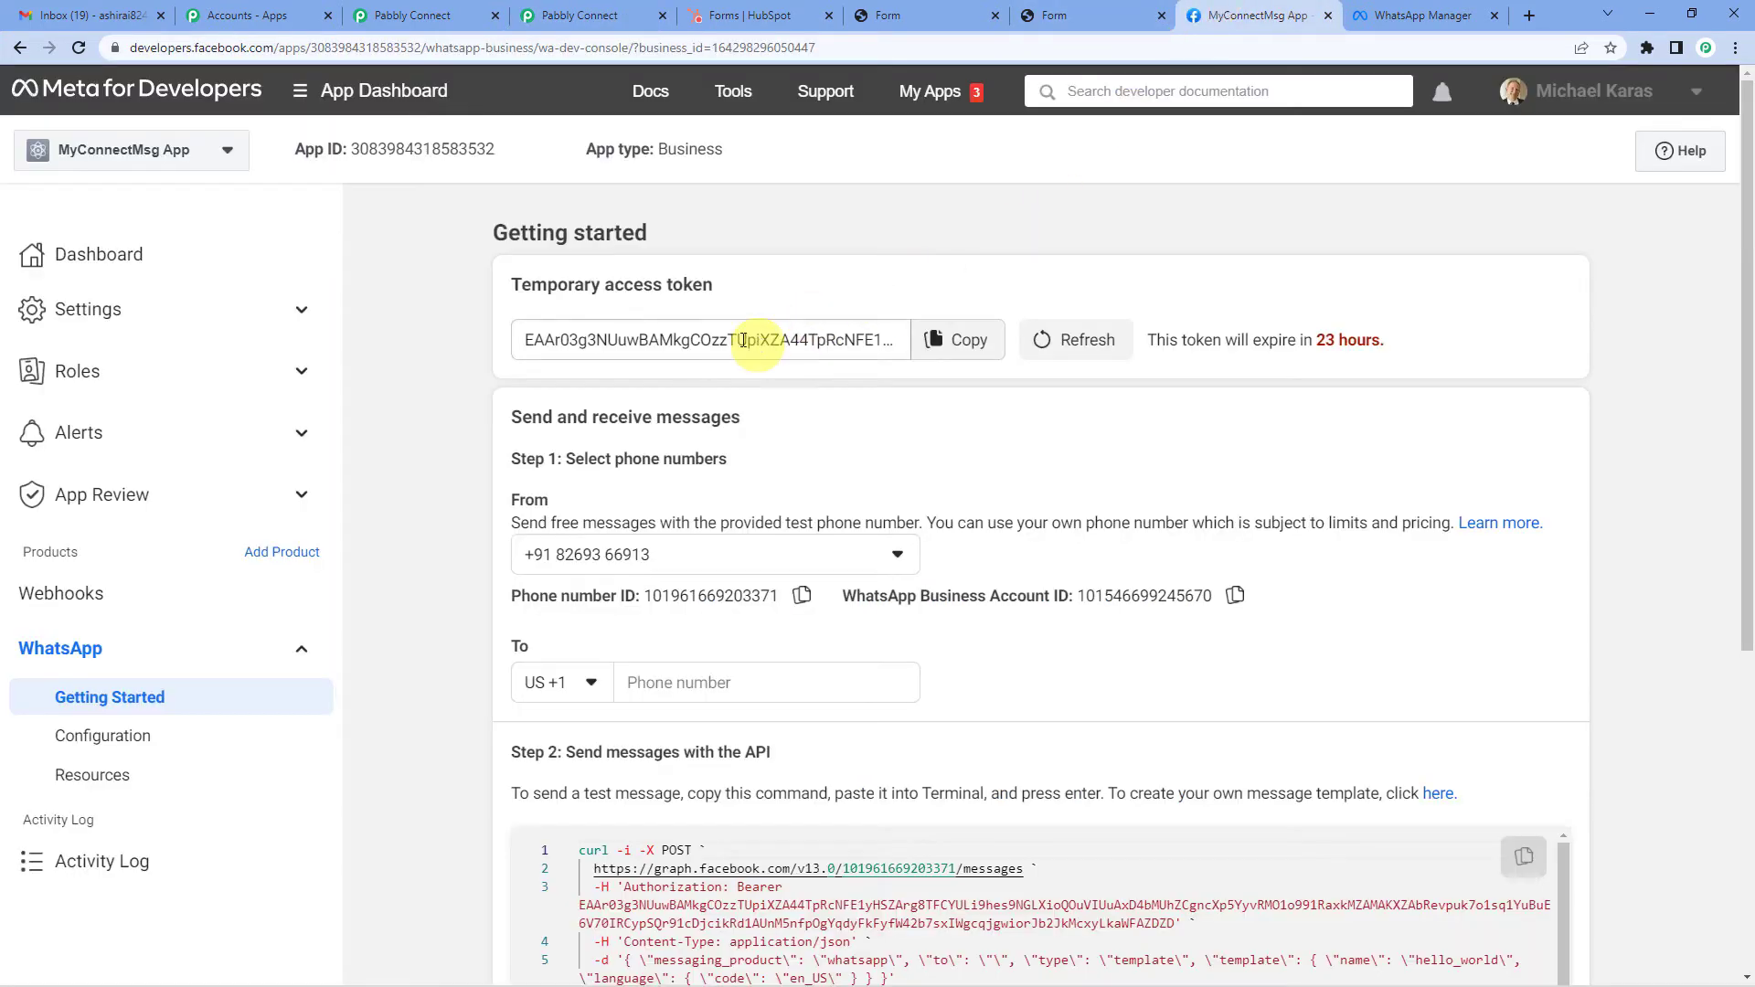
{"action": "left_click_drag", "start_coordinate": [1146, 345], "coordinate": [1394, 347]}
{"action": "left_click", "coordinate": [1385, 345]}
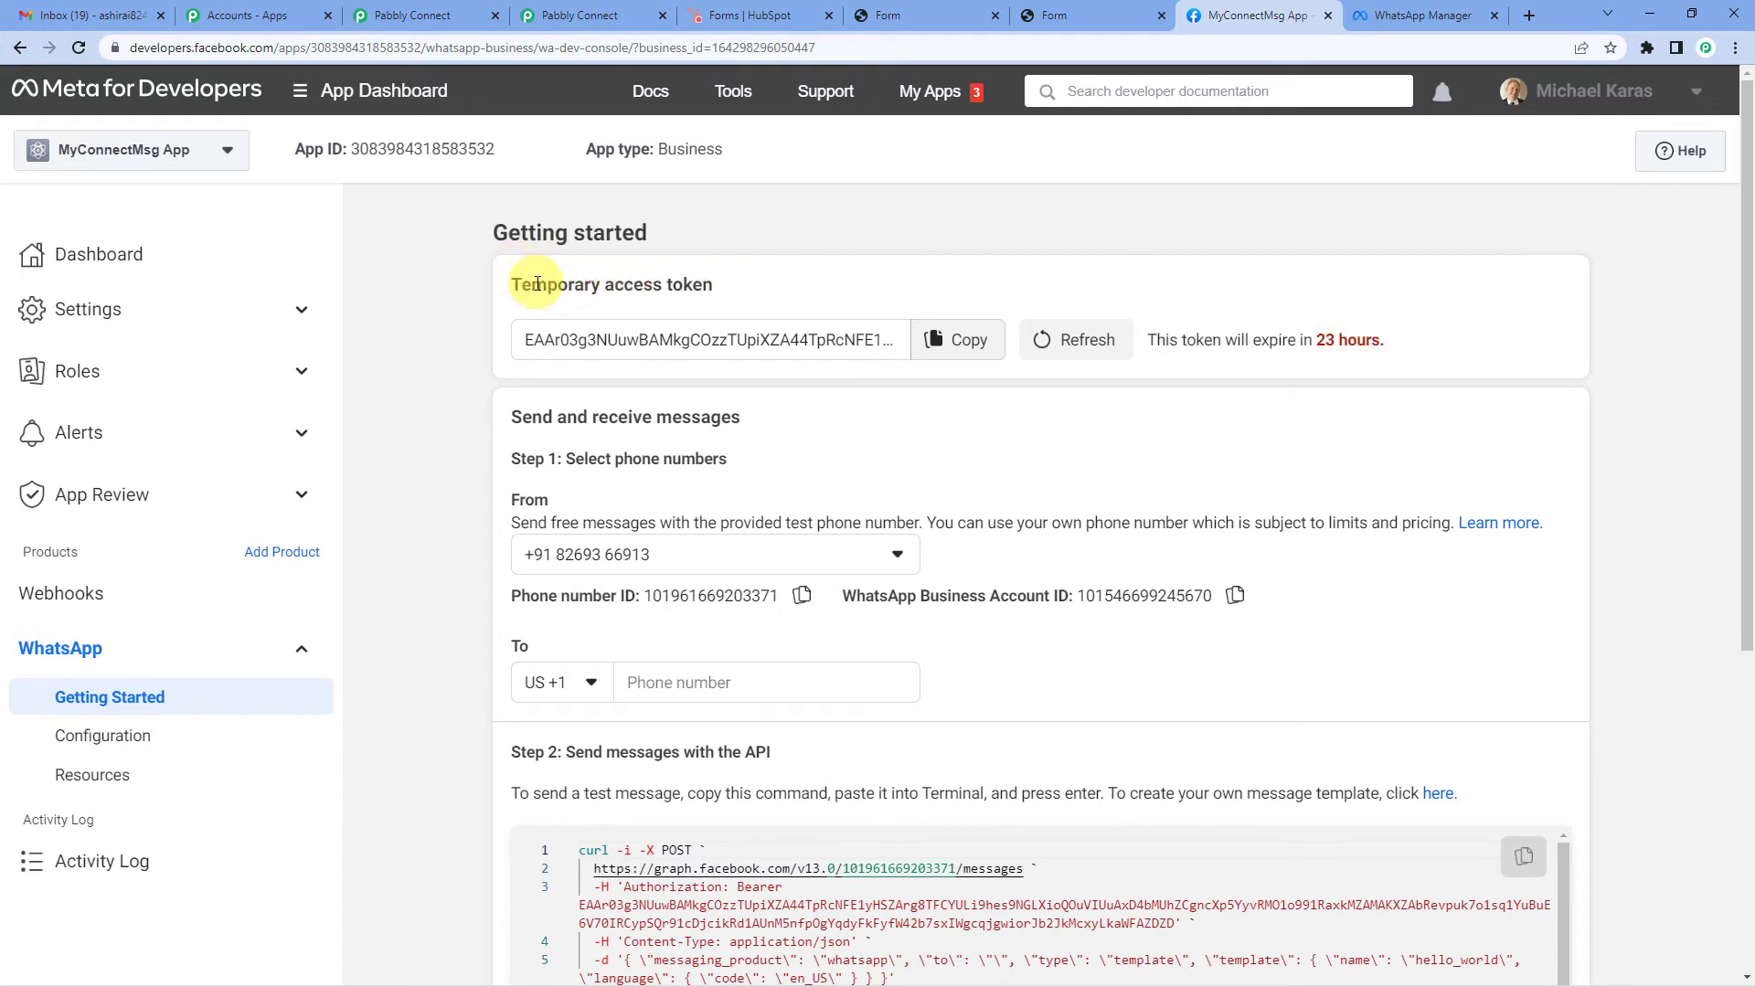
{"action": "left_click_drag", "start_coordinate": [531, 285], "coordinate": [733, 297]}
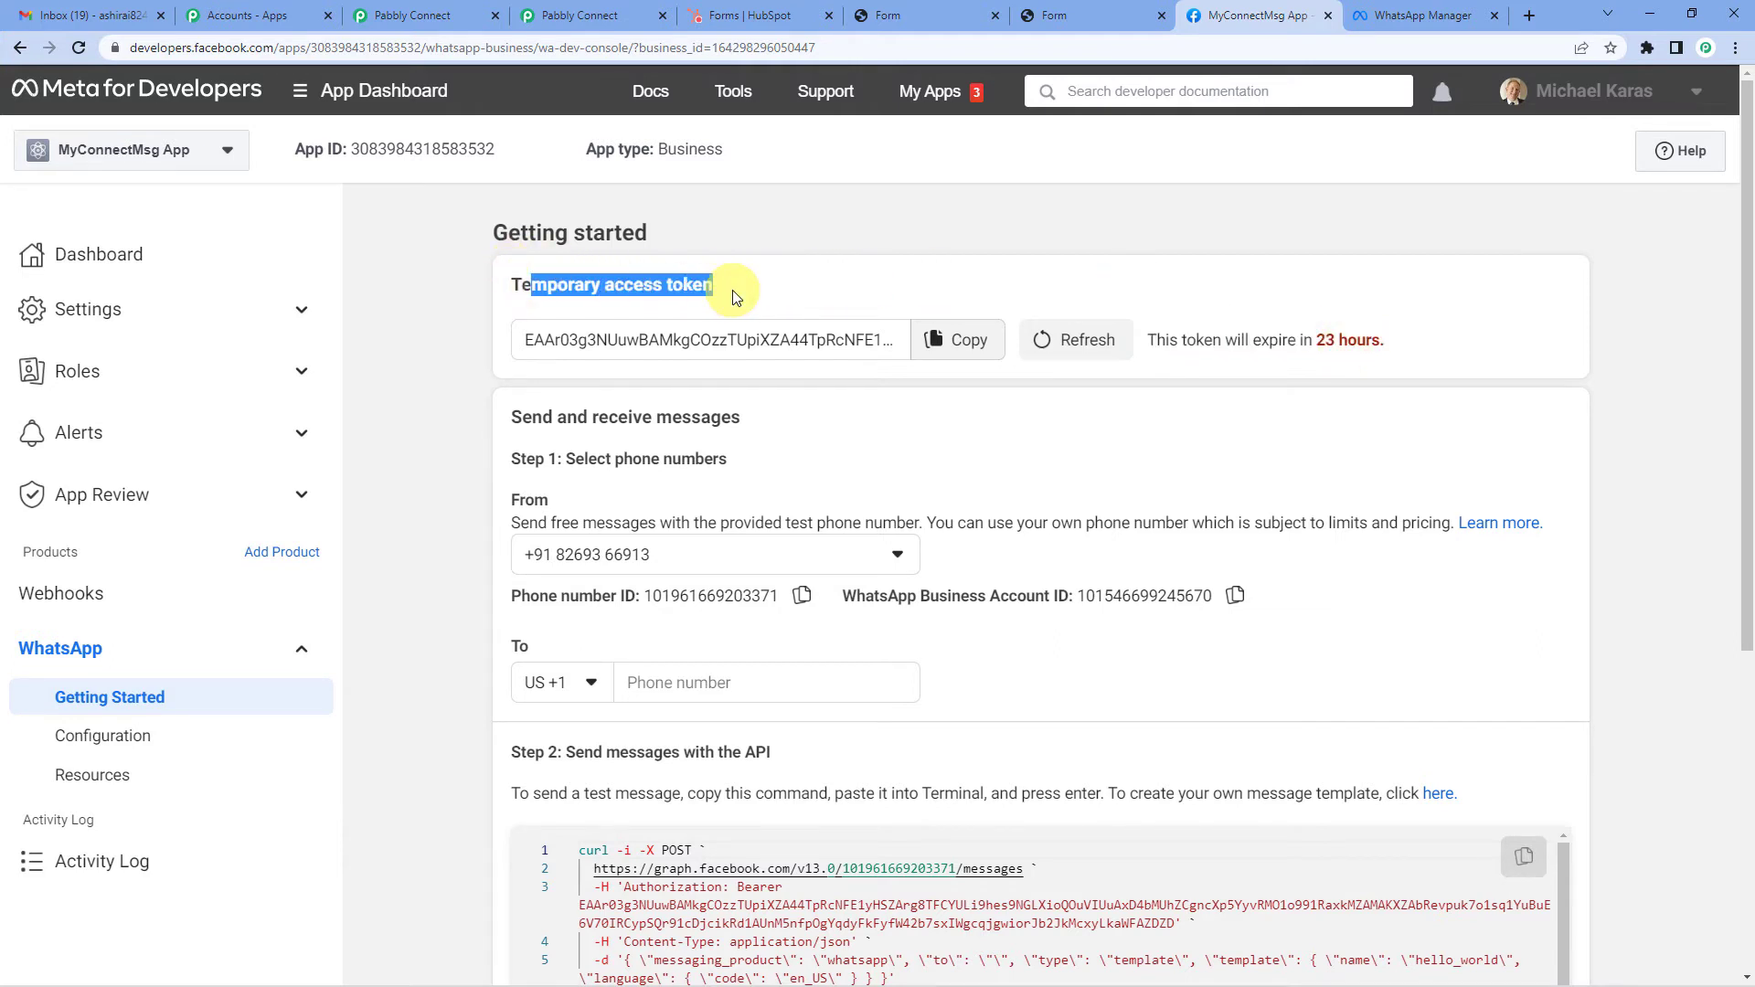
{"action": "left_click", "coordinate": [1296, 364]}
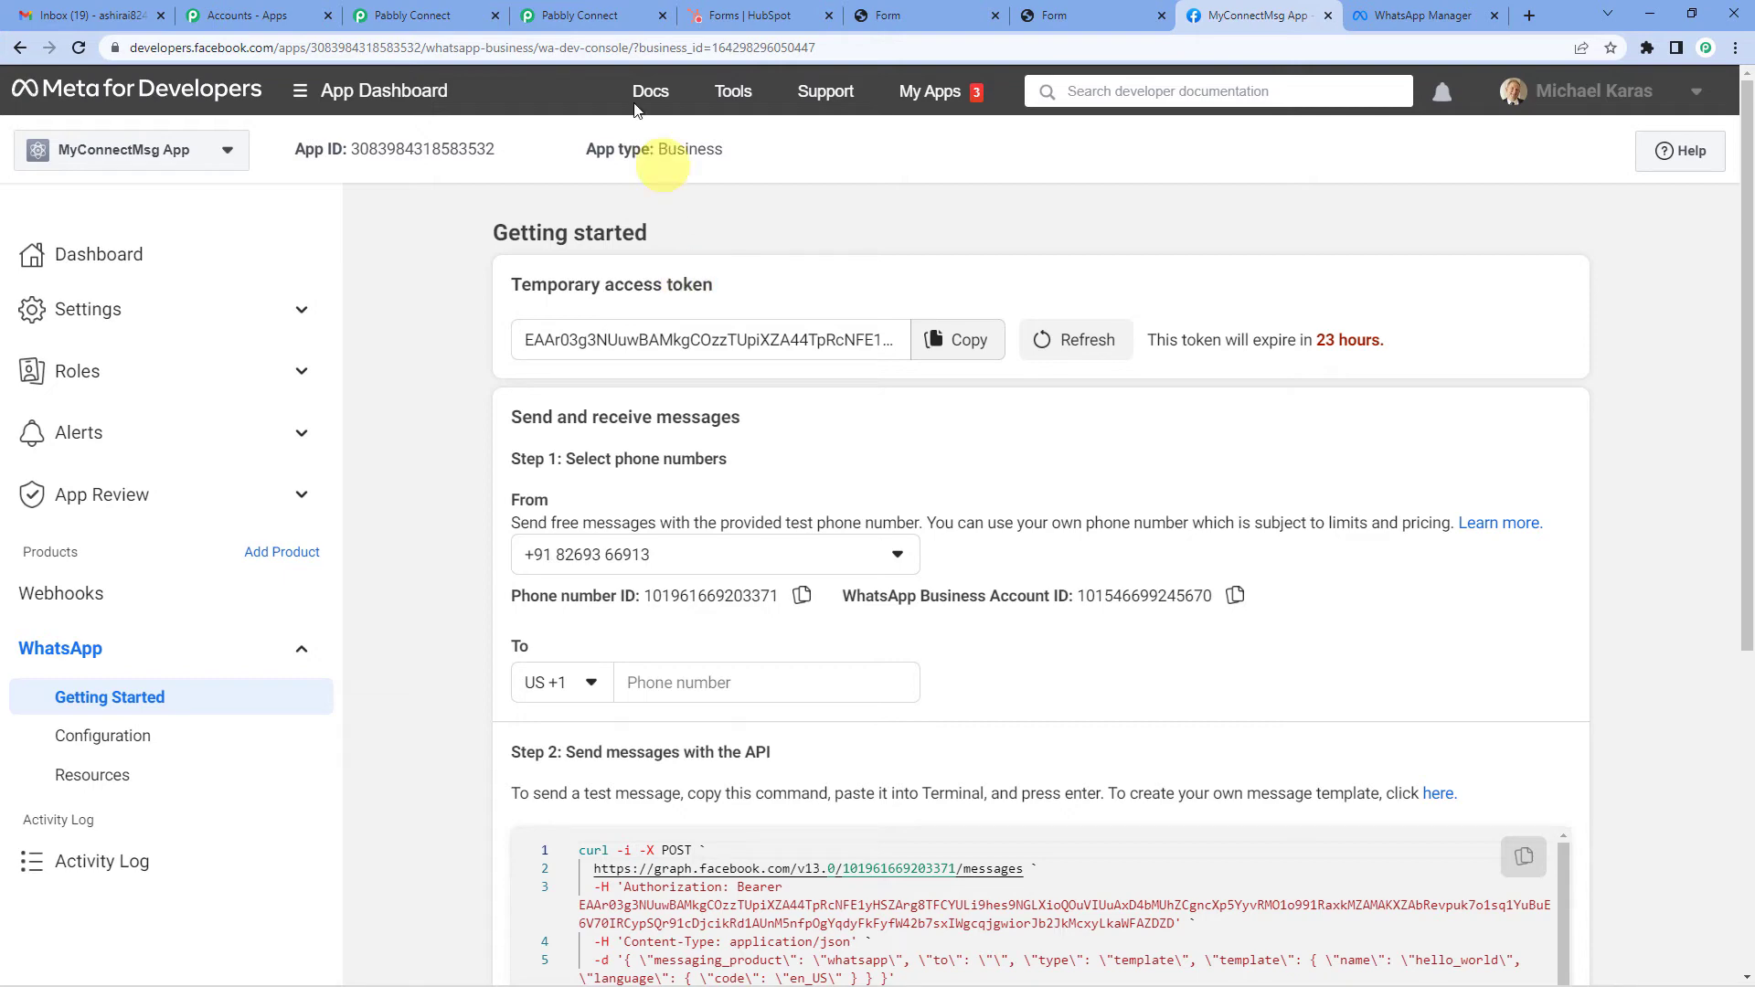
{"action": "left_click", "coordinate": [580, 16]}
Step: Paste the Phone number ID from Meta into Pabbly's Phone Number ID field
{"action": "scroll", "coordinate": [1009, 635], "scroll_direction": "down", "scroll_amount": 2}
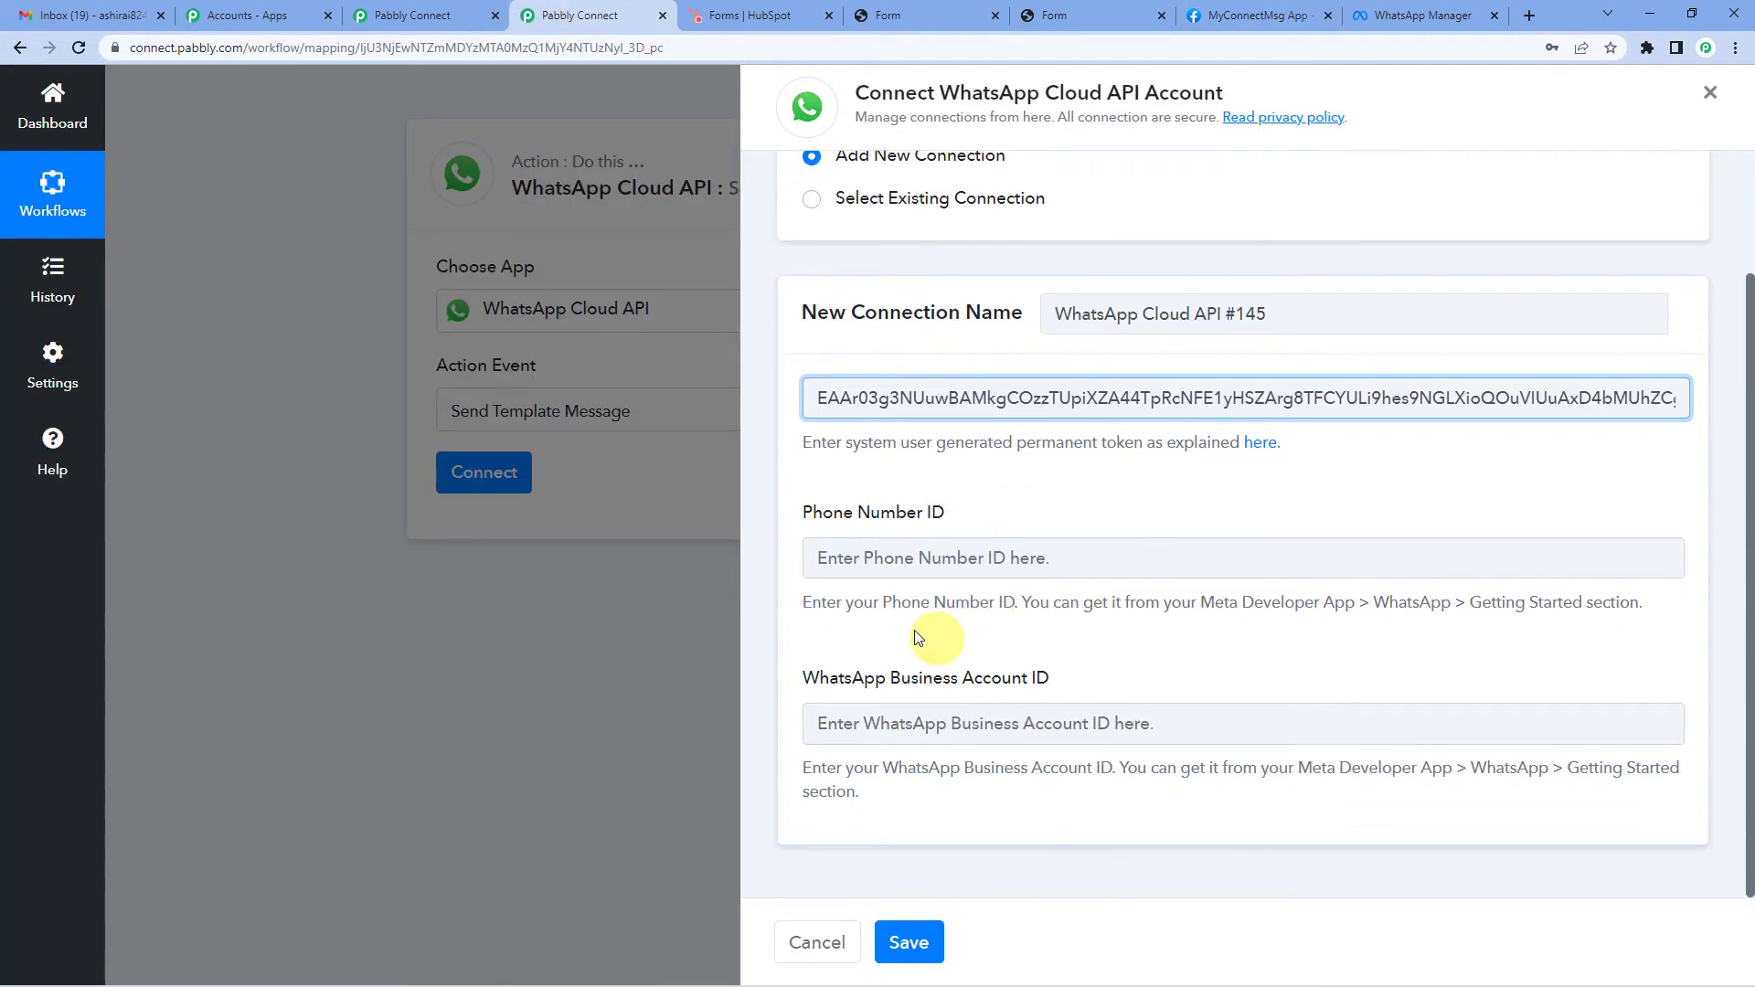
{"action": "left_click", "coordinate": [1207, 15]}
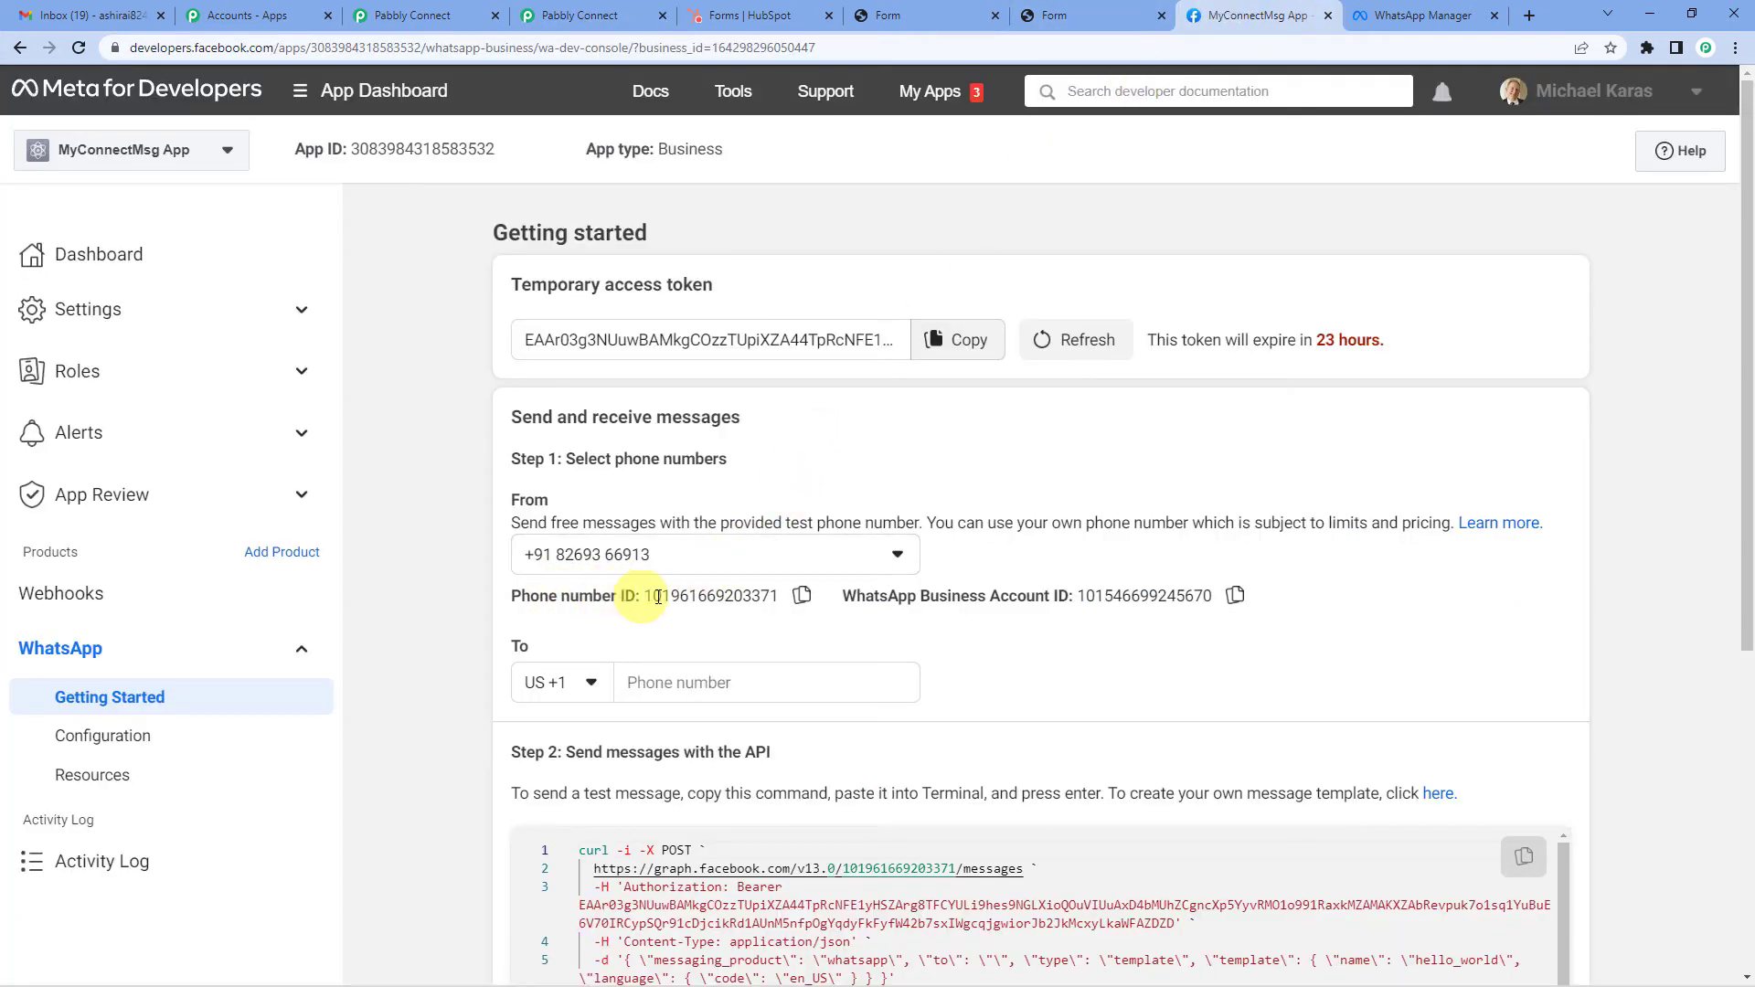
{"action": "left_click", "coordinate": [804, 599]}
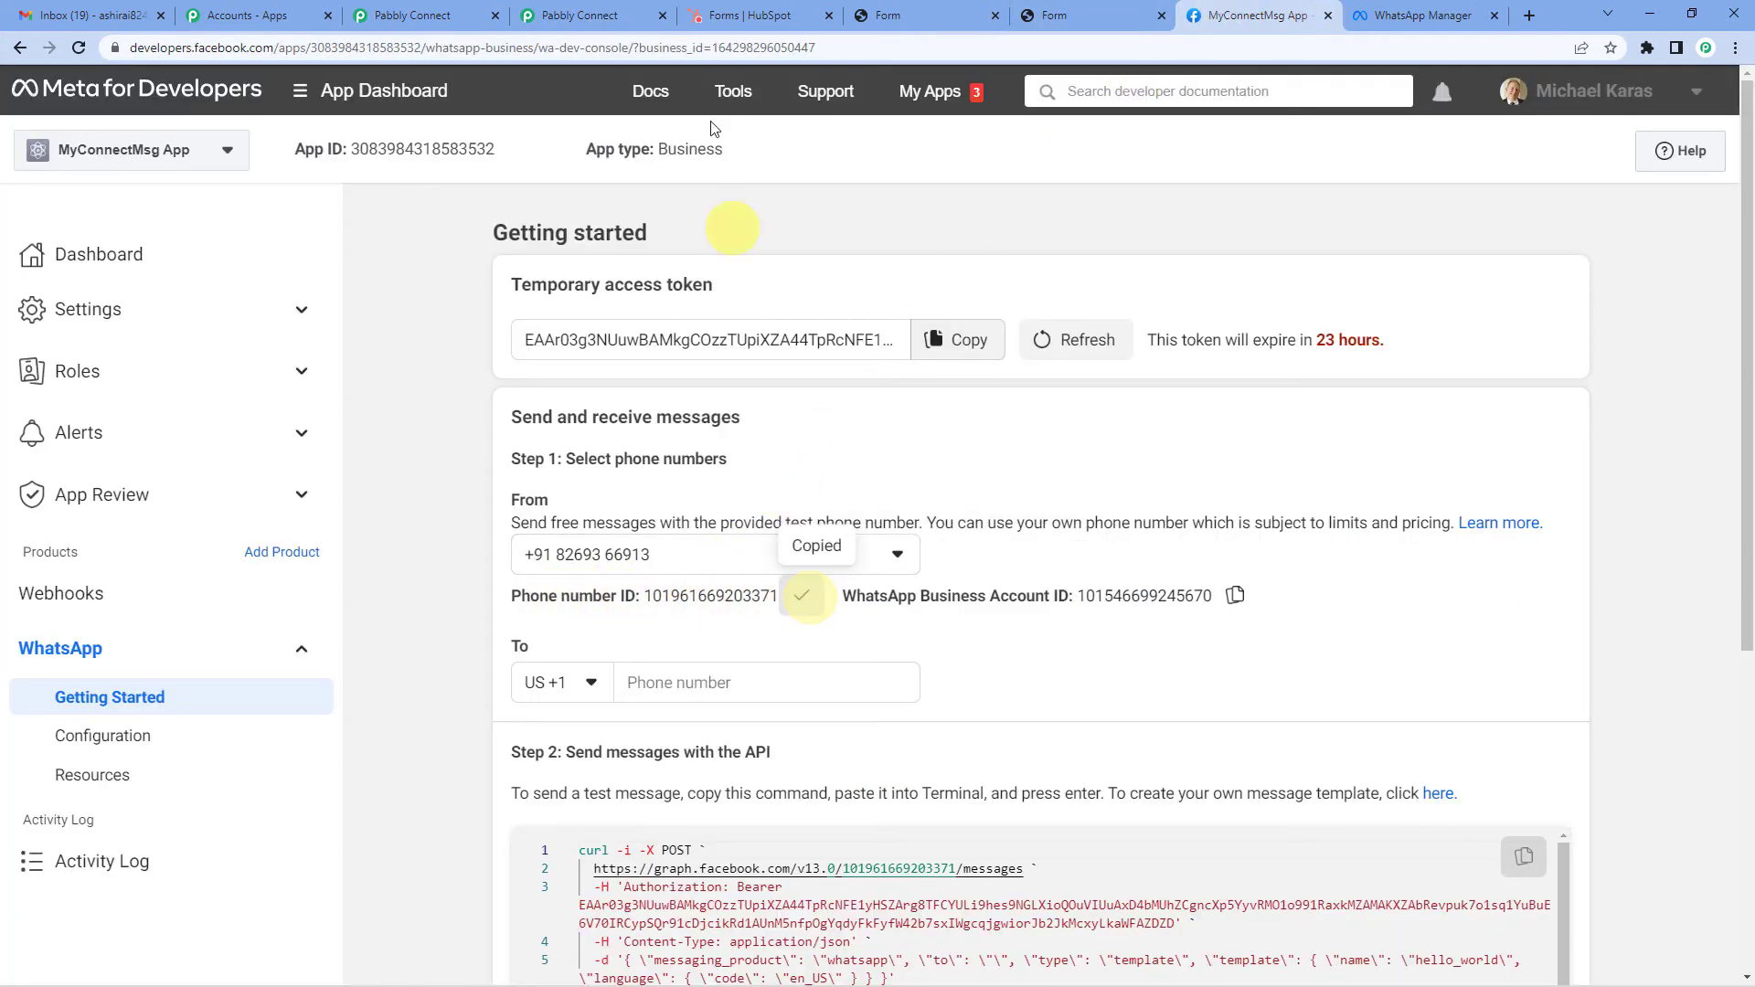
{"action": "left_click", "coordinate": [586, 16]}
{"action": "left_click", "coordinate": [852, 562]}
{"action": "key", "text": "ctrl+v"}
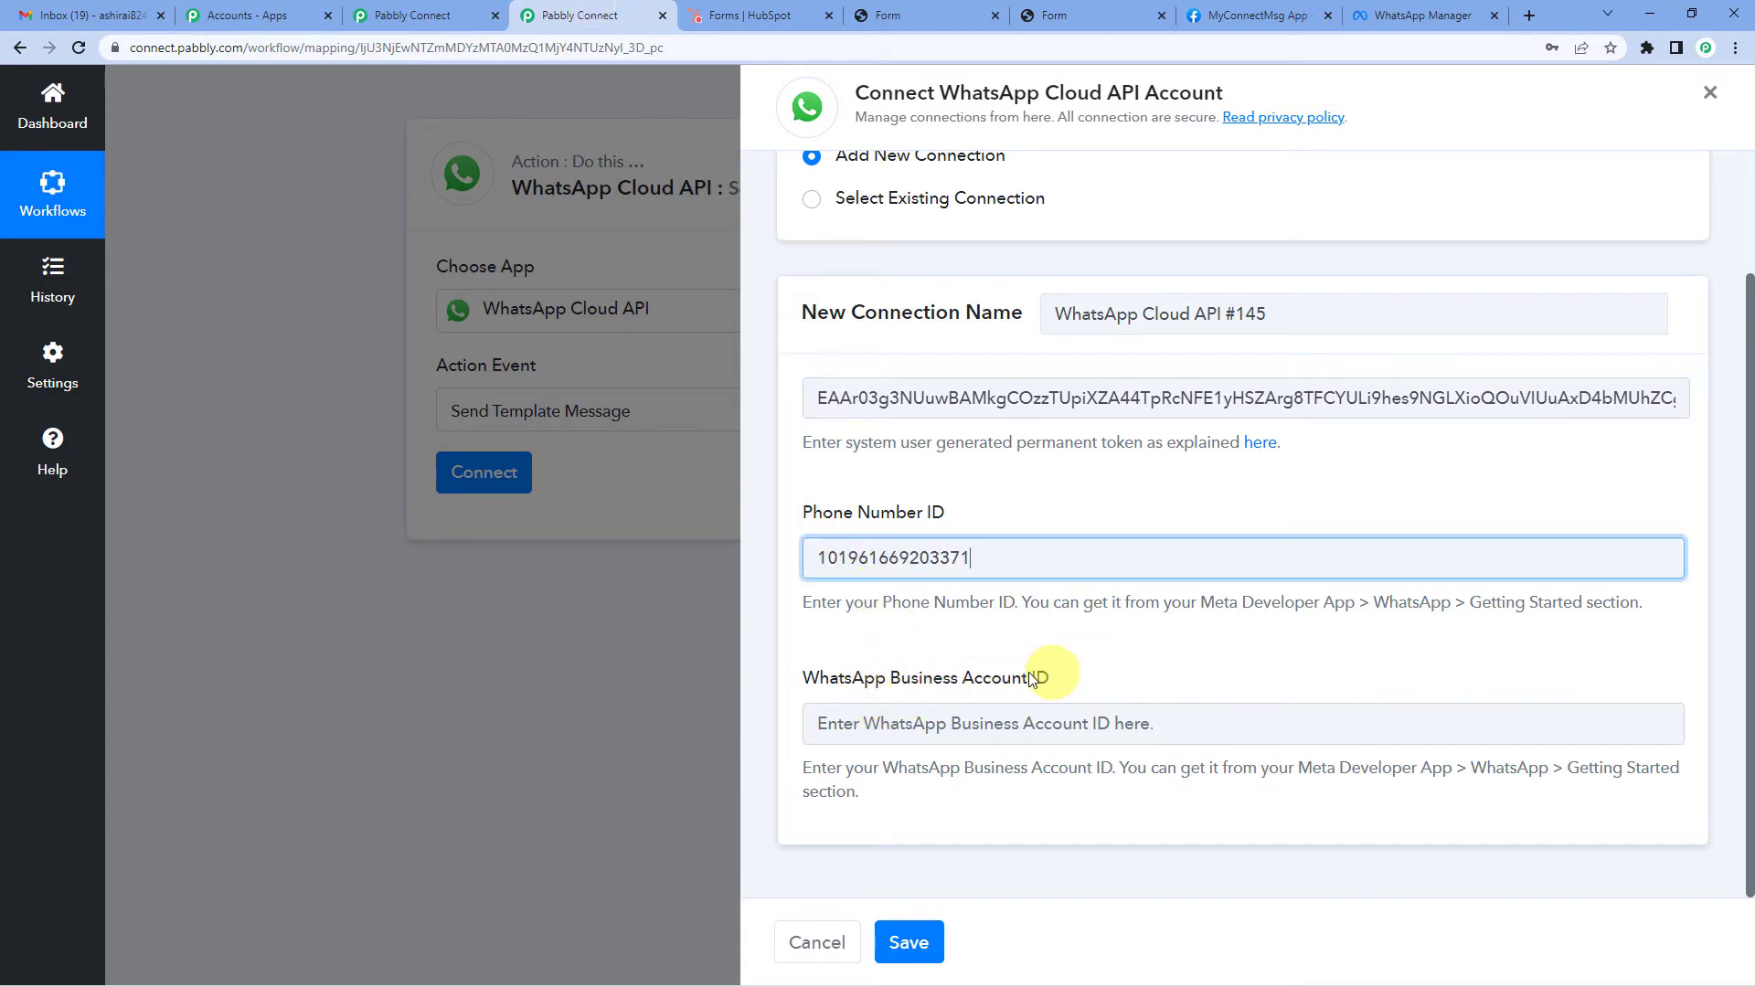
Step: Paste the WhatsApp Business Account ID into its field and save the connection
{"action": "left_click", "coordinate": [1221, 16]}
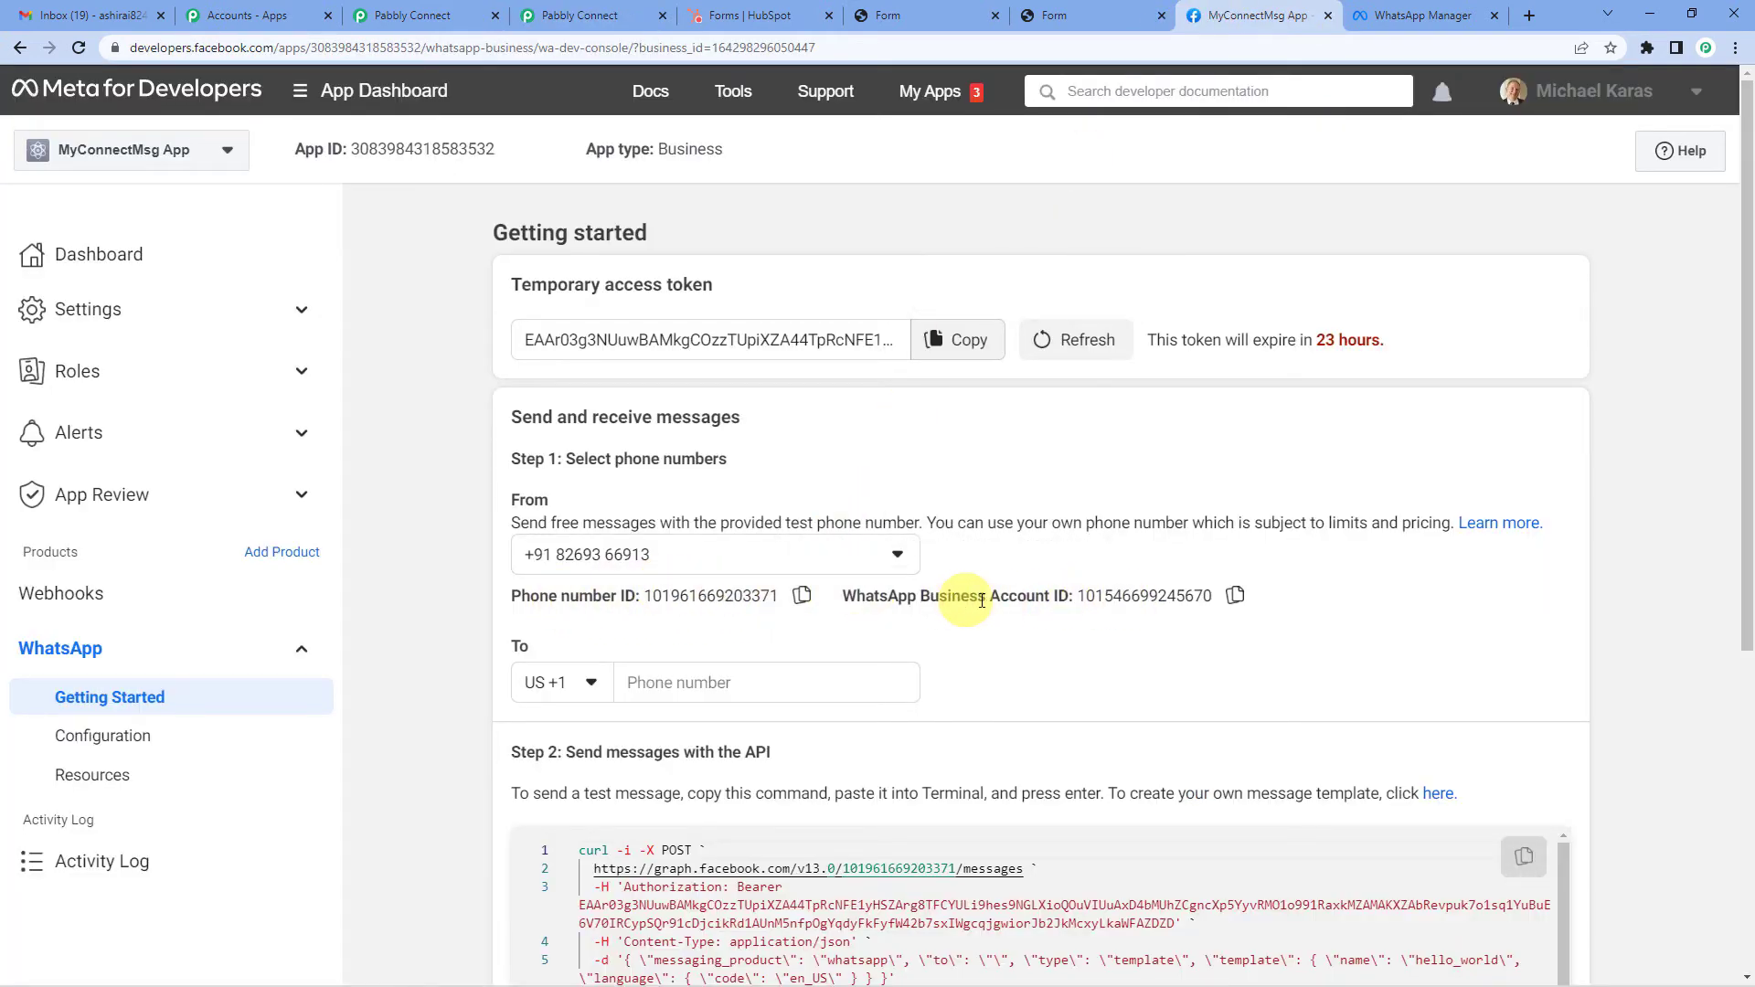
{"action": "left_click", "coordinate": [1236, 595]}
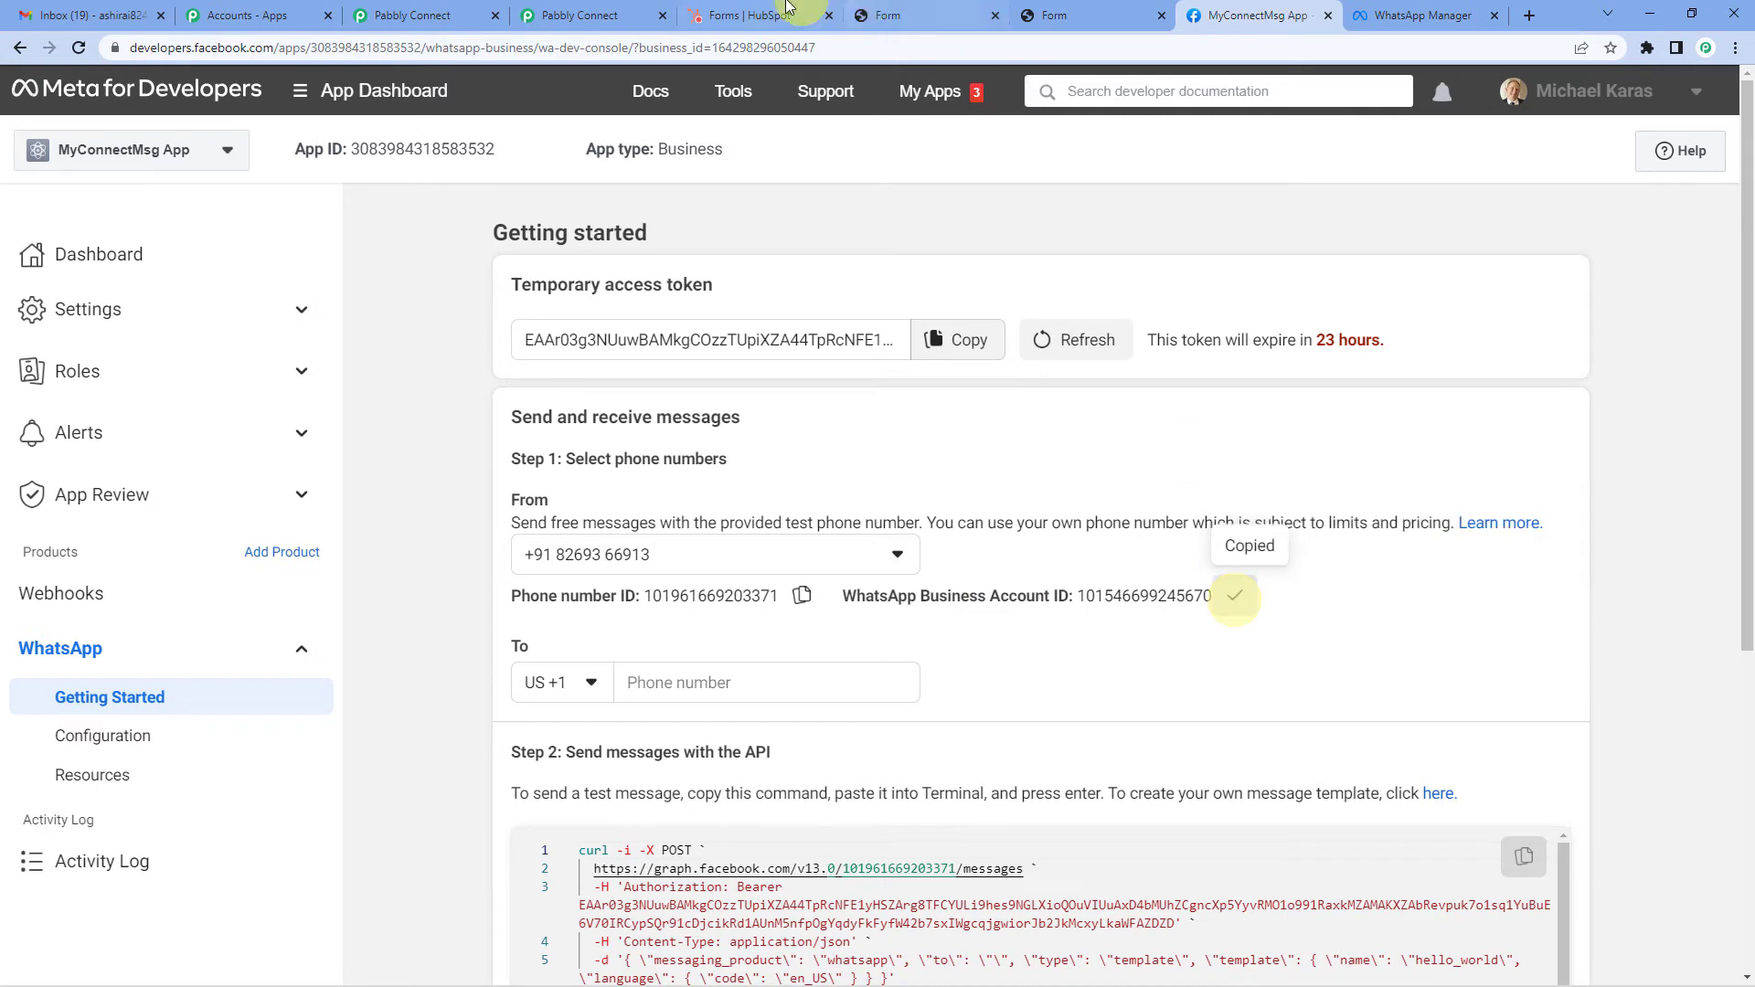
{"action": "left_click", "coordinate": [585, 15]}
{"action": "left_click", "coordinate": [943, 724]}
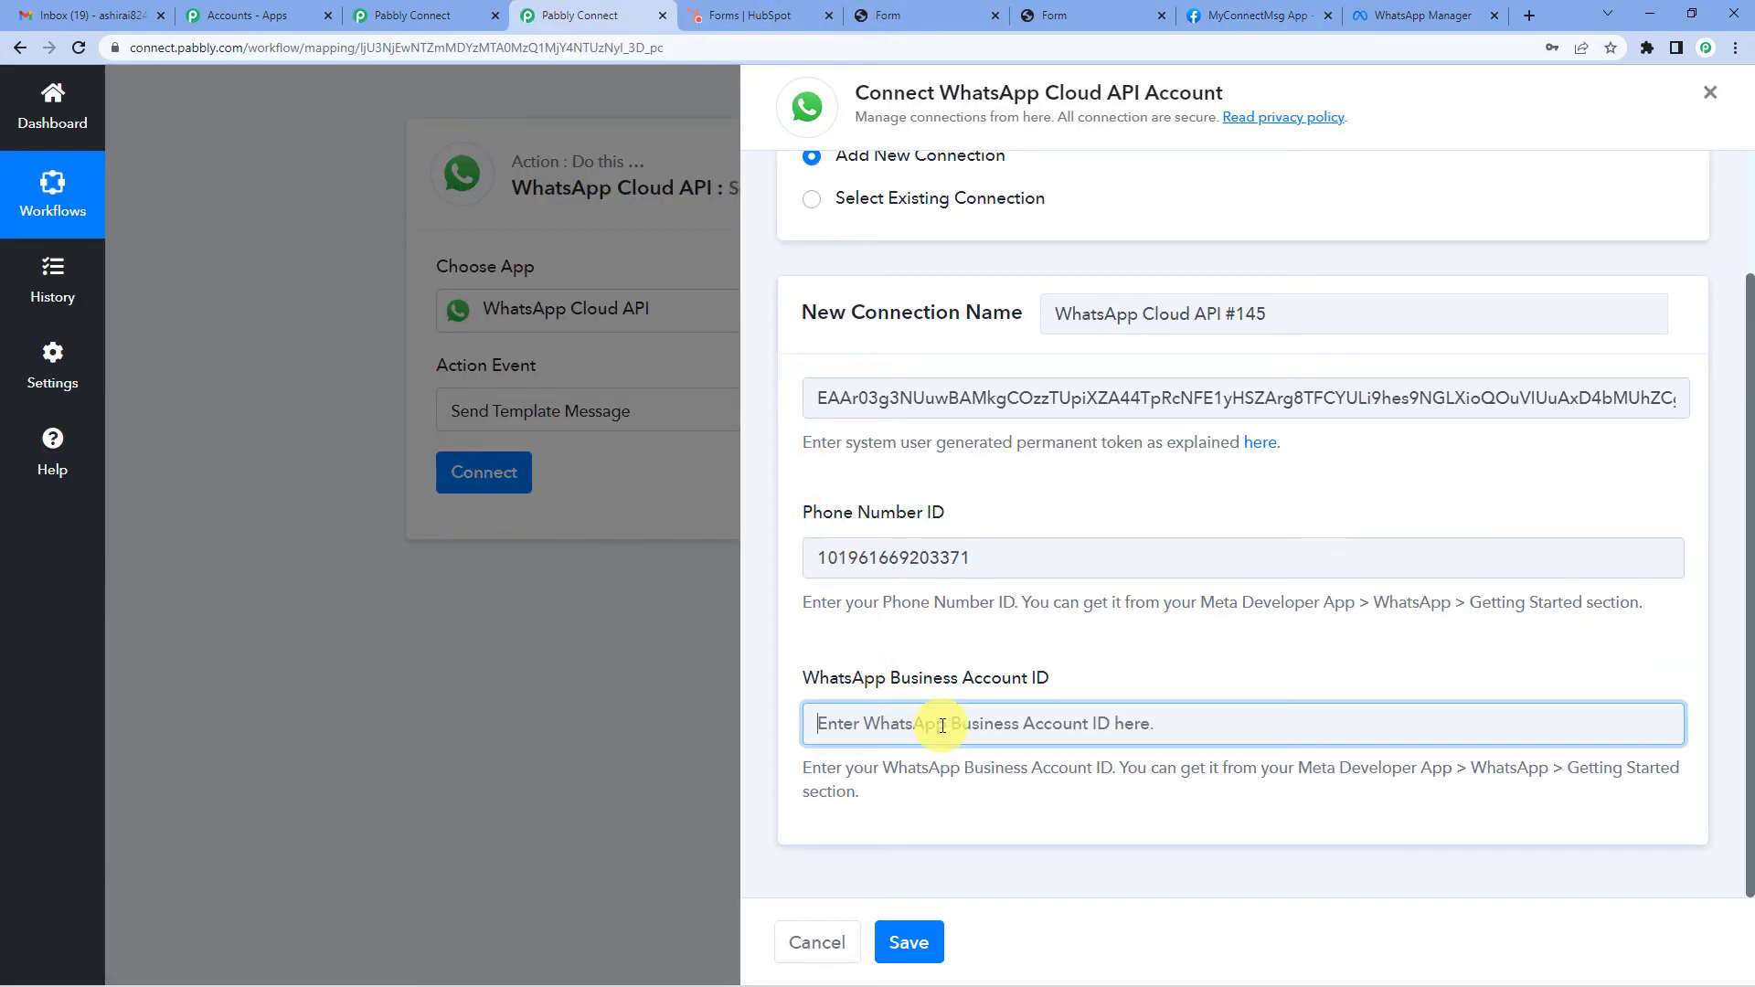
{"action": "key", "text": "ctrl+v"}
{"action": "left_click", "coordinate": [910, 943]}
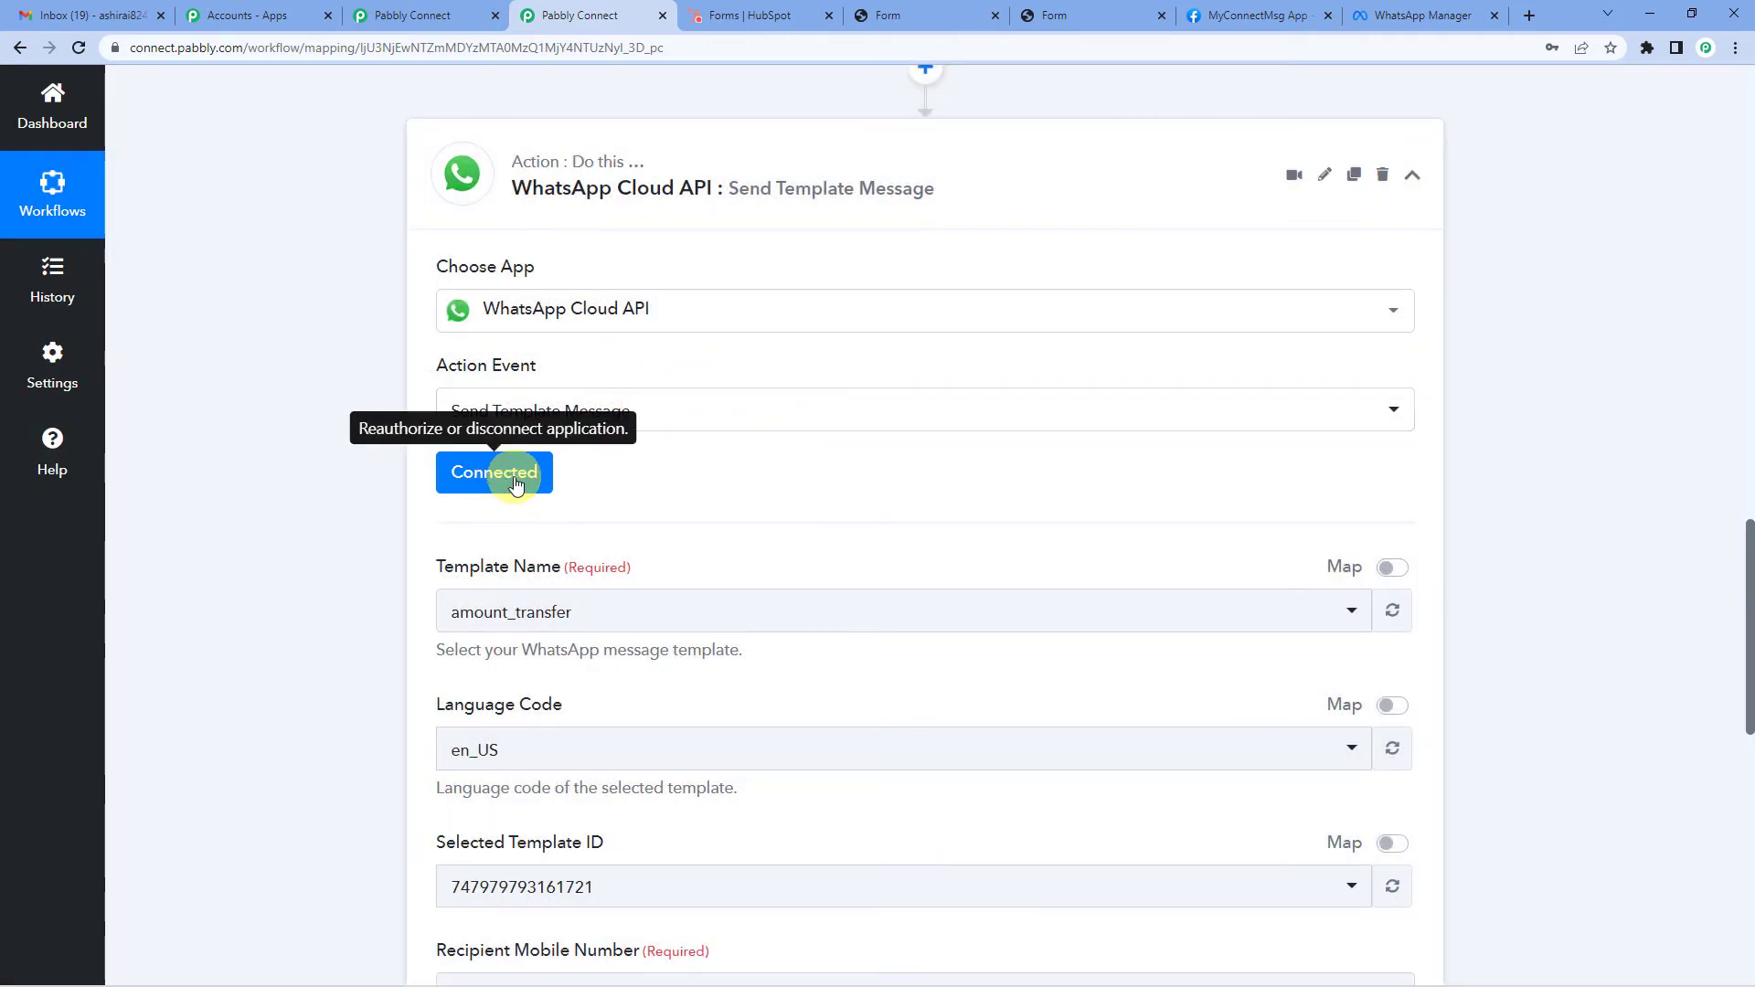
Step: Switch Template Name from amount_transfer to reply_to_lead, which fills language en_US
{"action": "scroll", "coordinate": [588, 546], "scroll_direction": "down", "scroll_amount": 2}
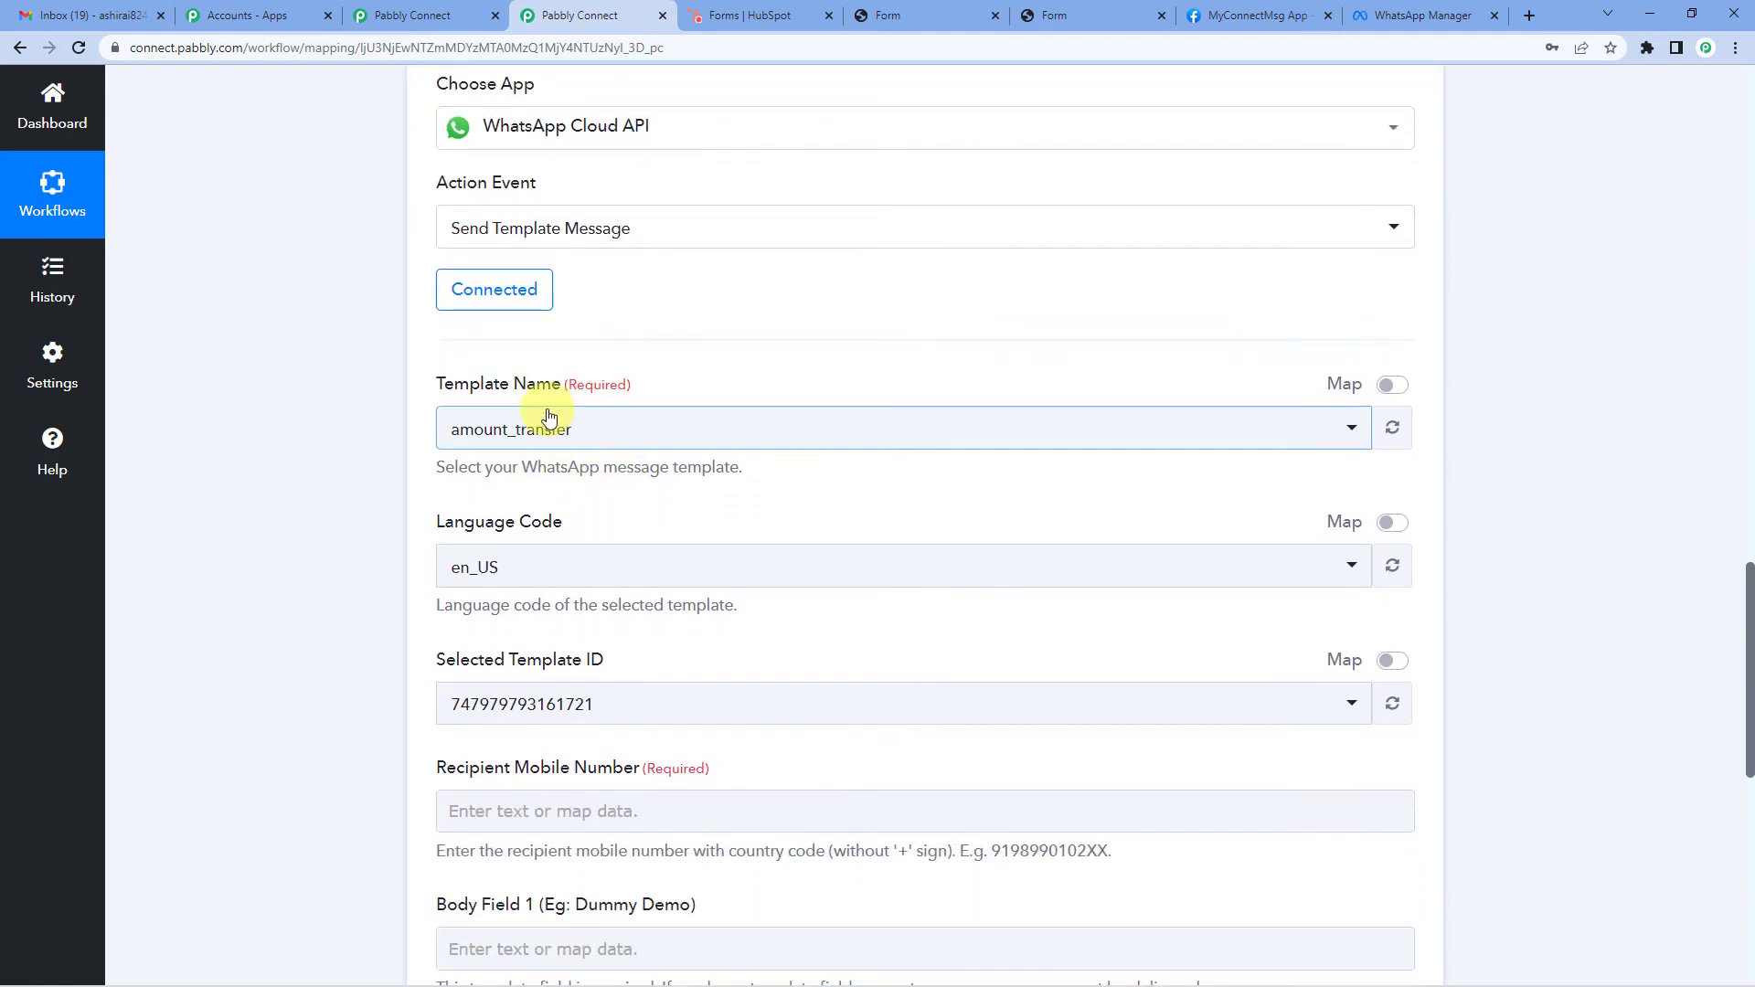
{"action": "left_click", "coordinate": [565, 426]}
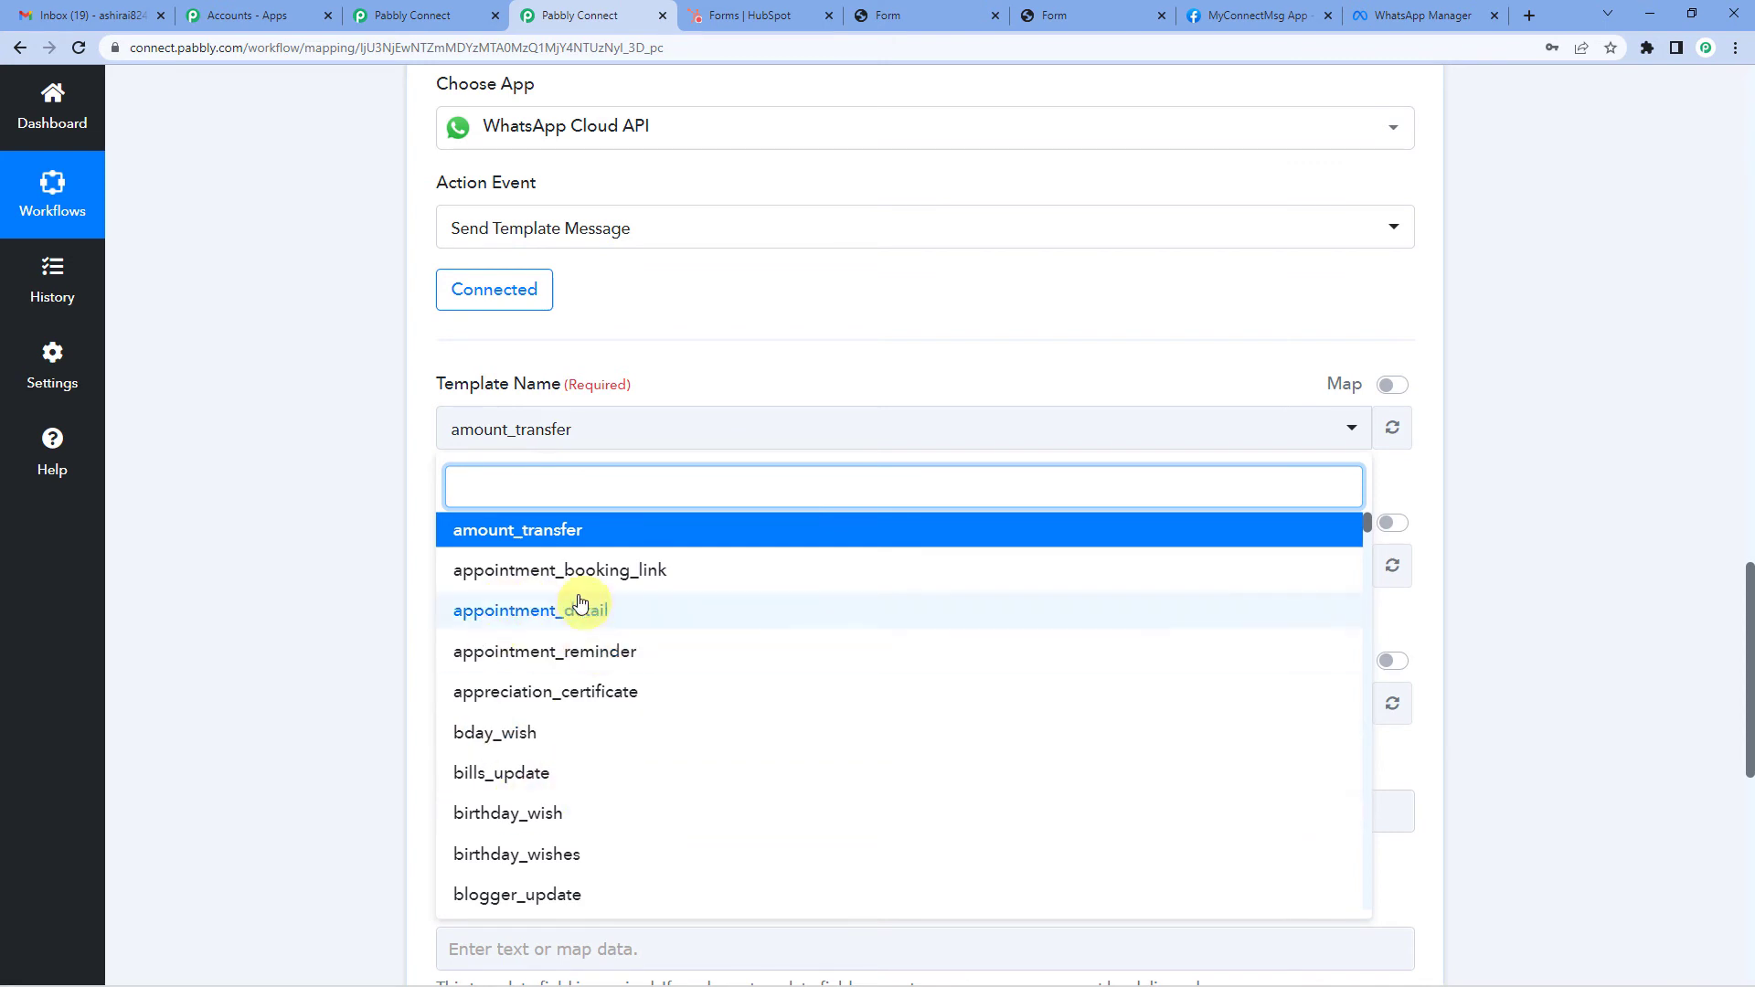
{"action": "scroll", "coordinate": [568, 630], "scroll_direction": "down", "scroll_amount": 1}
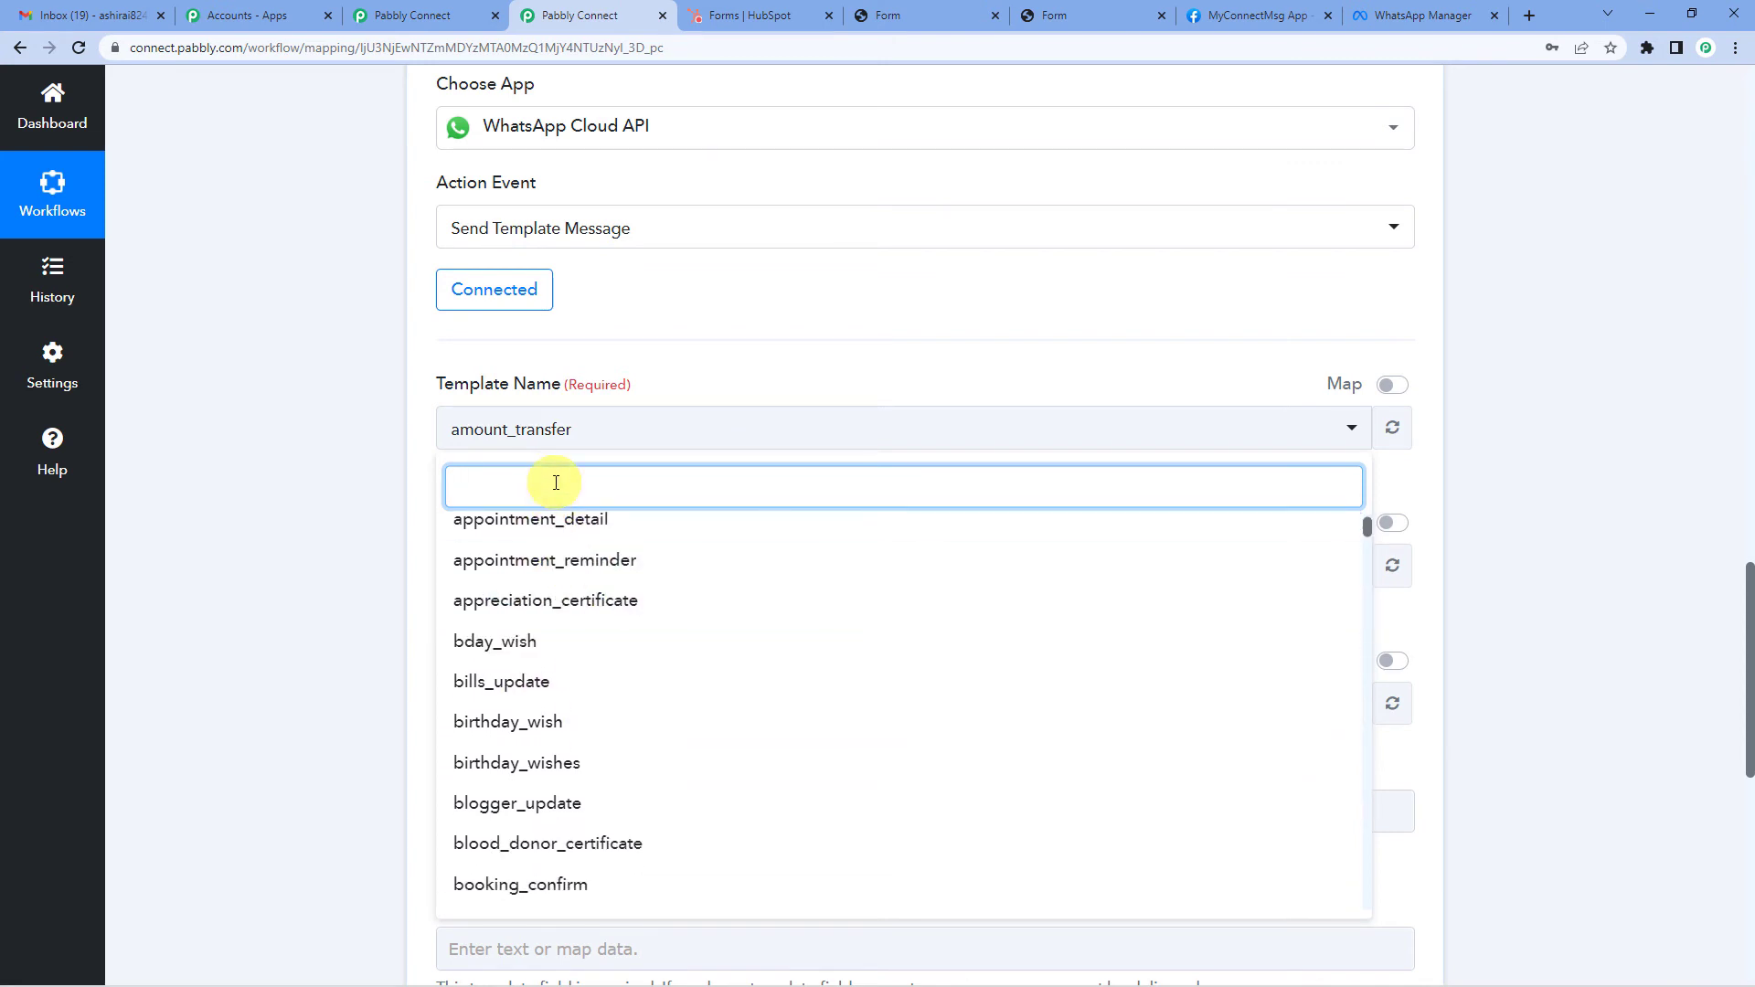
{"action": "type", "text": "repl"}
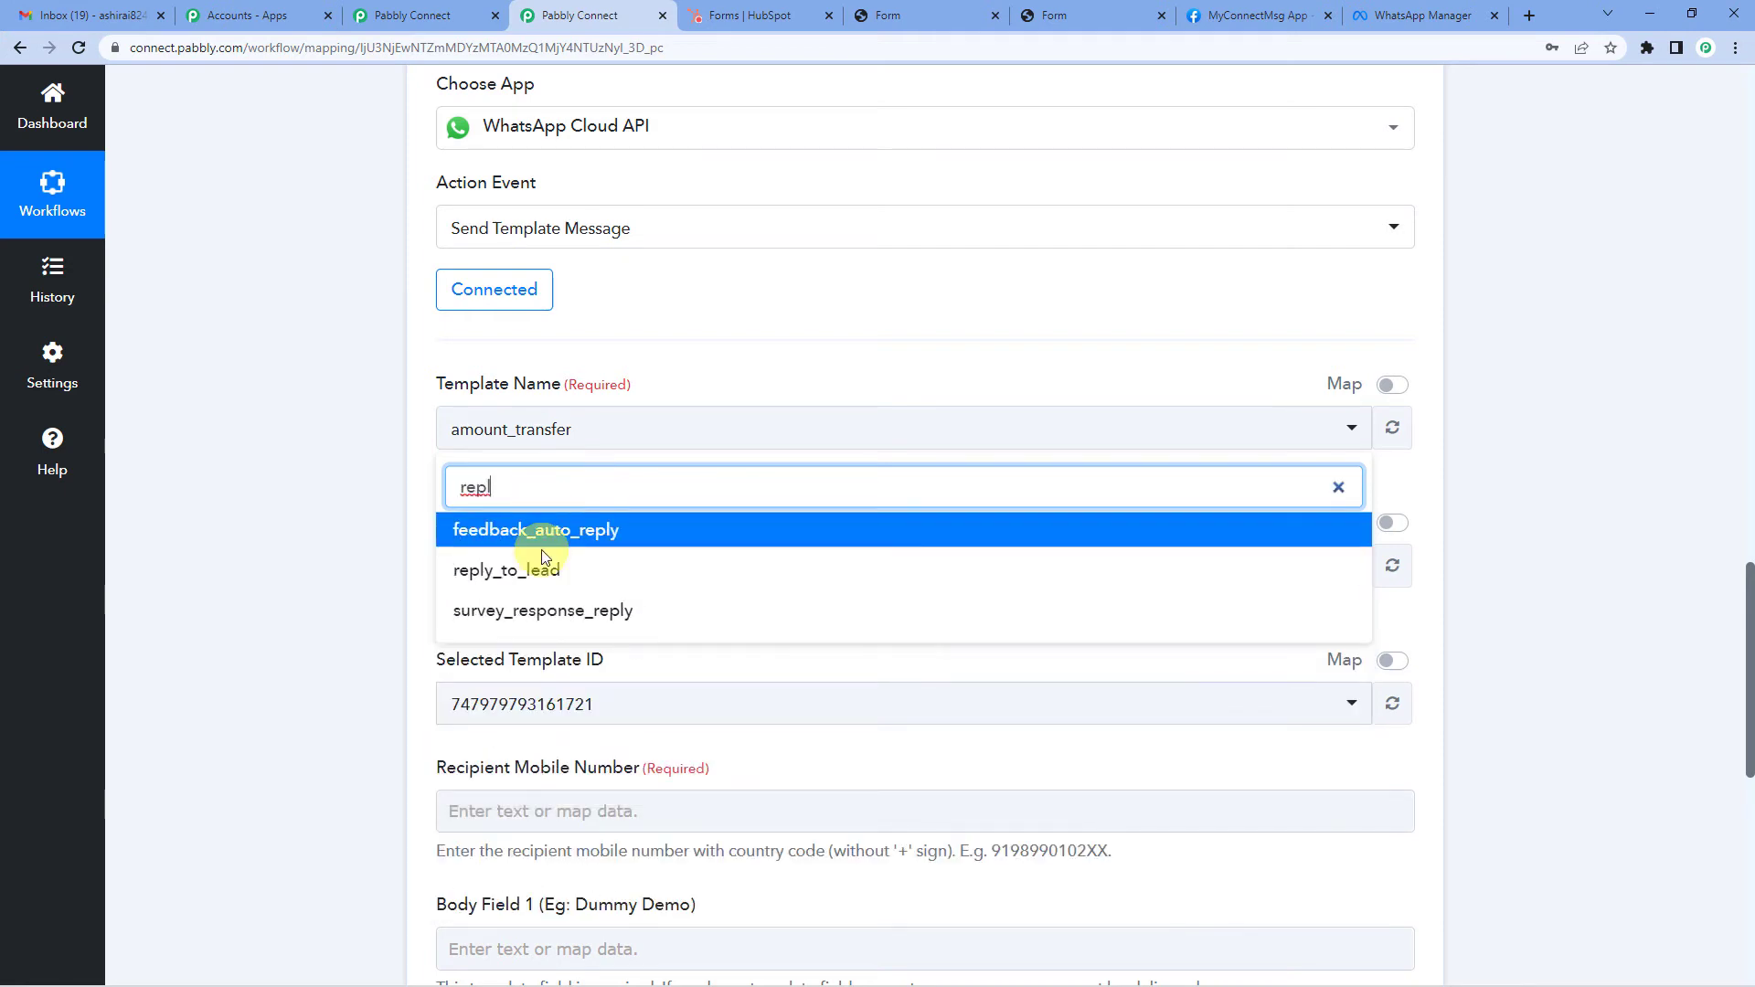
{"action": "left_click", "coordinate": [537, 569]}
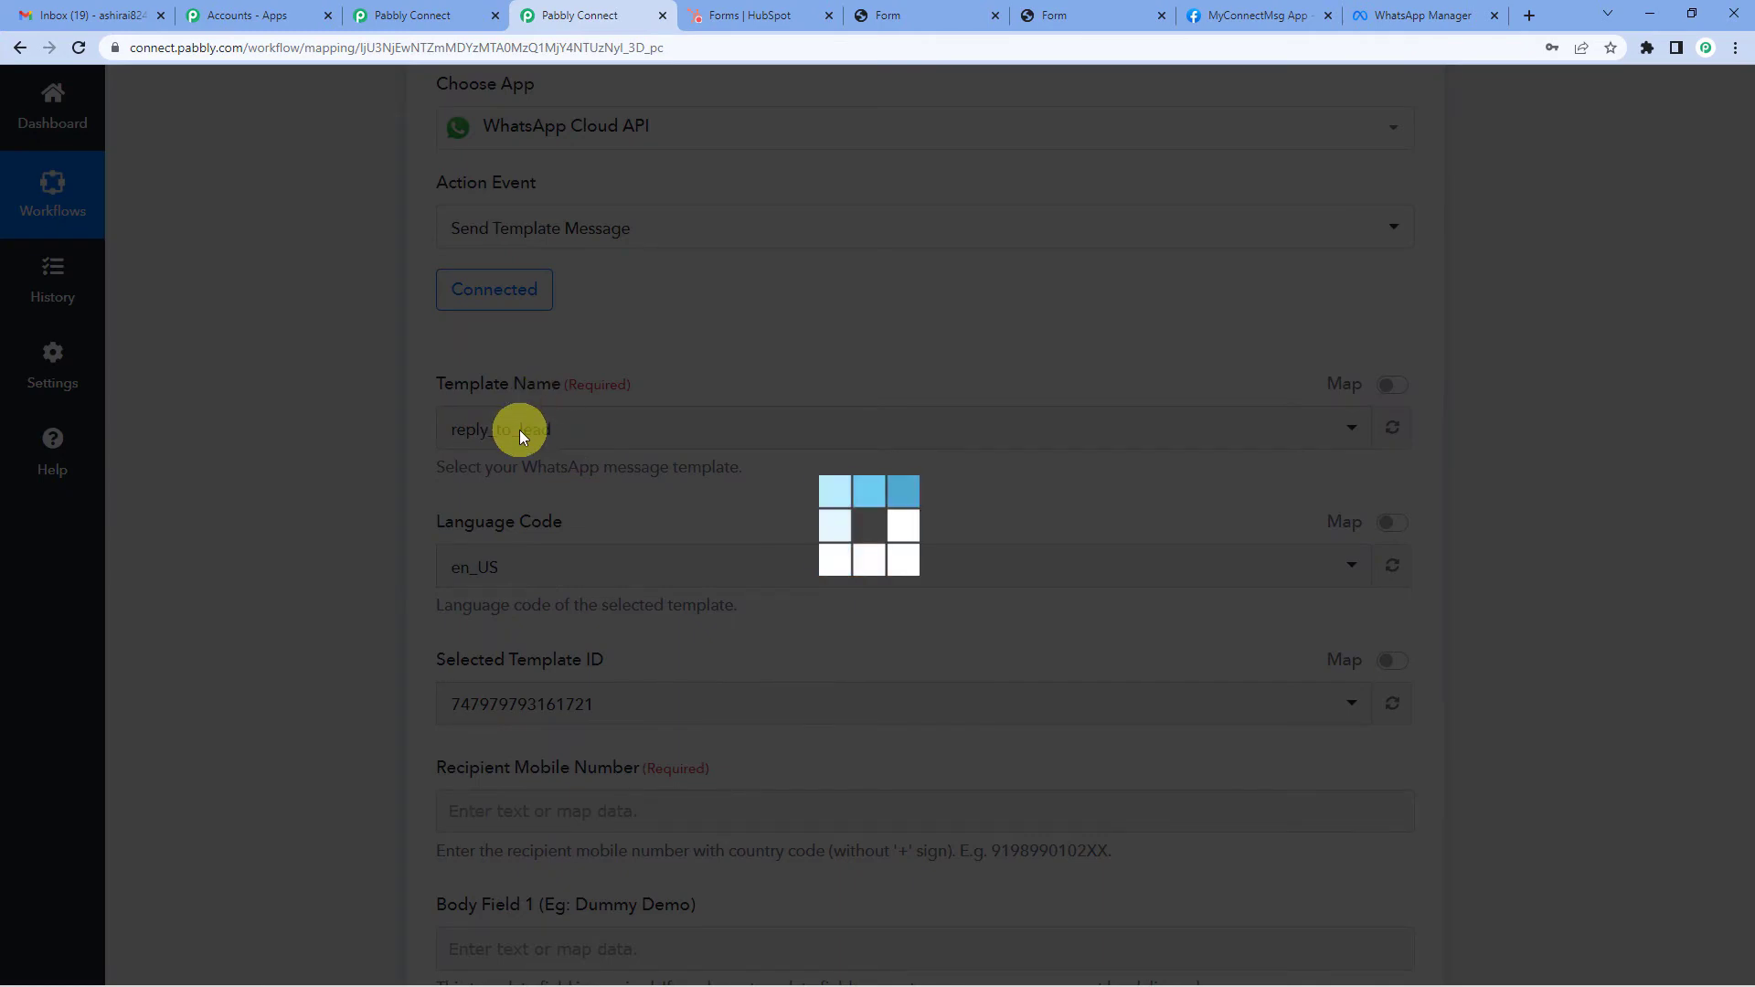
{"action": "scroll", "coordinate": [477, 350], "scroll_direction": "up", "scroll_amount": 8}
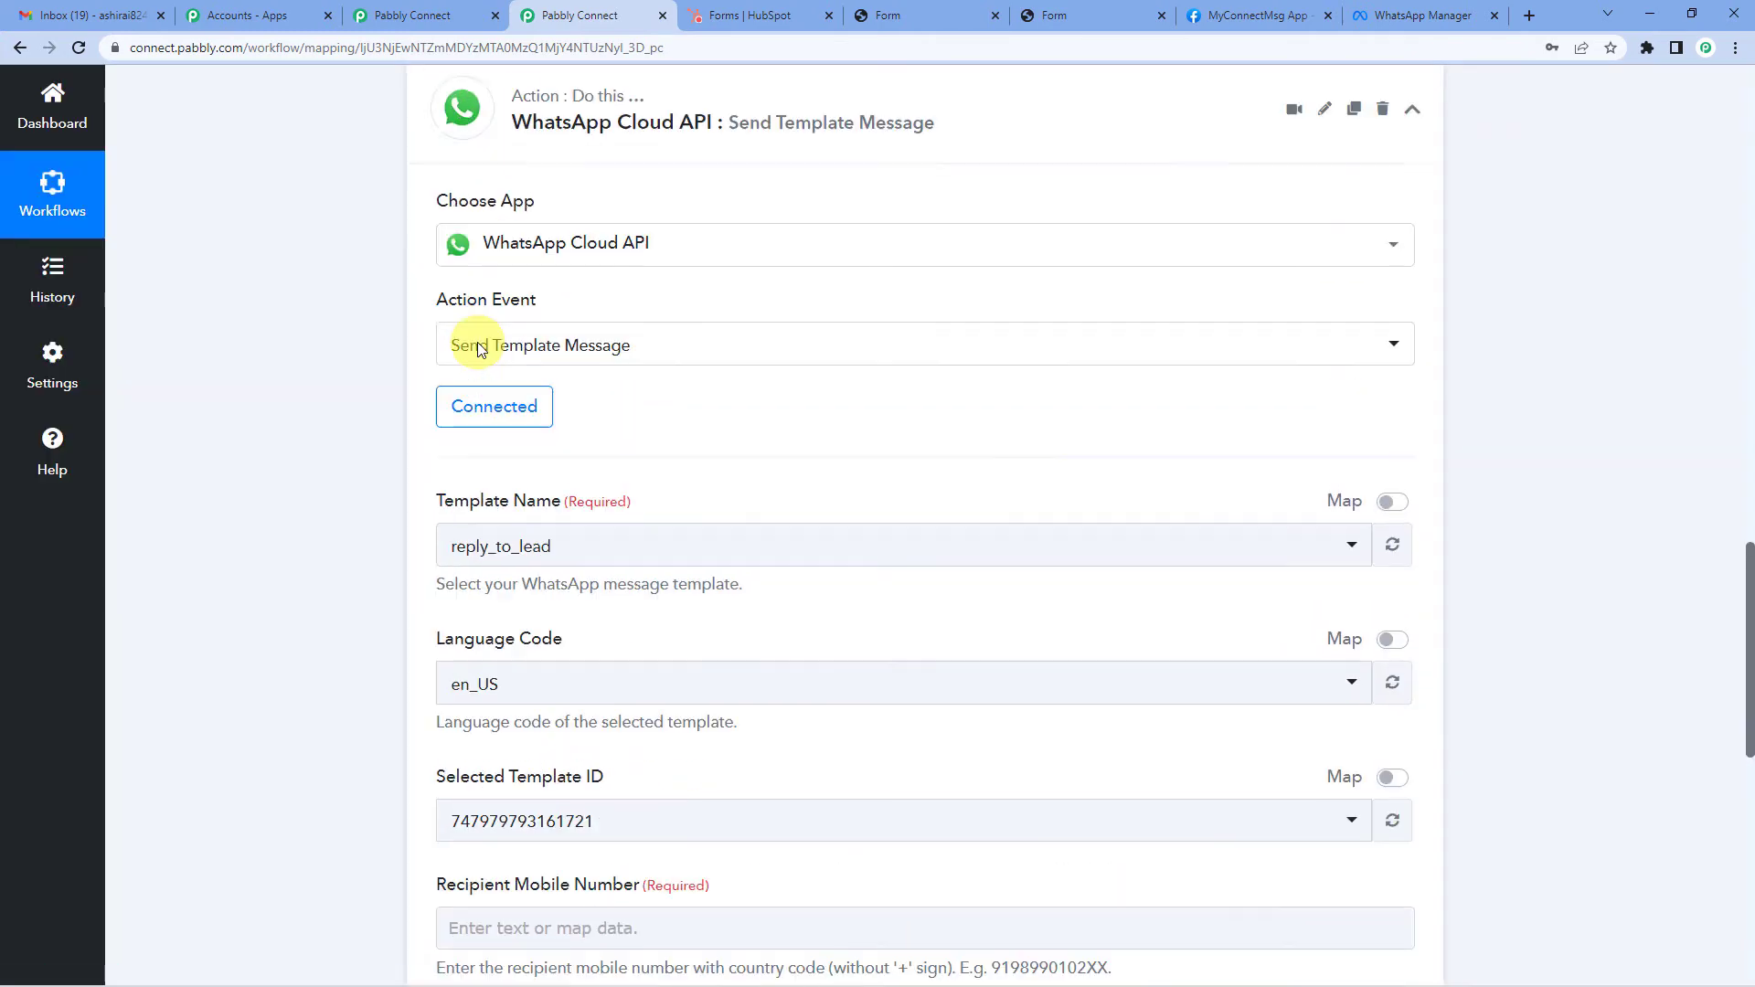
{"action": "scroll", "coordinate": [423, 462], "scroll_direction": "down", "scroll_amount": 7}
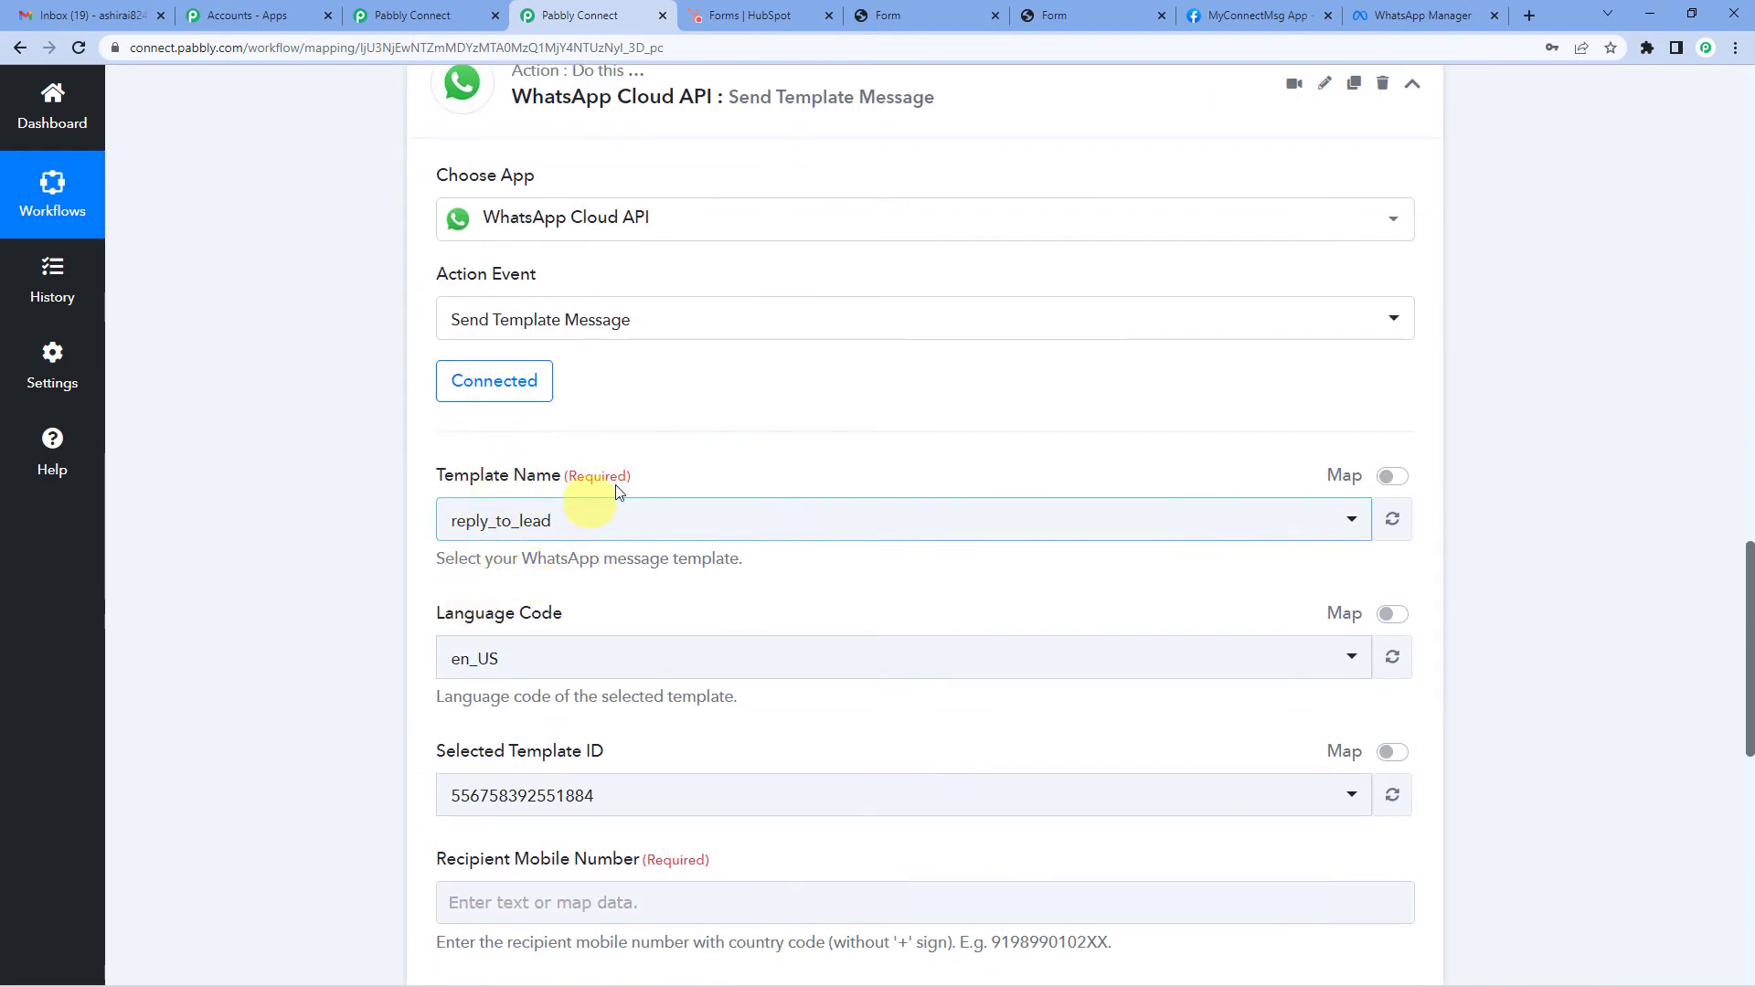
{"action": "left_click", "coordinate": [1408, 15]}
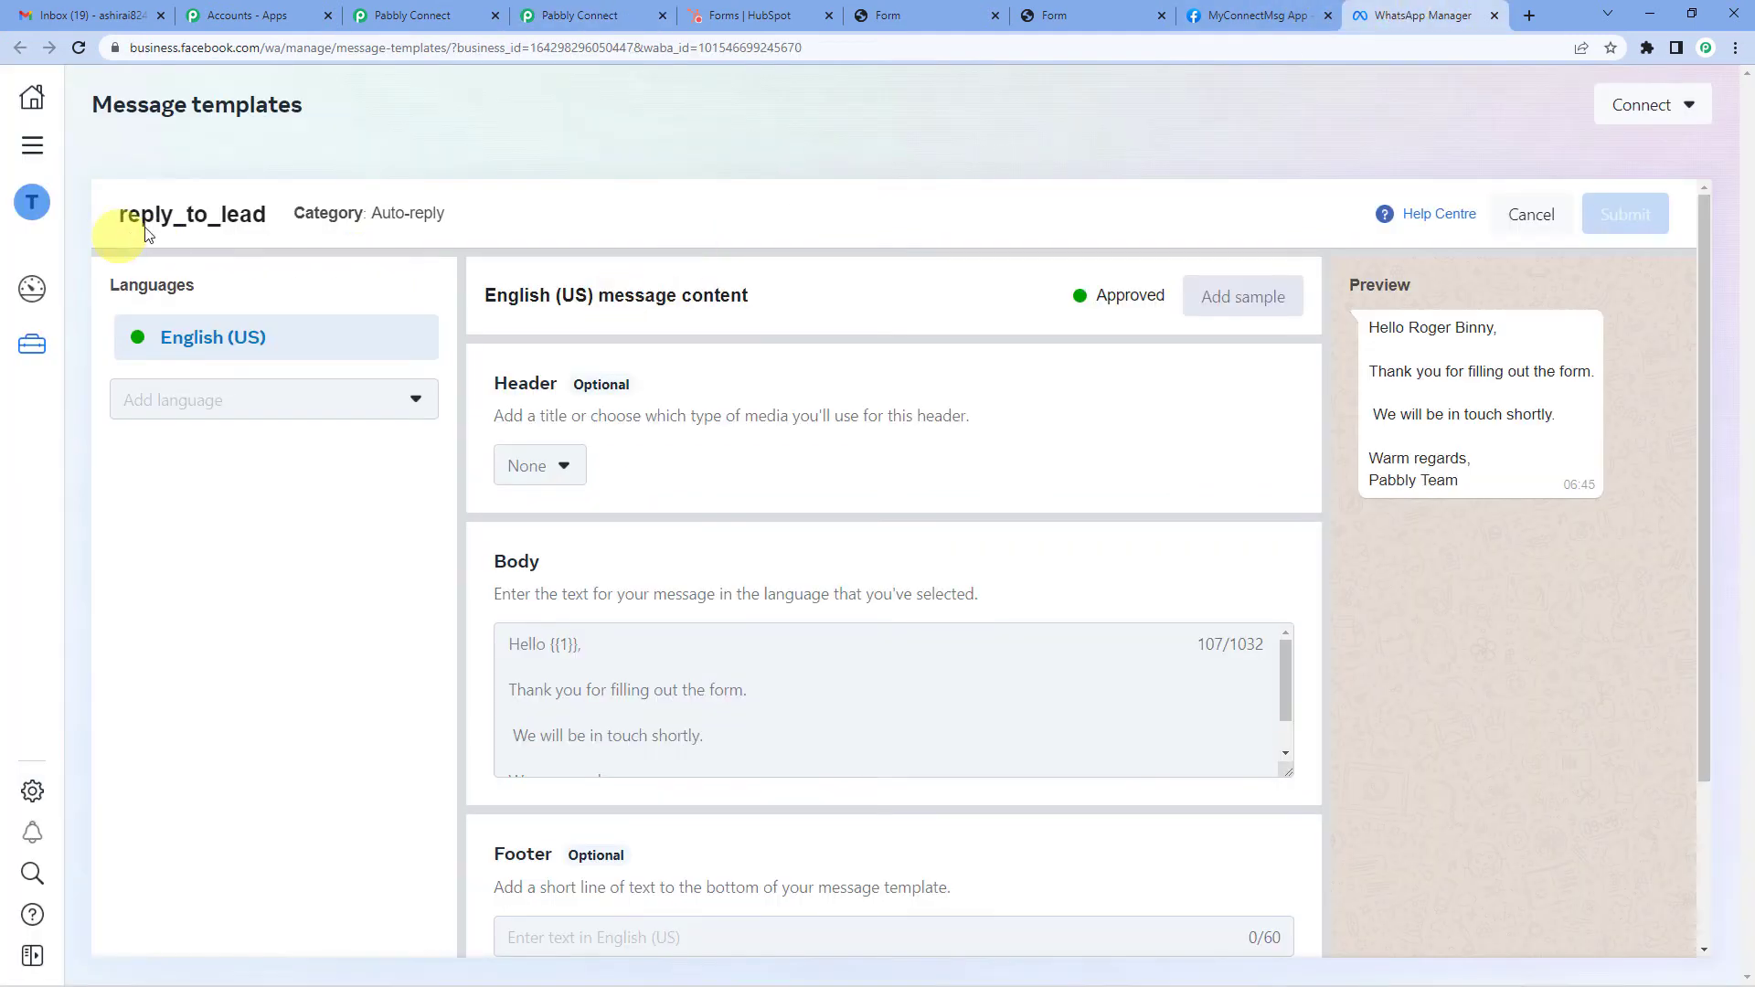
{"action": "scroll", "coordinate": [677, 529], "scroll_direction": "down", "scroll_amount": 1}
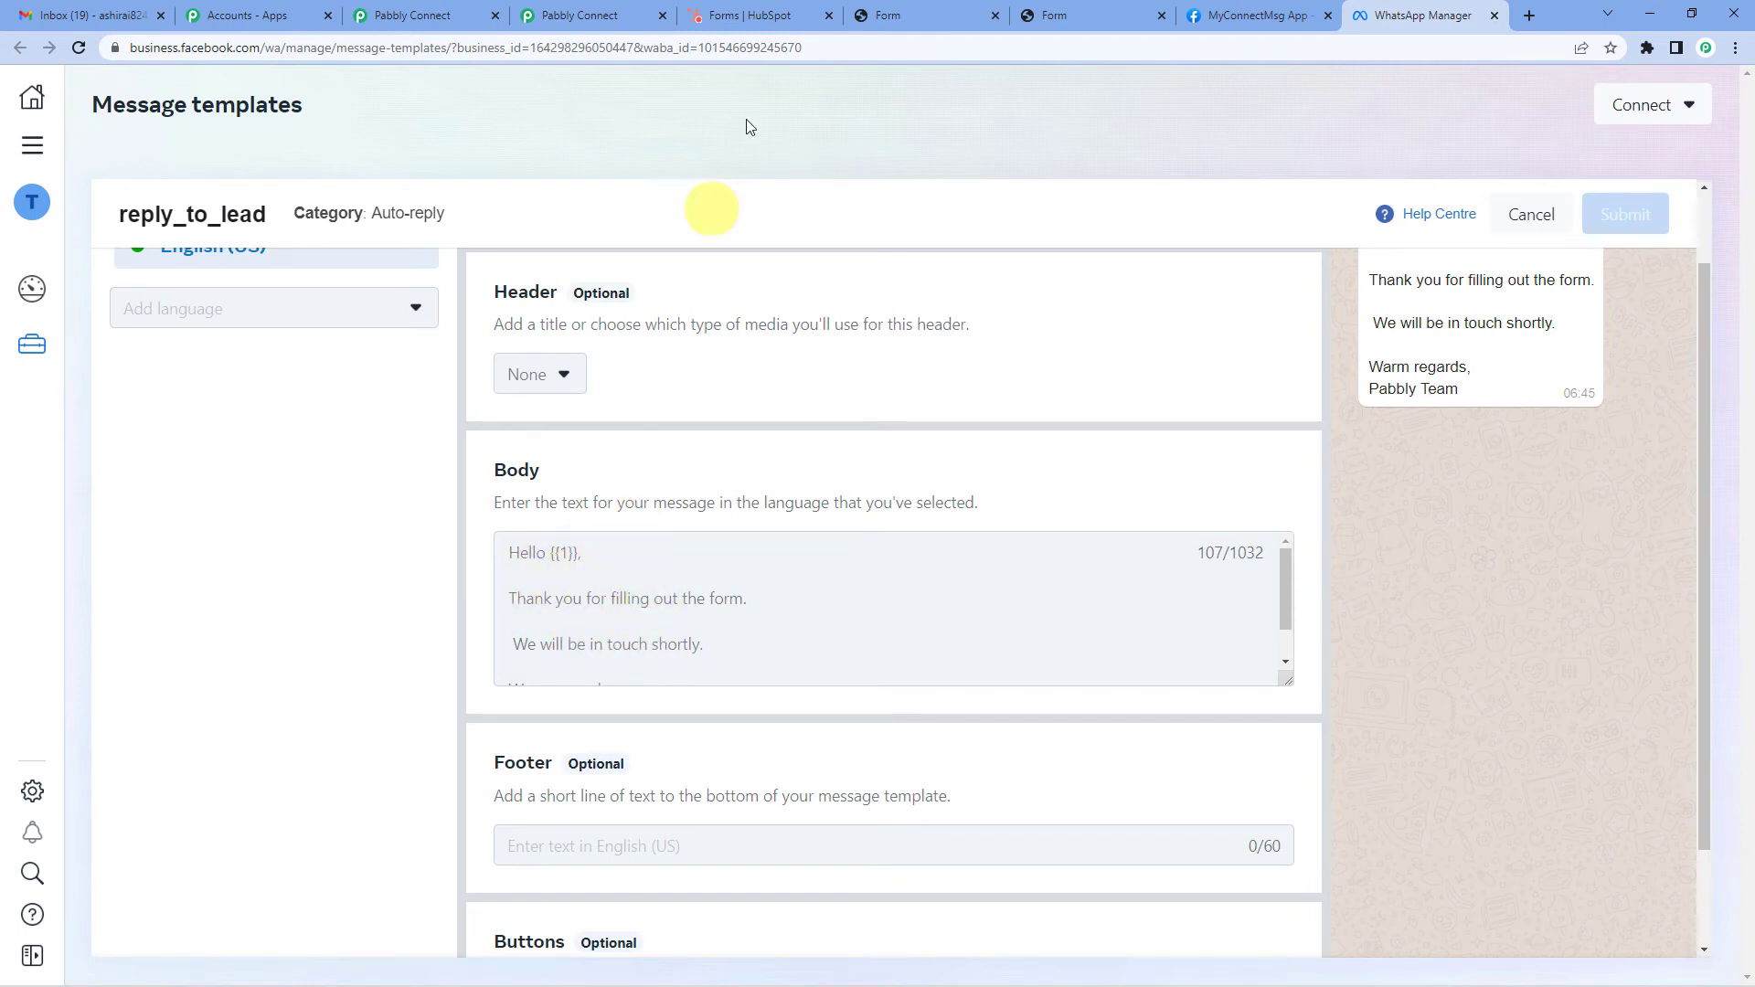
Step: For Recipient Mobile Number, search the HubSpot New Form Submission data for phone fields
{"action": "left_click", "coordinate": [605, 15]}
{"action": "scroll", "coordinate": [589, 352], "scroll_direction": "down", "scroll_amount": 3}
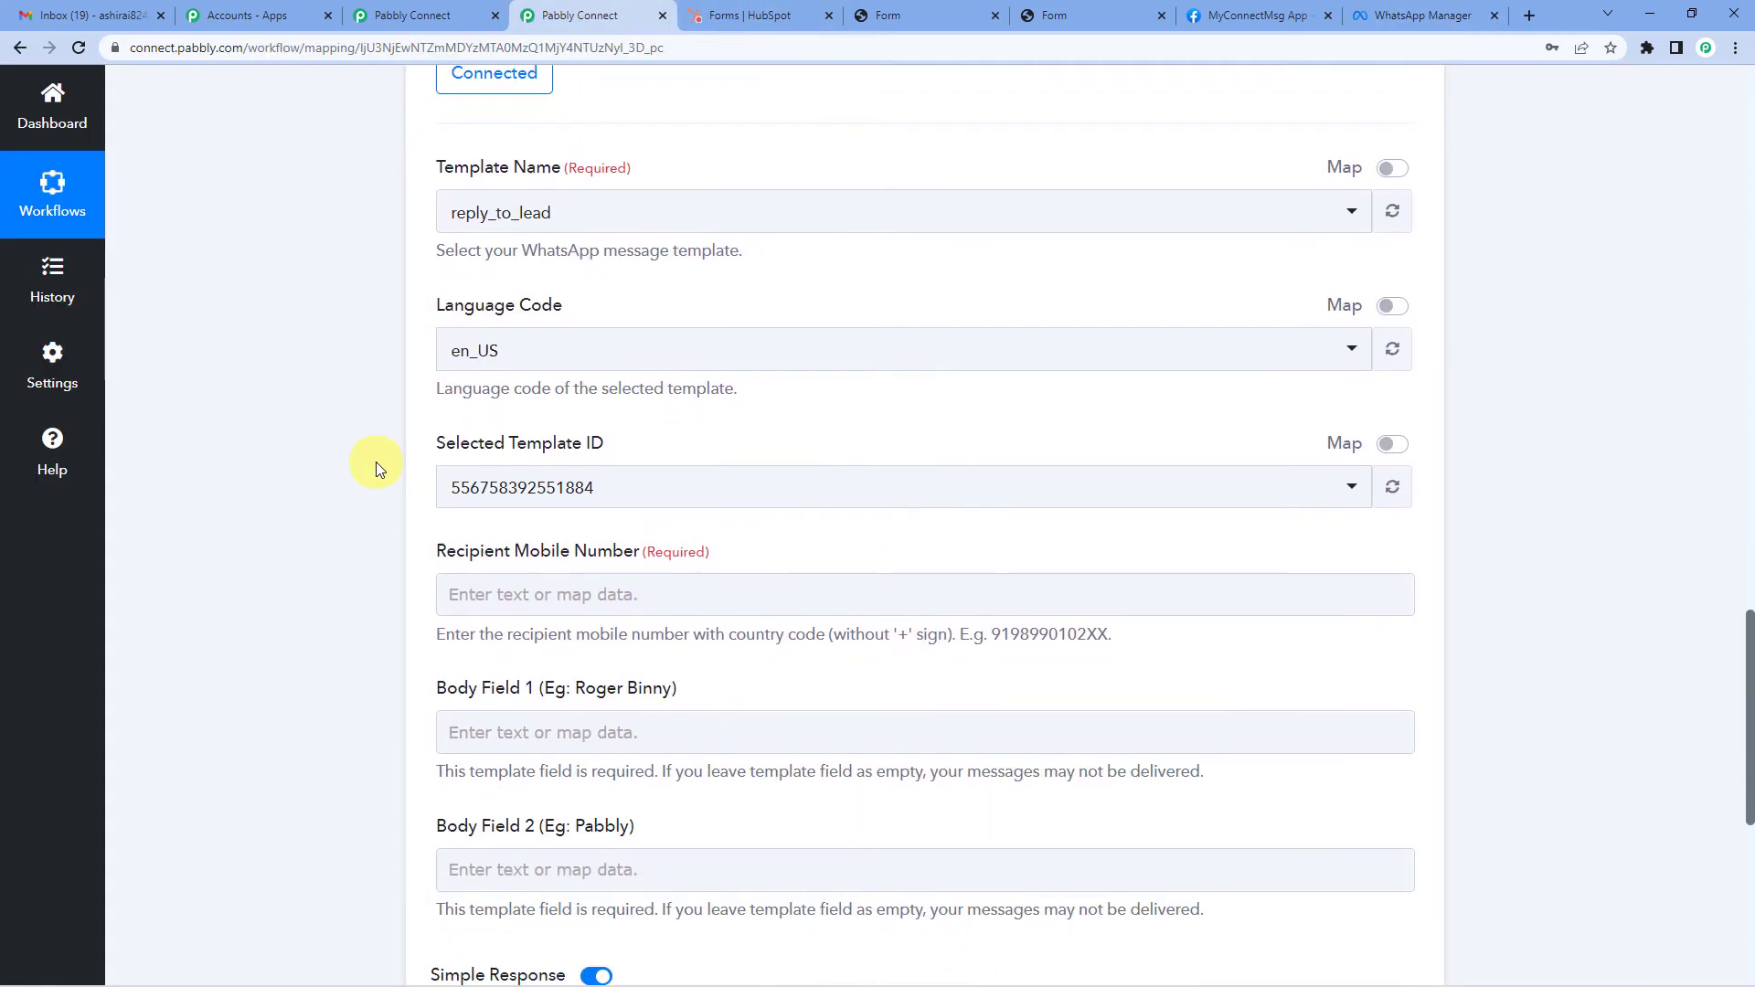
{"action": "scroll", "coordinate": [375, 463], "scroll_direction": "down", "scroll_amount": 2}
{"action": "left_click", "coordinate": [466, 450]}
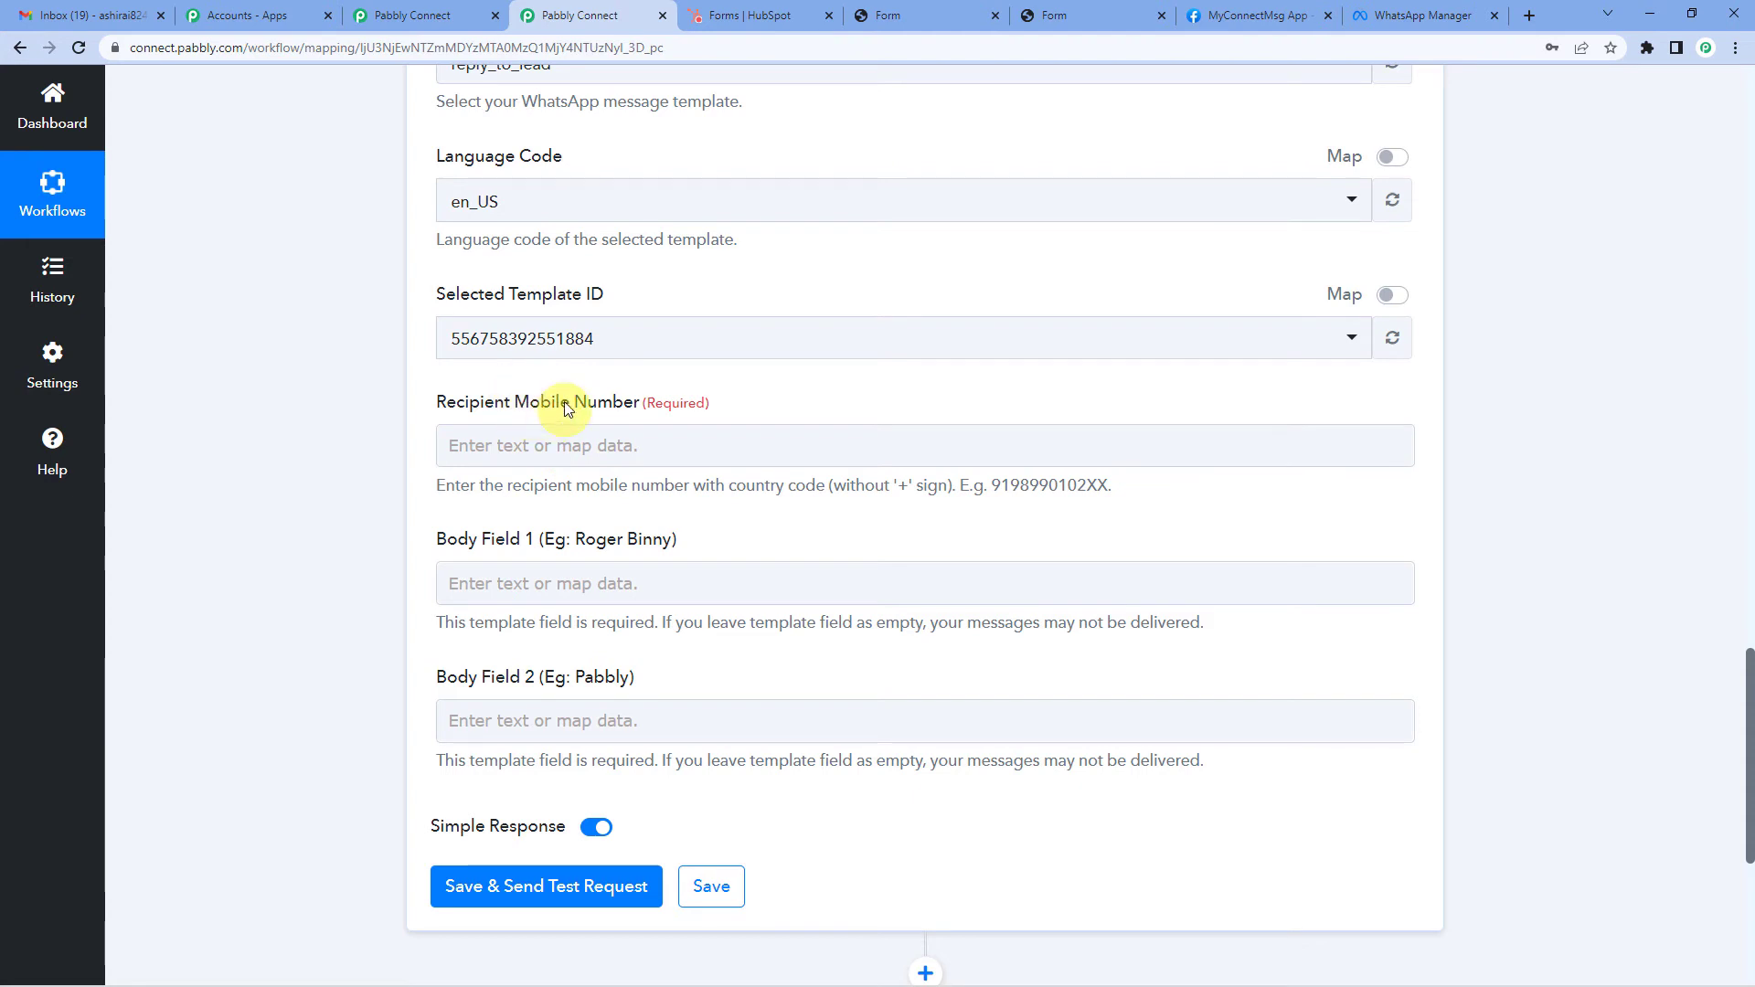
{"action": "left_click", "coordinate": [515, 455]}
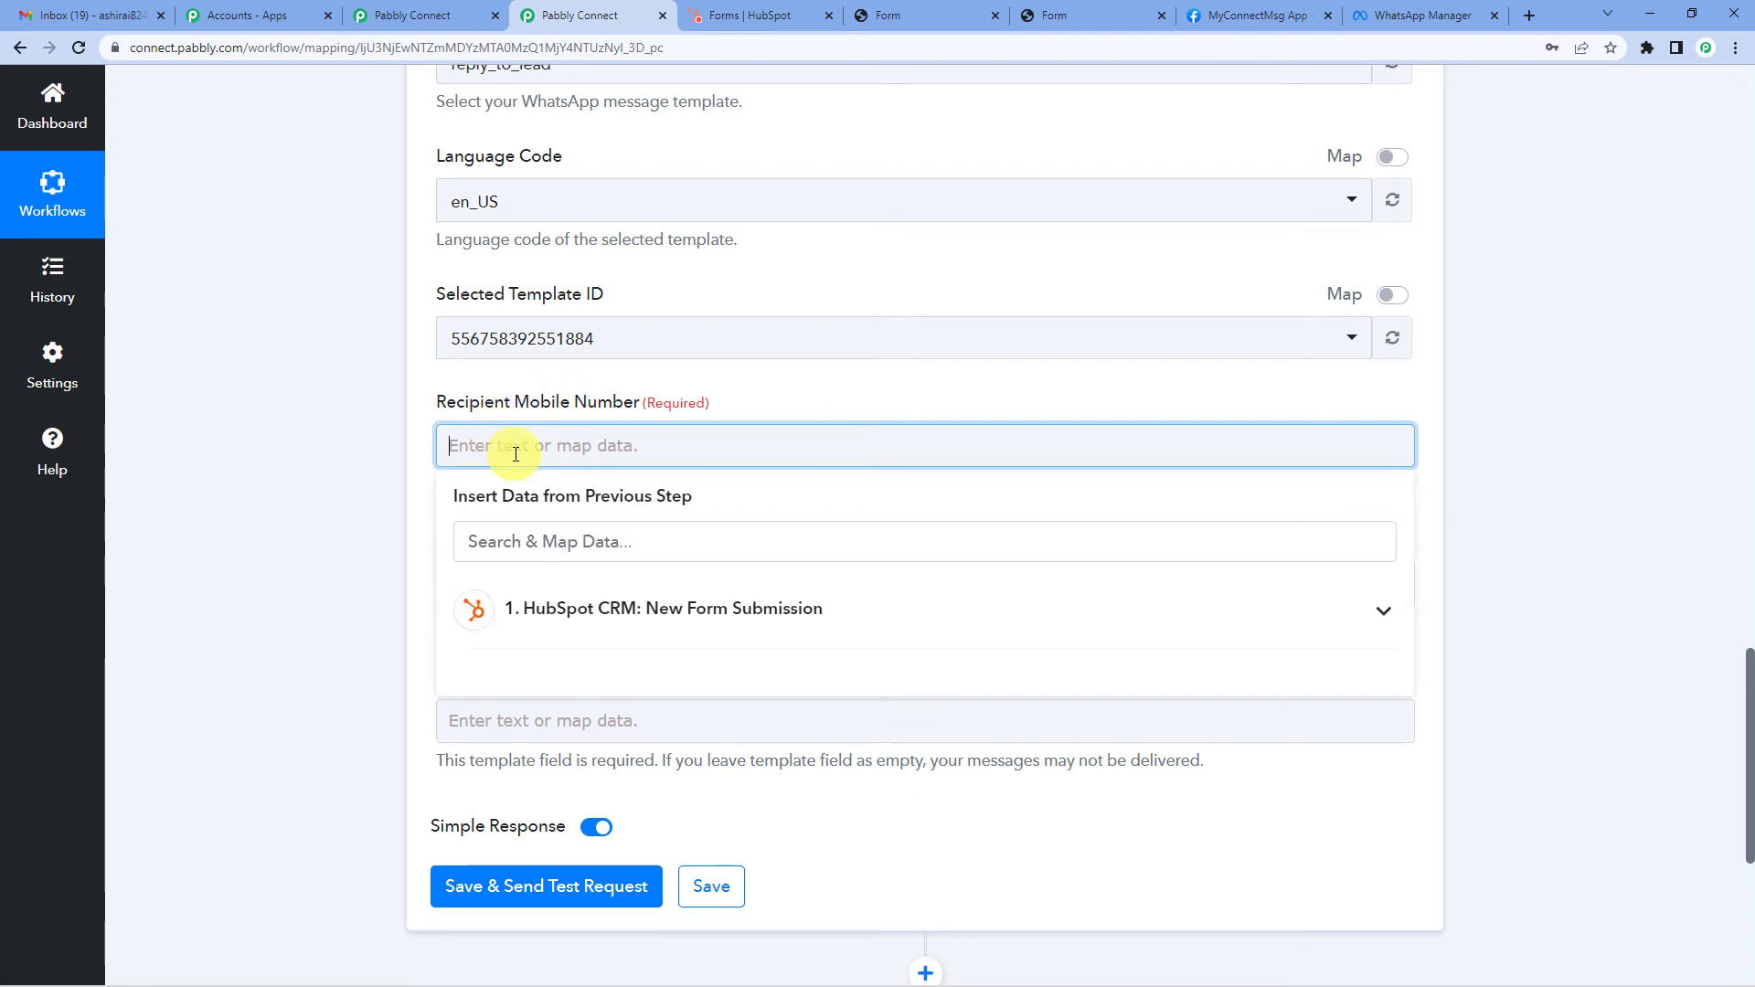
{"action": "left_click", "coordinate": [560, 612]}
{"action": "scroll", "coordinate": [668, 669], "scroll_direction": "down", "scroll_amount": 5}
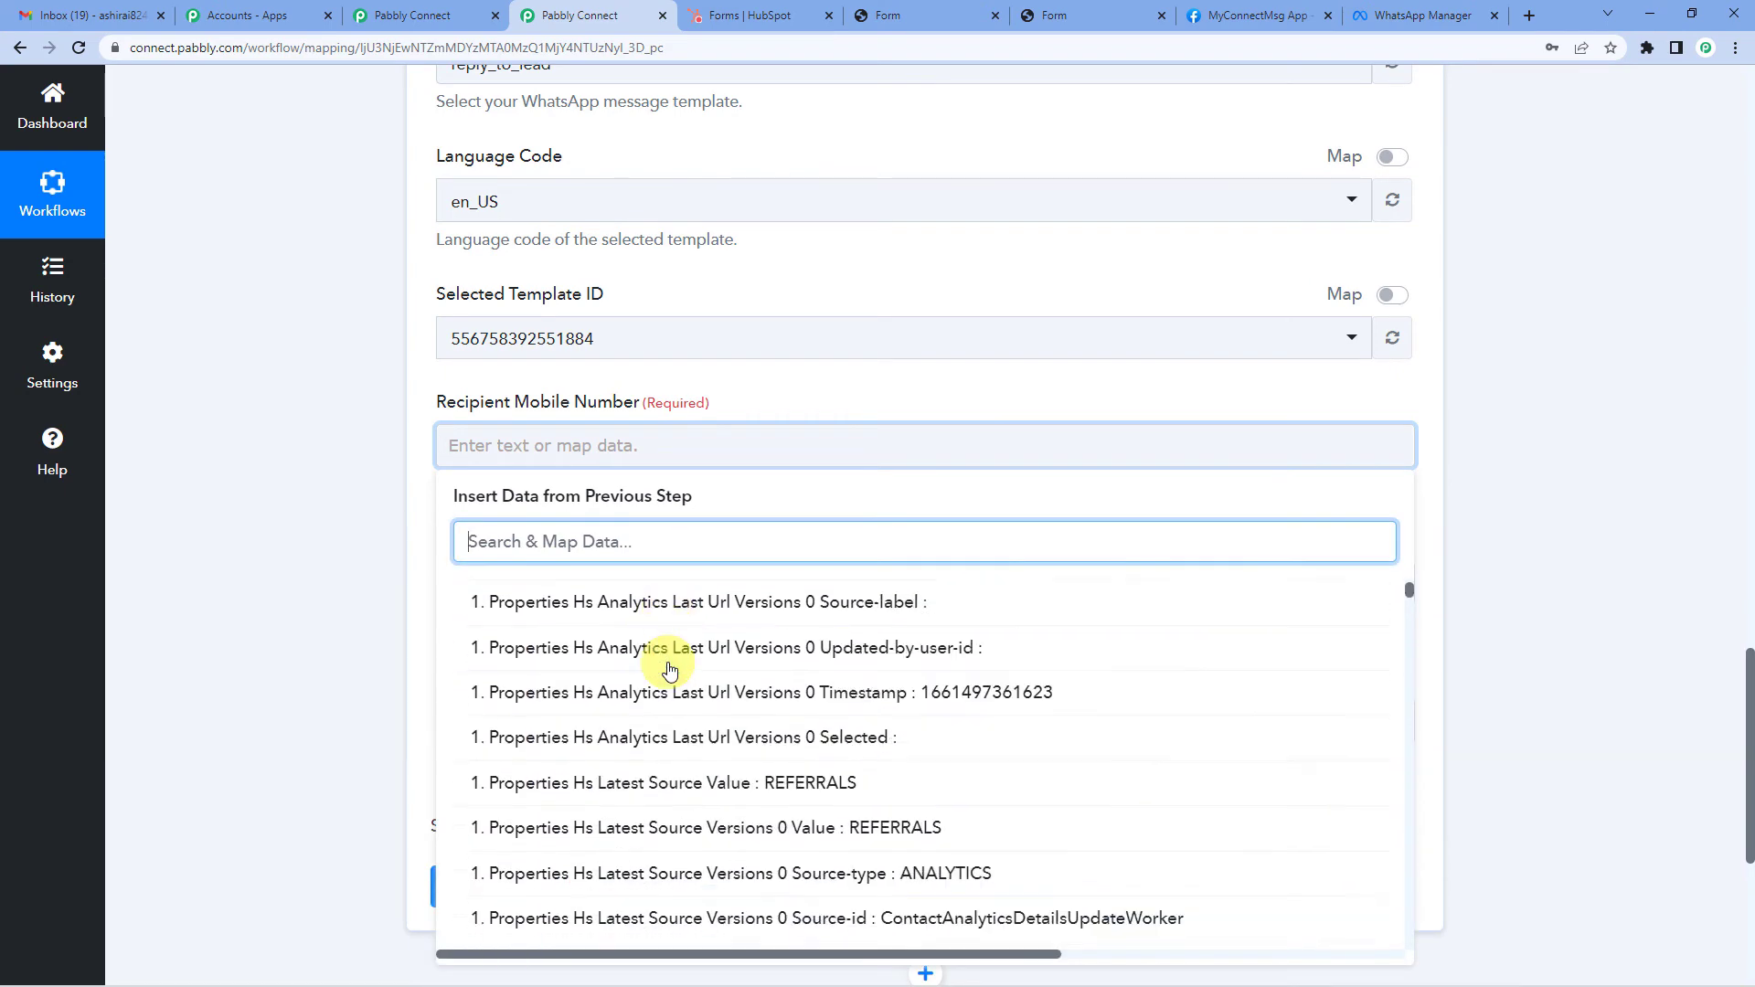
{"action": "type", "text": "phoo"}
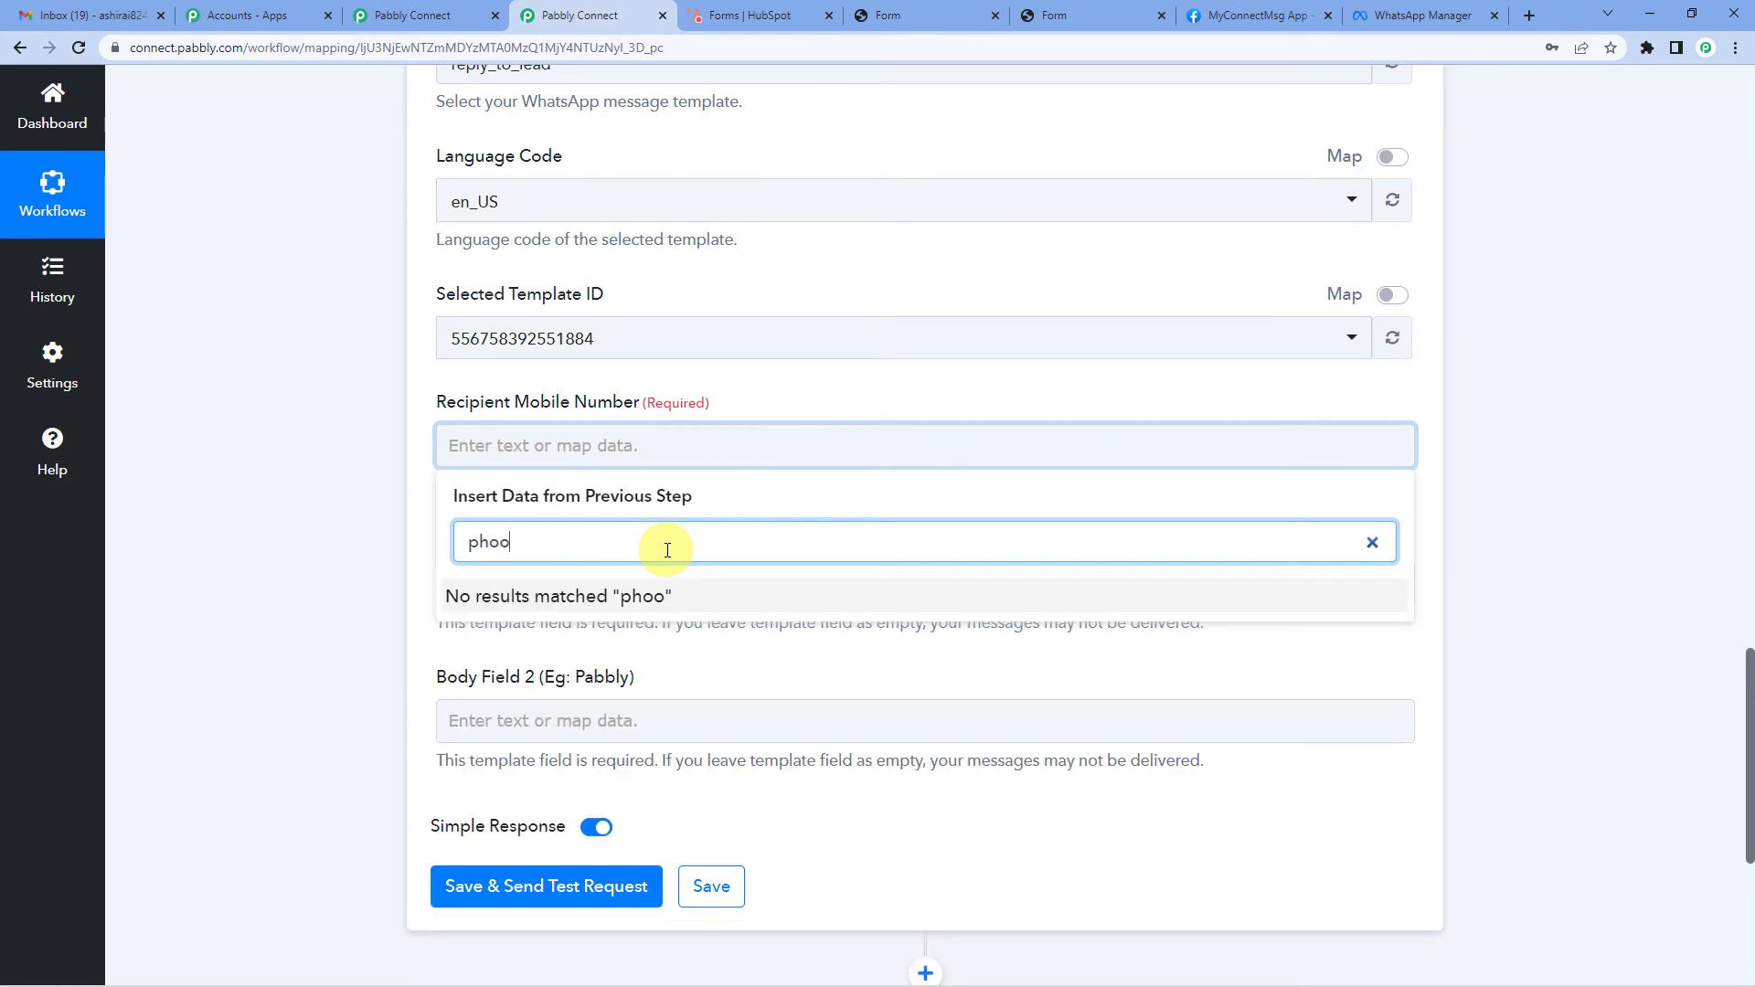
{"action": "key", "text": "BackSpace"}
{"action": "type", "text": "b"}
{"action": "key", "text": "BackSpace"}
{"action": "type", "text": "ne"}
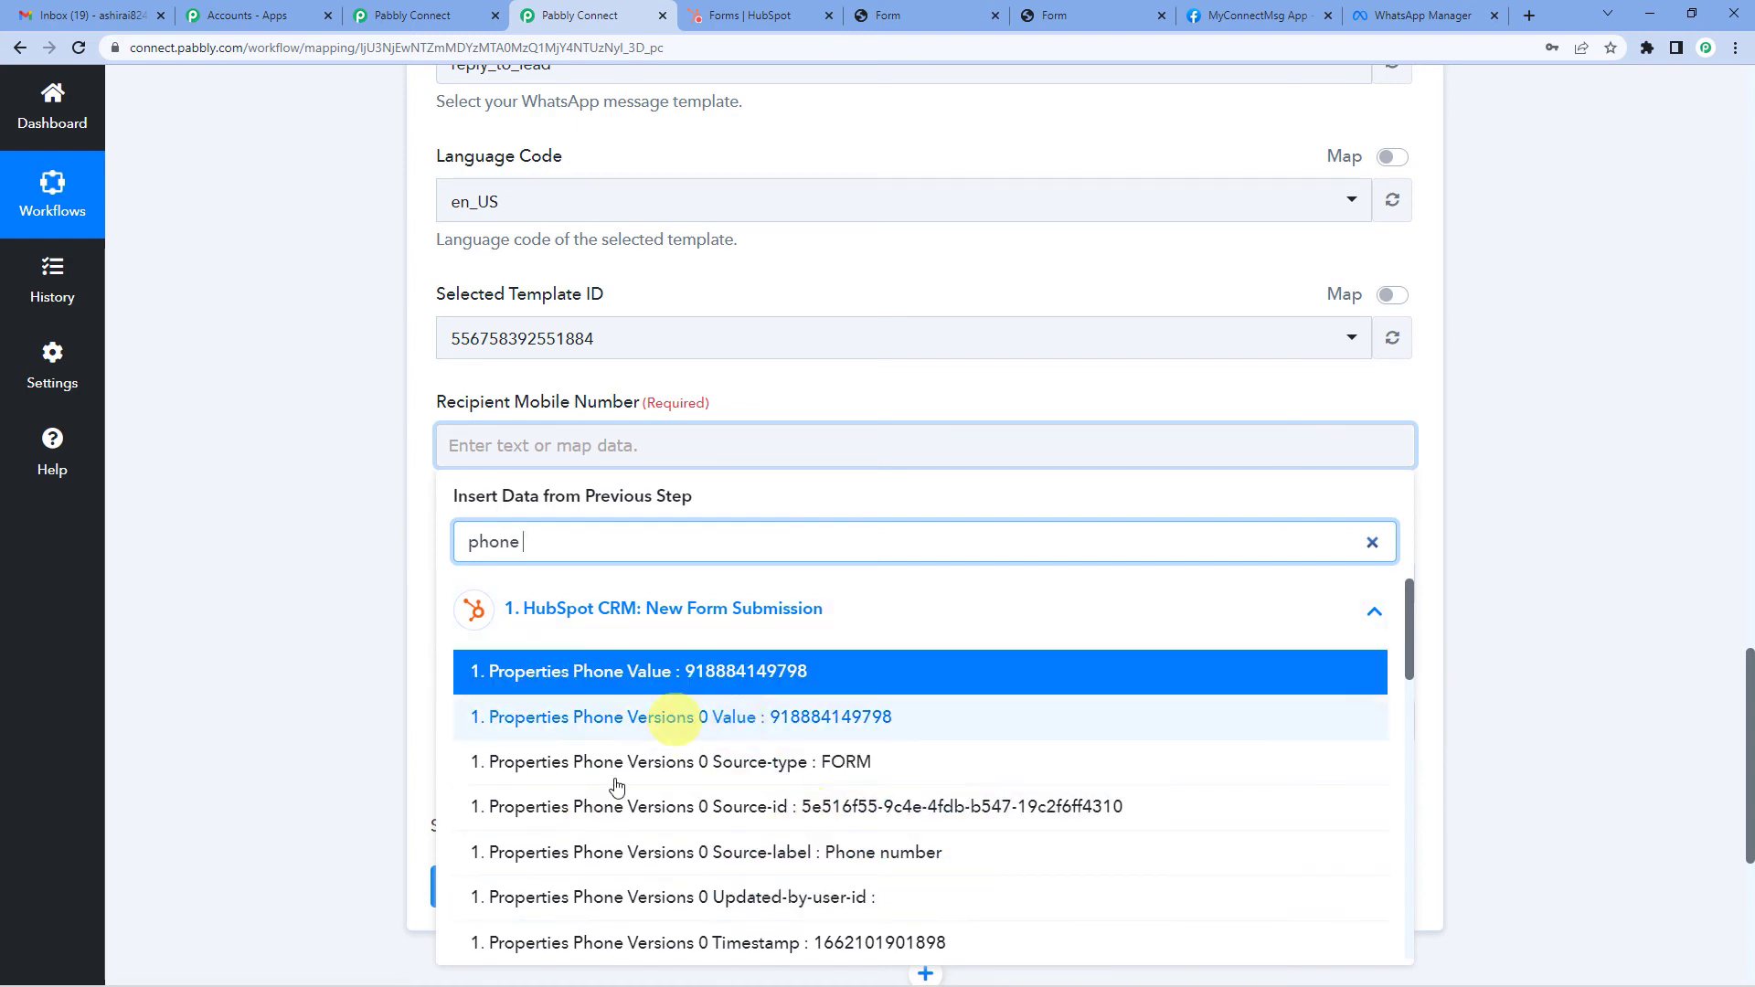
Step: Close the data picker unmapped and review the HubSpot trigger's Response Received fields
{"action": "left_click", "coordinate": [316, 732]}
{"action": "scroll", "coordinate": [317, 731], "scroll_direction": "up", "scroll_amount": 10}
{"action": "scroll", "coordinate": [316, 731], "scroll_direction": "up", "scroll_amount": 15}
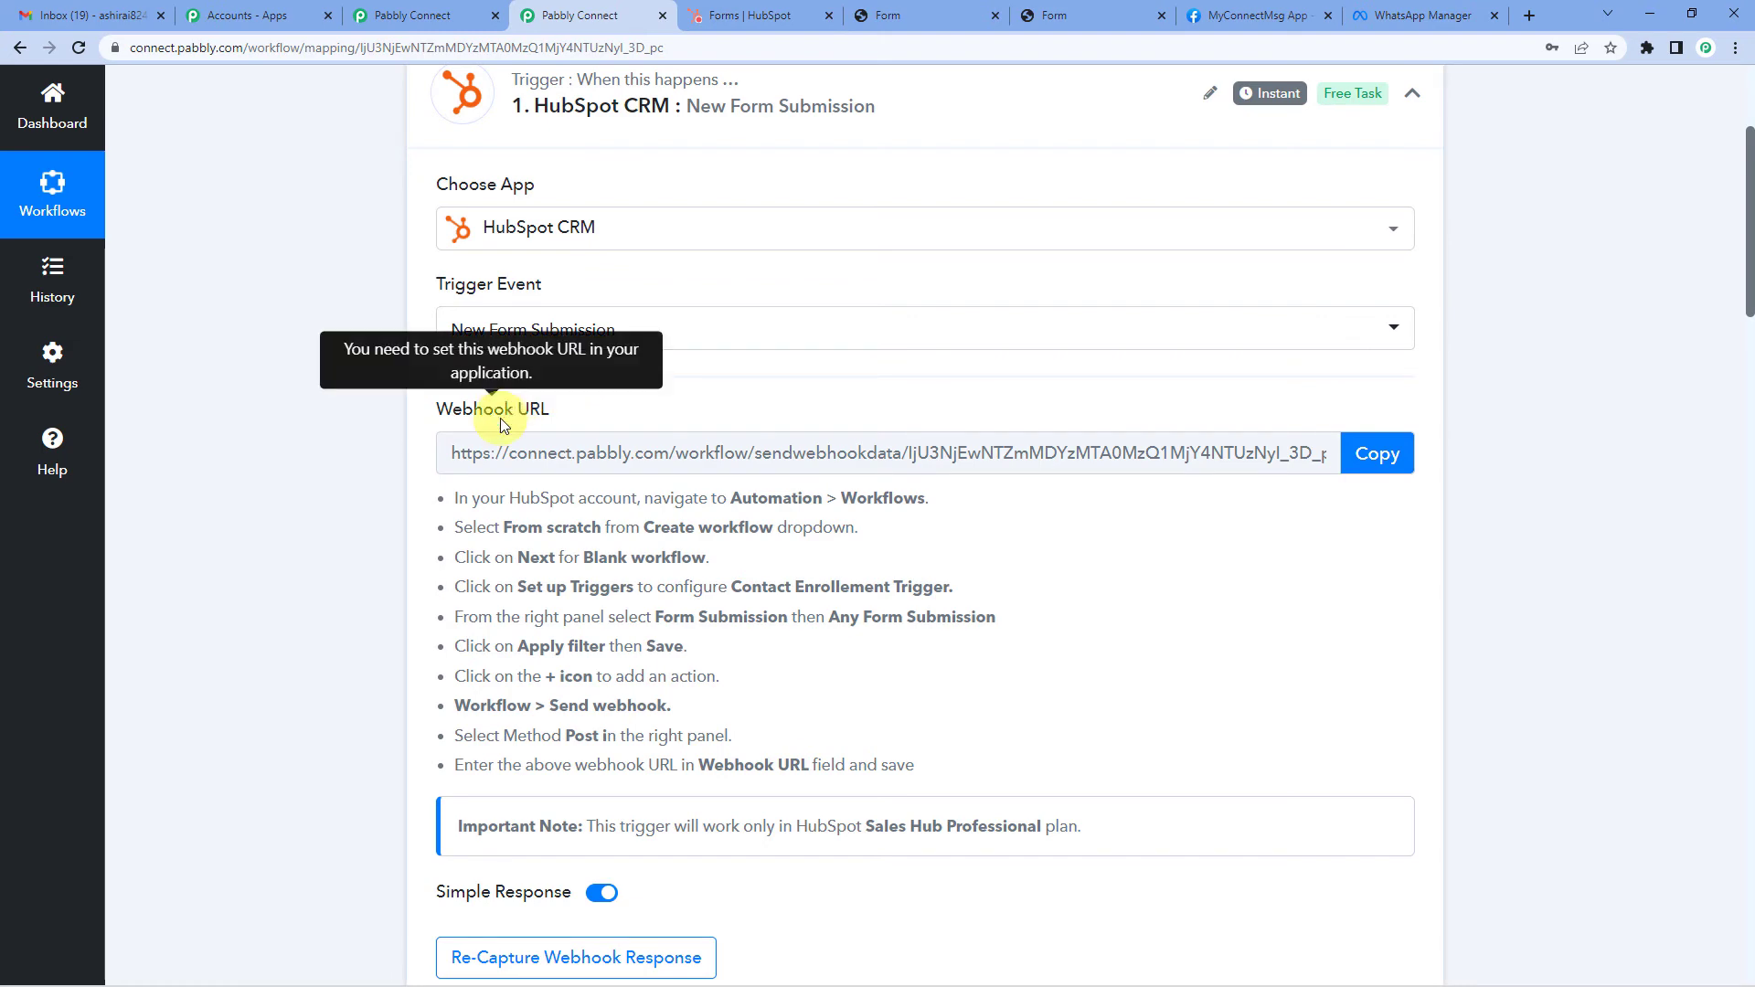
{"action": "scroll", "coordinate": [549, 411], "scroll_direction": "down", "scroll_amount": 3}
{"action": "scroll", "coordinate": [800, 382], "scroll_direction": "down", "scroll_amount": 4}
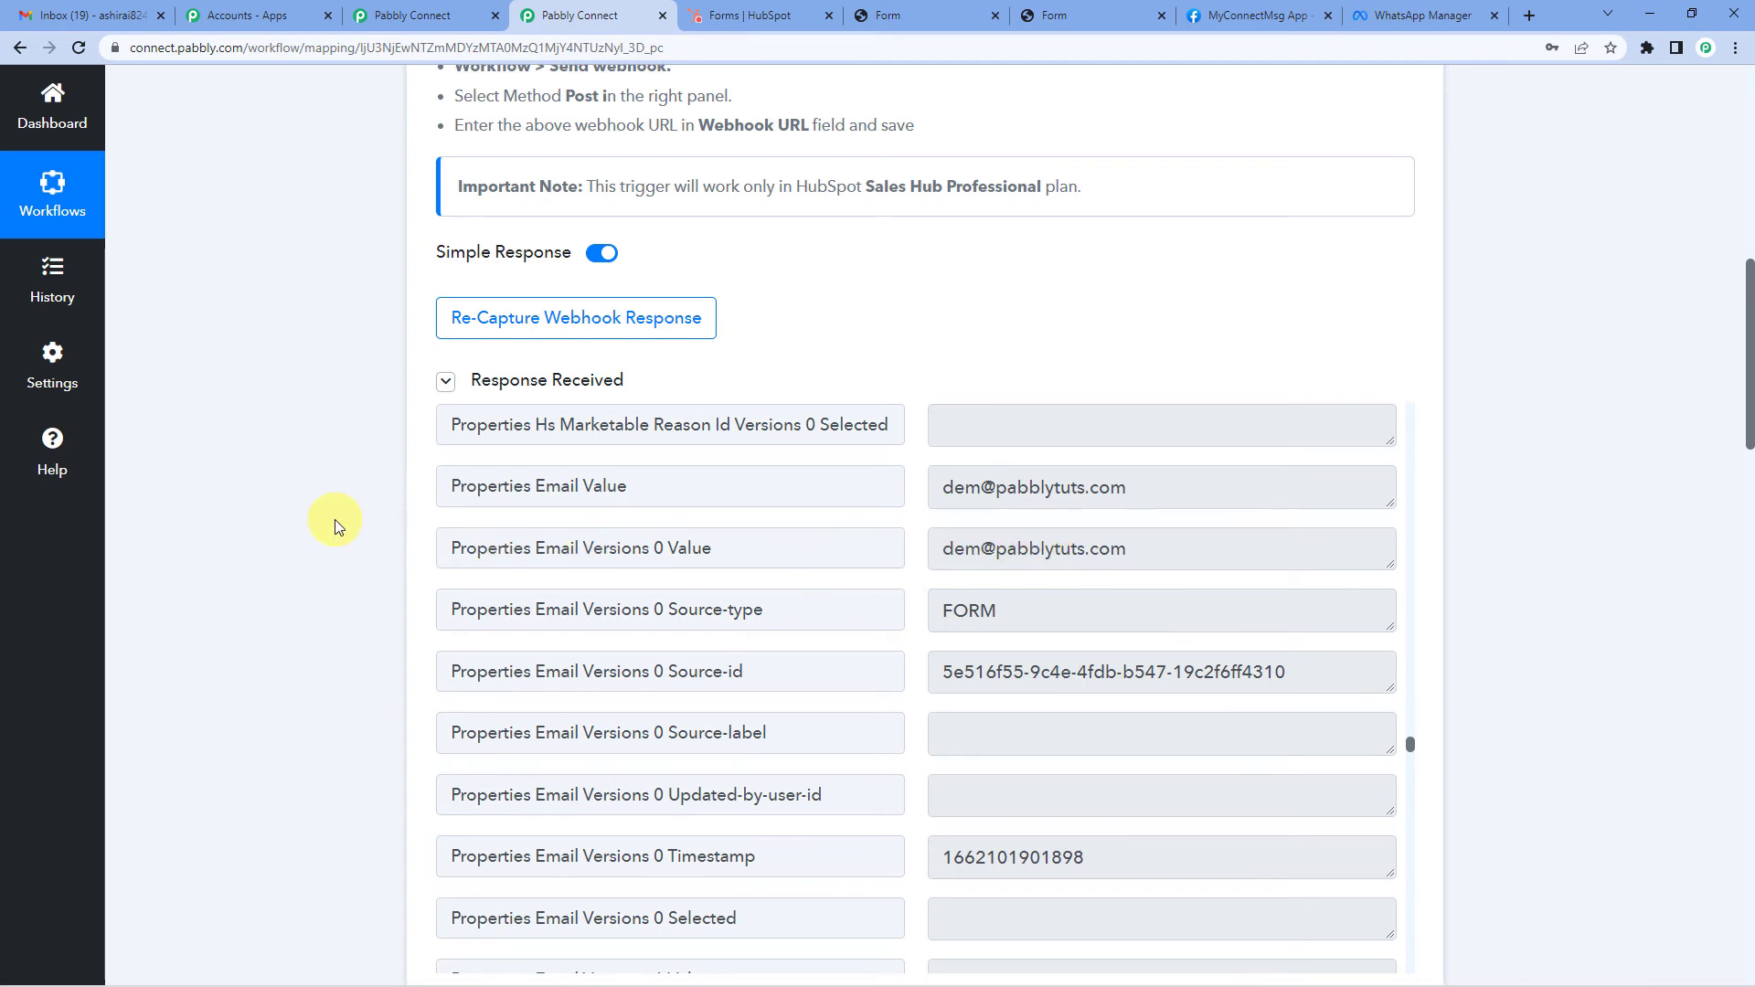
{"action": "scroll", "coordinate": [322, 529], "scroll_direction": "down", "scroll_amount": 5}
{"action": "scroll", "coordinate": [356, 457], "scroll_direction": "down", "scroll_amount": 5}
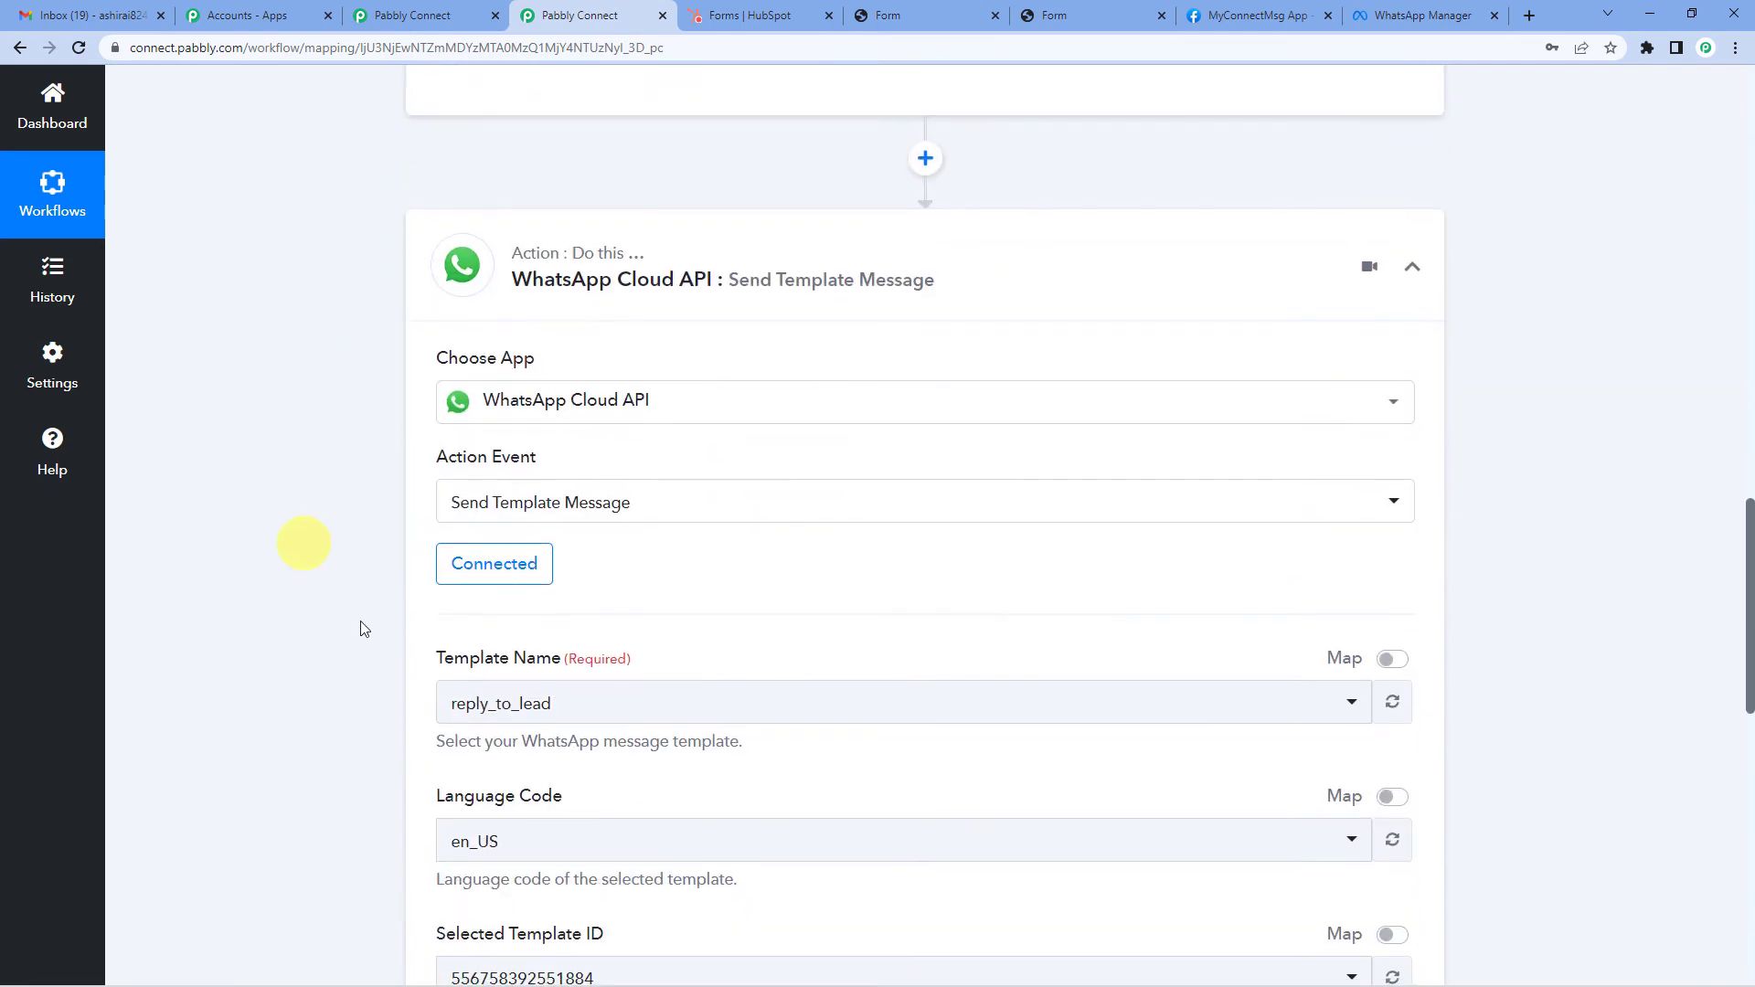
Step: Map HubSpot's Properties Phone Value into Recipient Mobile Number
{"action": "scroll", "coordinate": [585, 659], "scroll_direction": "down", "scroll_amount": 5}
{"action": "left_click", "coordinate": [604, 629]}
{"action": "scroll", "coordinate": [608, 862], "scroll_direction": "down", "scroll_amount": 2}
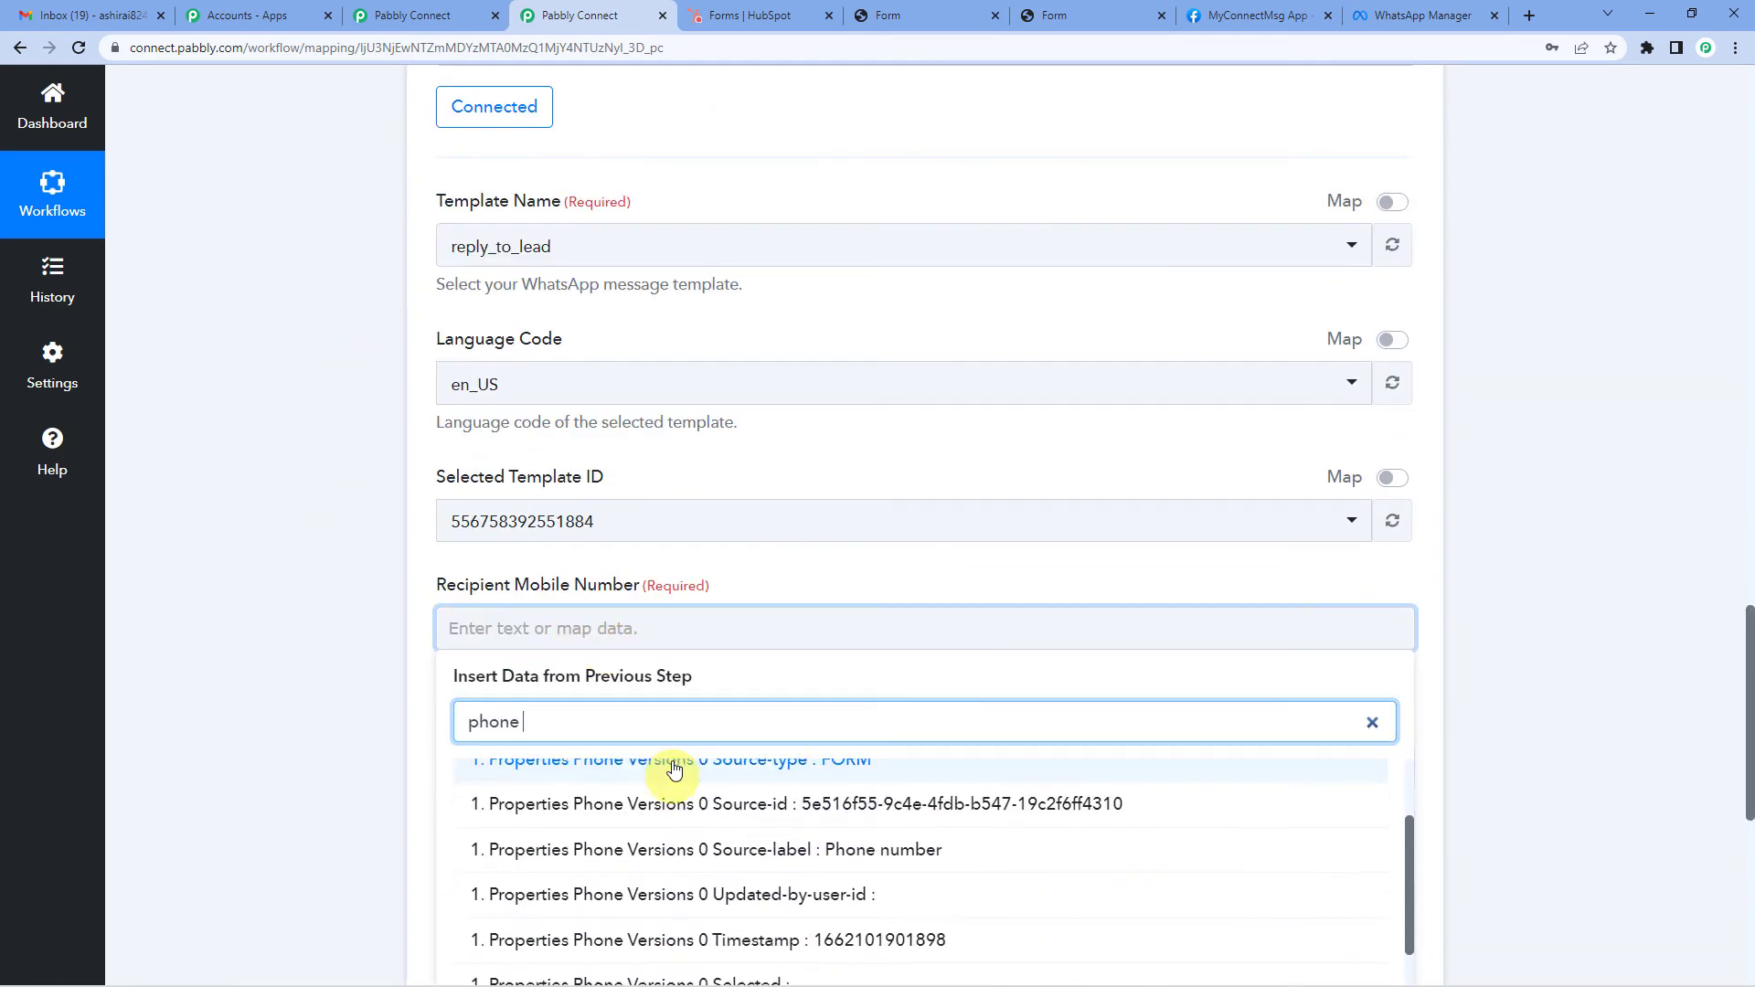
{"action": "scroll", "coordinate": [722, 859], "scroll_direction": "up", "scroll_amount": 2}
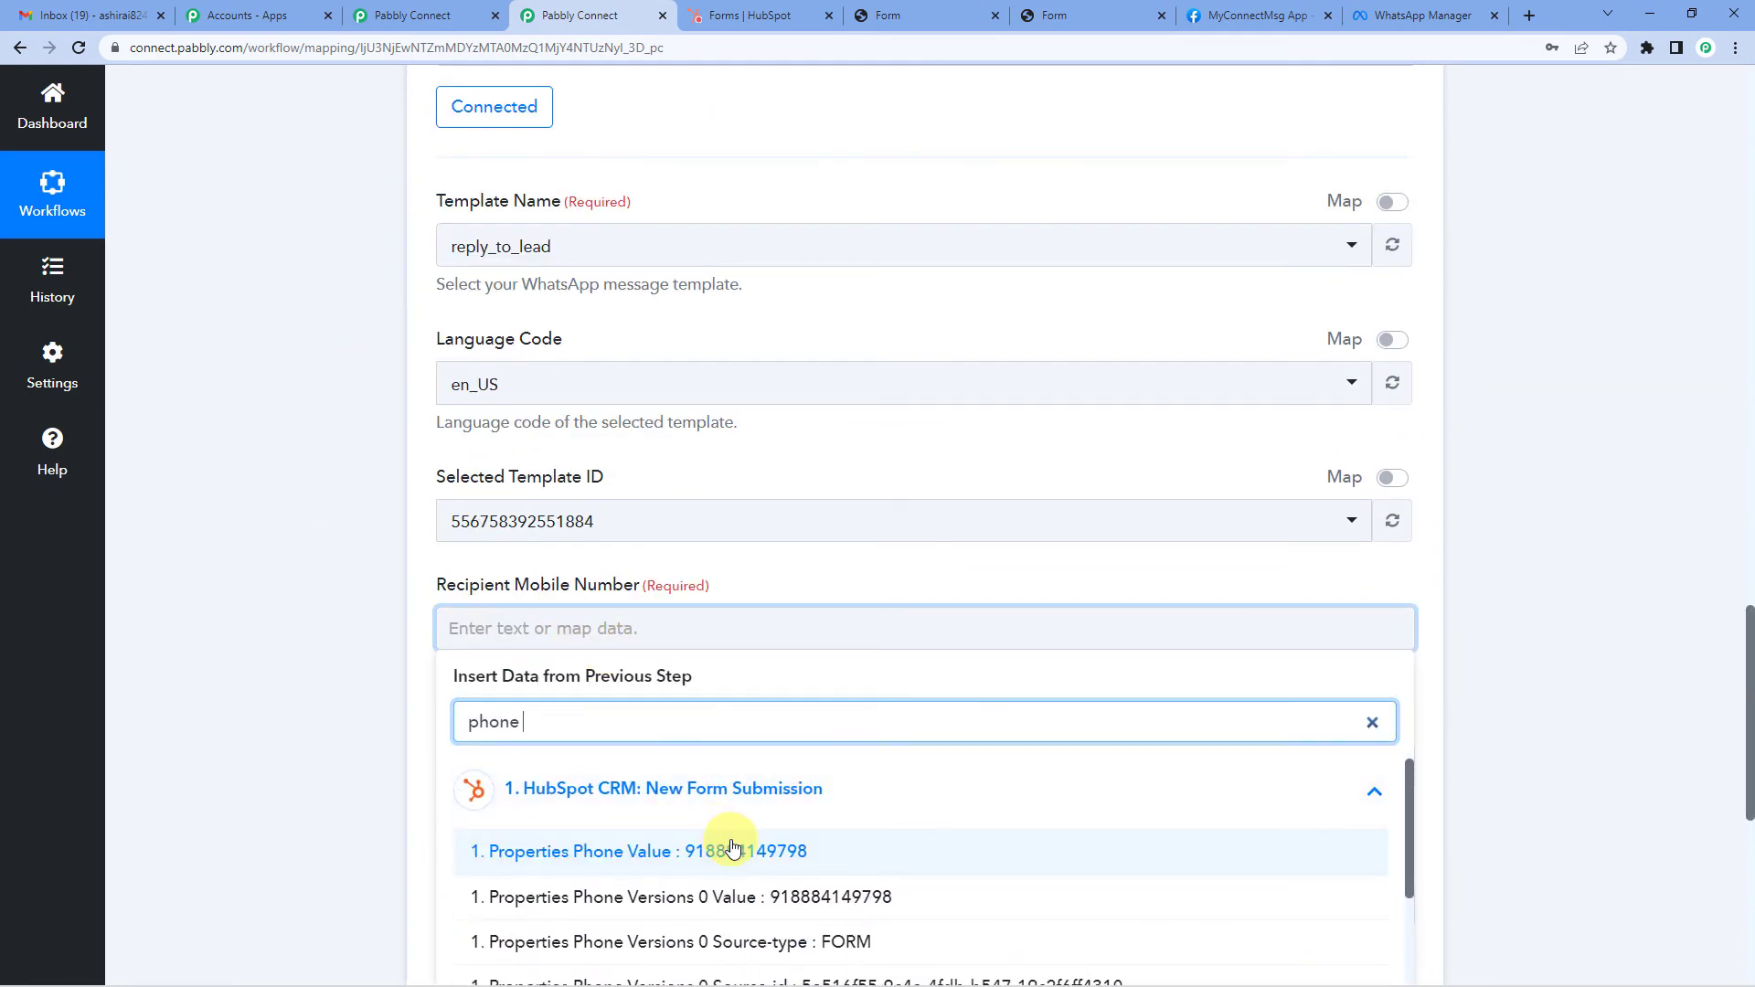
{"action": "left_click", "coordinate": [731, 850]}
{"action": "left_click", "coordinate": [430, 615]}
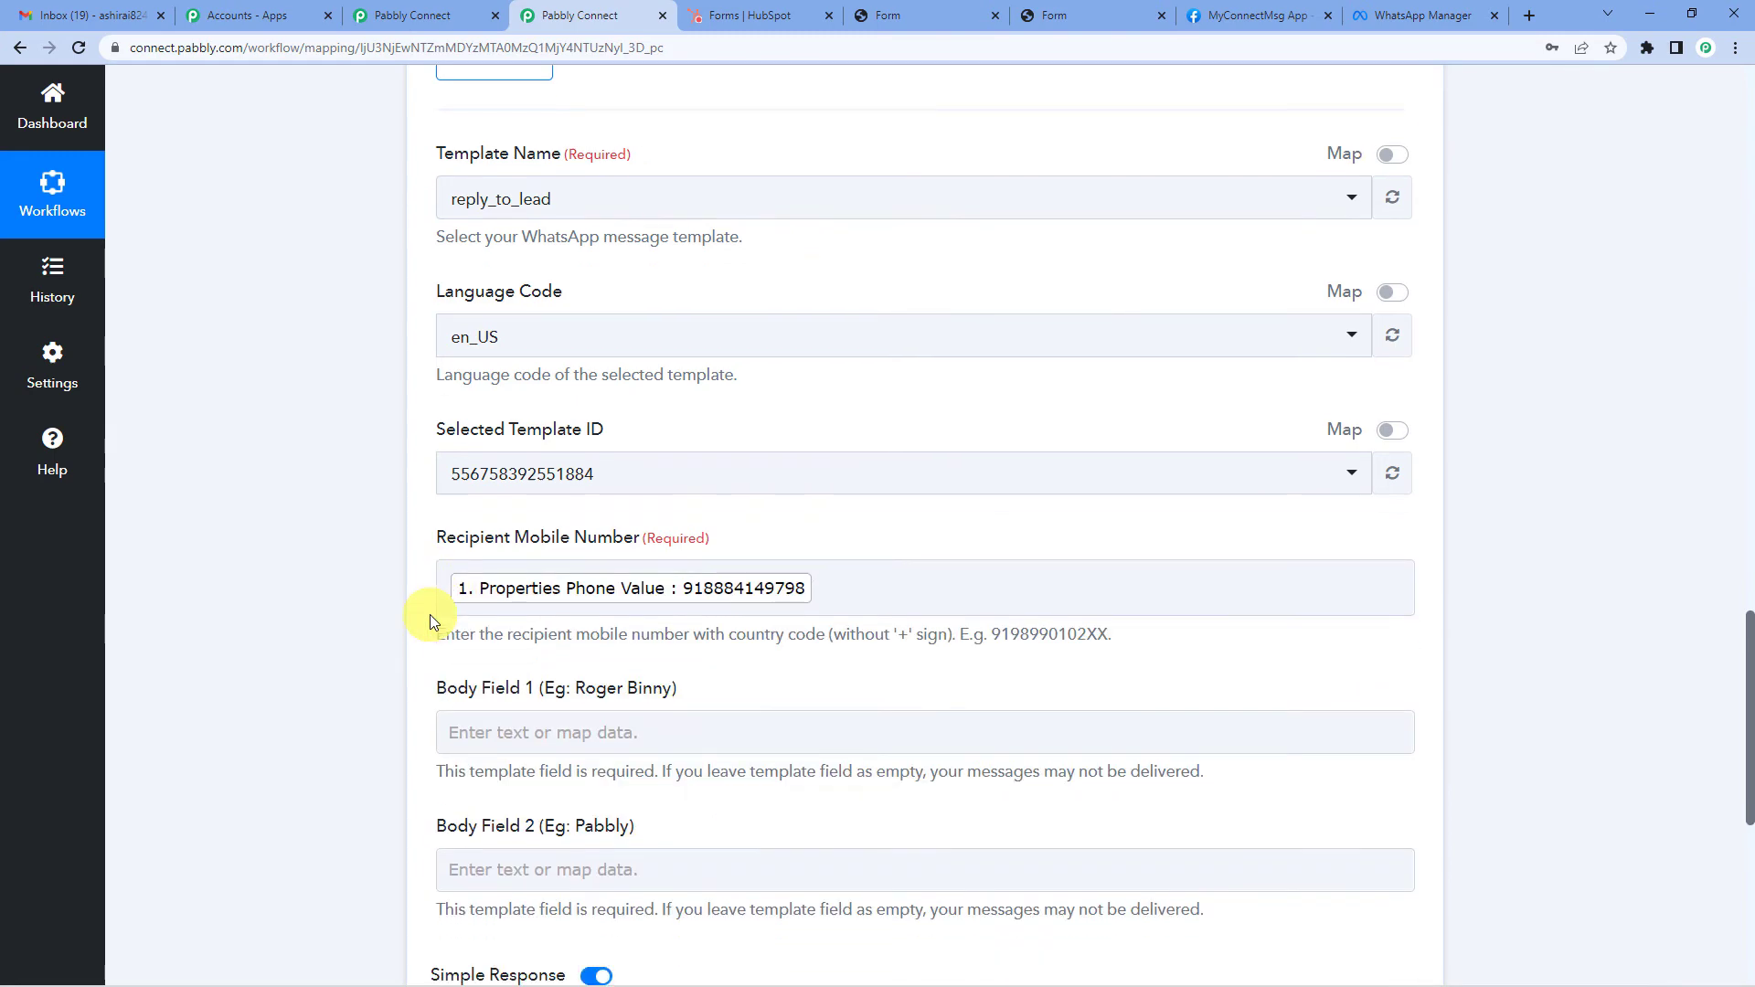
{"action": "scroll", "coordinate": [435, 421], "scroll_direction": "down", "scroll_amount": 3}
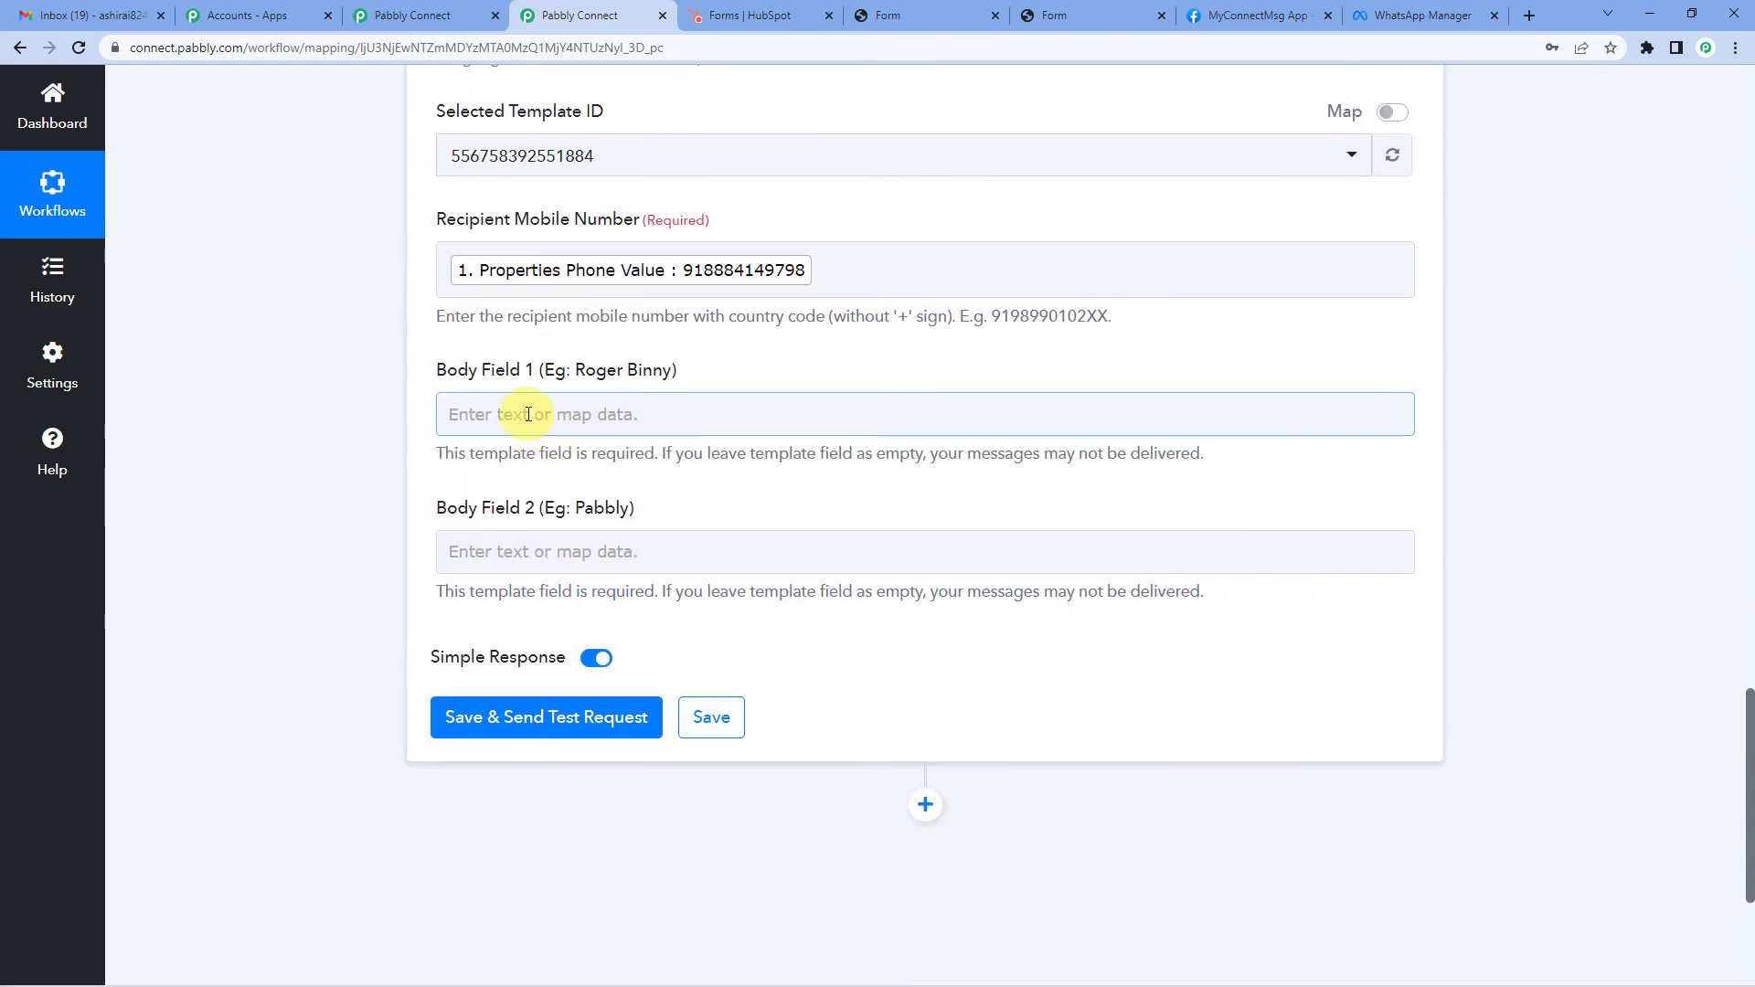
Step: Check the reply_to_lead template's placeholder text in WhatsApp Manager
{"action": "left_click", "coordinate": [529, 414]}
{"action": "left_click", "coordinate": [584, 371]}
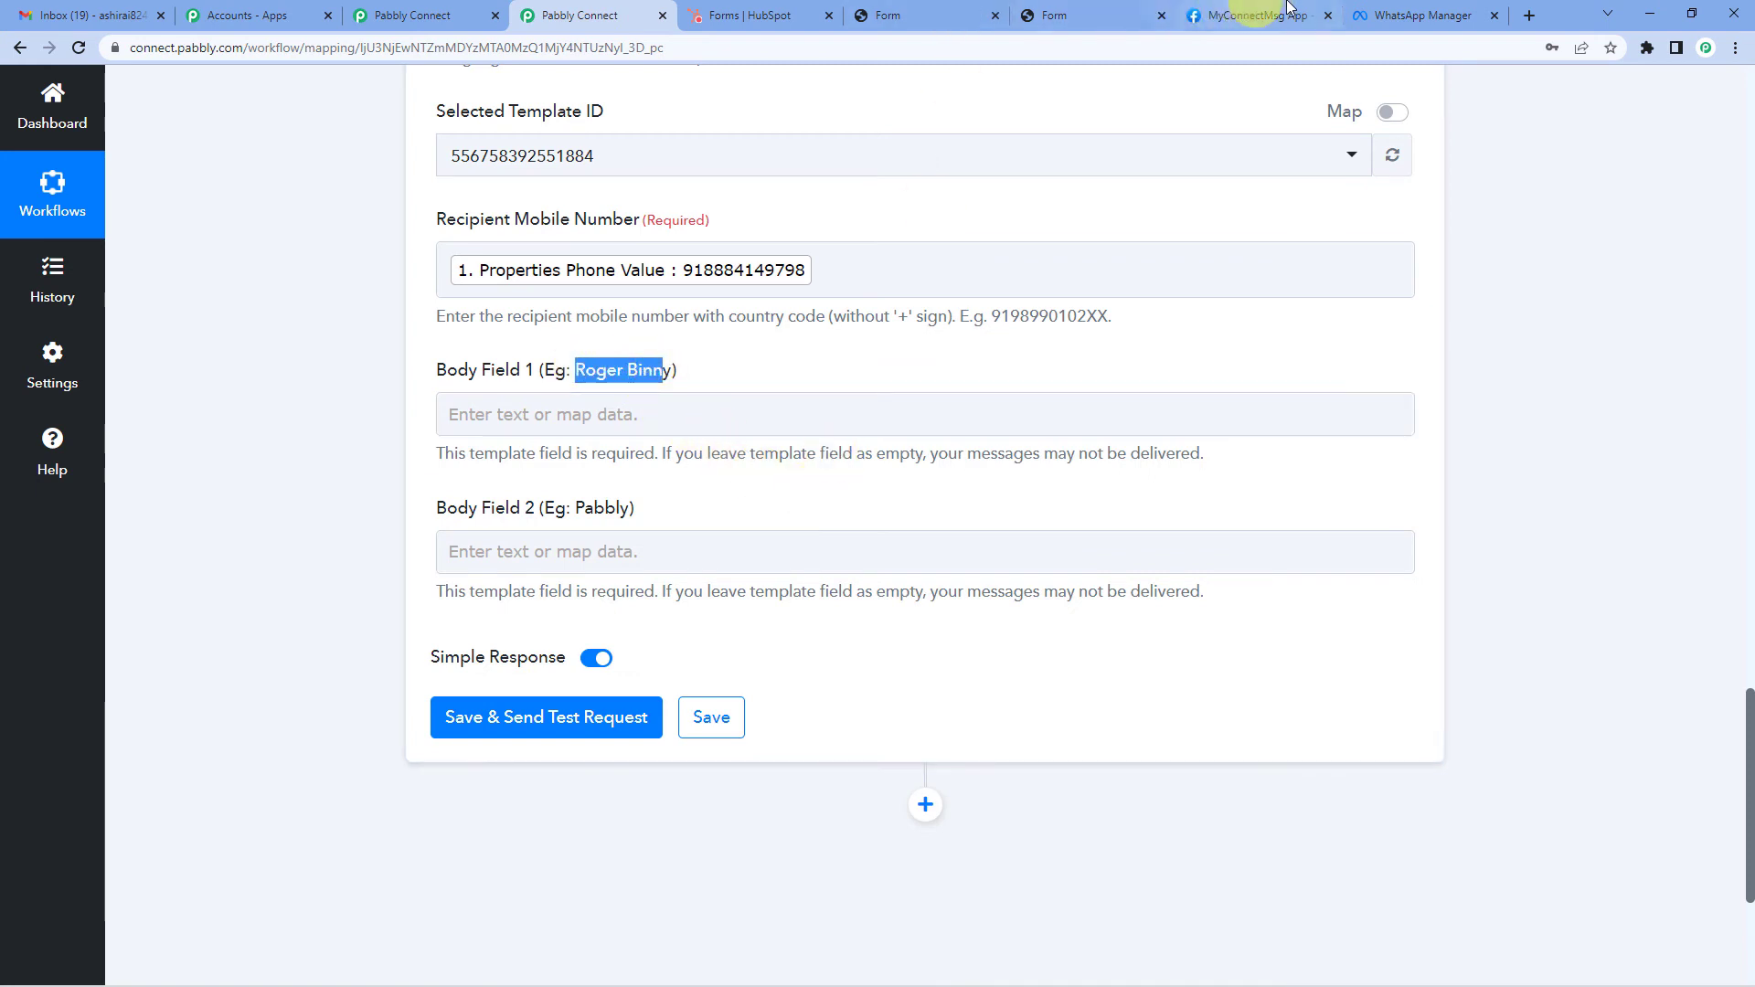
{"action": "left_click", "coordinate": [1389, 9]}
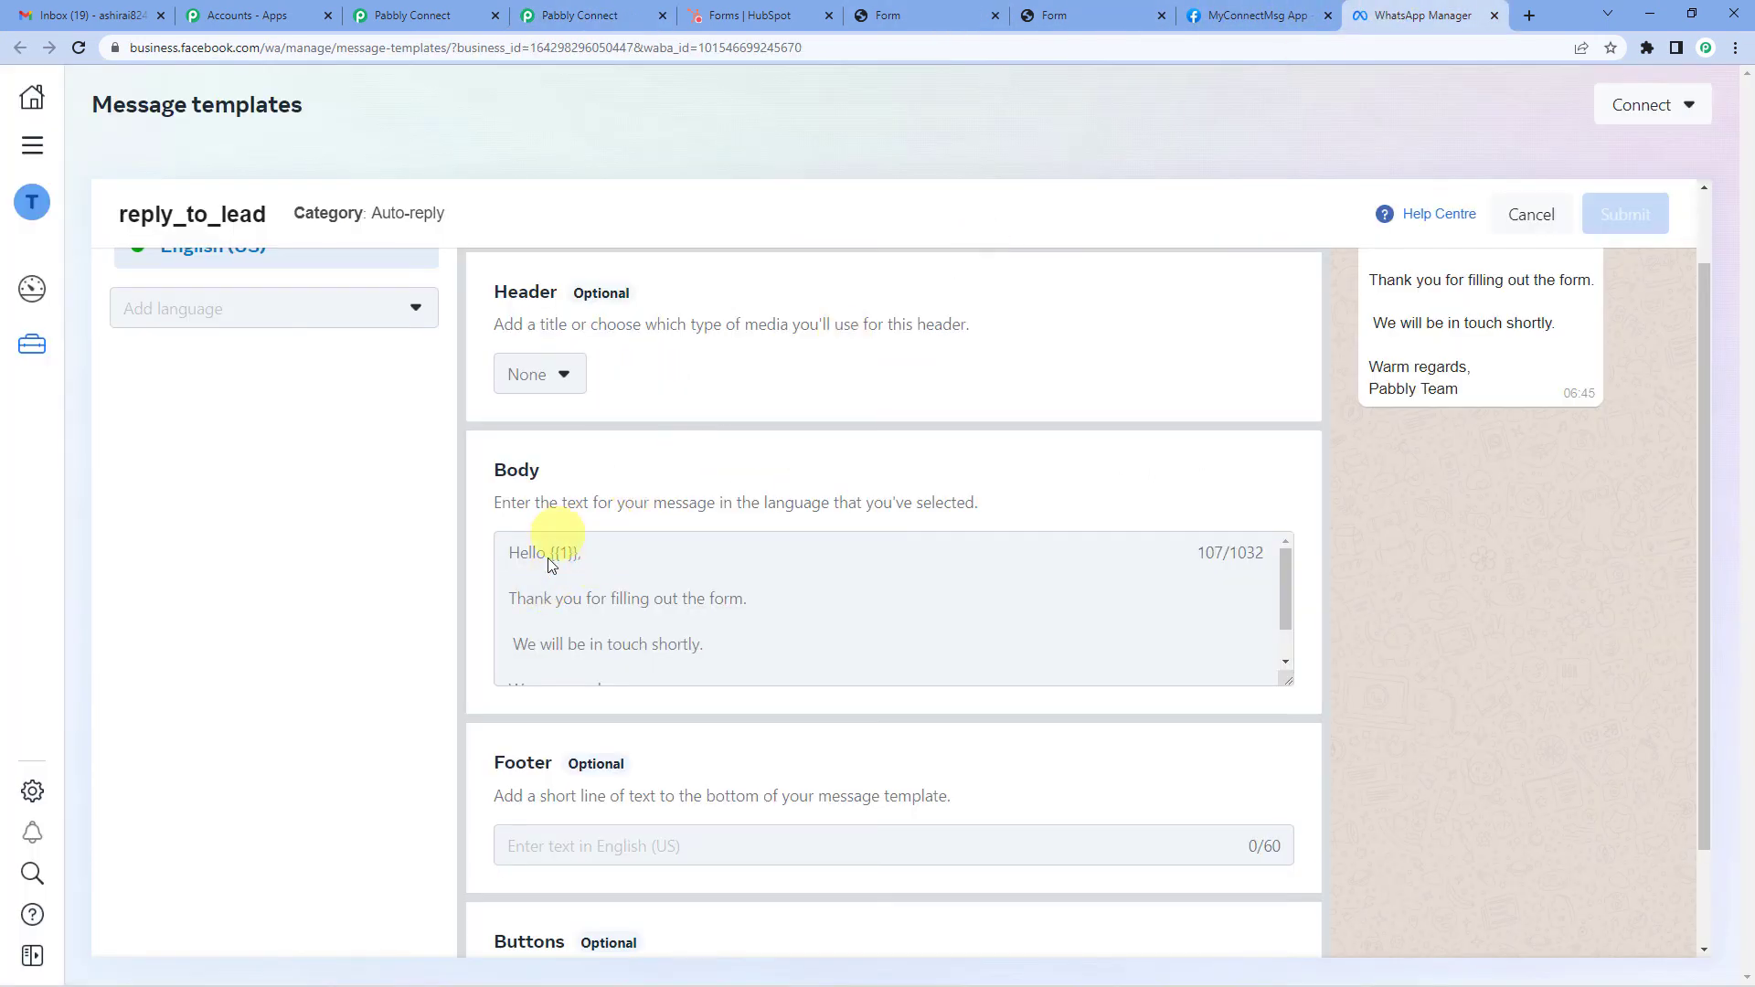
{"action": "left_click", "coordinate": [603, 15]}
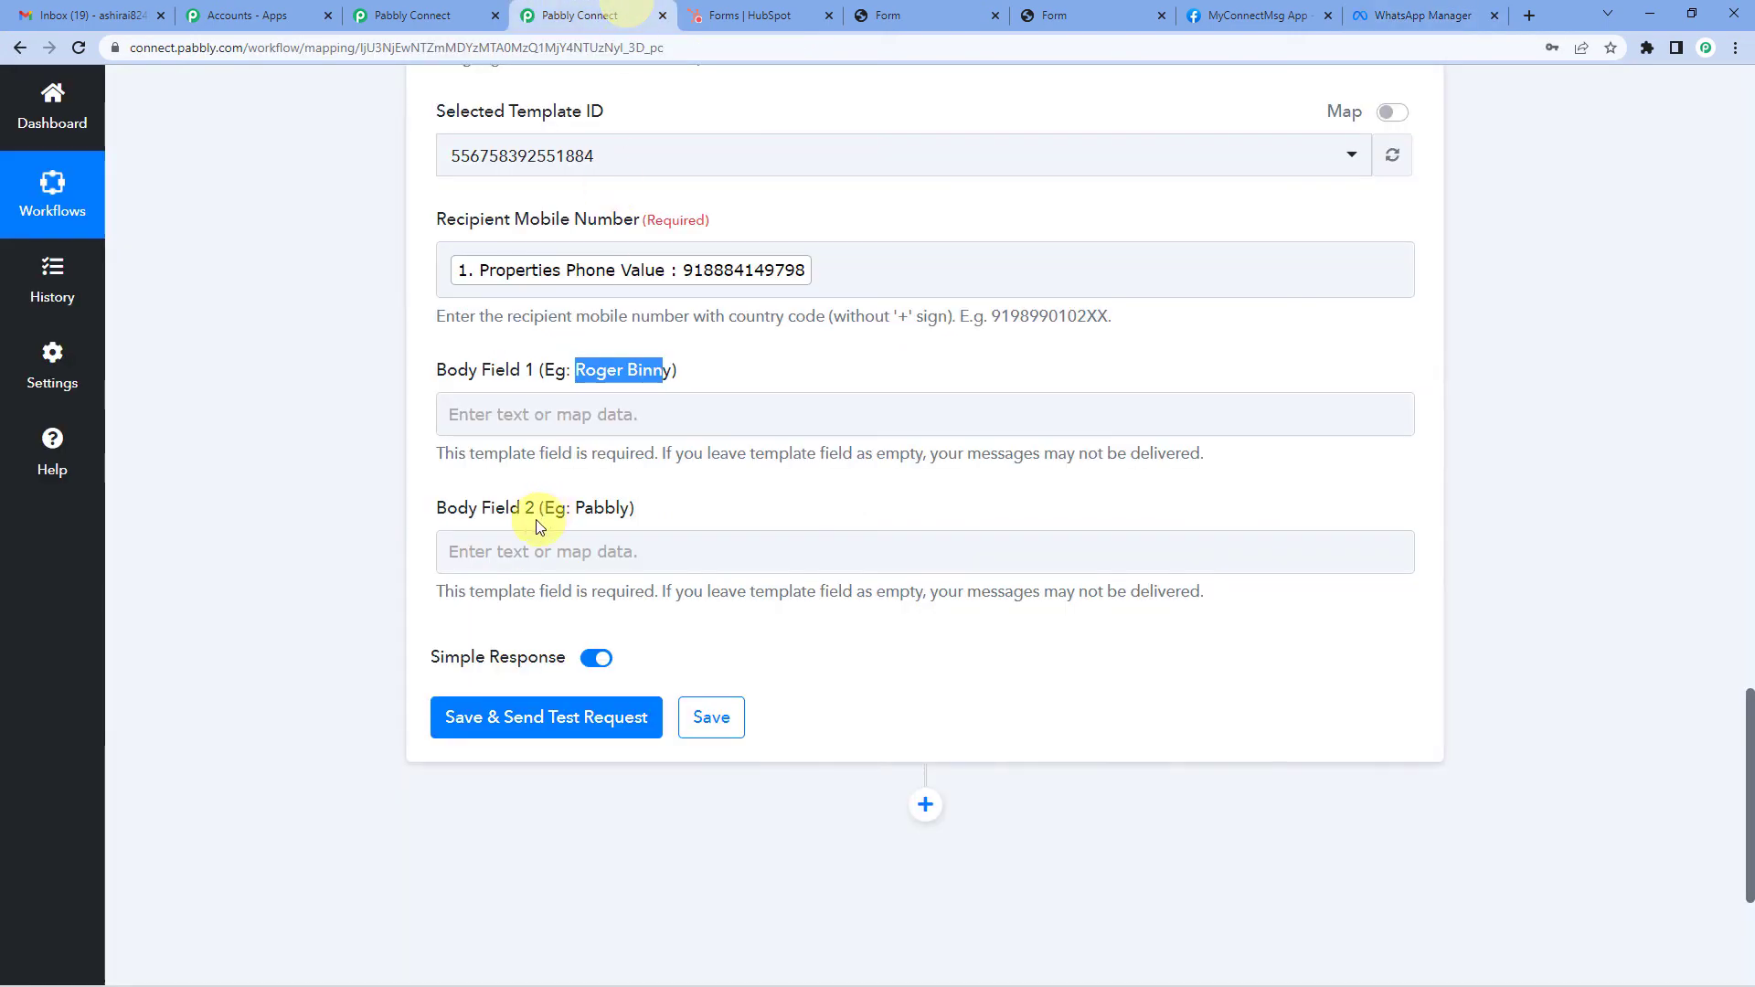
Step: Fill Body Field 1 with HubSpot's Properties Firstname Value and Properties Lastname Value
{"action": "left_click", "coordinate": [540, 415]}
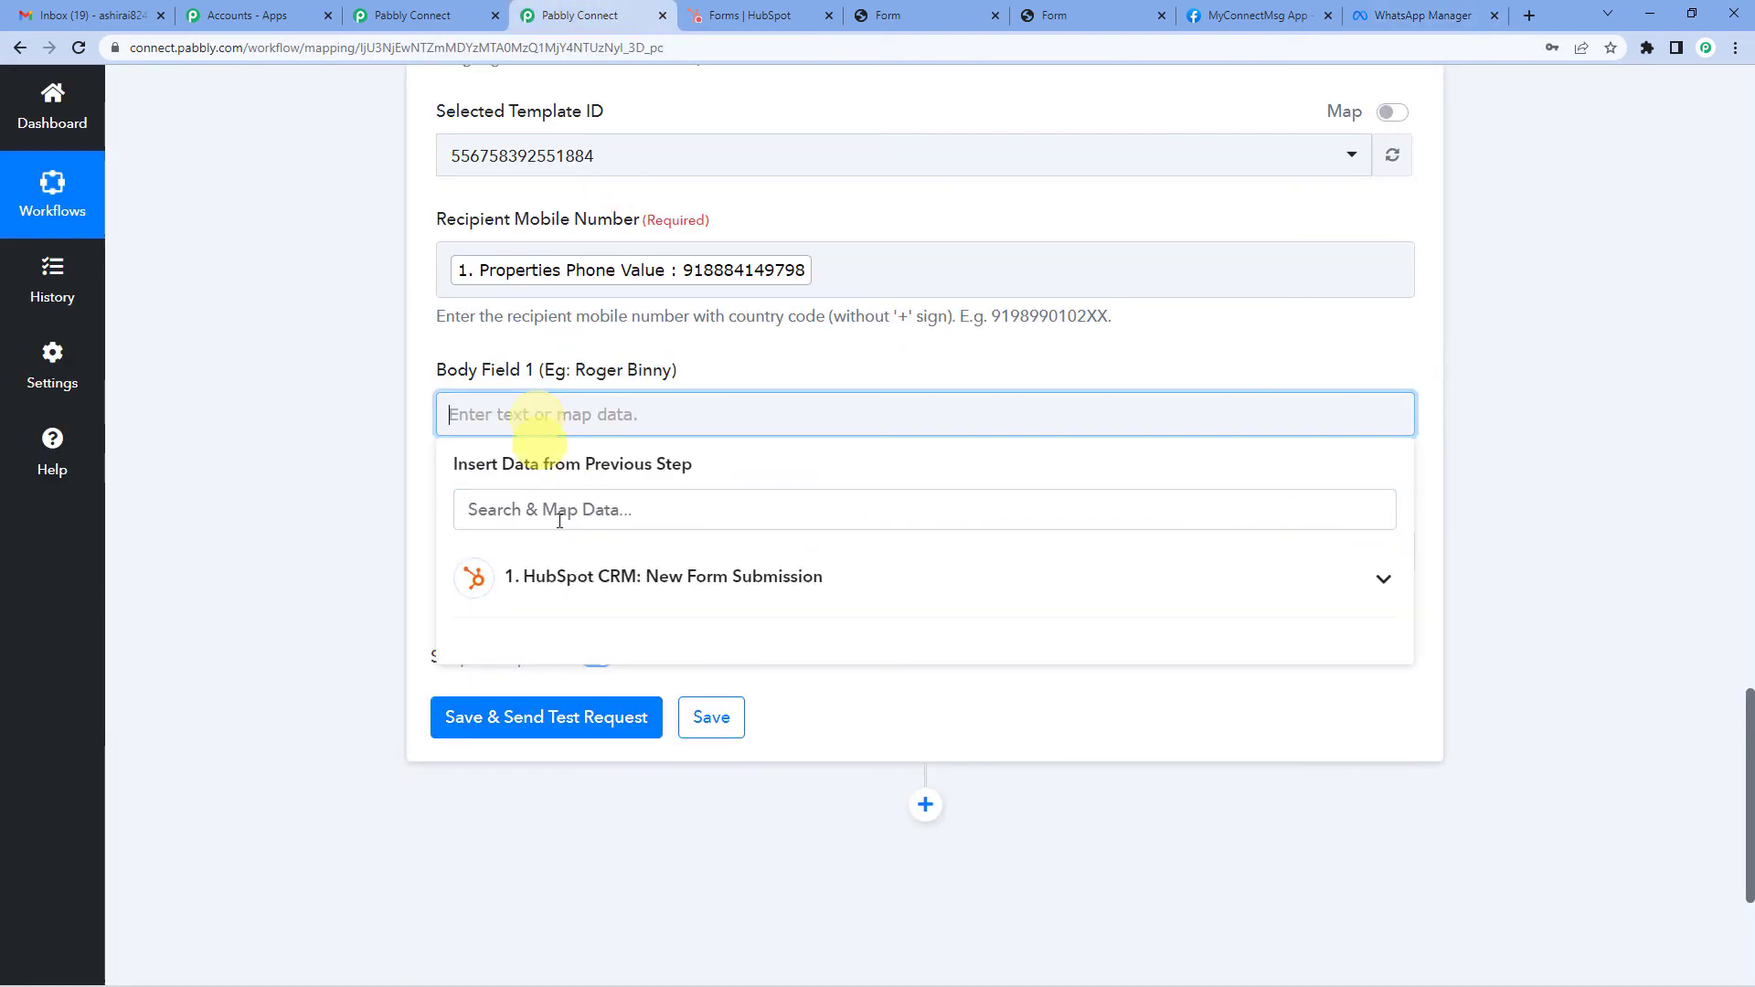
{"action": "left_click", "coordinate": [574, 587]}
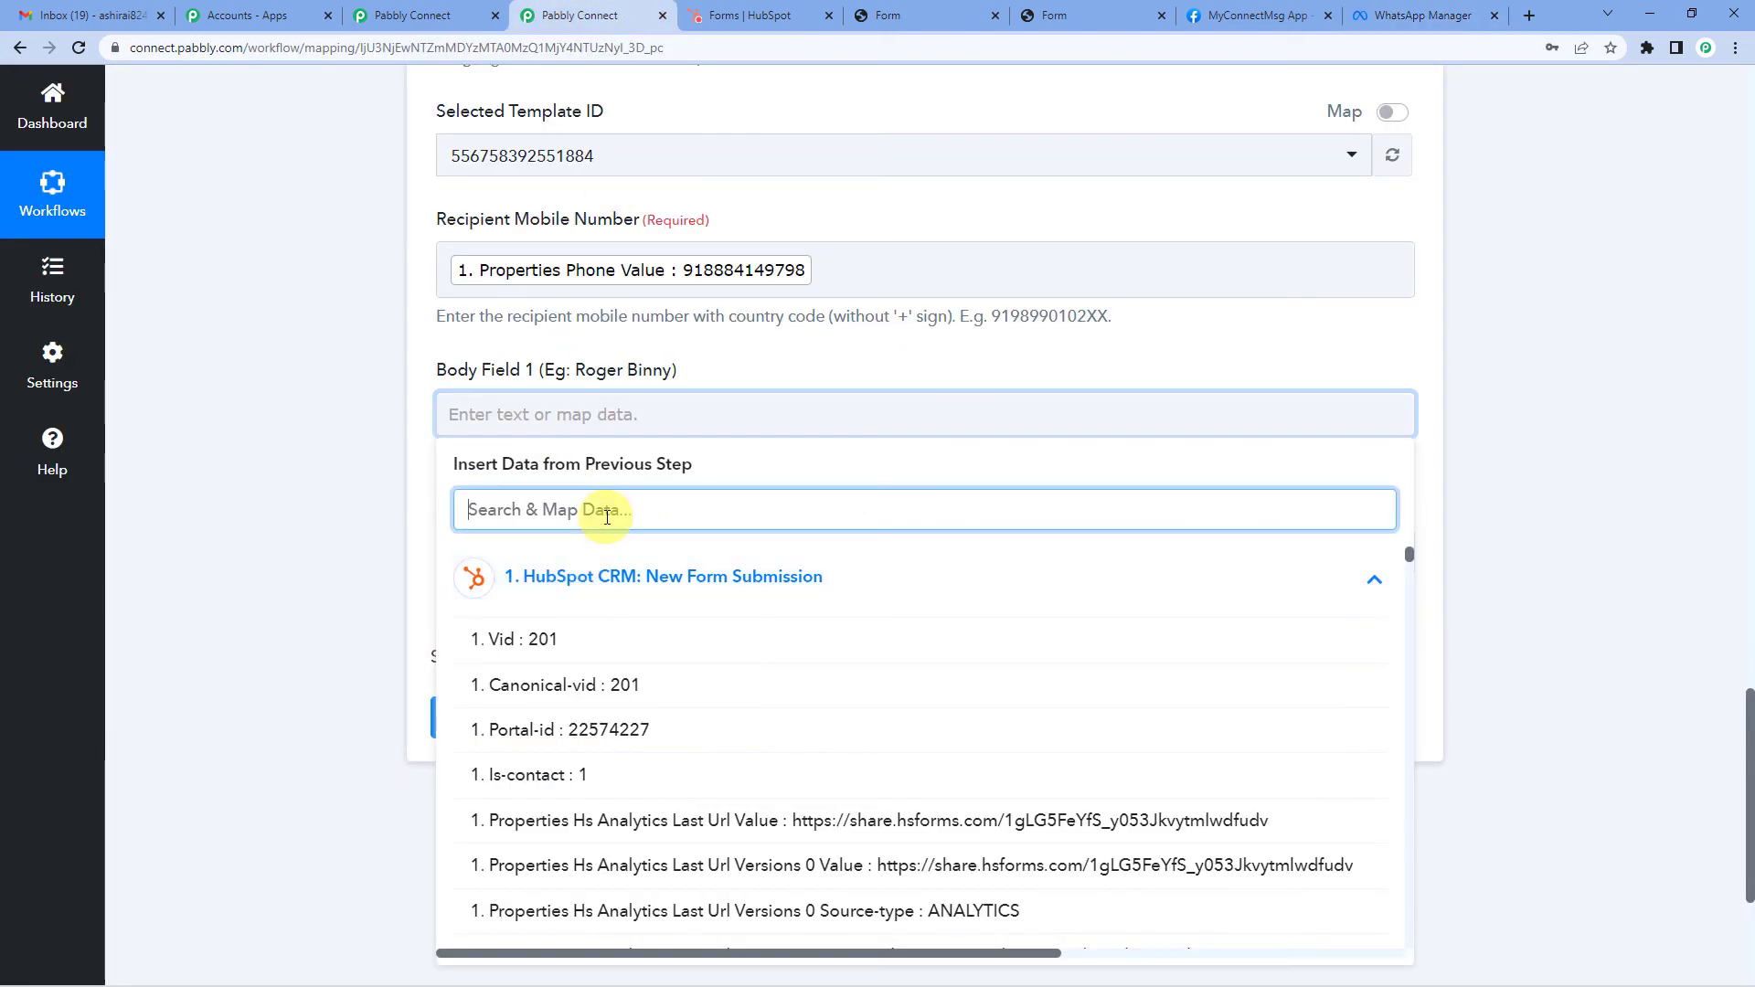
{"action": "type", "text": "demo"}
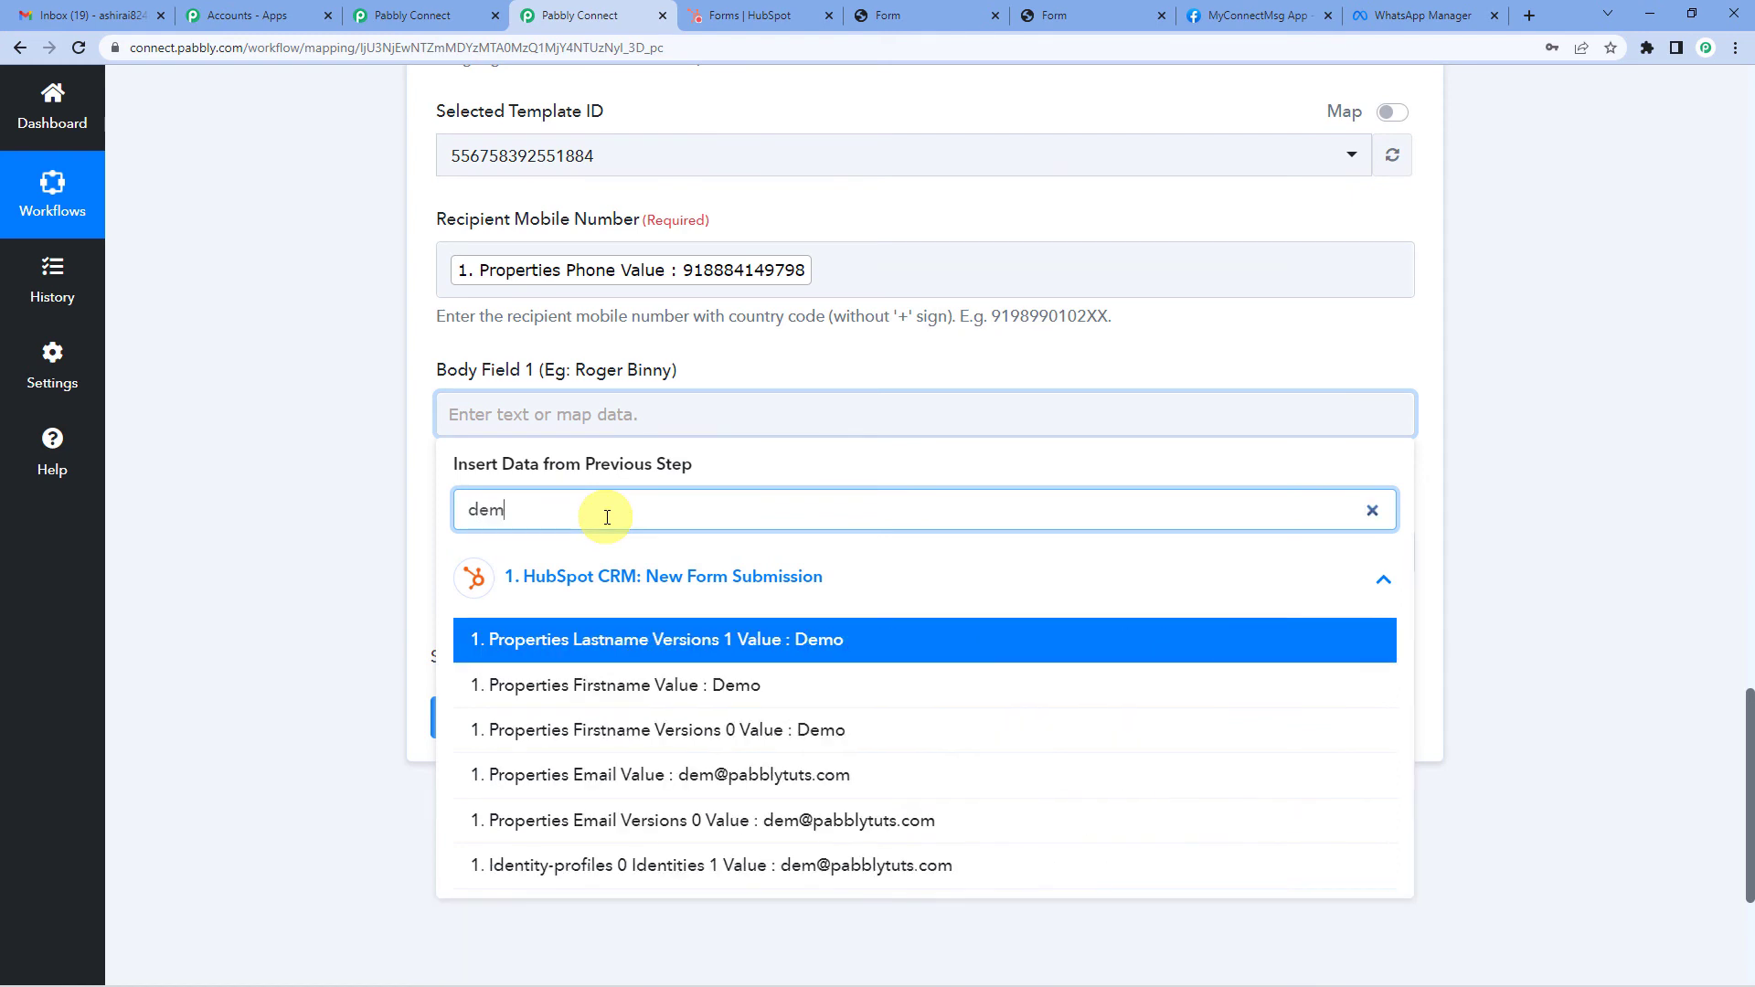
{"action": "left_click", "coordinate": [703, 687]}
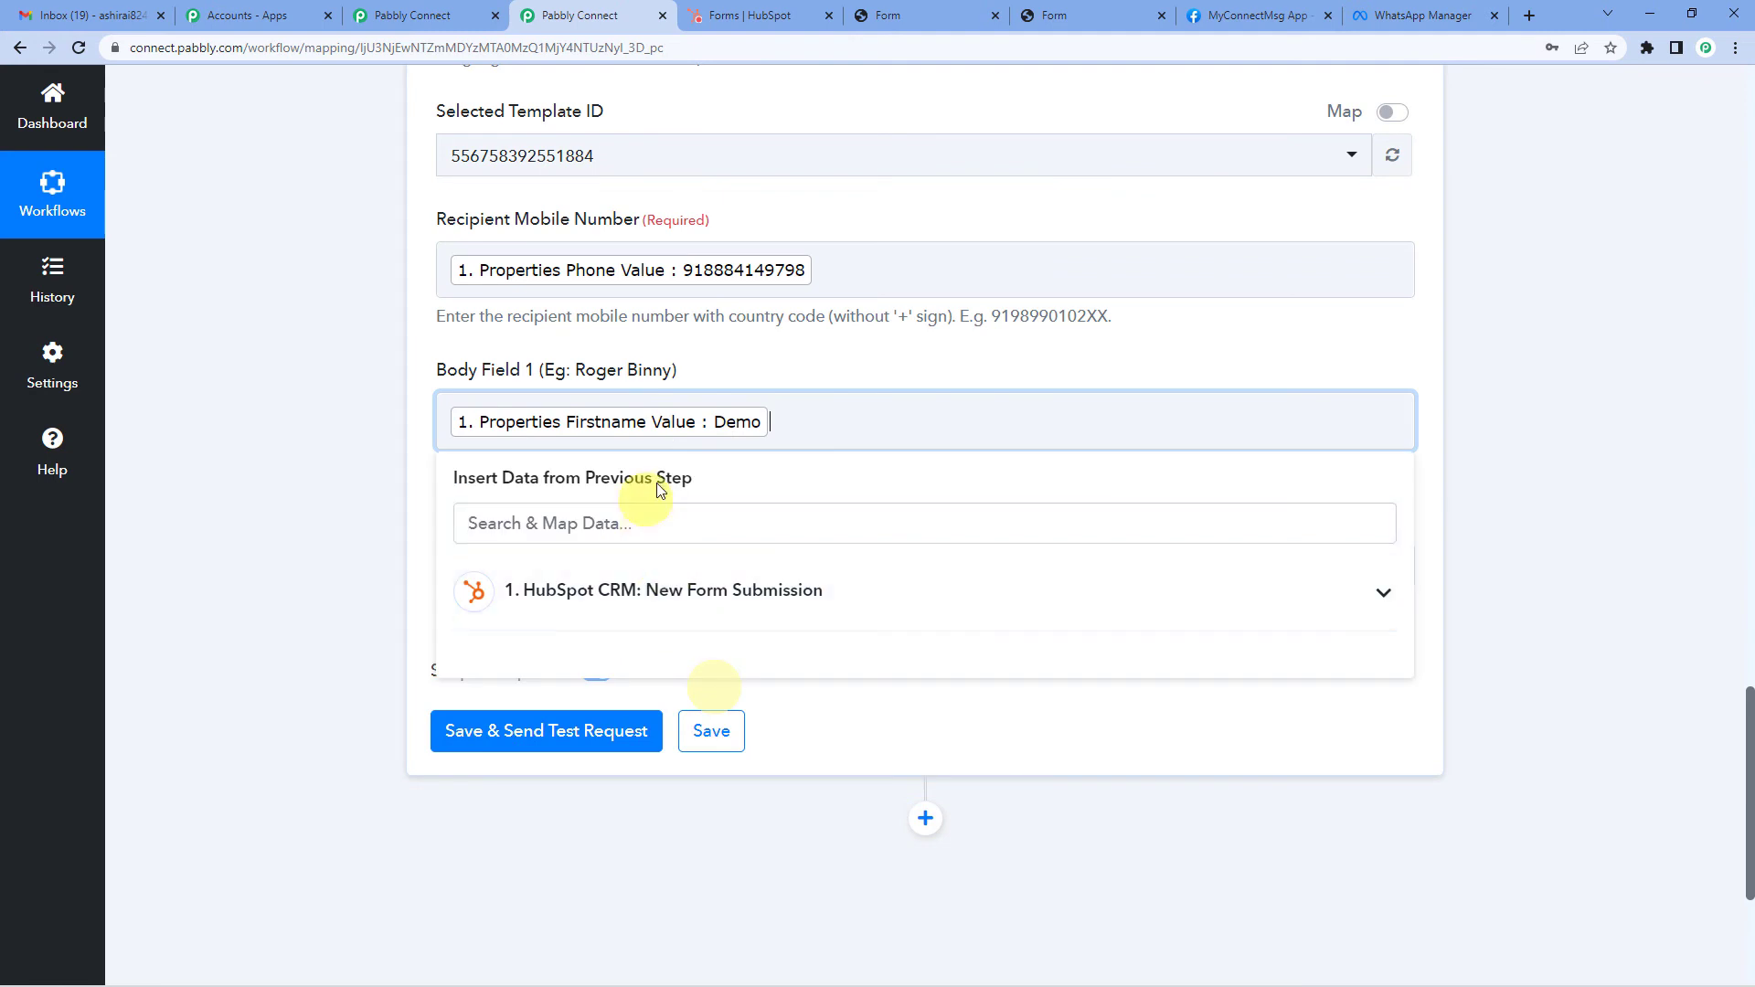
{"action": "left_click", "coordinate": [683, 590]}
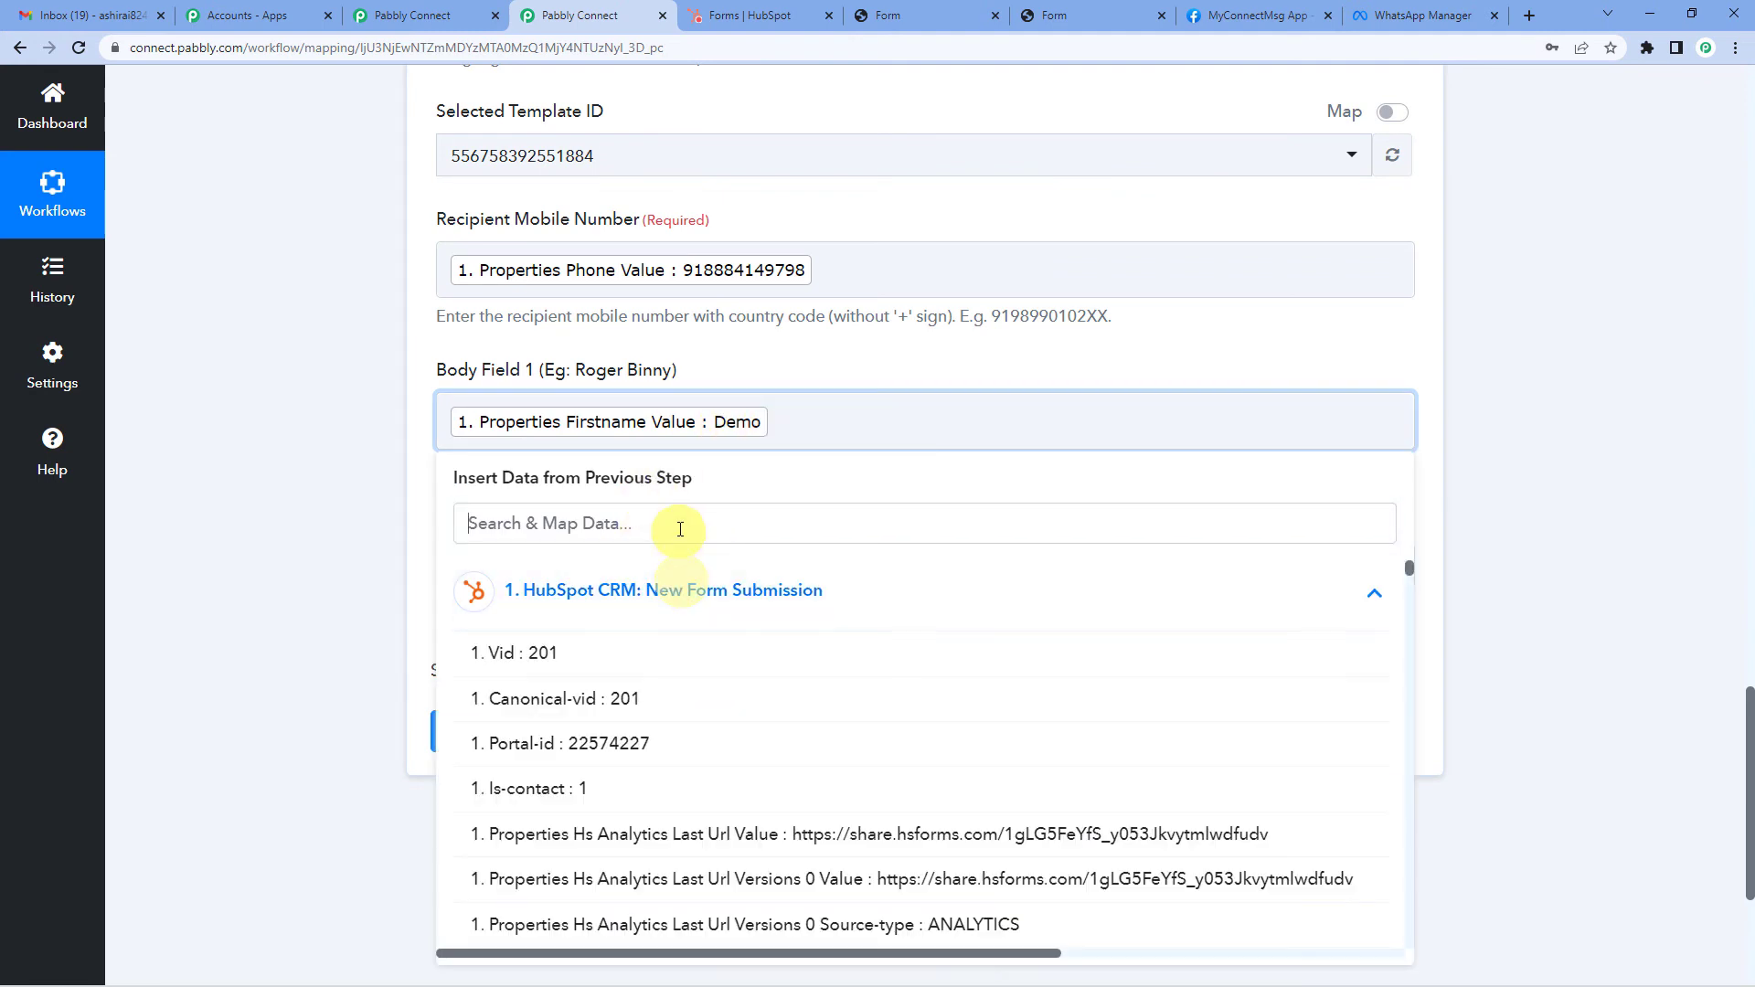
{"action": "left_click", "coordinate": [677, 525]}
{"action": "type", "text": "dumm"}
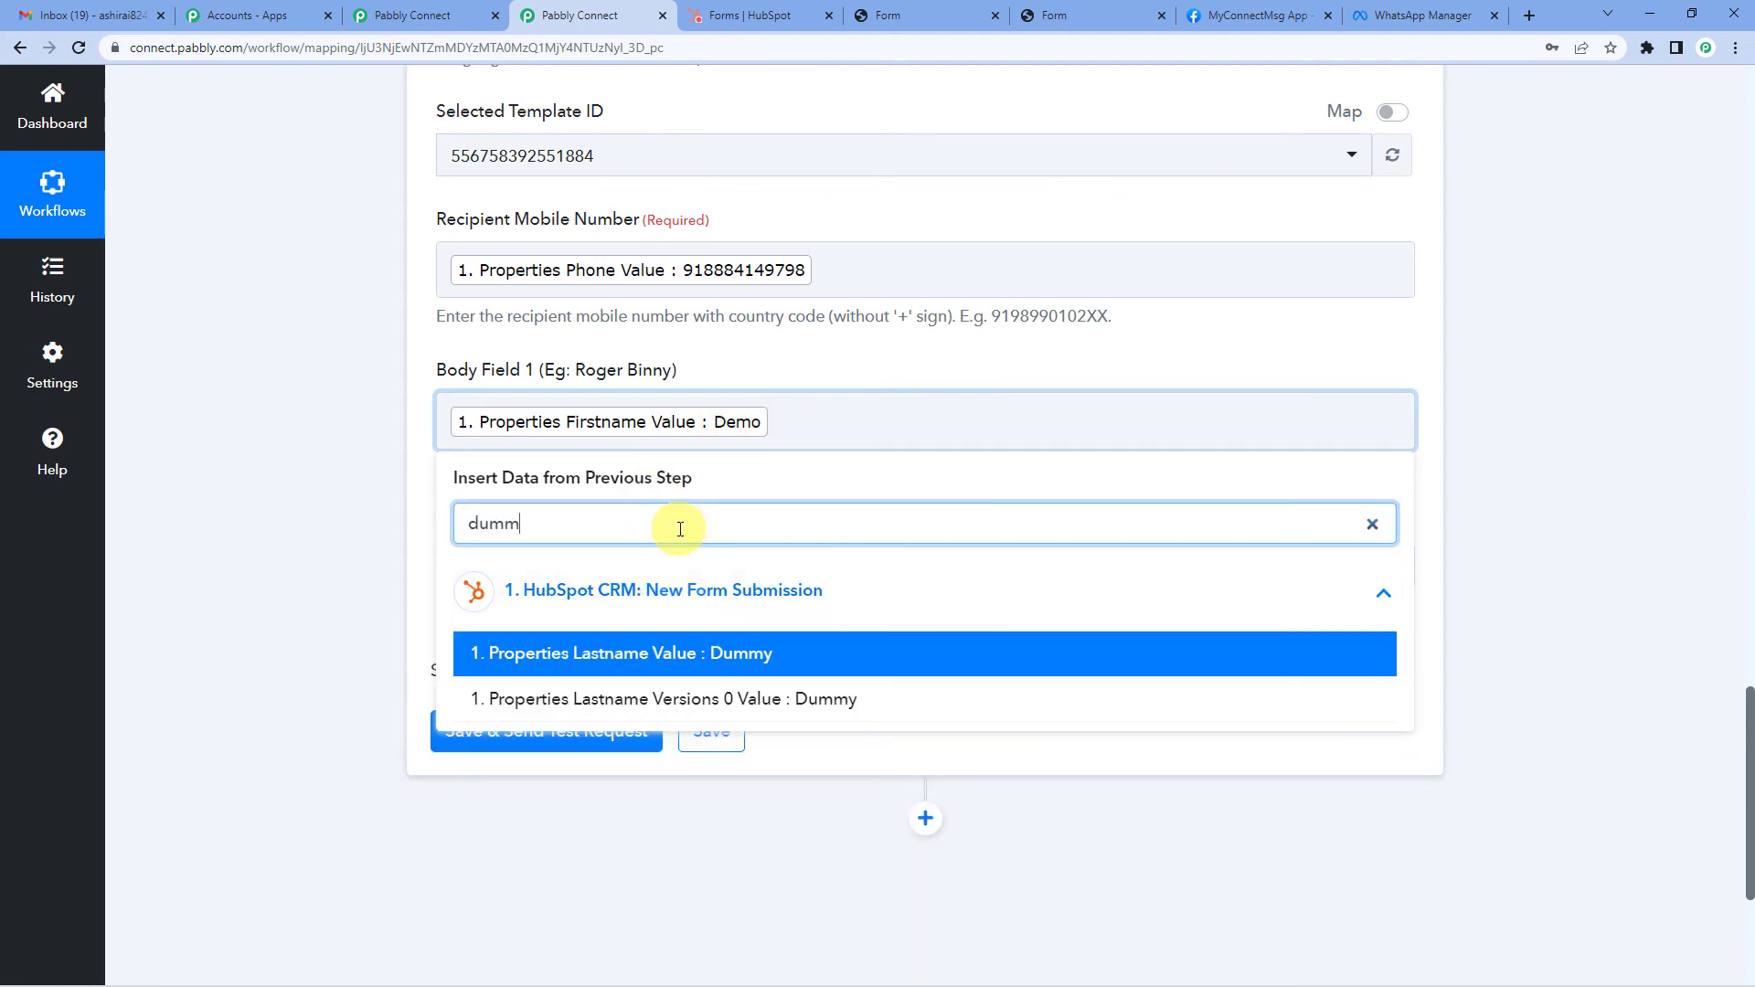
{"action": "left_click", "coordinate": [699, 658]}
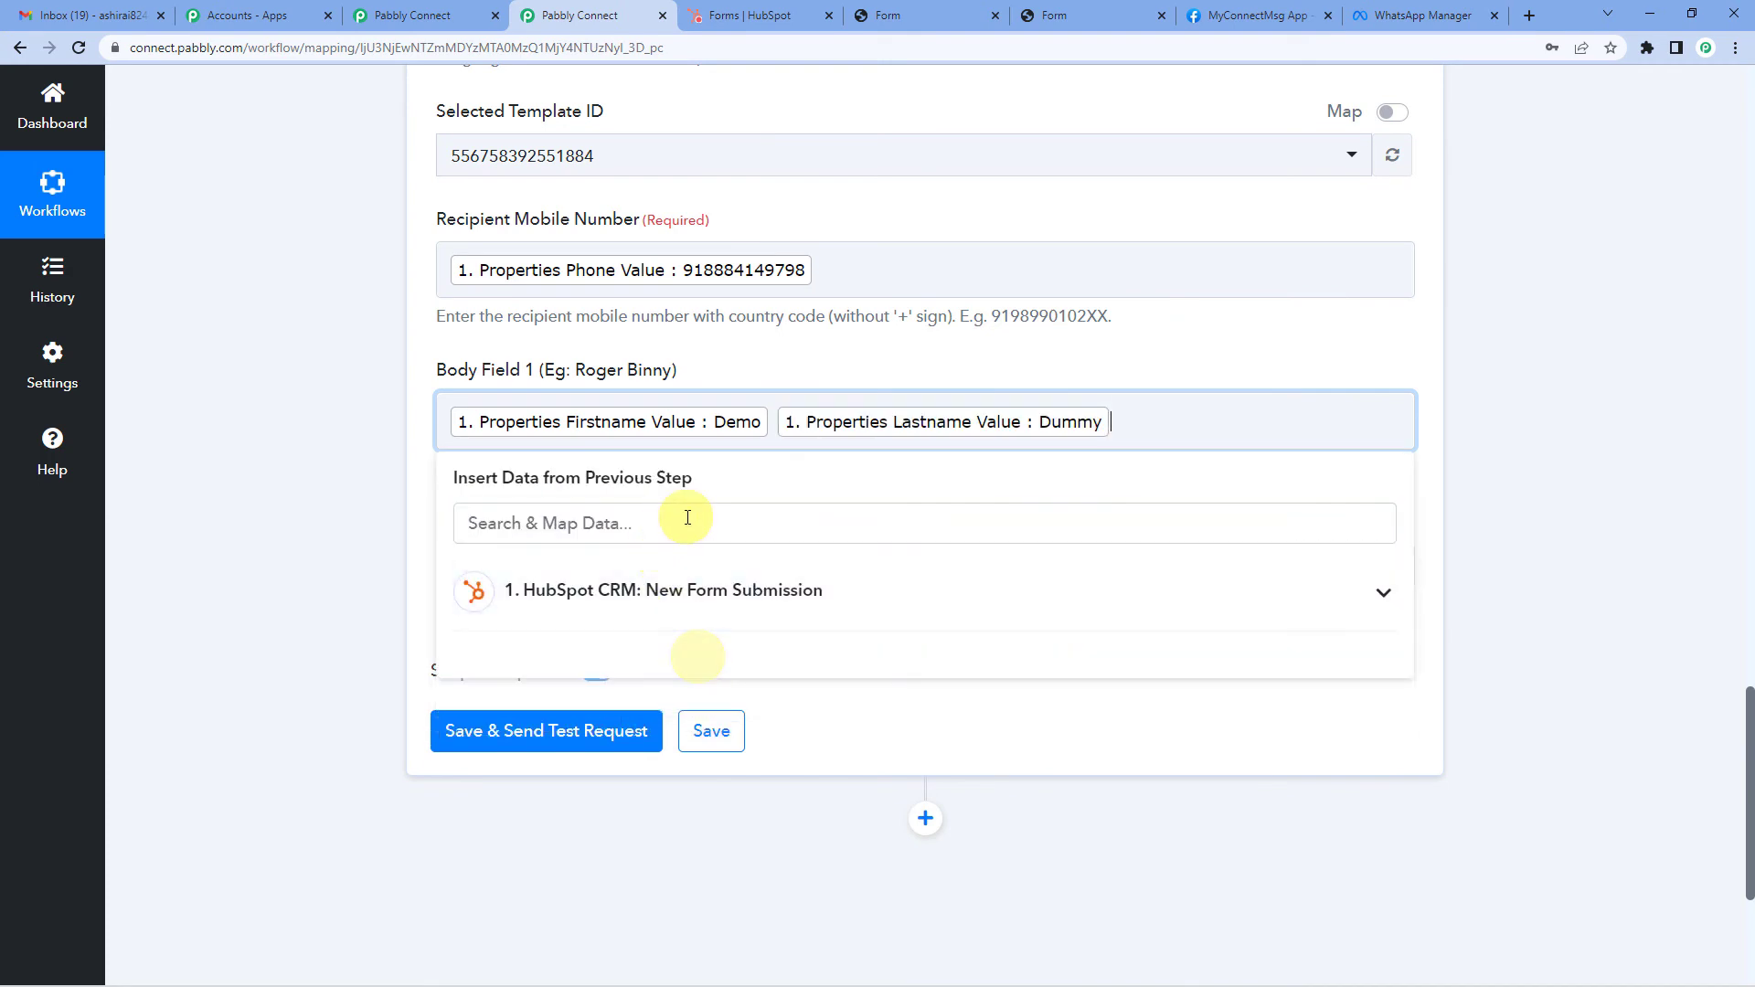
{"action": "left_click", "coordinate": [667, 470]}
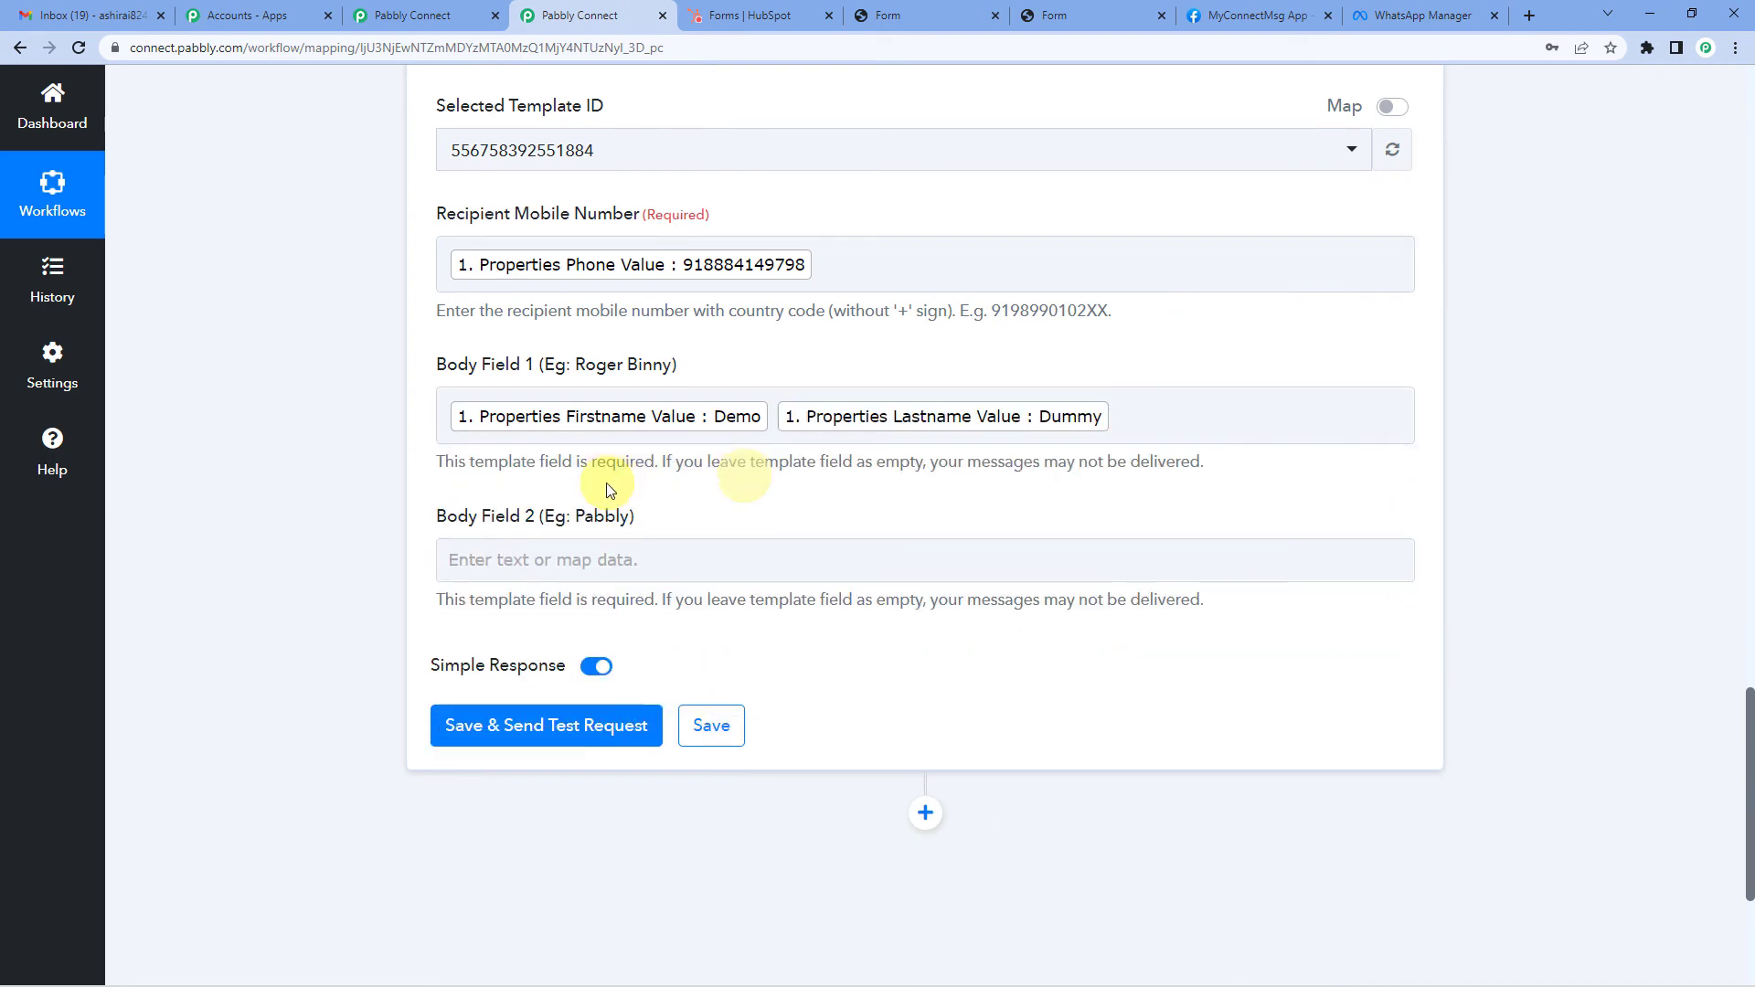
{"action": "scroll", "coordinate": [727, 471], "scroll_direction": "down", "scroll_amount": 1}
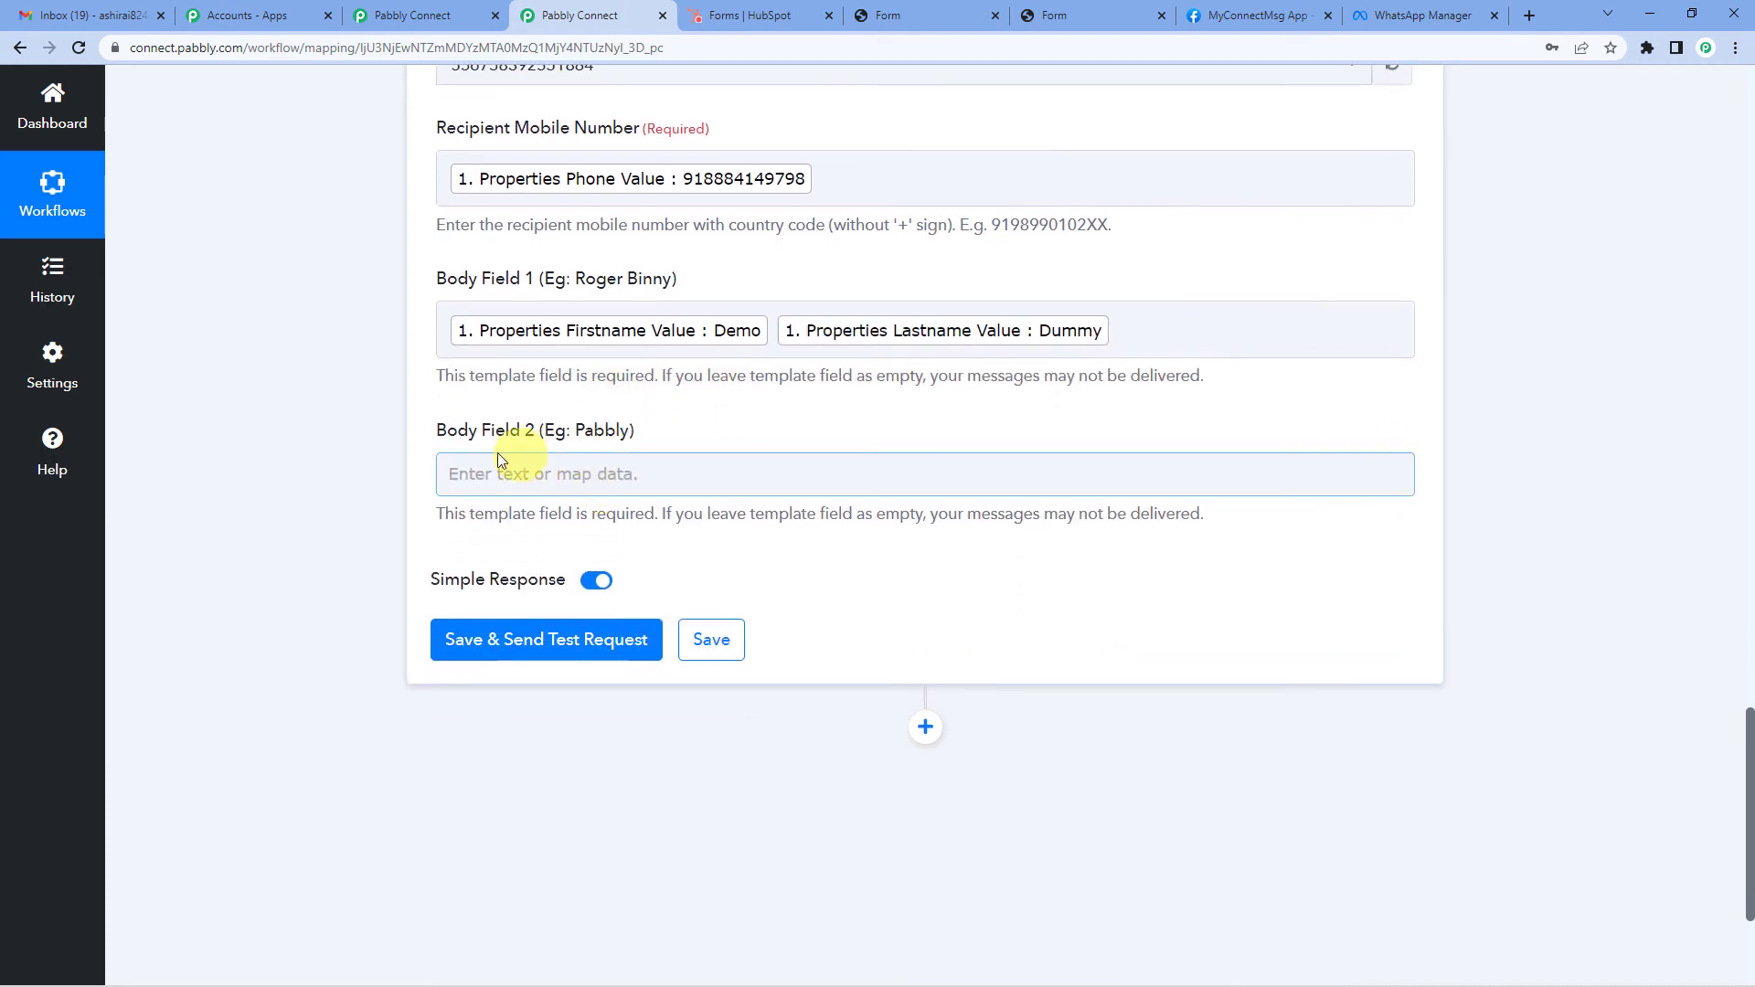
Step: Review the template's team-name placeholder and enter 'Pabbly' in Body Field 2
{"action": "left_click", "coordinate": [1421, 16]}
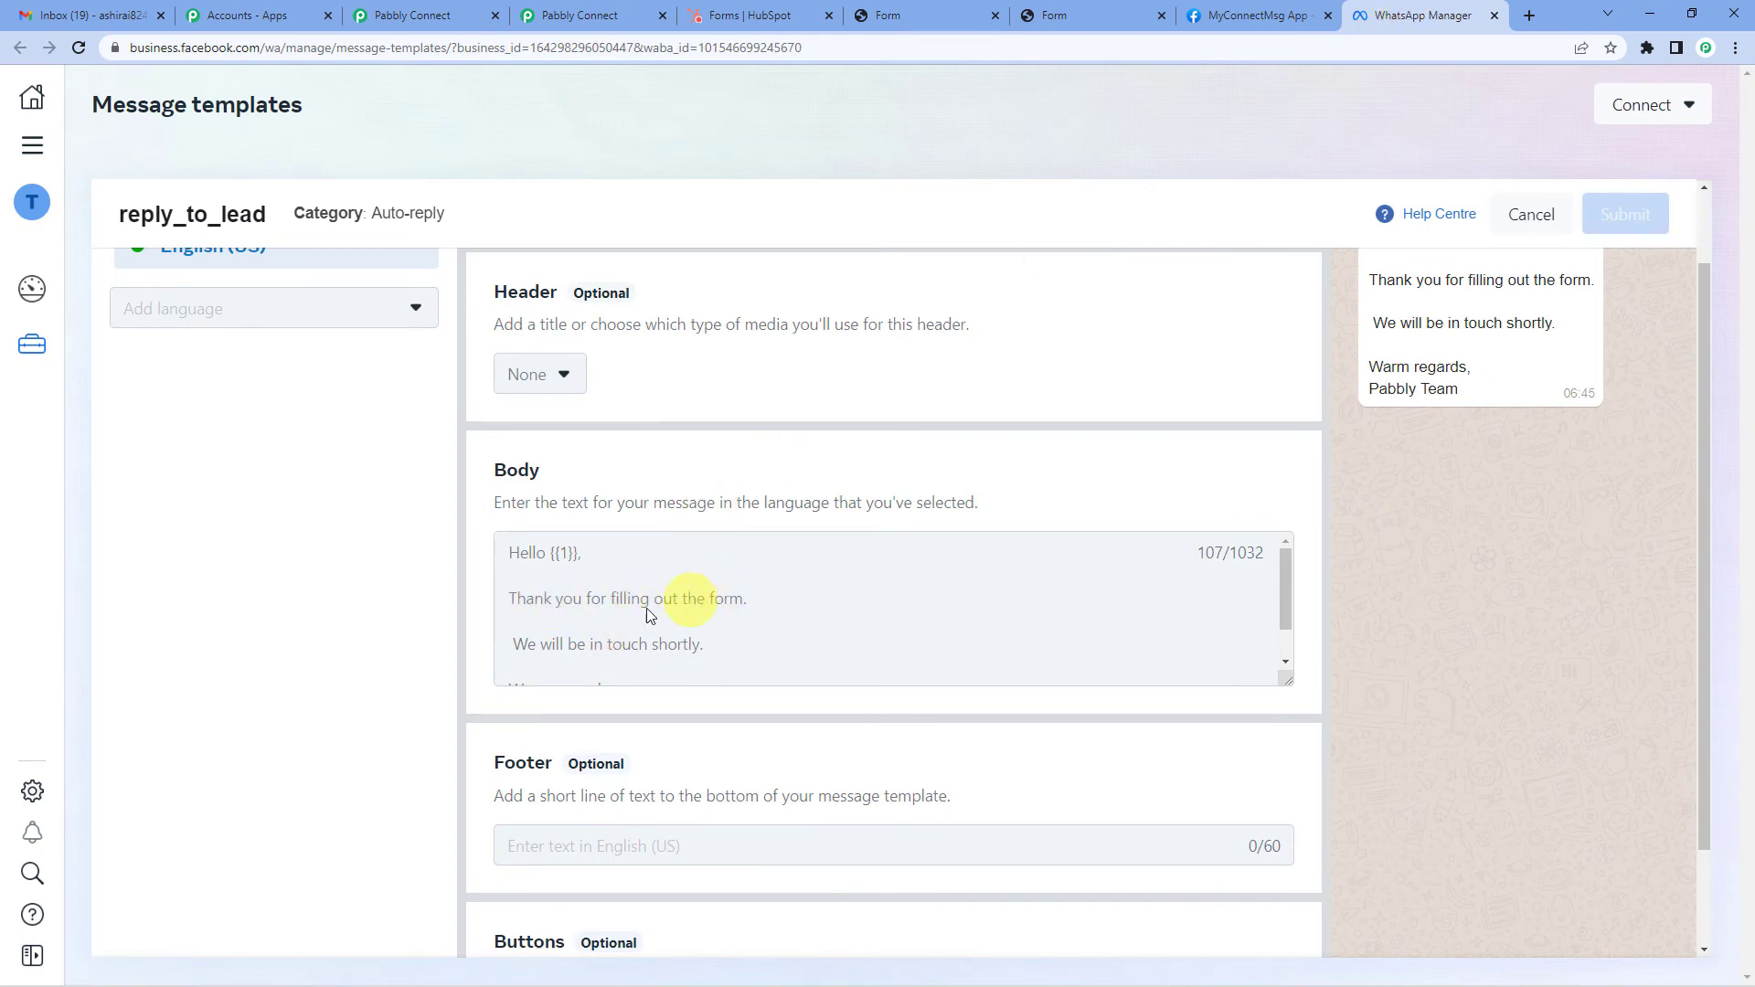
{"action": "scroll", "coordinate": [645, 607], "scroll_direction": "down", "scroll_amount": 1}
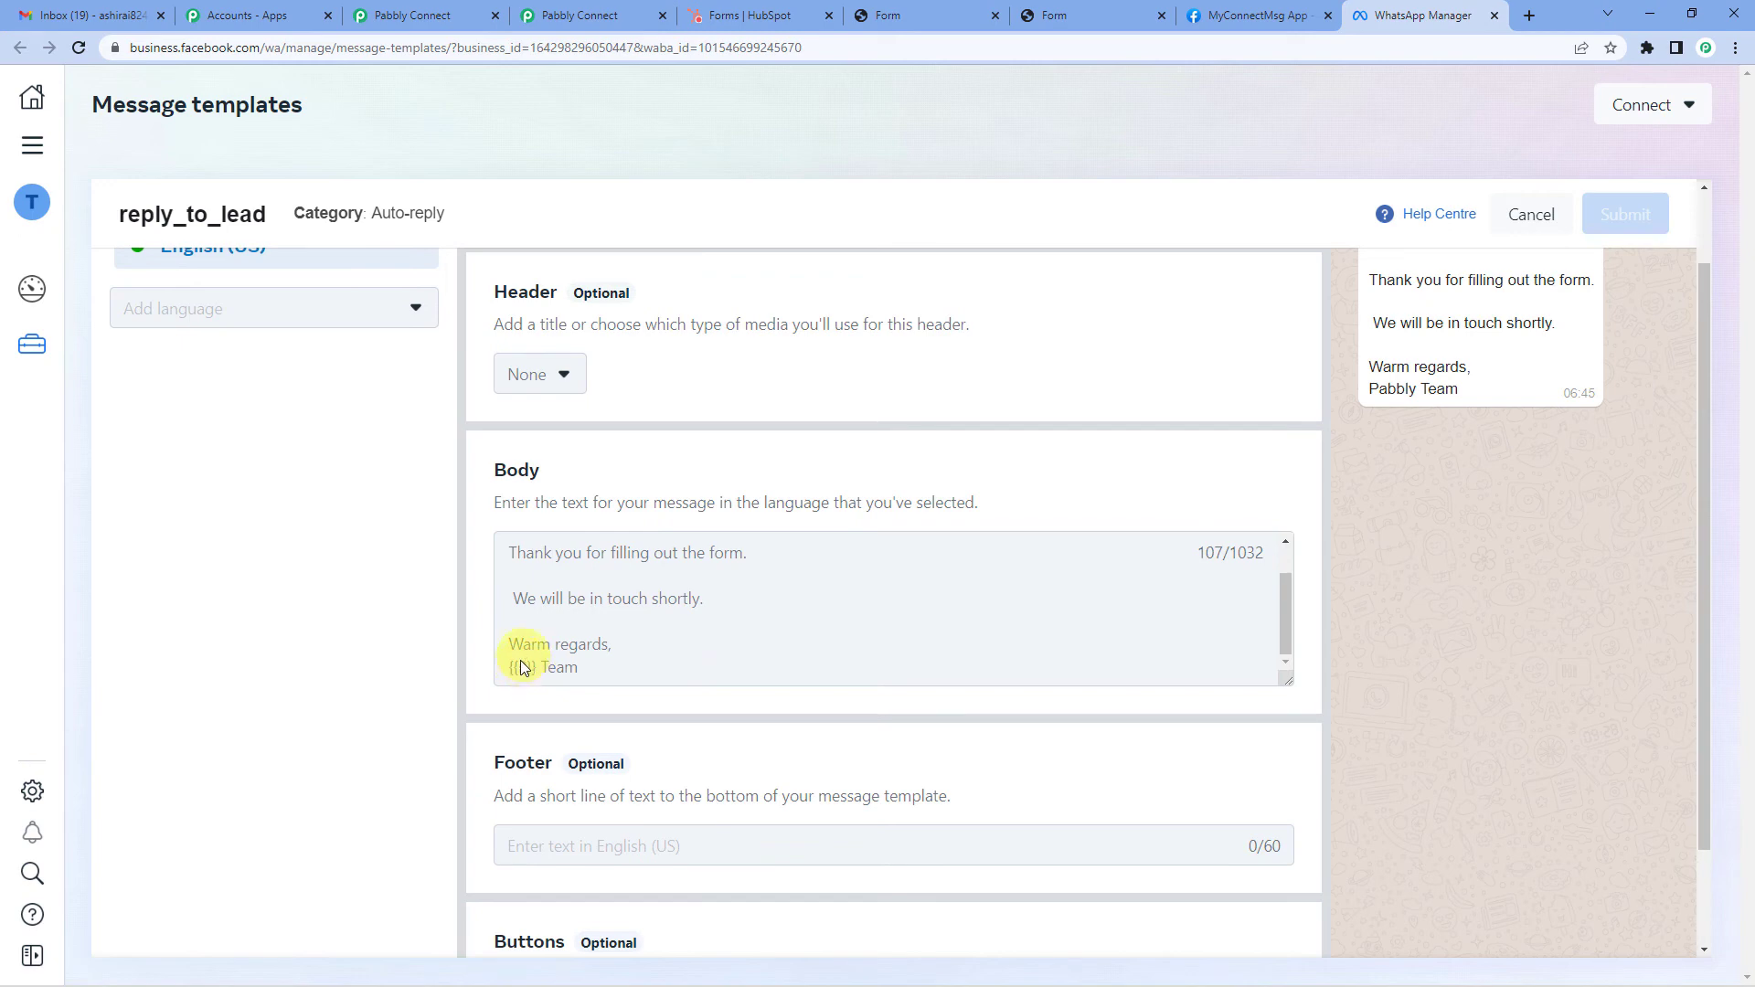
{"action": "left_click", "coordinate": [585, 15]}
{"action": "left_click", "coordinate": [552, 494]}
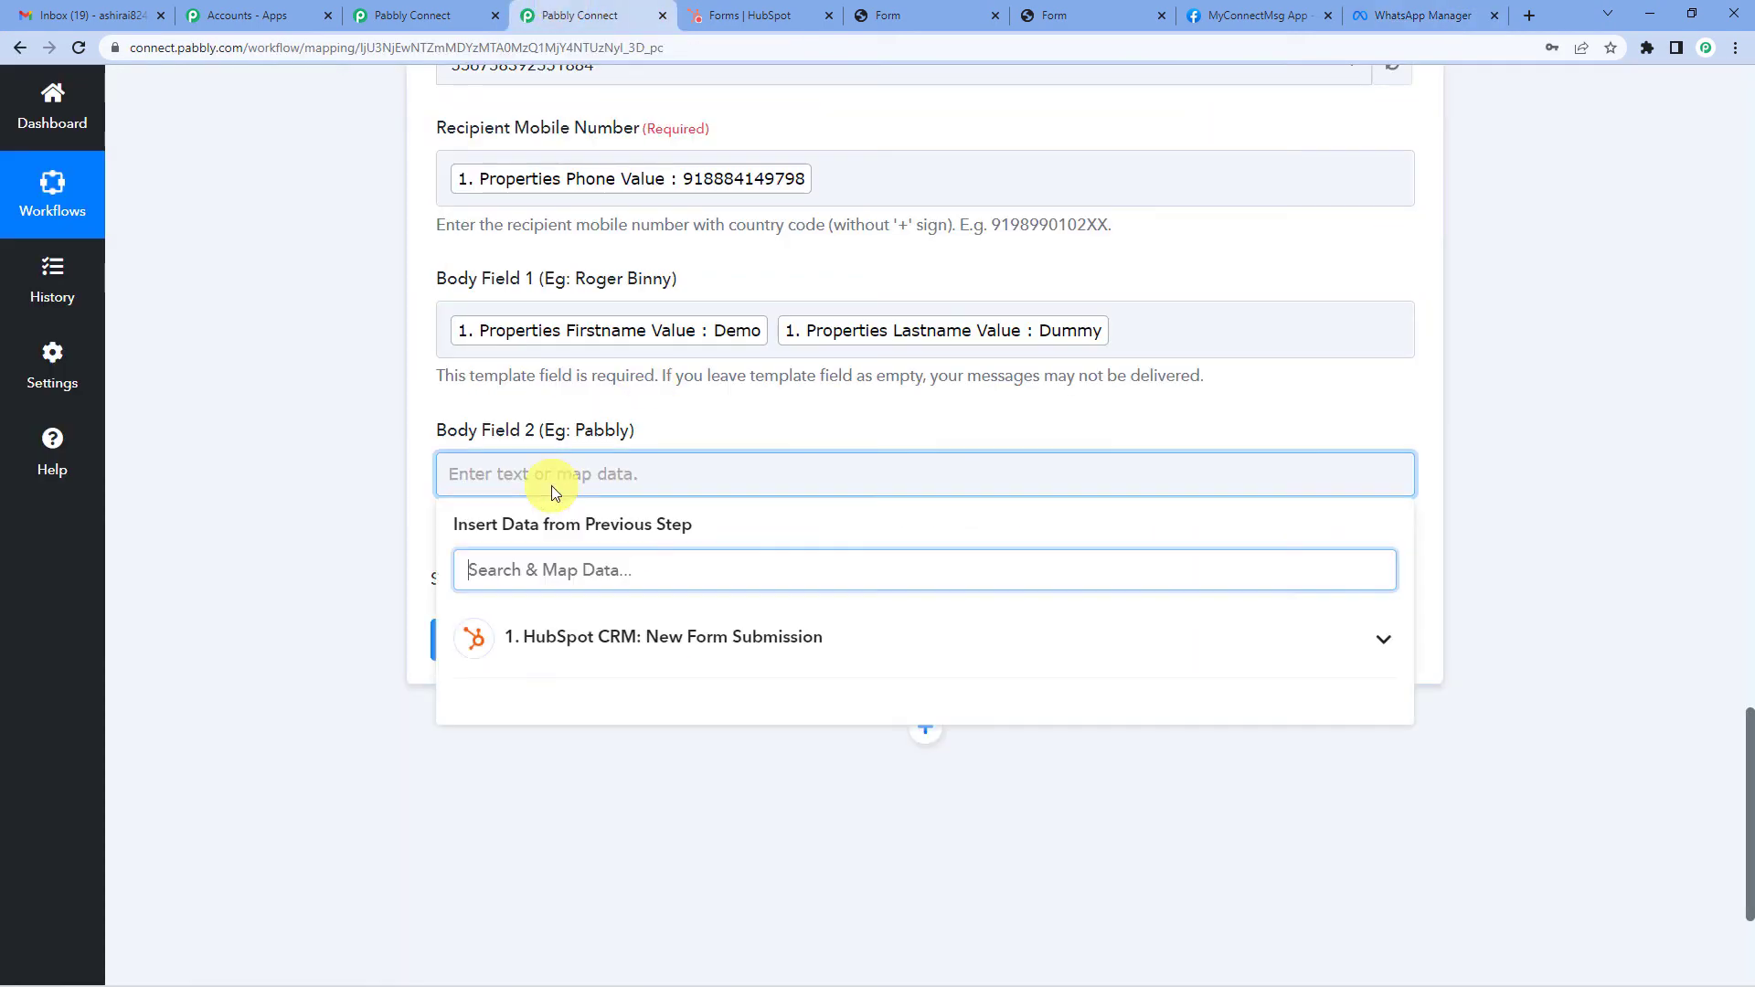
{"action": "type", "text": "Pabbly"}
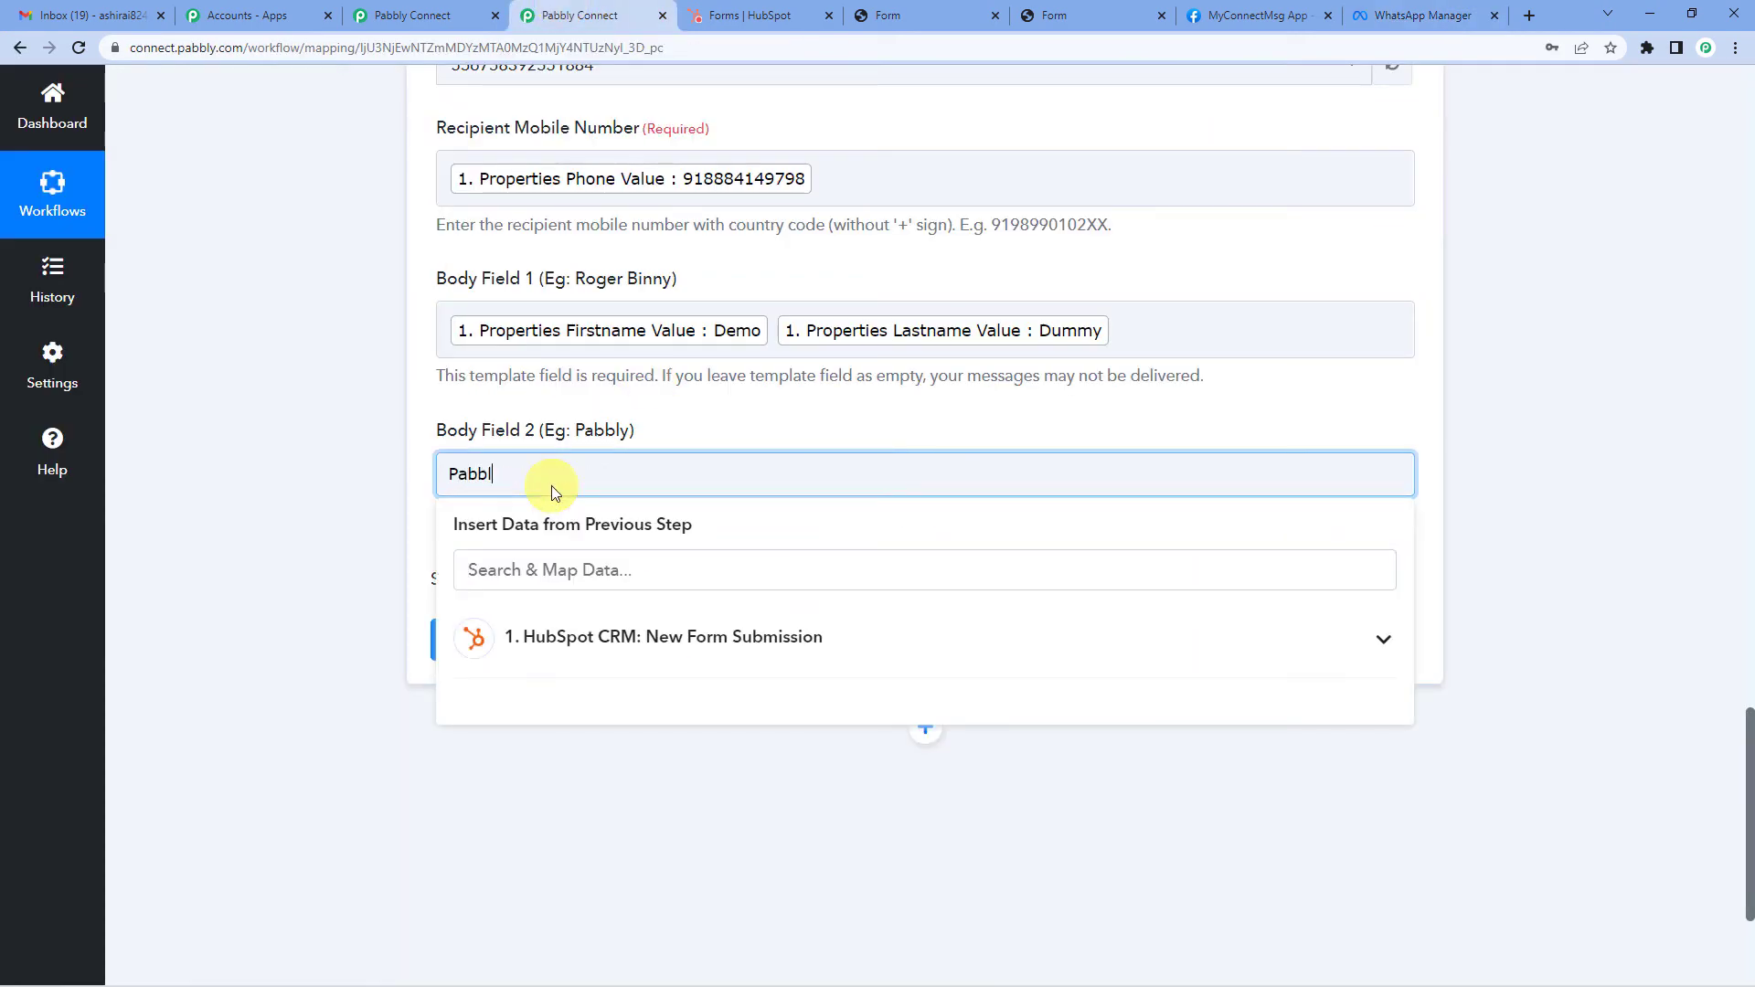
{"action": "left_click", "coordinate": [656, 426]}
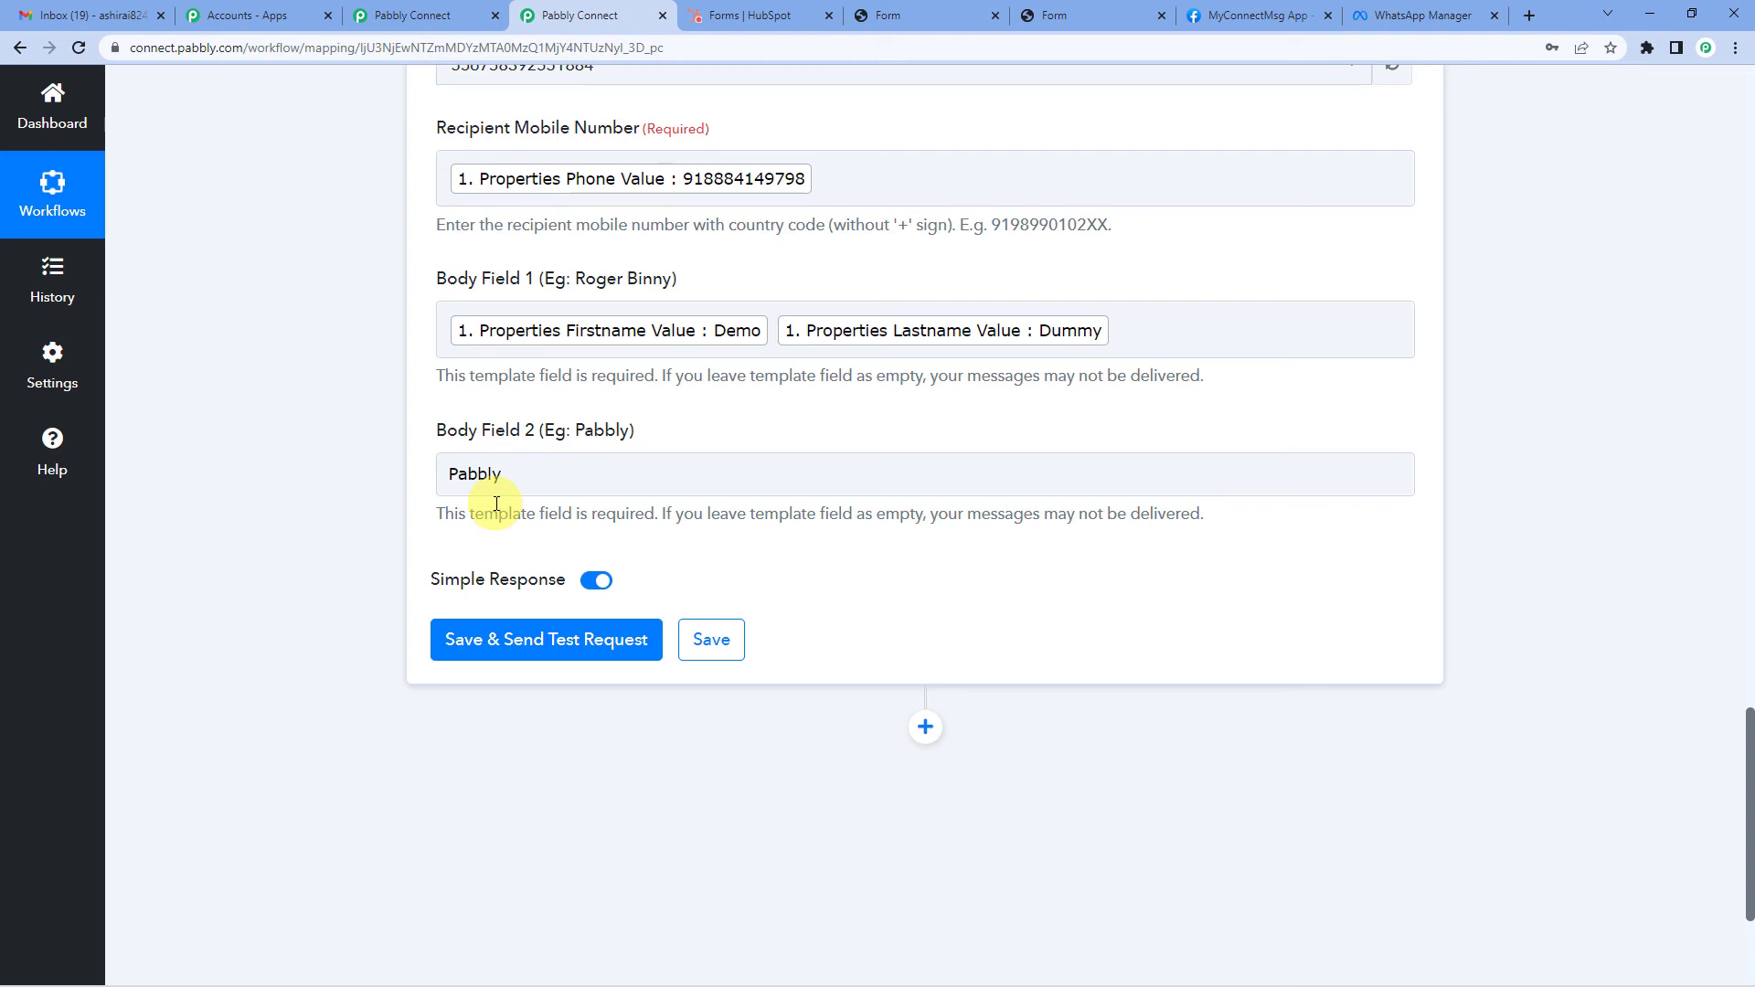
{"action": "left_click", "coordinate": [698, 332]}
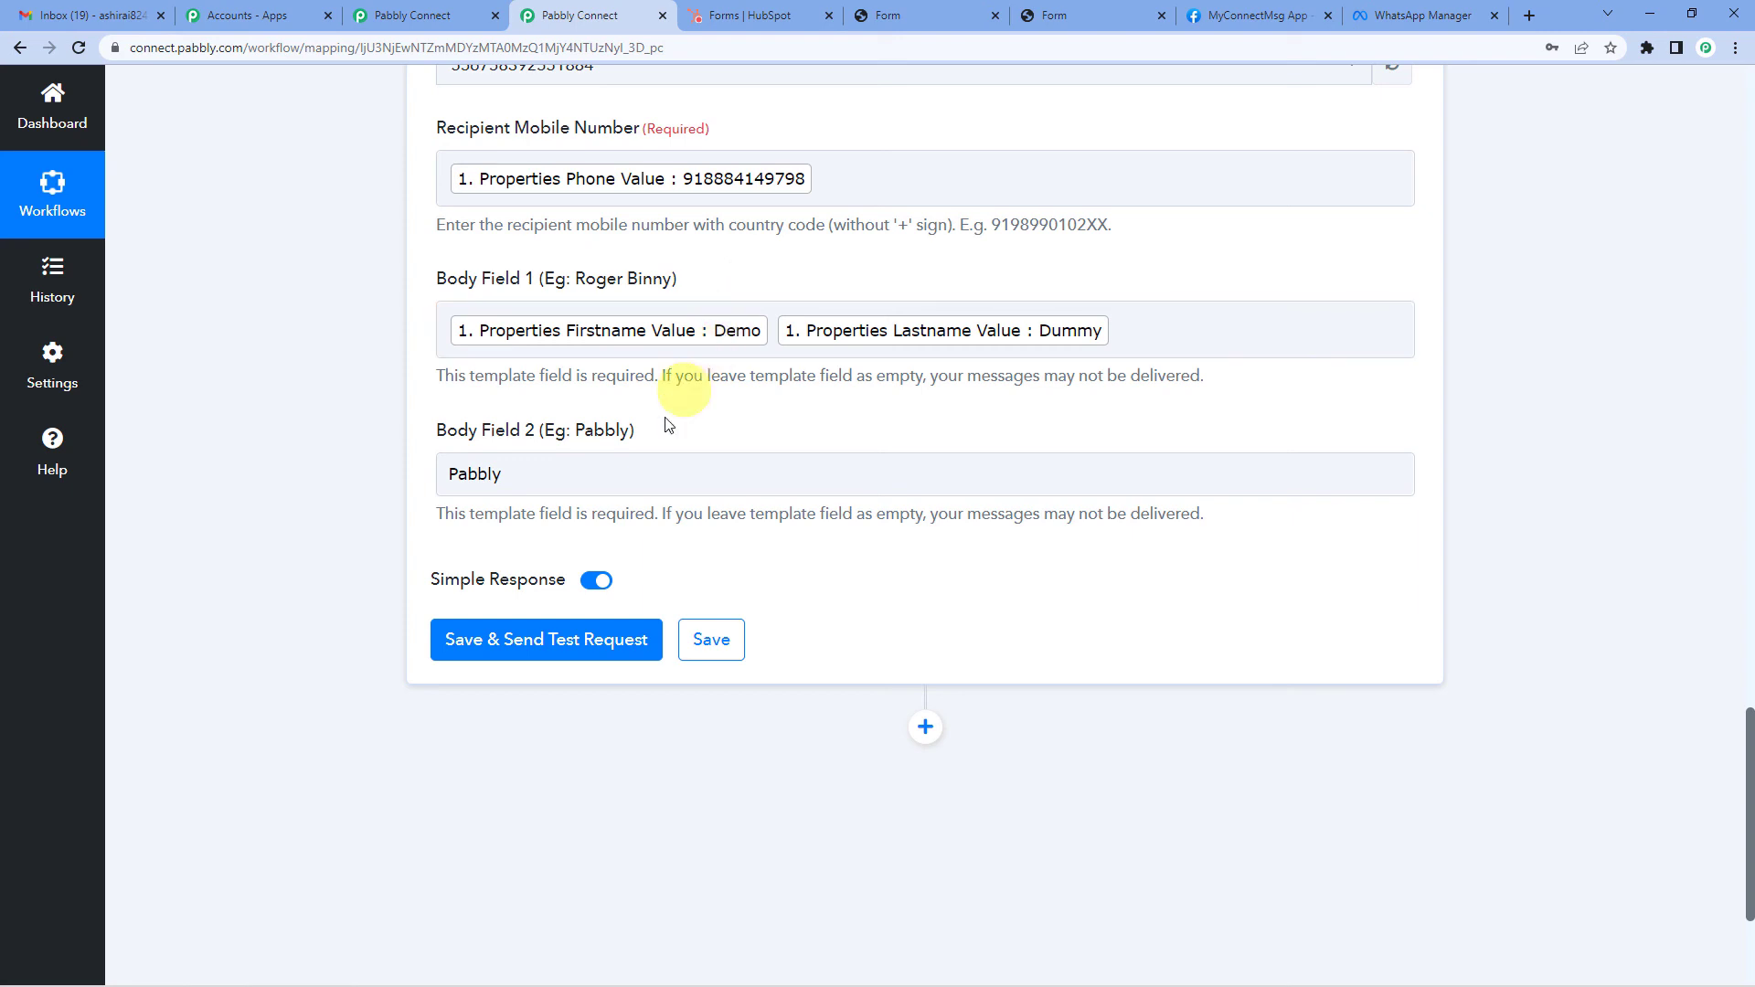
Step: Save and send a test request, then check the response and the 91 country-code number format
{"action": "left_click", "coordinate": [553, 640]}
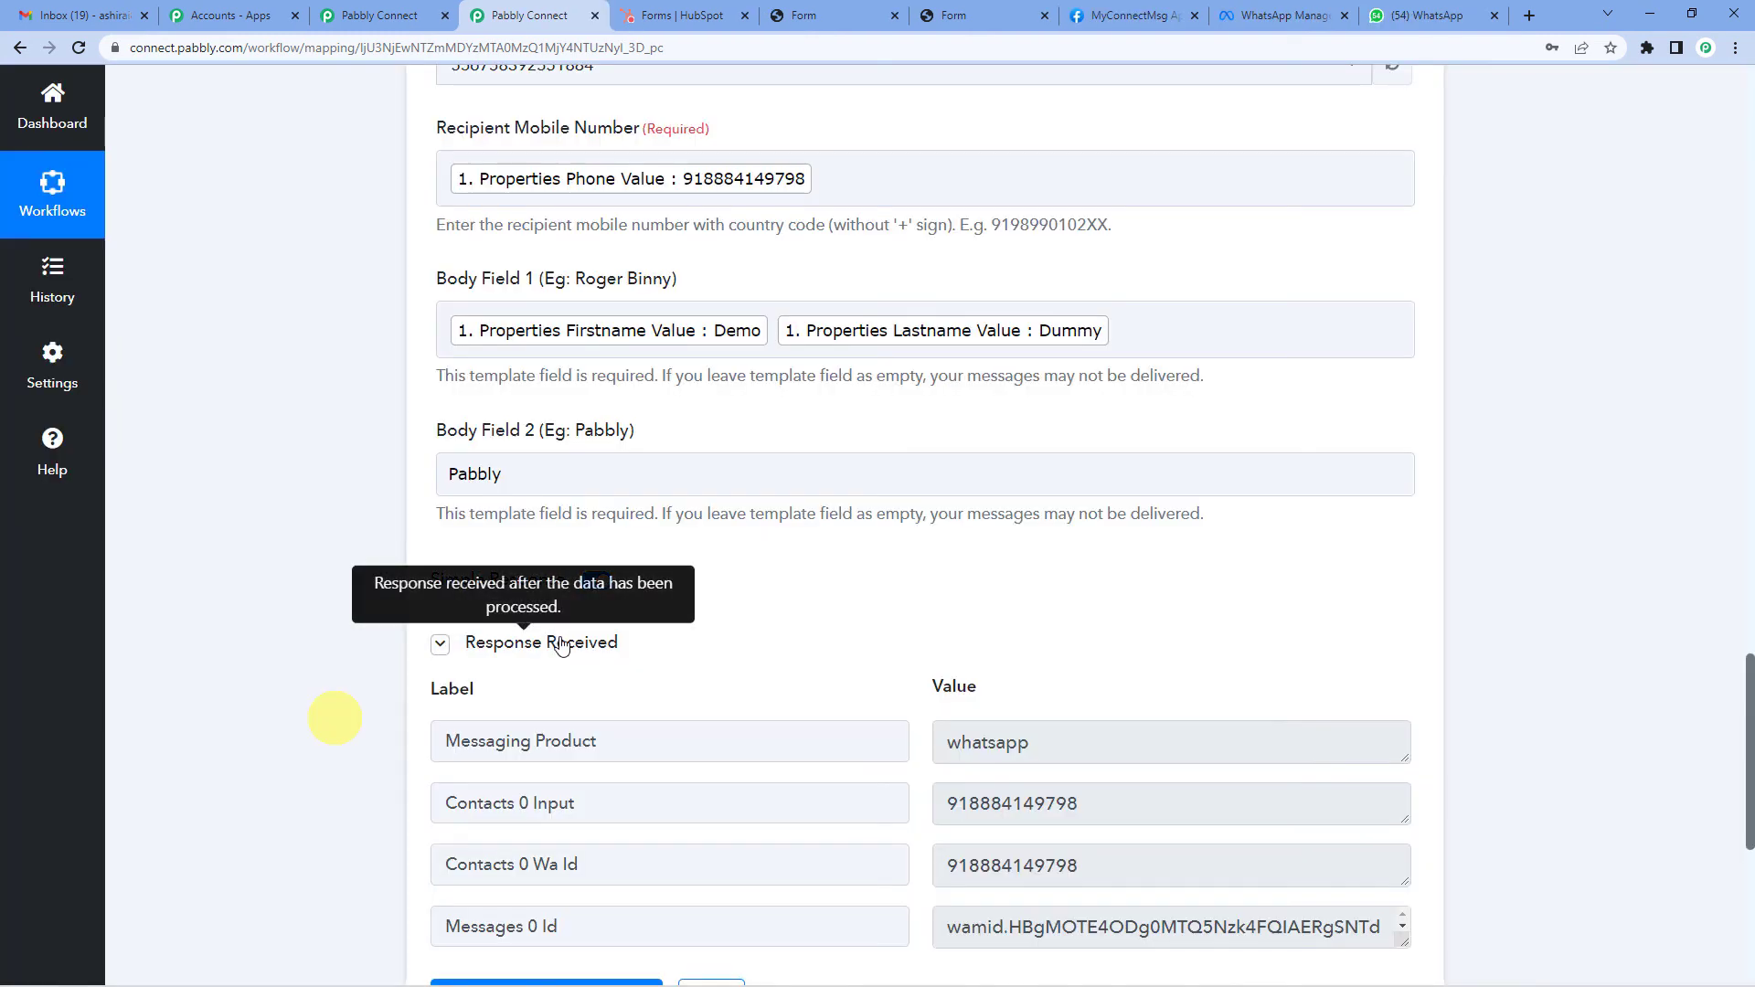
{"action": "scroll", "coordinate": [705, 634], "scroll_direction": "down", "scroll_amount": 1}
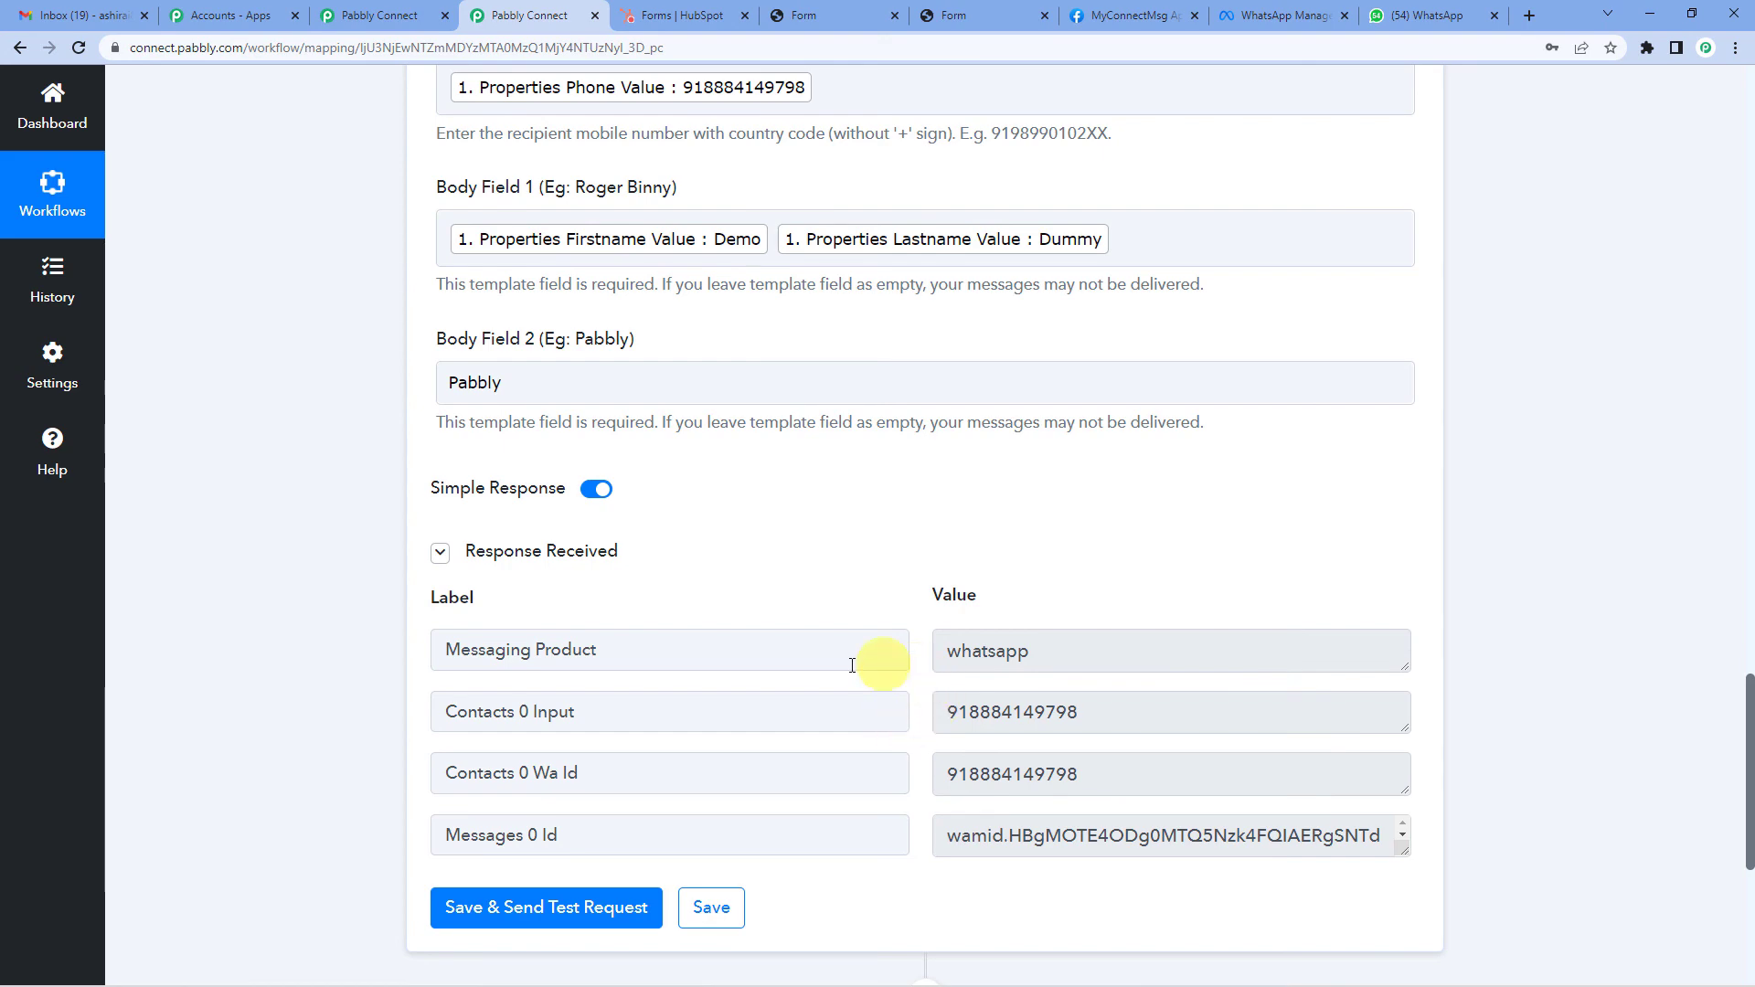
{"action": "scroll", "coordinate": [847, 652], "scroll_direction": "up", "scroll_amount": 3}
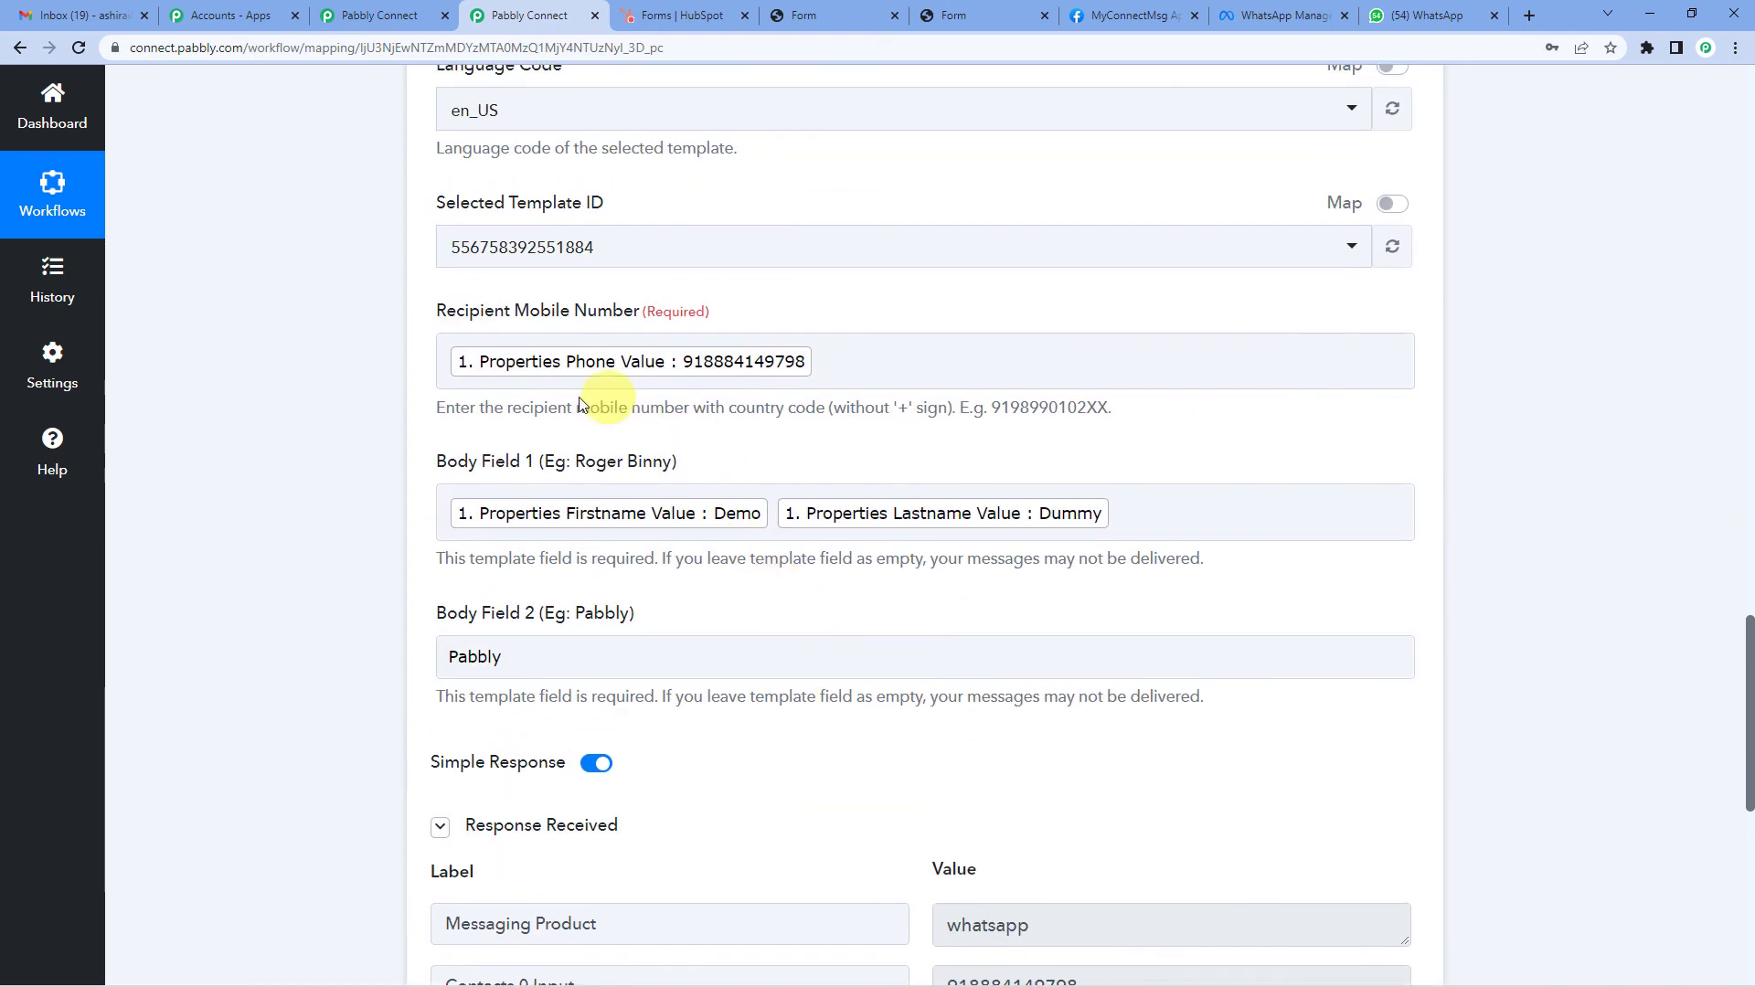
{"action": "left_click", "coordinate": [502, 371]}
{"action": "left_click", "coordinate": [549, 407]}
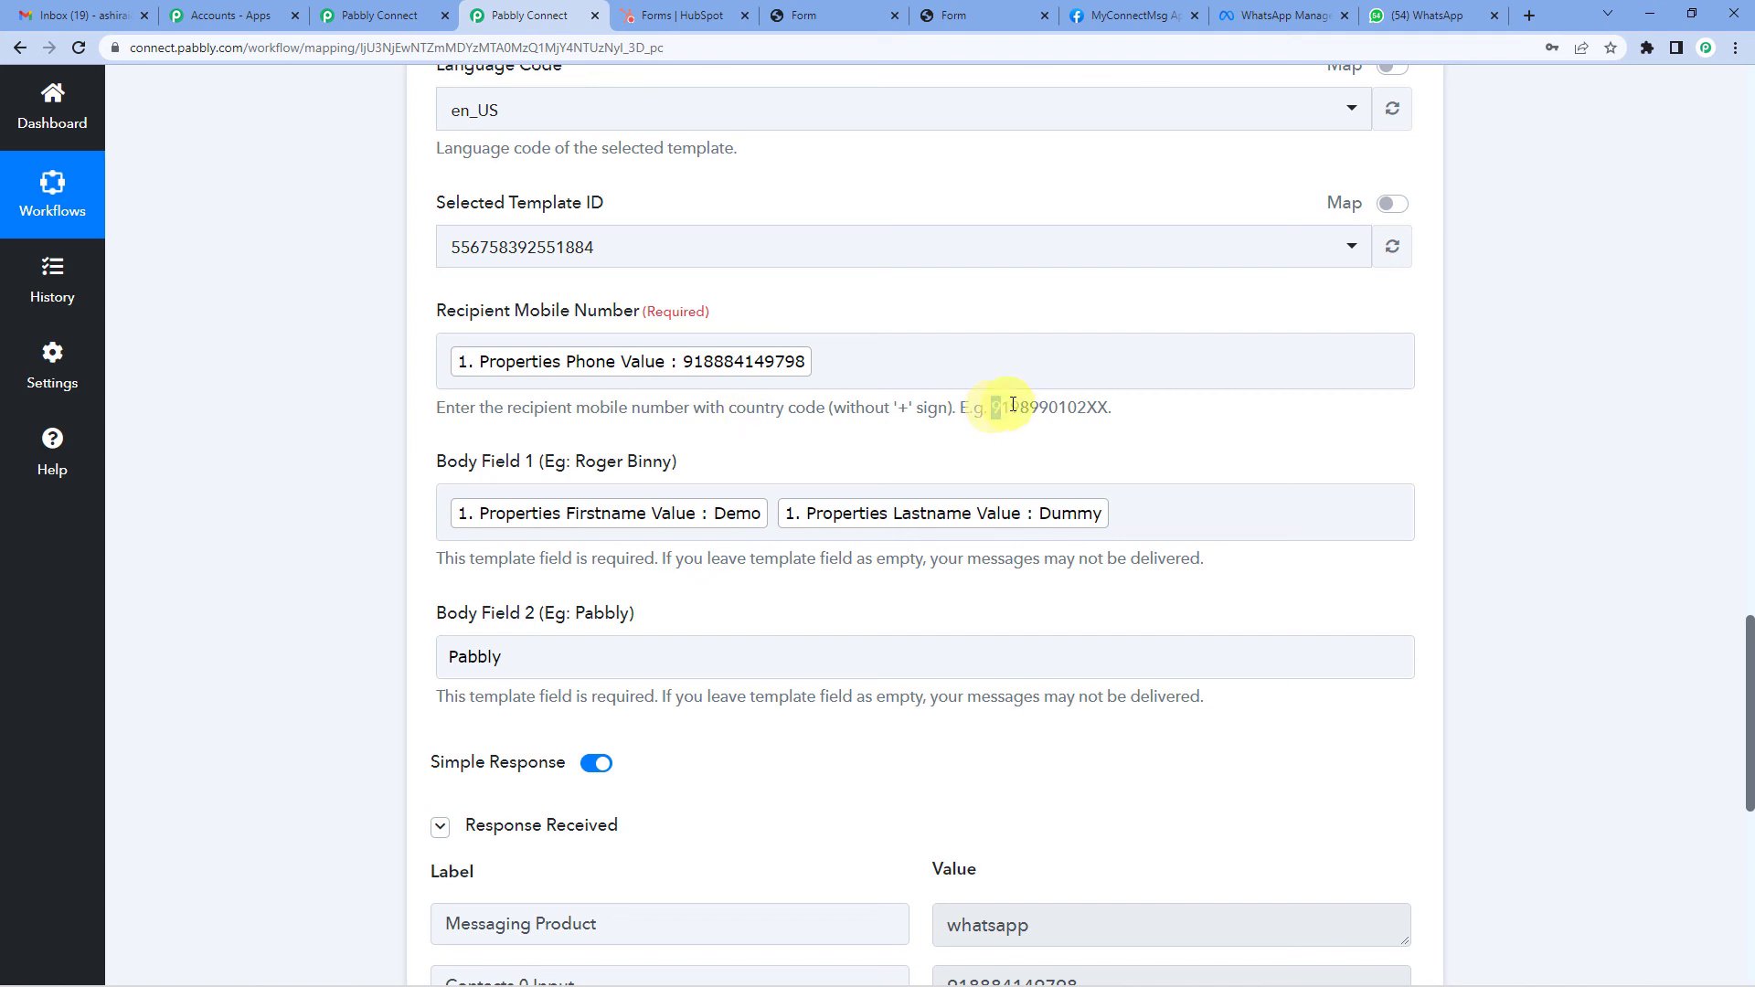
{"action": "left_click_drag", "start_coordinate": [1013, 404], "coordinate": [992, 442]}
{"action": "left_click", "coordinate": [1004, 439]}
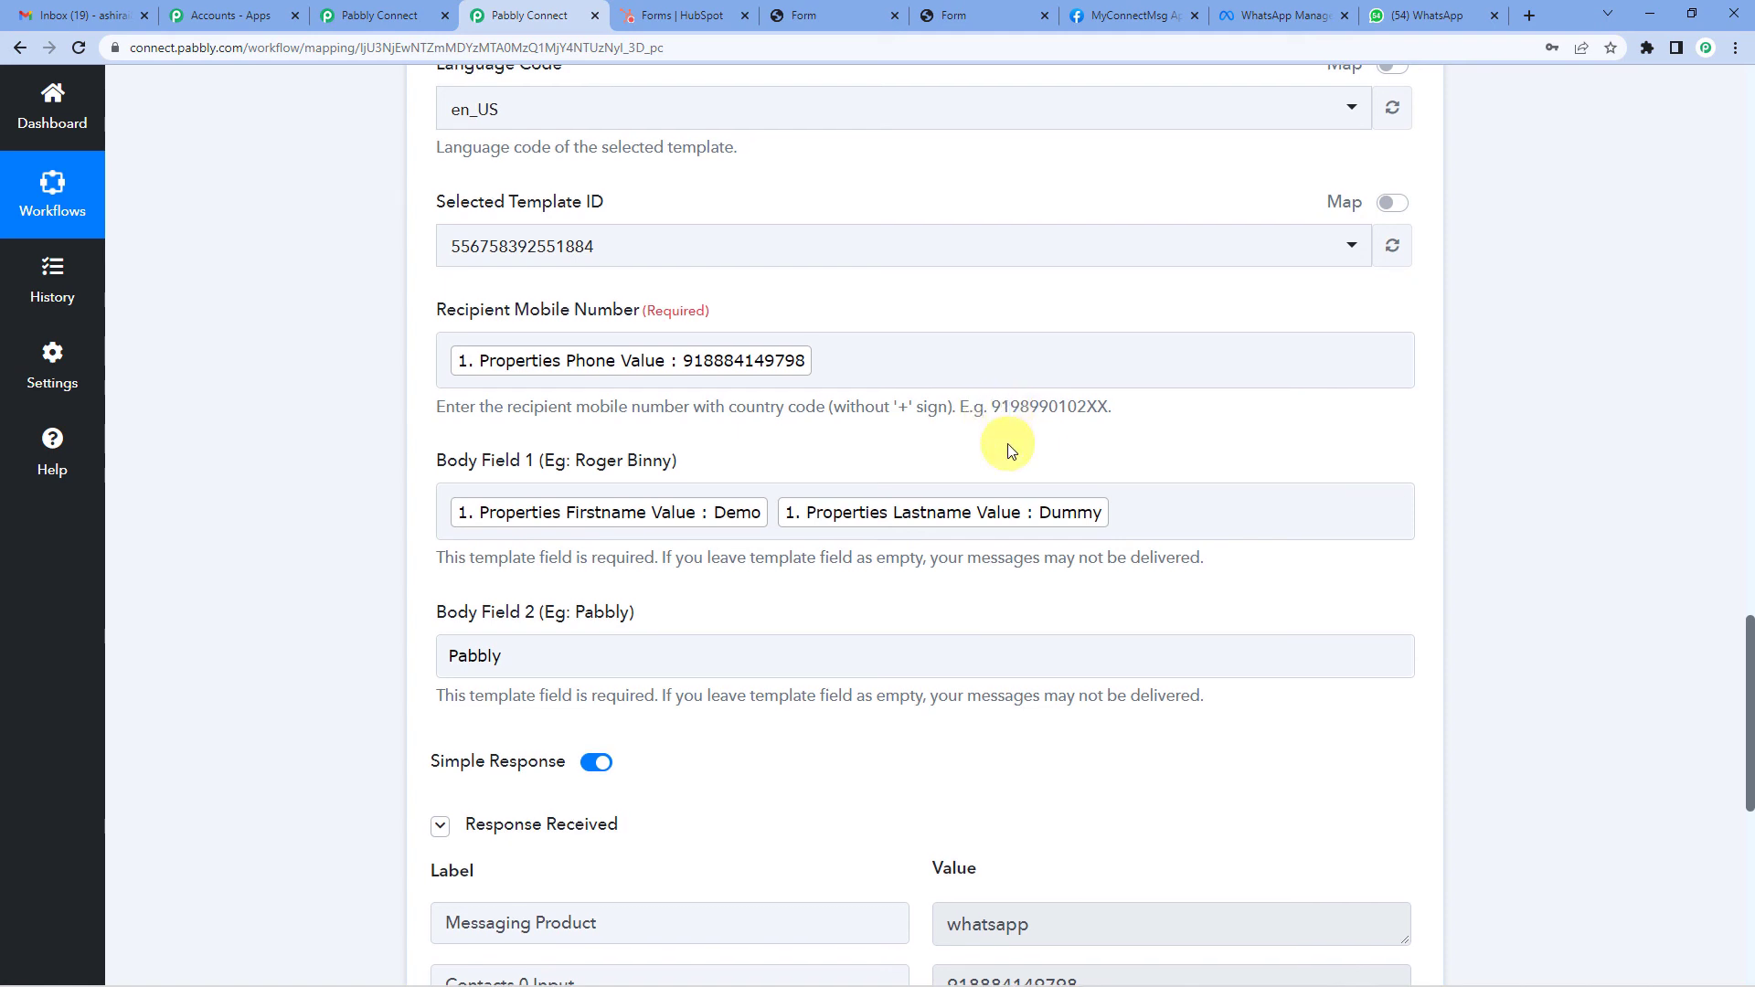
{"action": "scroll", "coordinate": [1011, 450], "scroll_direction": "down", "scroll_amount": 3}
{"action": "scroll", "coordinate": [1012, 450], "scroll_direction": "down", "scroll_amount": 1}
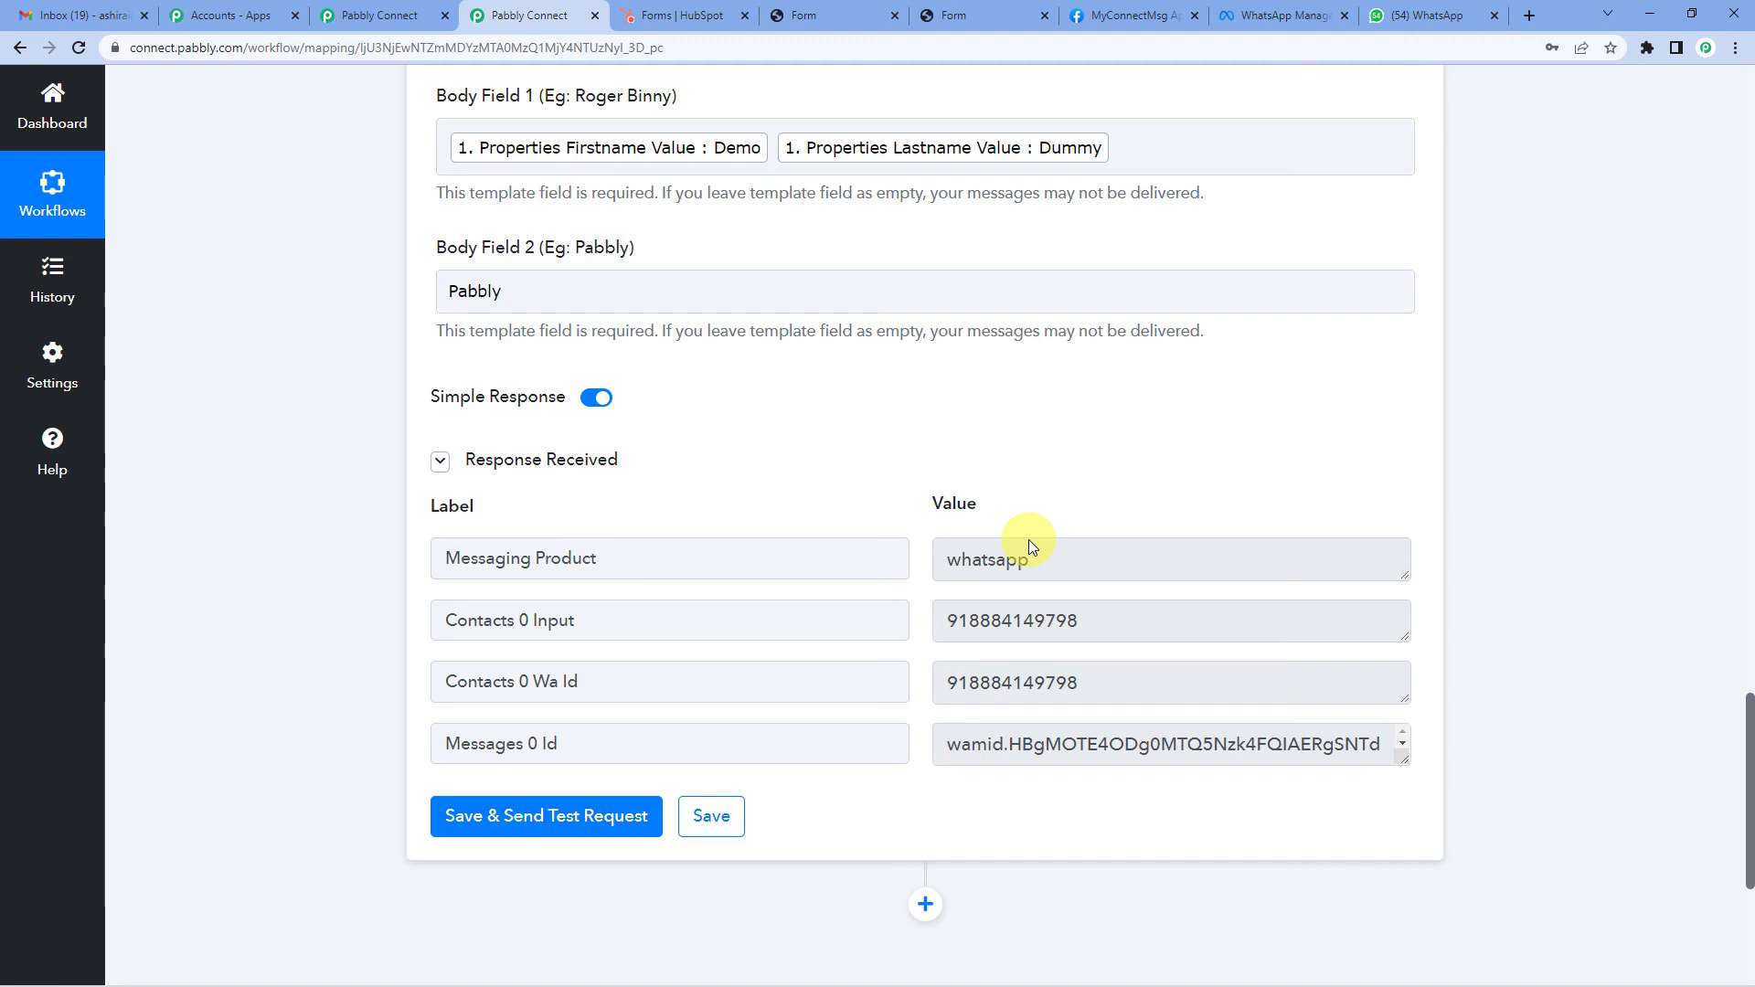
Step: Open the Pabbly chat in WhatsApp Web and highlight the greeting and we-will-be-in-touch lines
{"action": "left_click", "coordinate": [1391, 11]}
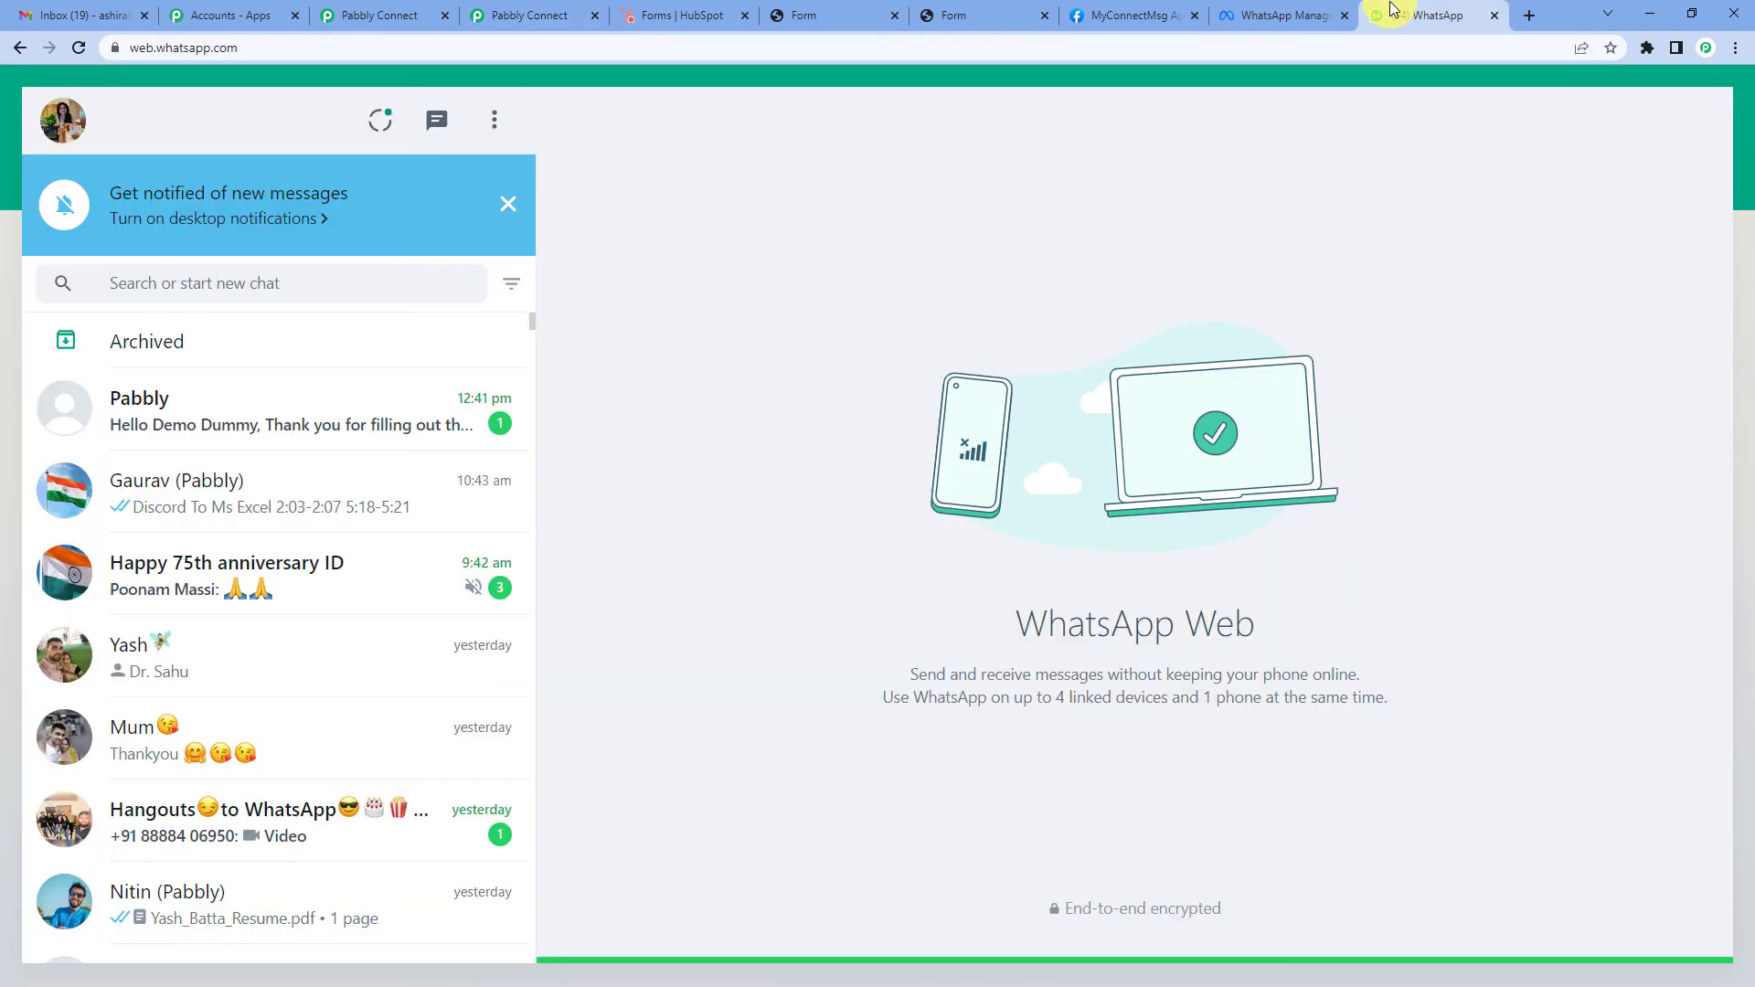
{"action": "left_click", "coordinate": [301, 410]}
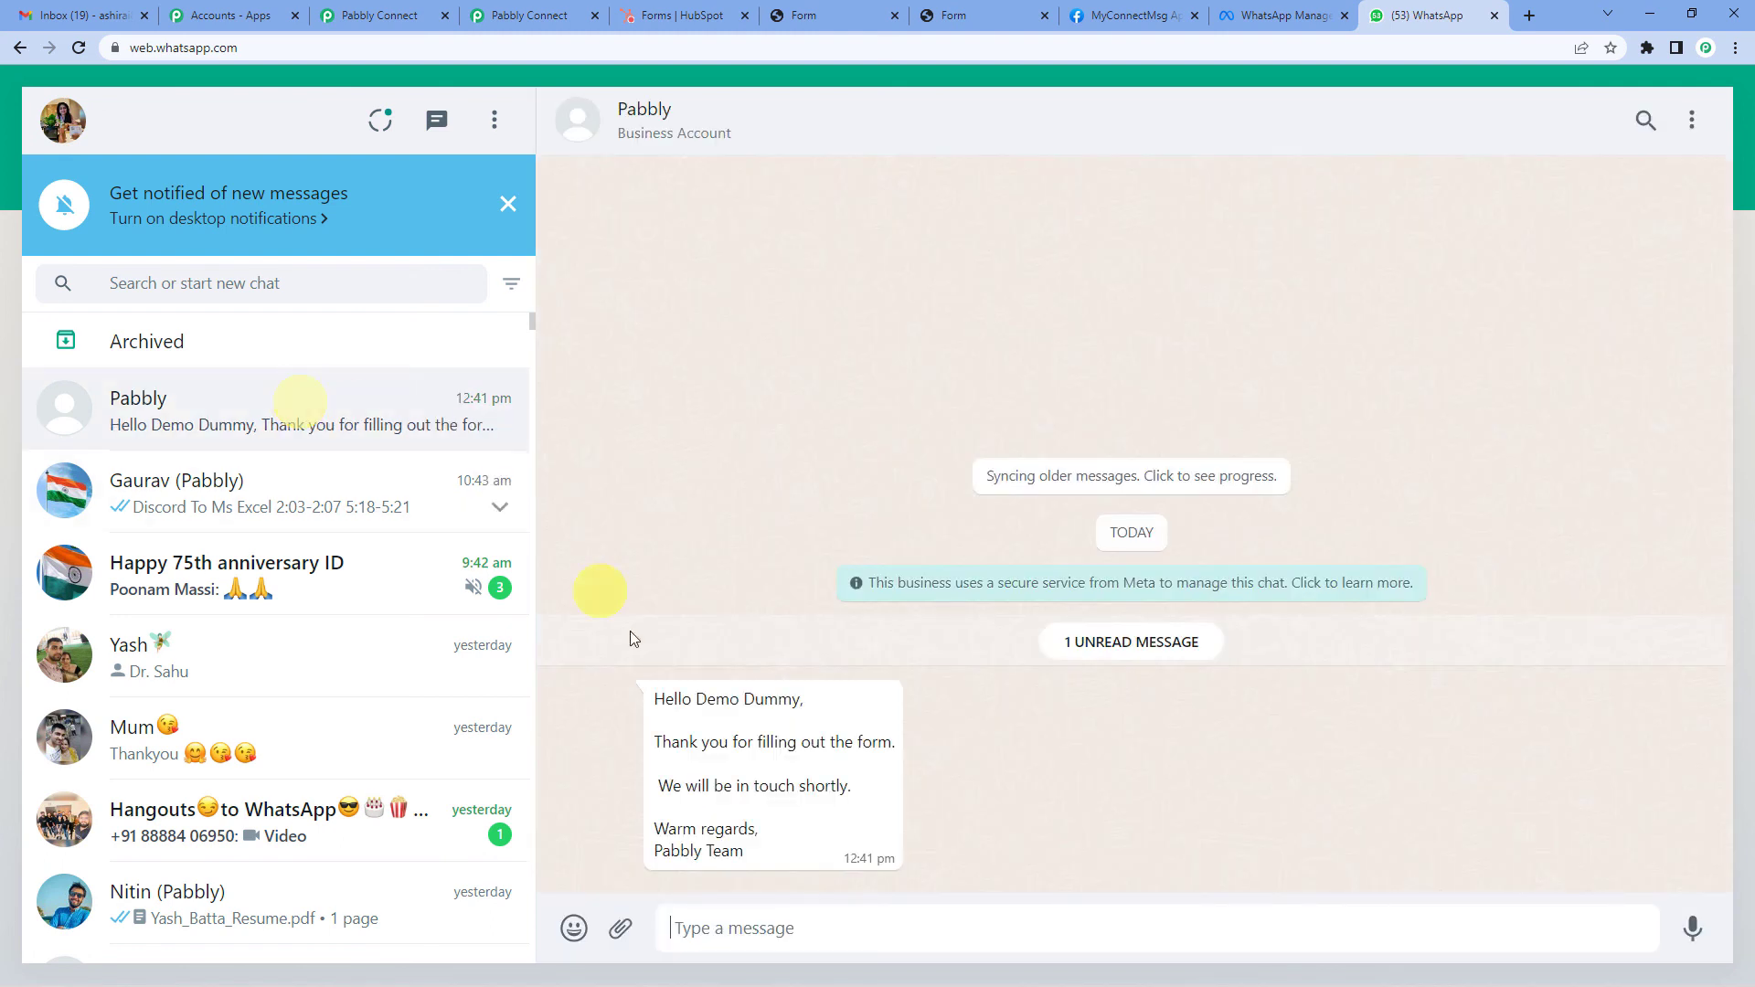
{"action": "left_click_drag", "start_coordinate": [697, 695], "coordinate": [853, 742]}
{"action": "left_click", "coordinate": [755, 699]}
{"action": "left_click", "coordinate": [692, 732]}
{"action": "left_click_drag", "start_coordinate": [685, 786], "coordinate": [815, 787]}
Step: Back in the HubSpot To WhatsApp workflow, collapse the HubSpot CRM trigger step
{"action": "left_click", "coordinate": [564, 21]}
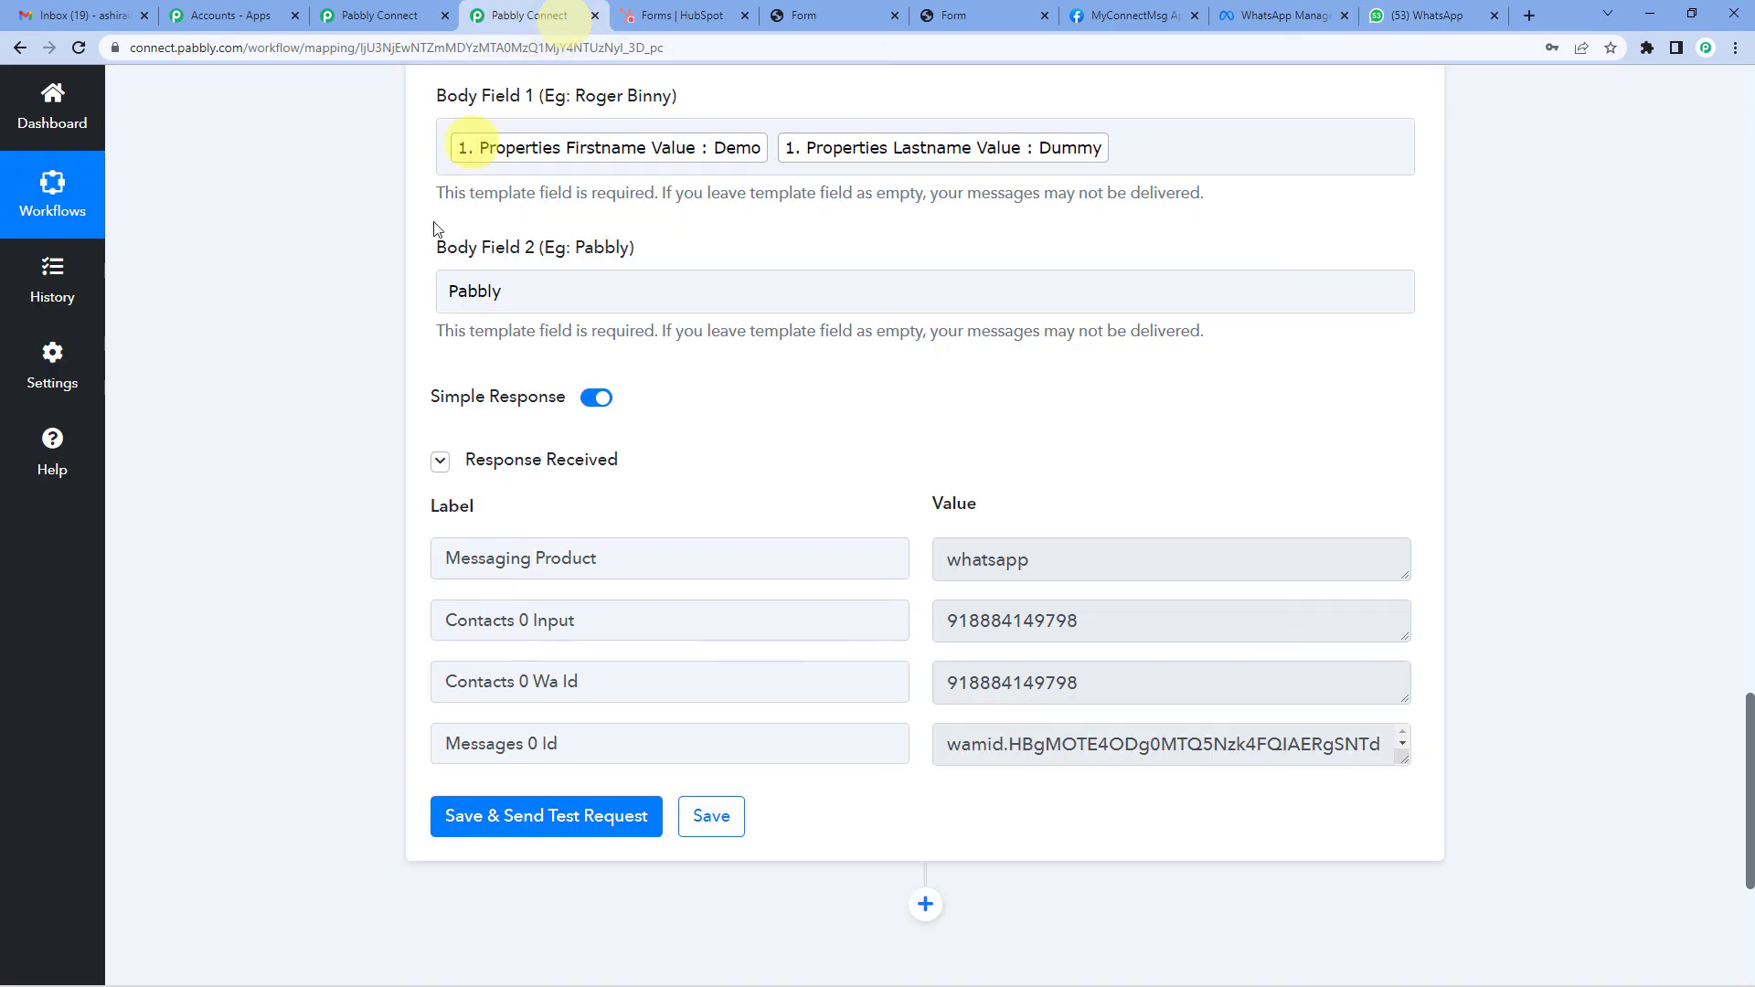
{"action": "scroll", "coordinate": [303, 546], "scroll_direction": "up", "scroll_amount": 10}
{"action": "scroll", "coordinate": [303, 545], "scroll_direction": "up", "scroll_amount": 3}
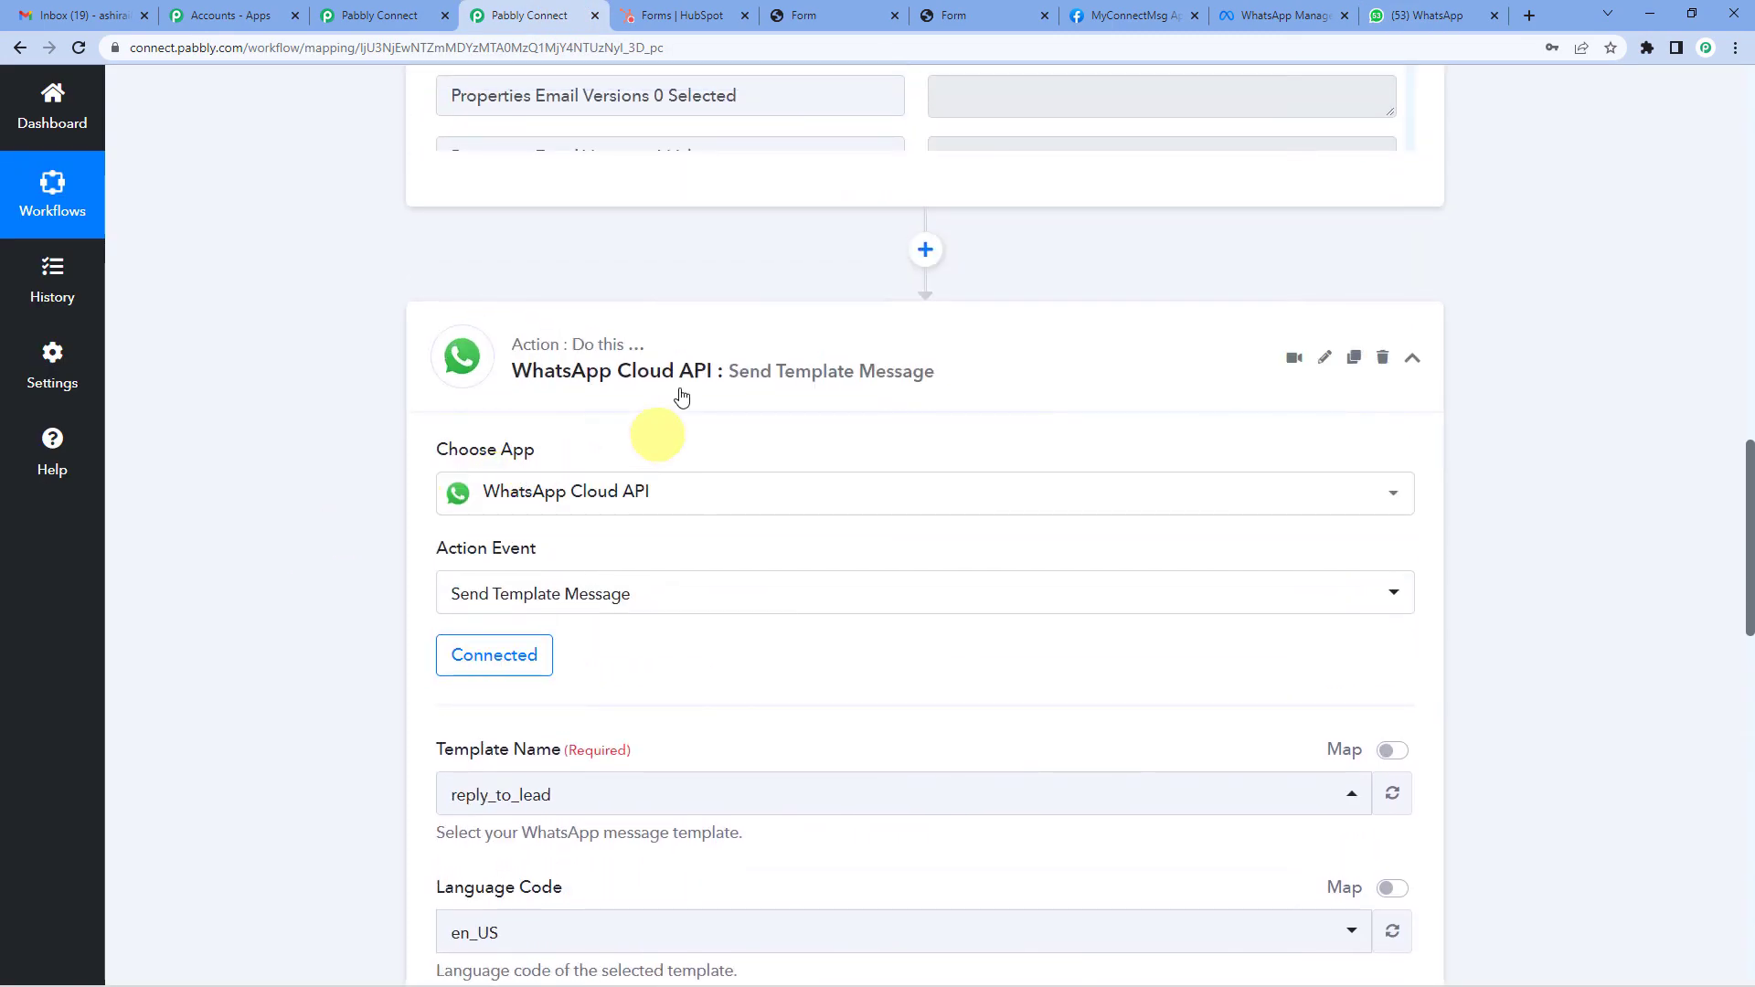
{"action": "scroll", "coordinate": [174, 530], "scroll_direction": "up", "scroll_amount": 15}
{"action": "scroll", "coordinate": [209, 516], "scroll_direction": "up", "scroll_amount": 2}
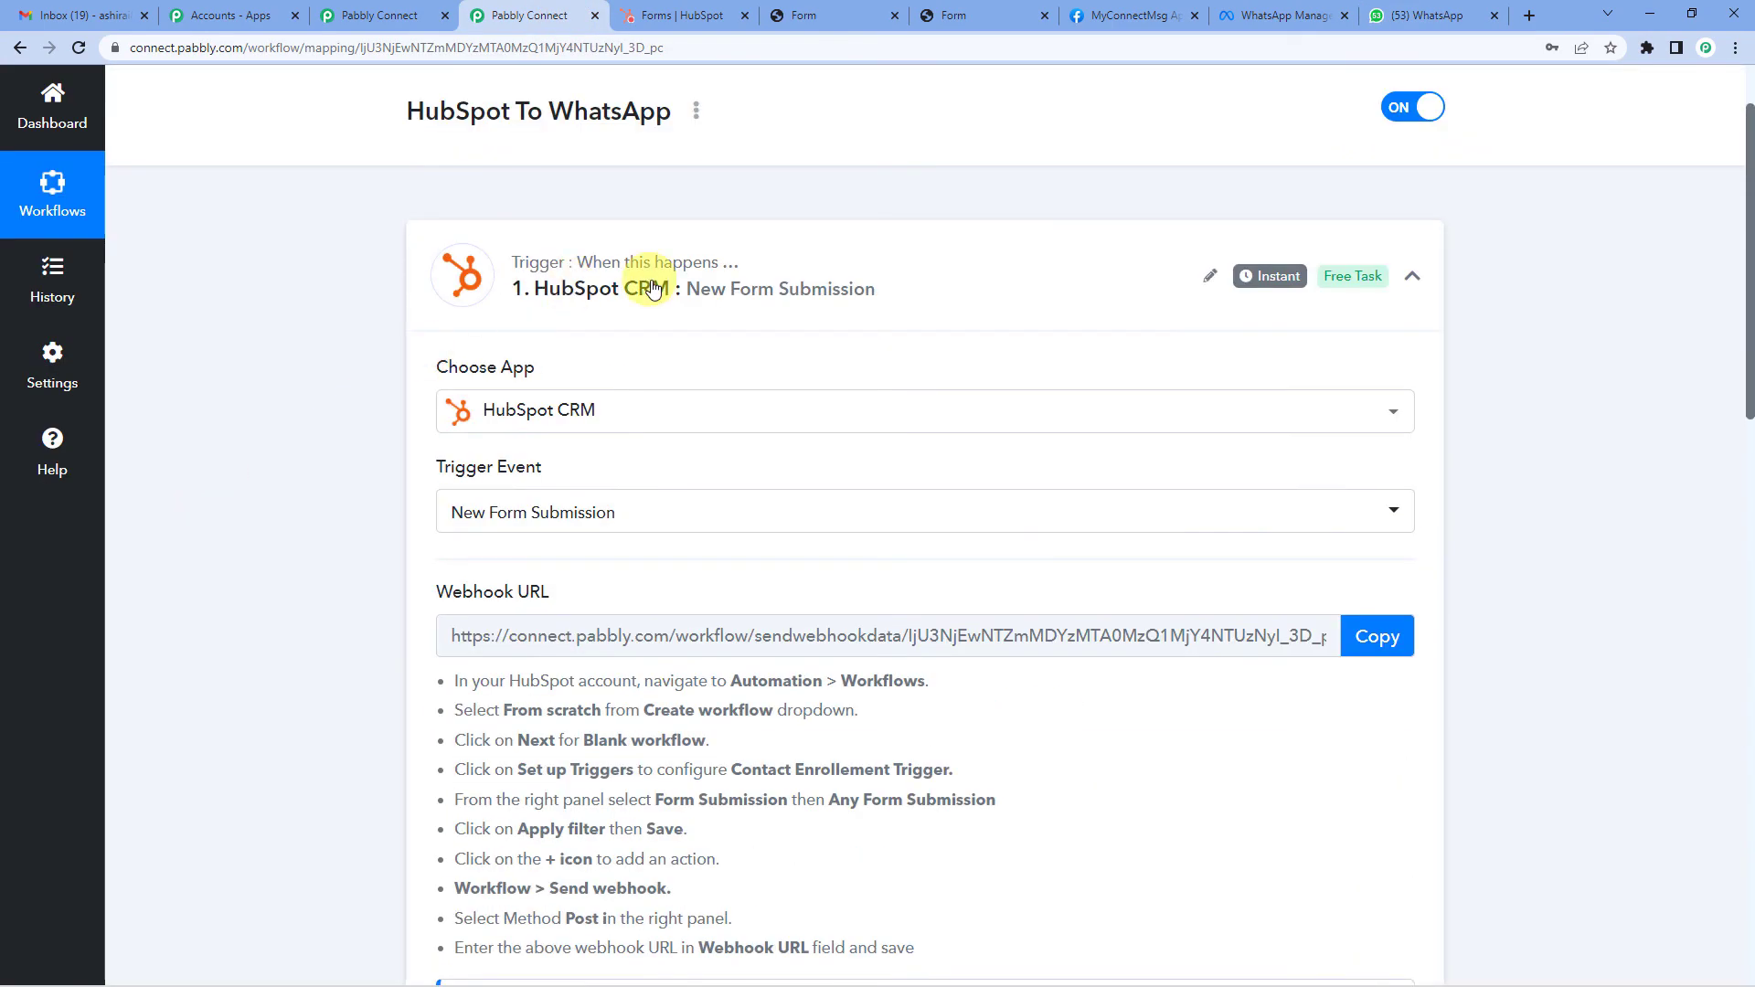
{"action": "left_click", "coordinate": [651, 289]}
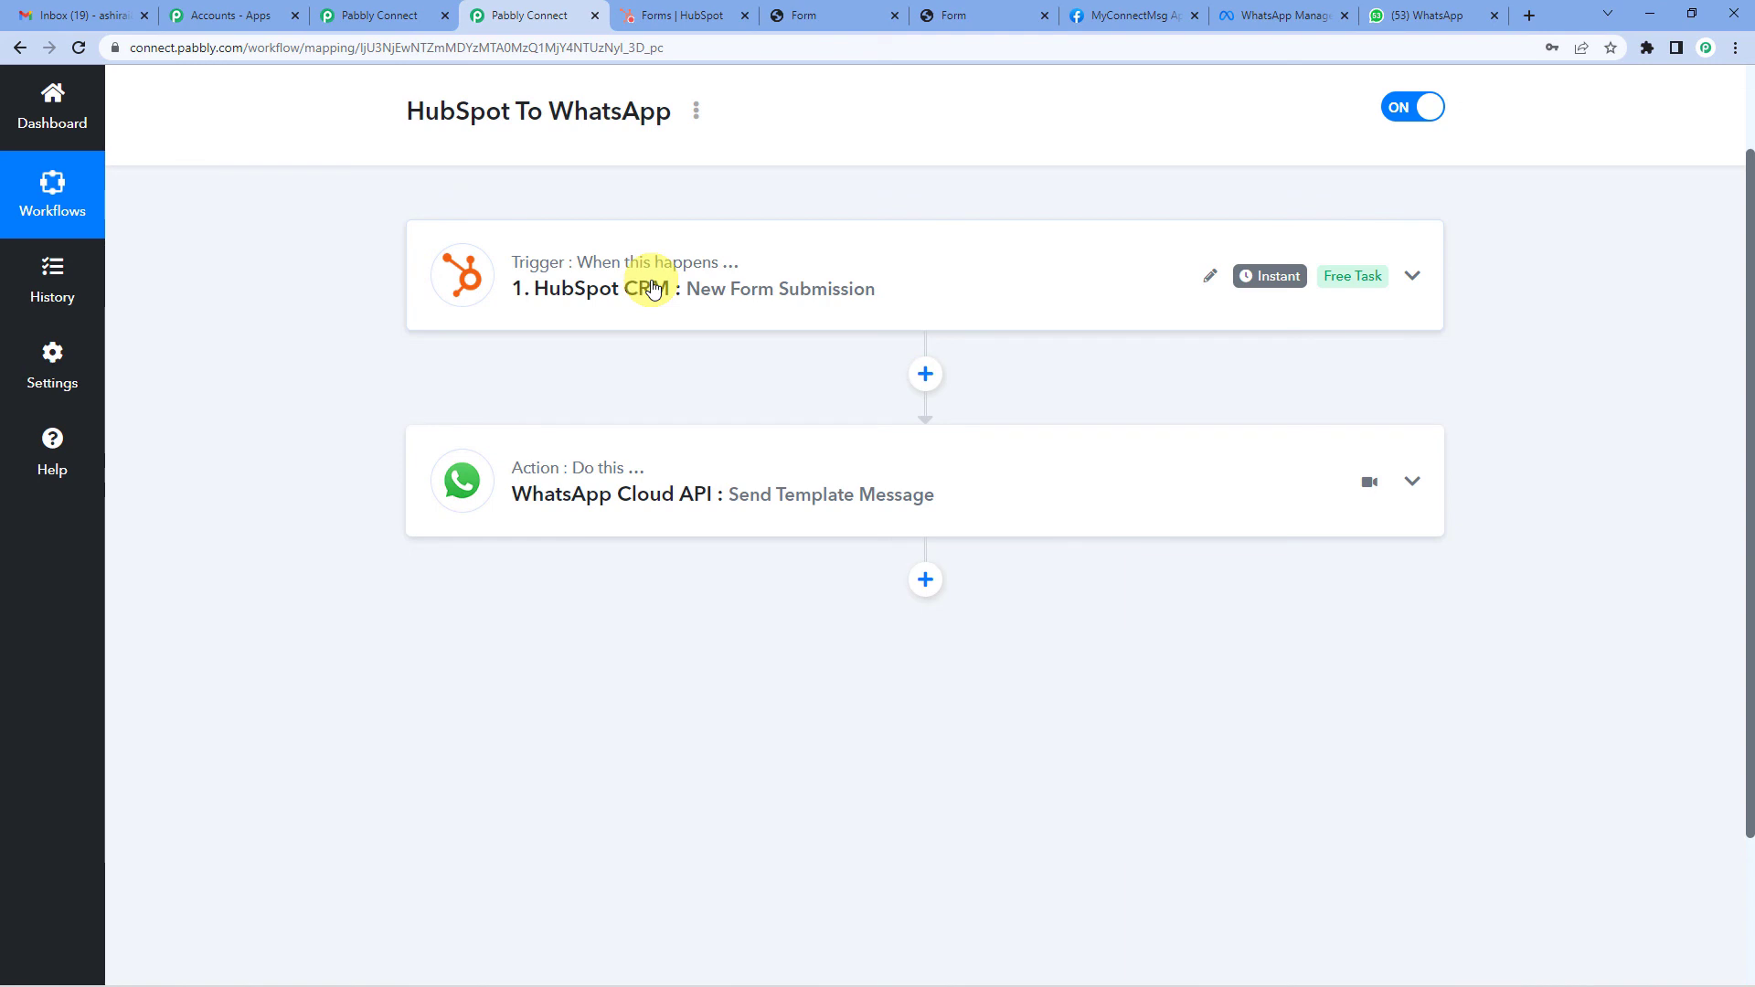